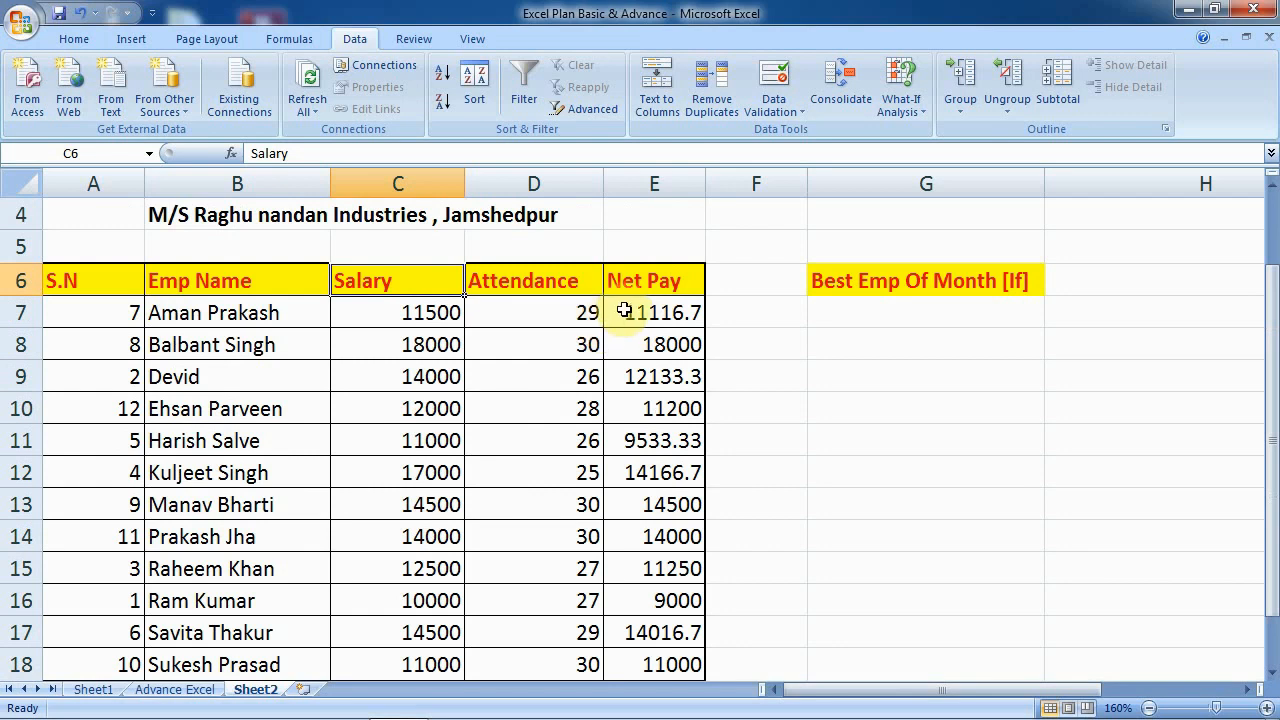
- Enter the grade labels '30 Best', '28-30 Very Good' and '26-28 Good.... Average' in F5, G5 and H5
click(583, 313)
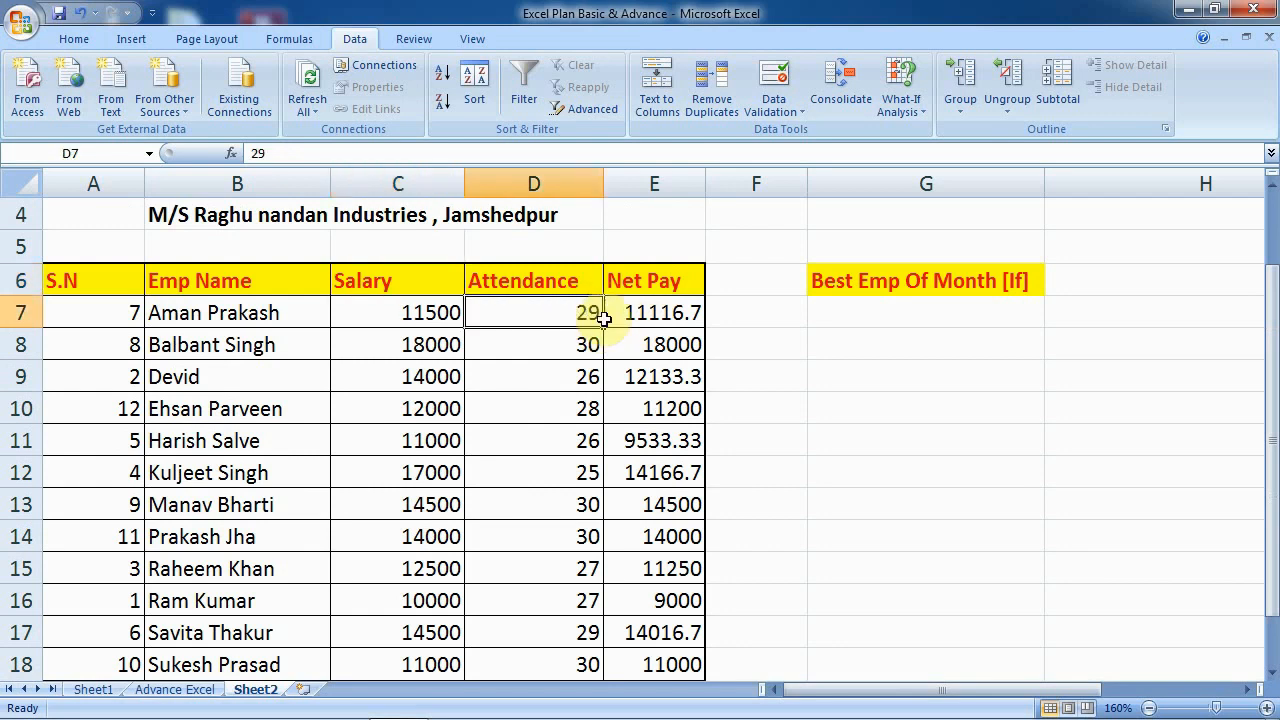
click(771, 312)
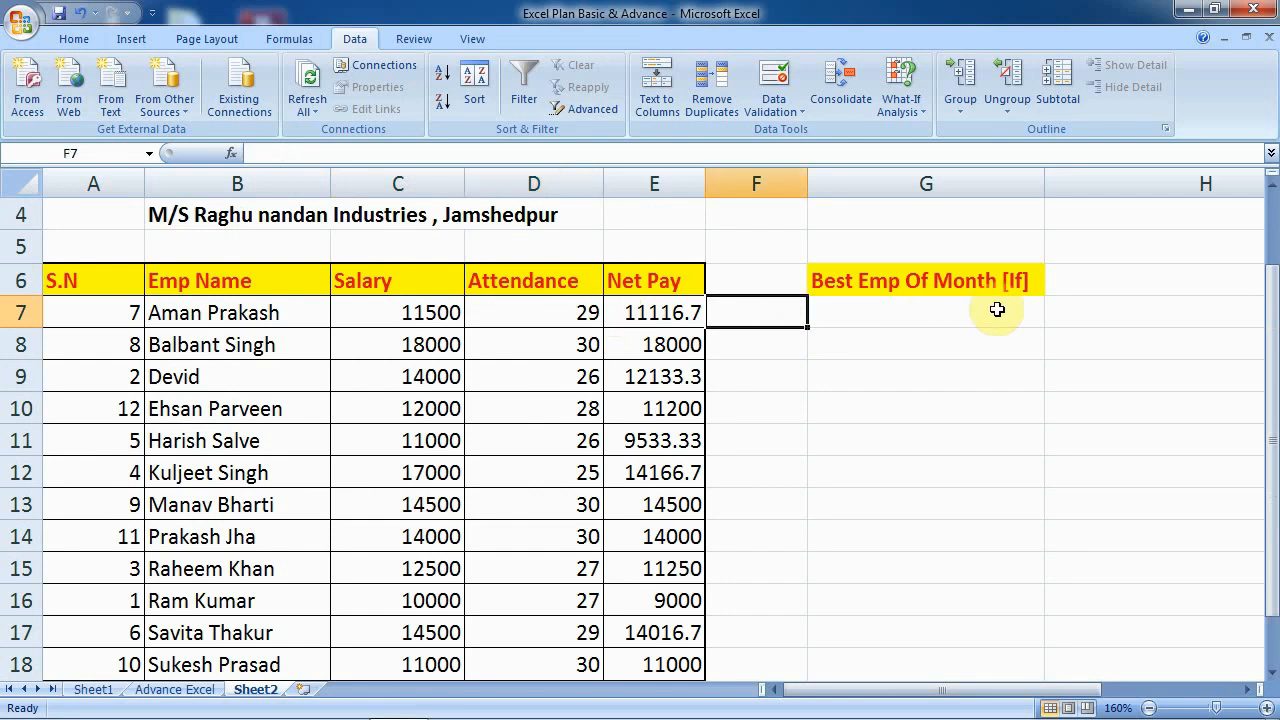
key(Up)
key(Up)
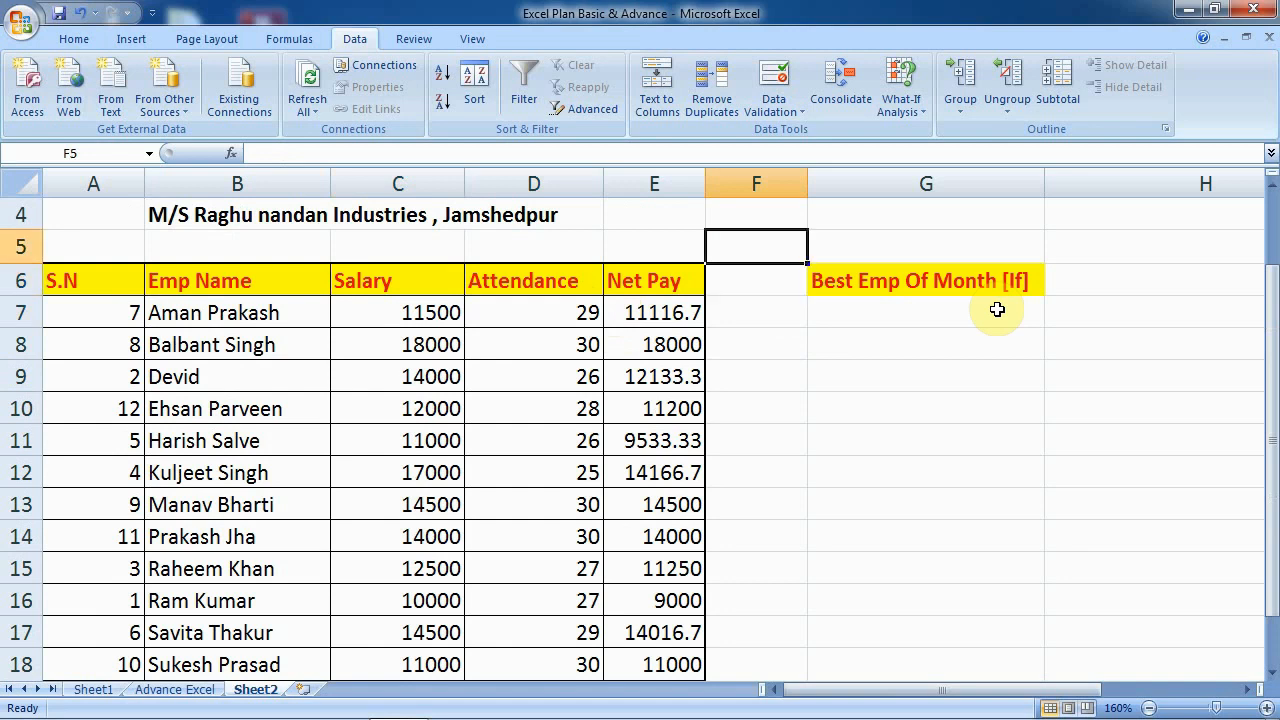
text(30 Best)
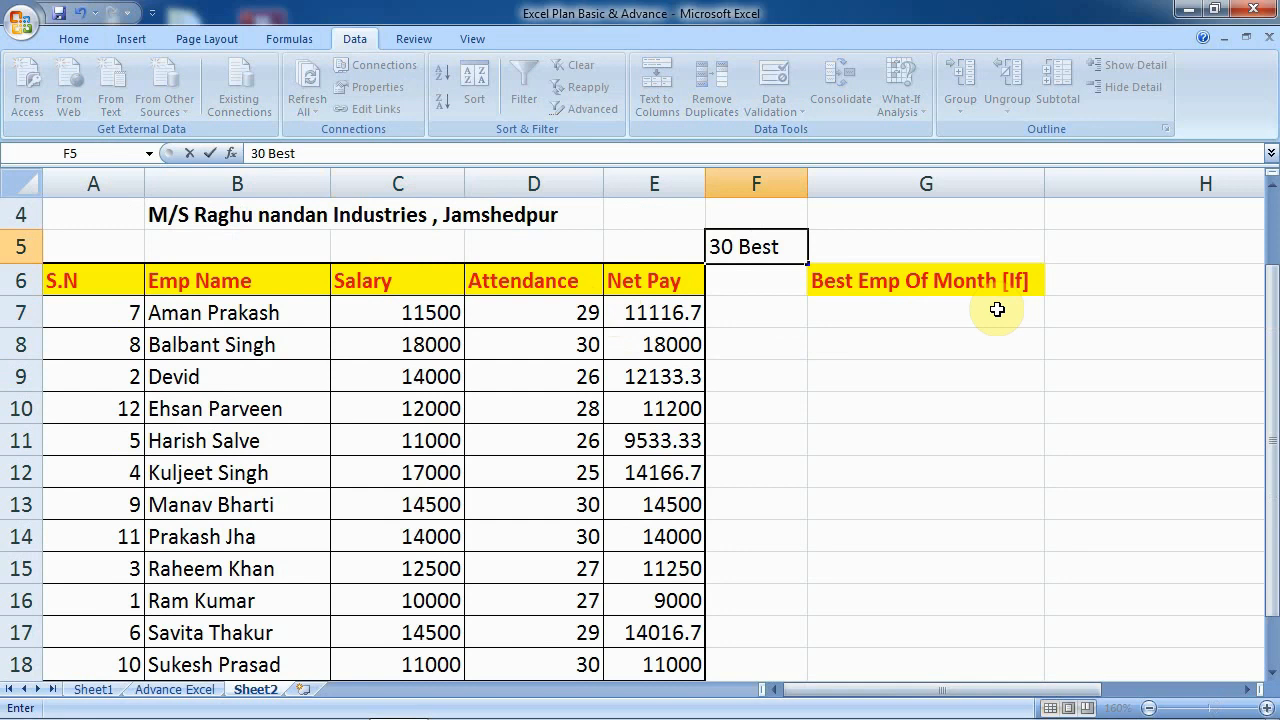
key(Tab)
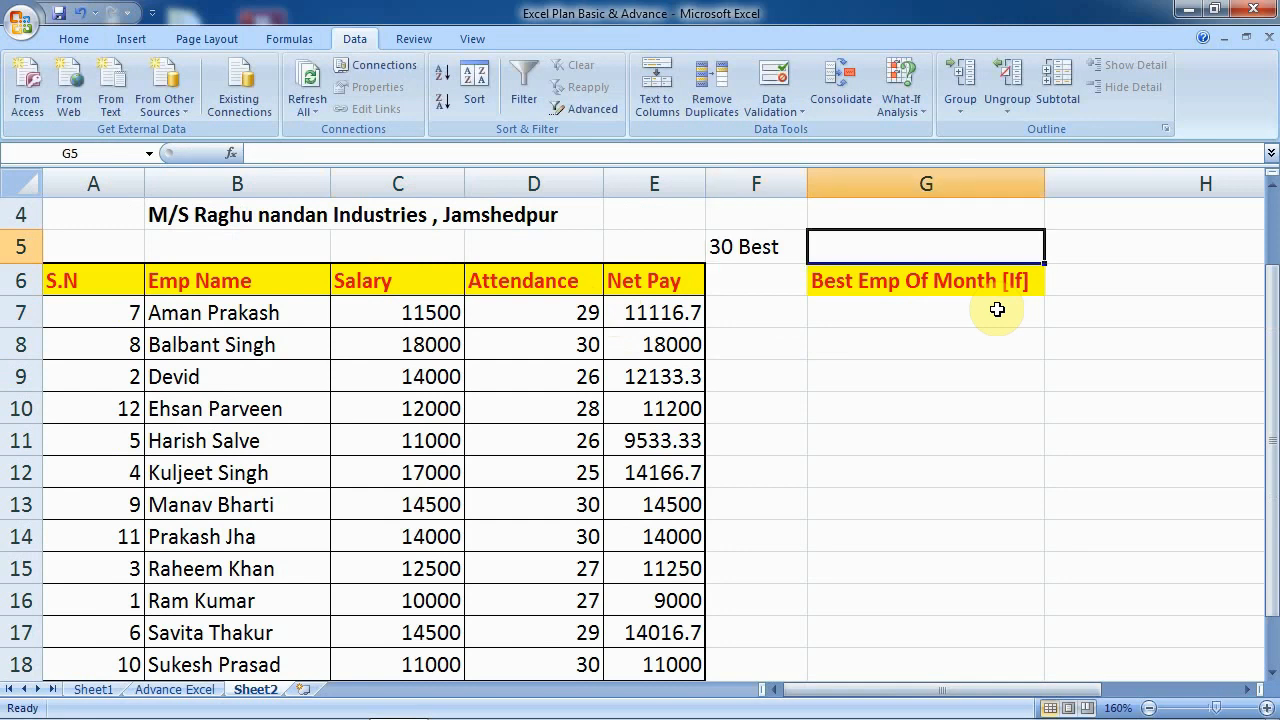
text(28)
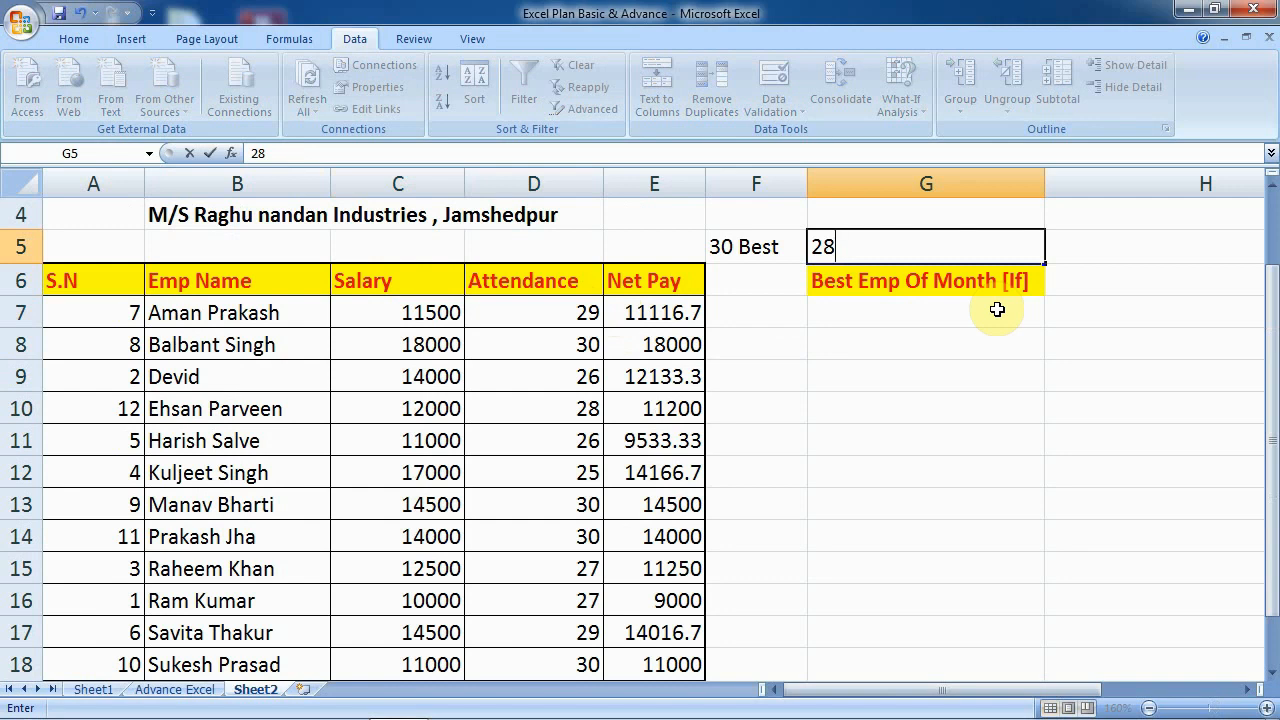
text(-30 Very )
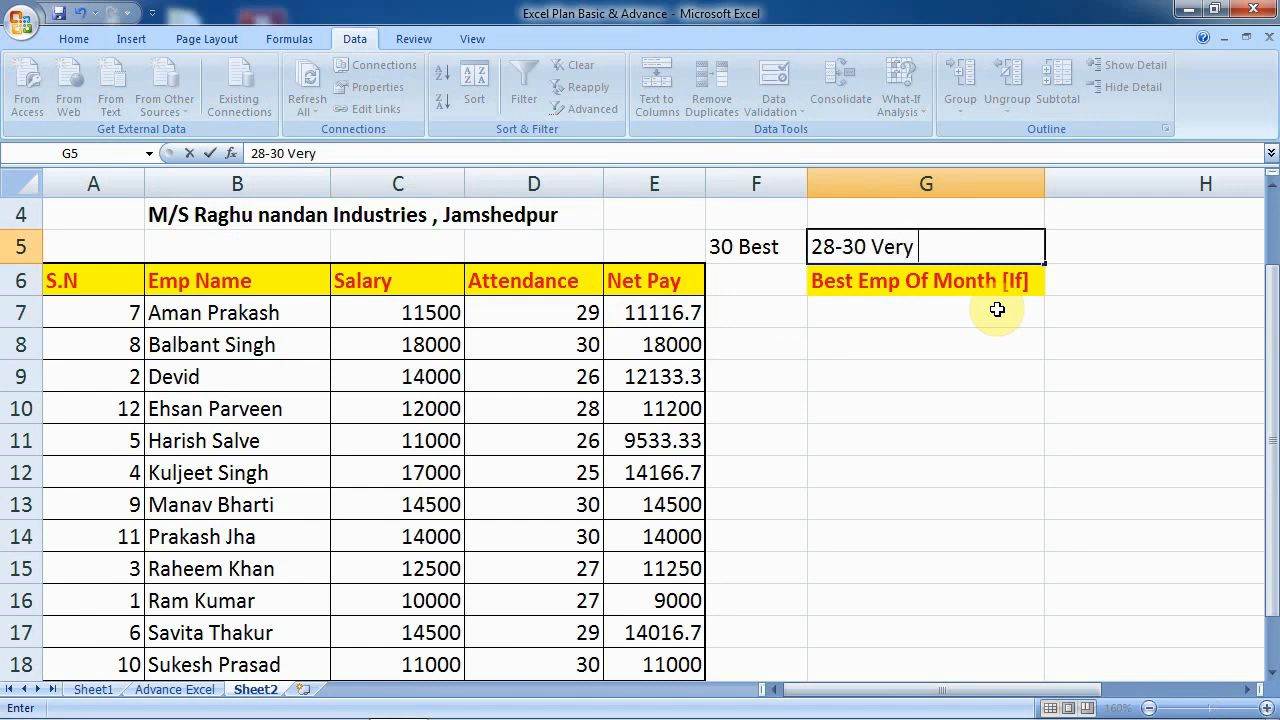
text(Good)
key(Return)
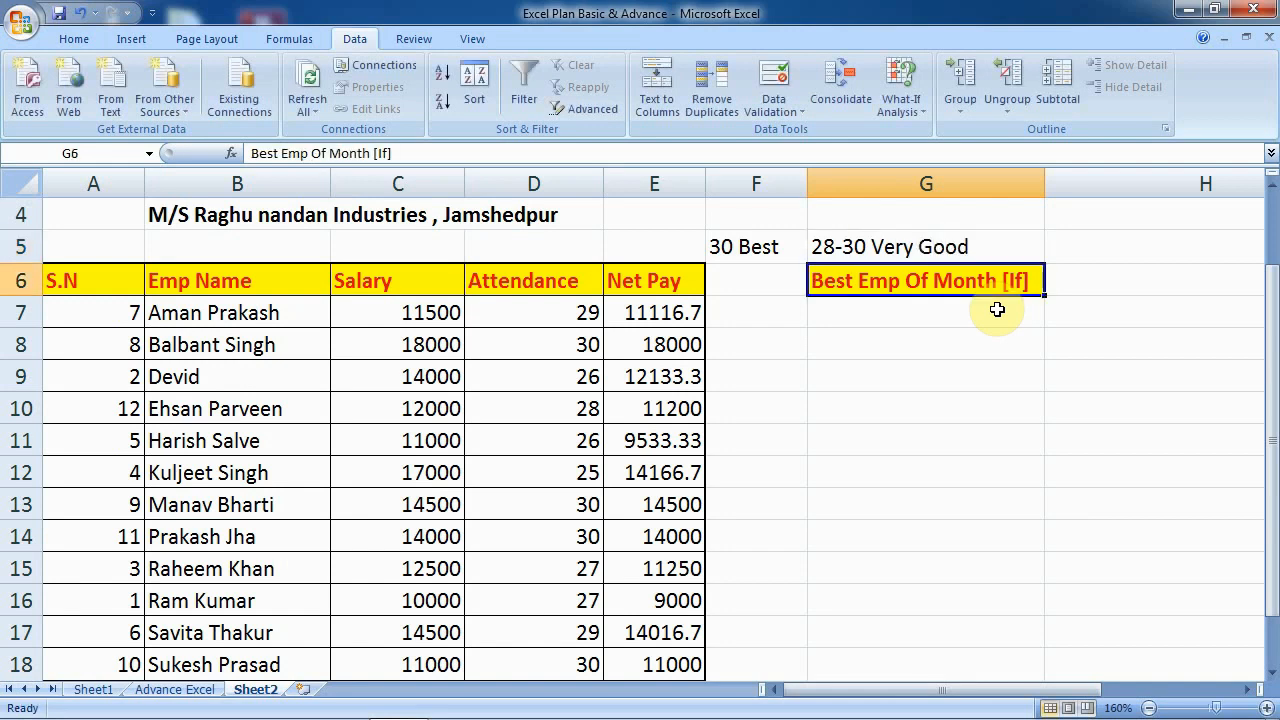
key(Up)
key(Right)
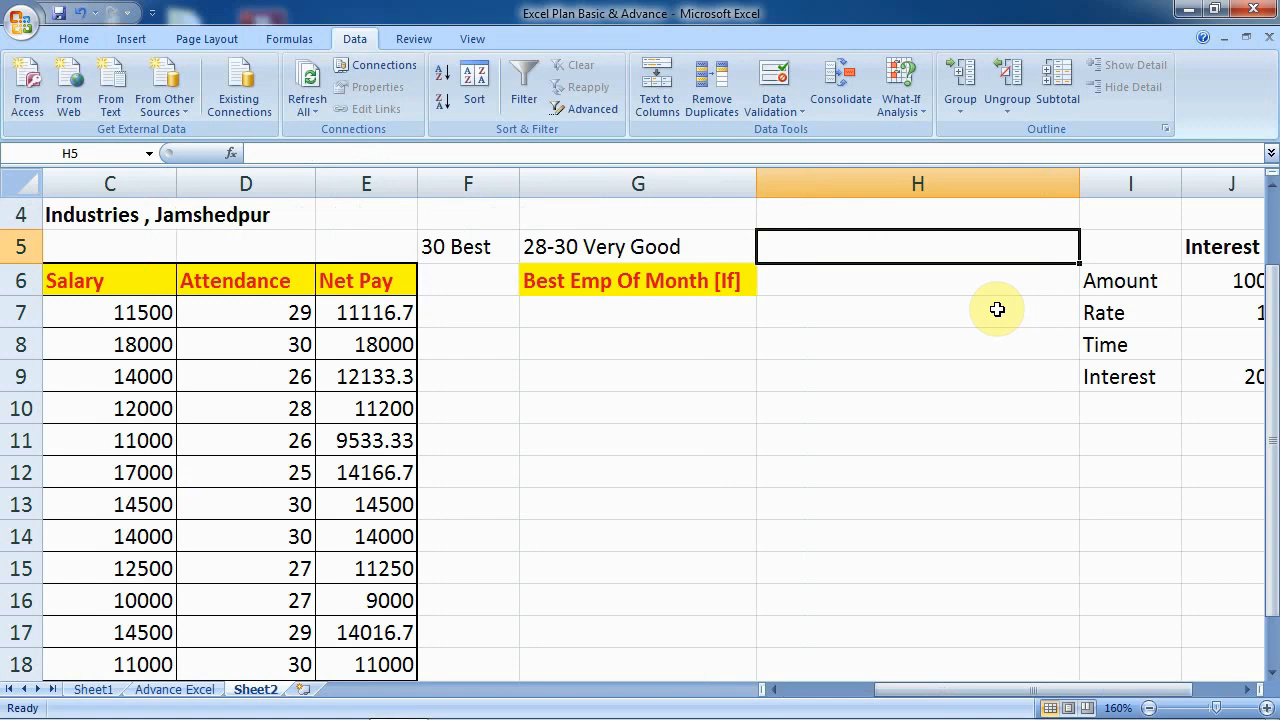
text(26)
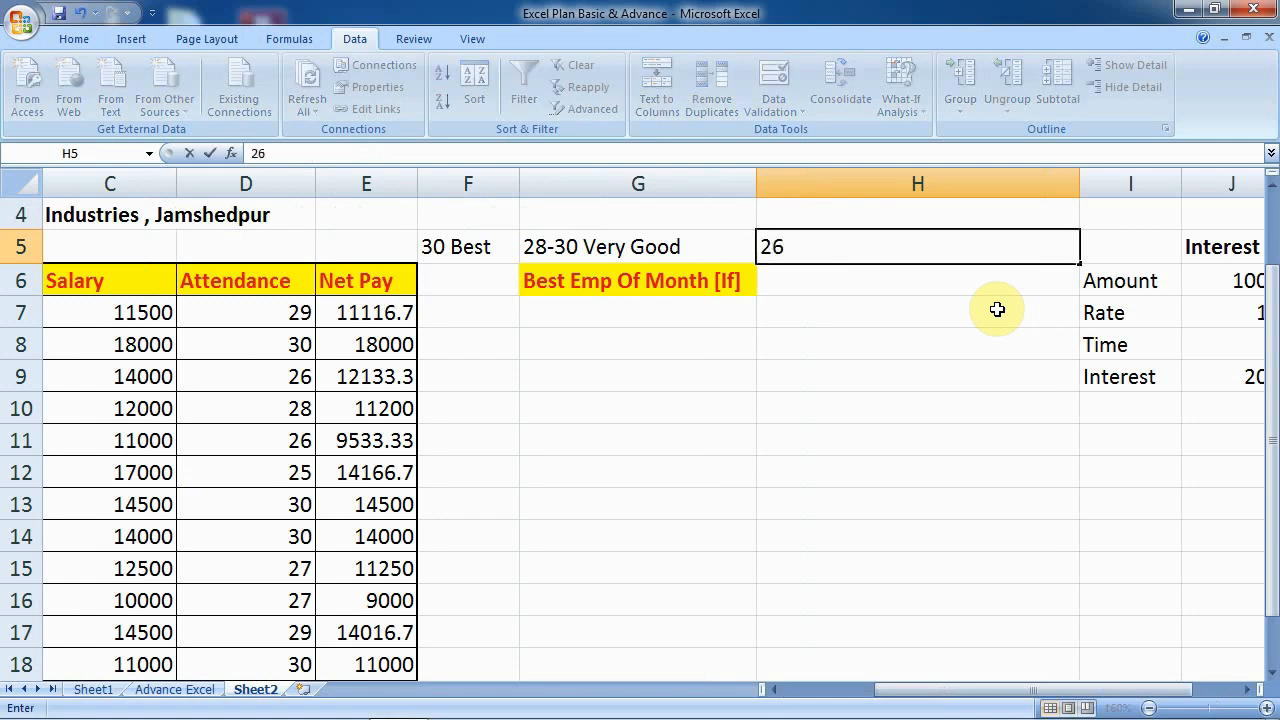
text(-28 Good.)
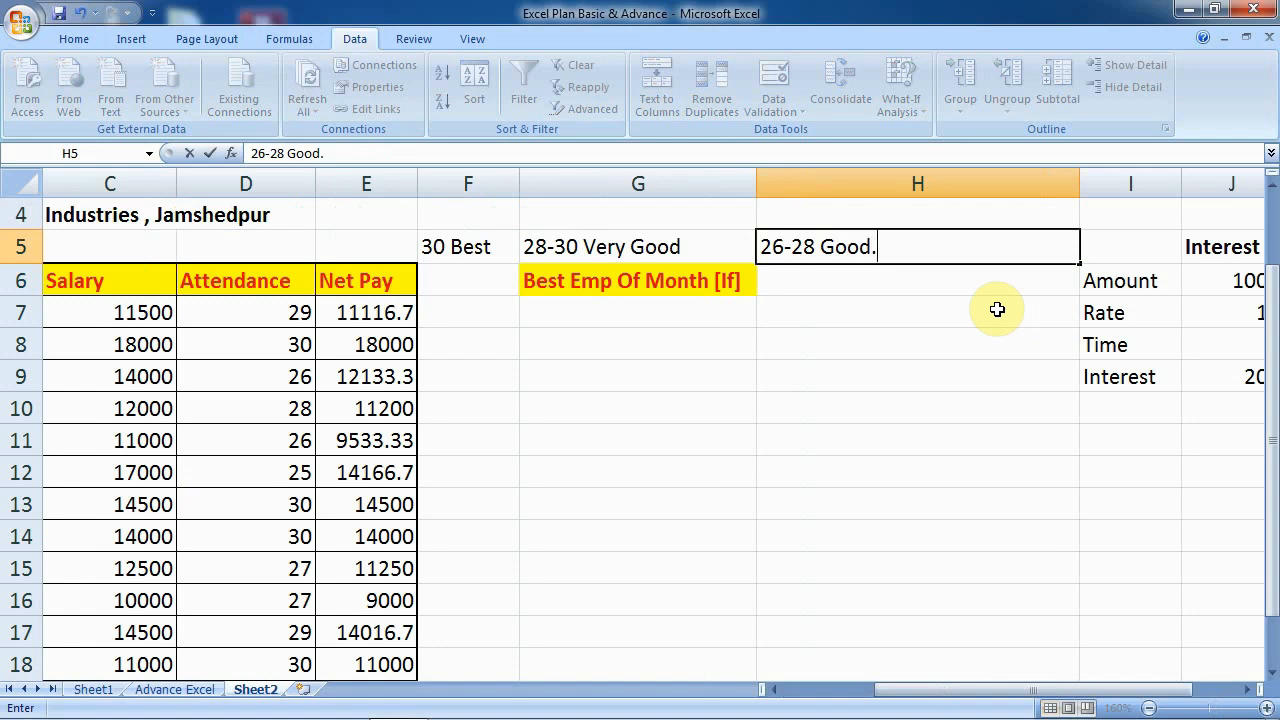
text(... Average)
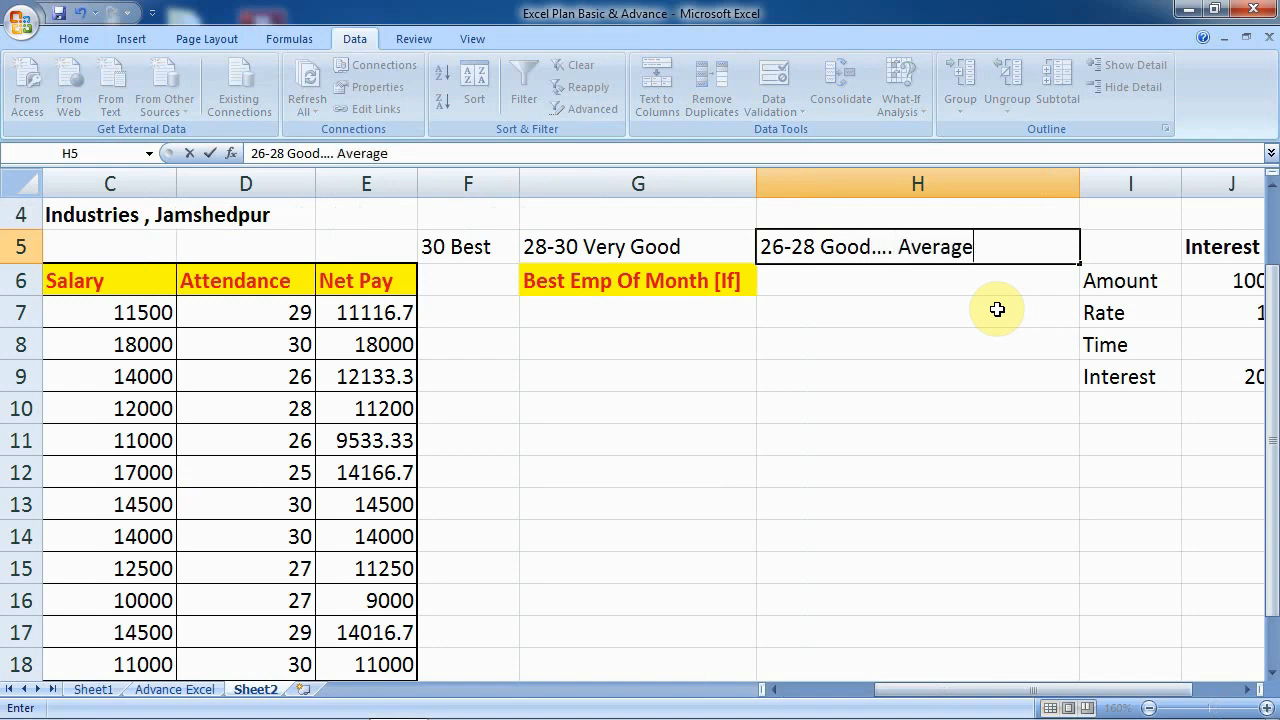
key(Return)
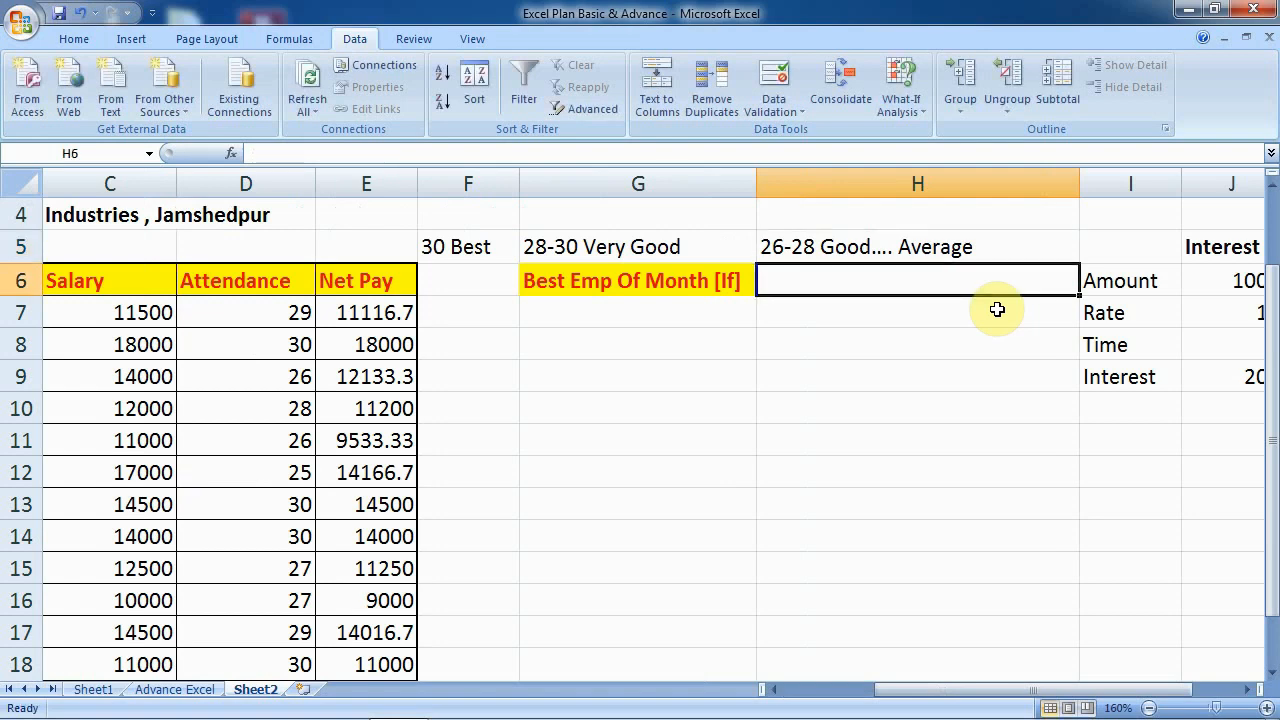
key(Left)
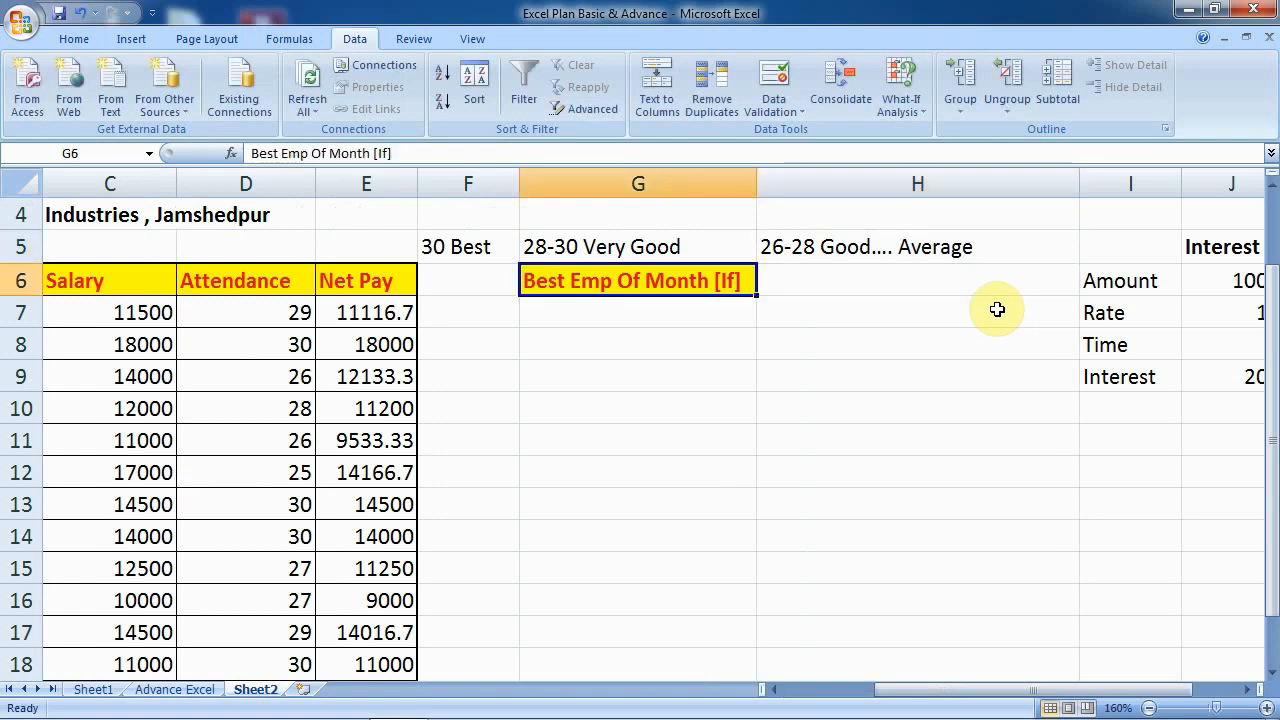
- Begin a nested IF in G7: D7>=30 gives 'Best Emp.', D7>=28 gives 'Very Good Emp.'
click(779, 697)
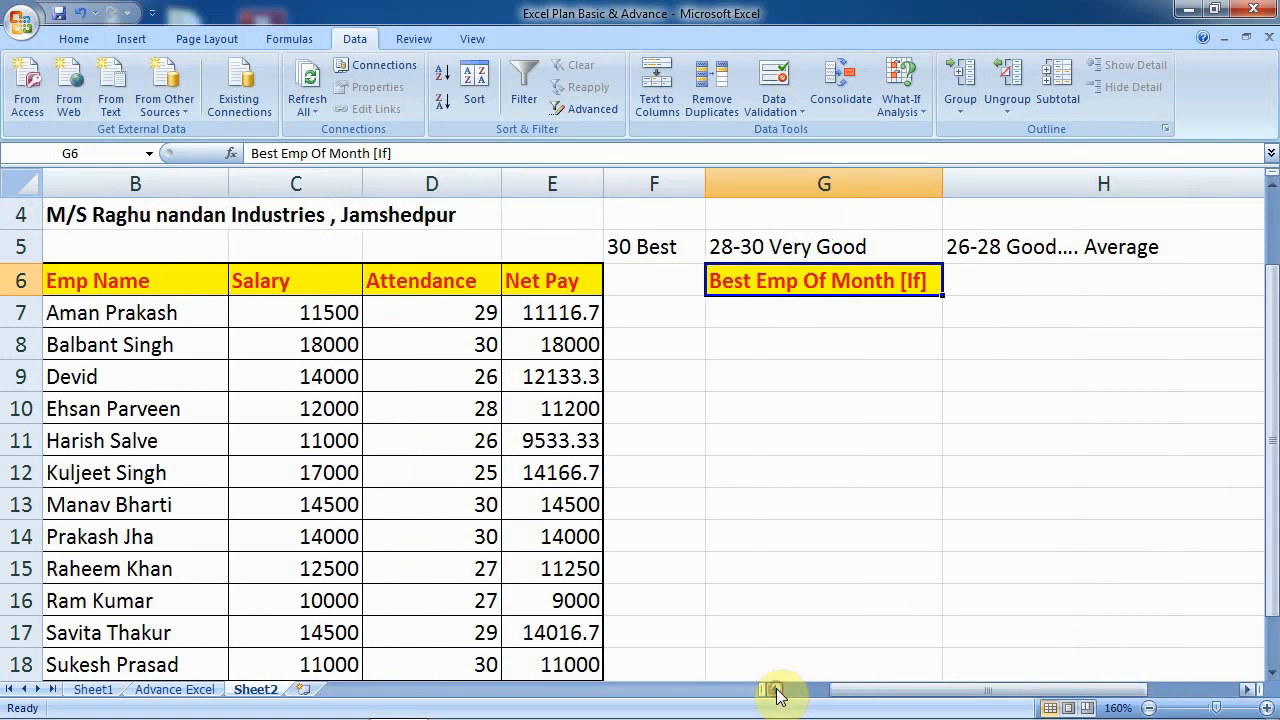
click(737, 318)
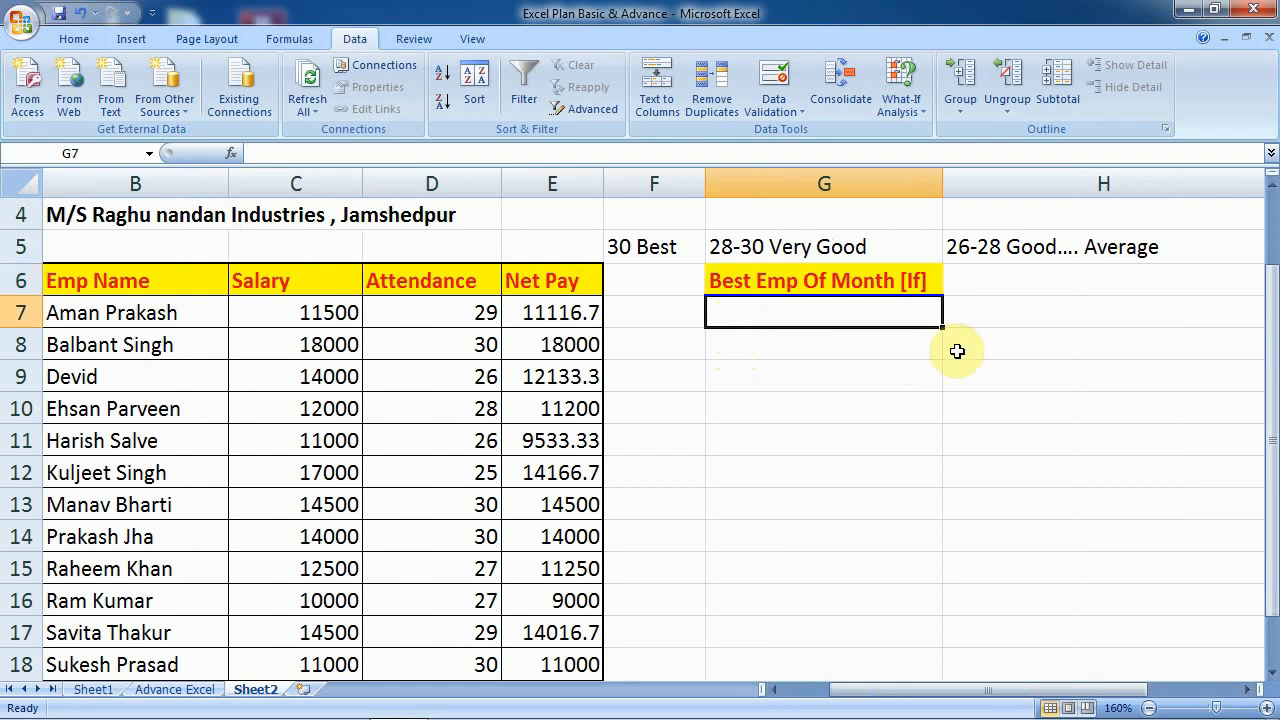
text(=if)
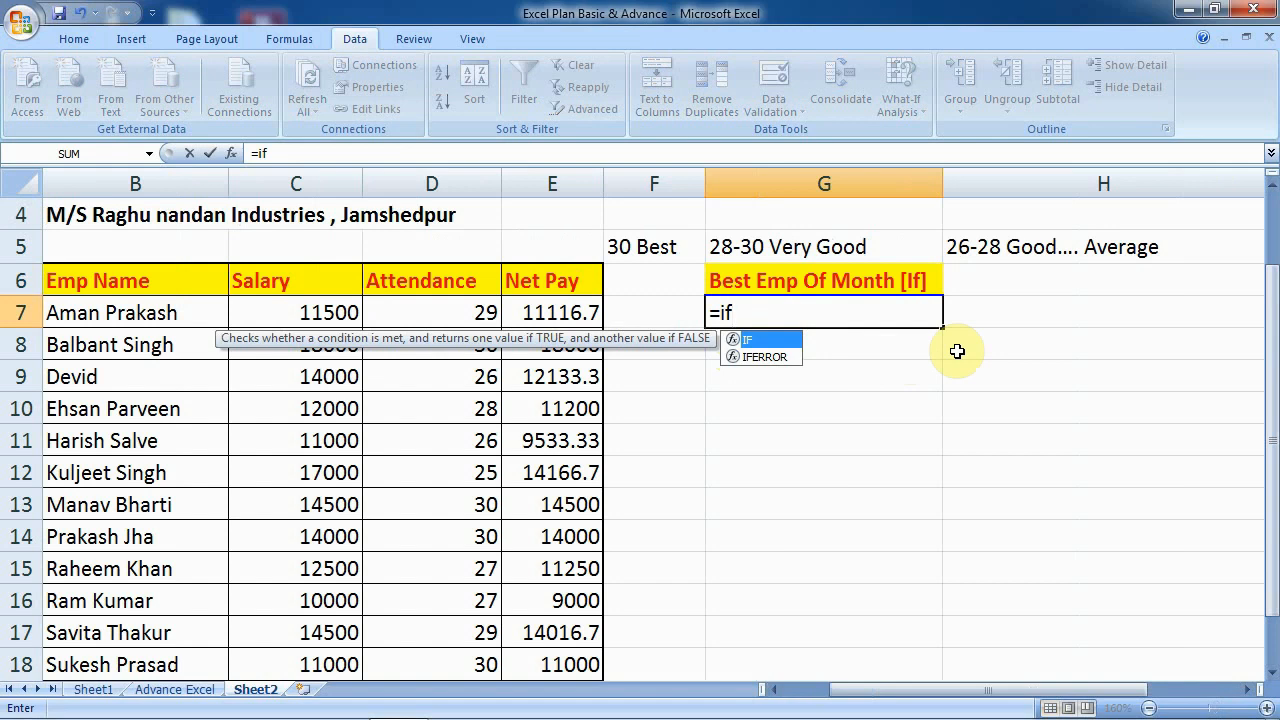
text(()
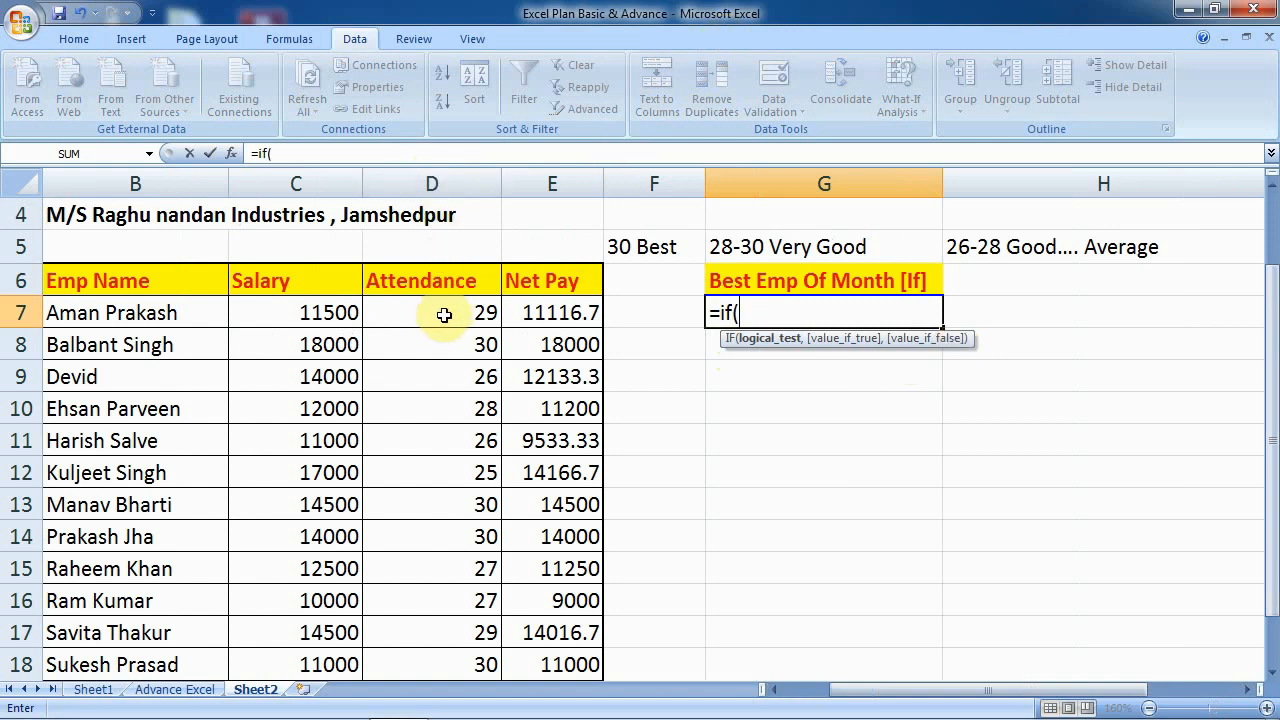
text(d7>=30)
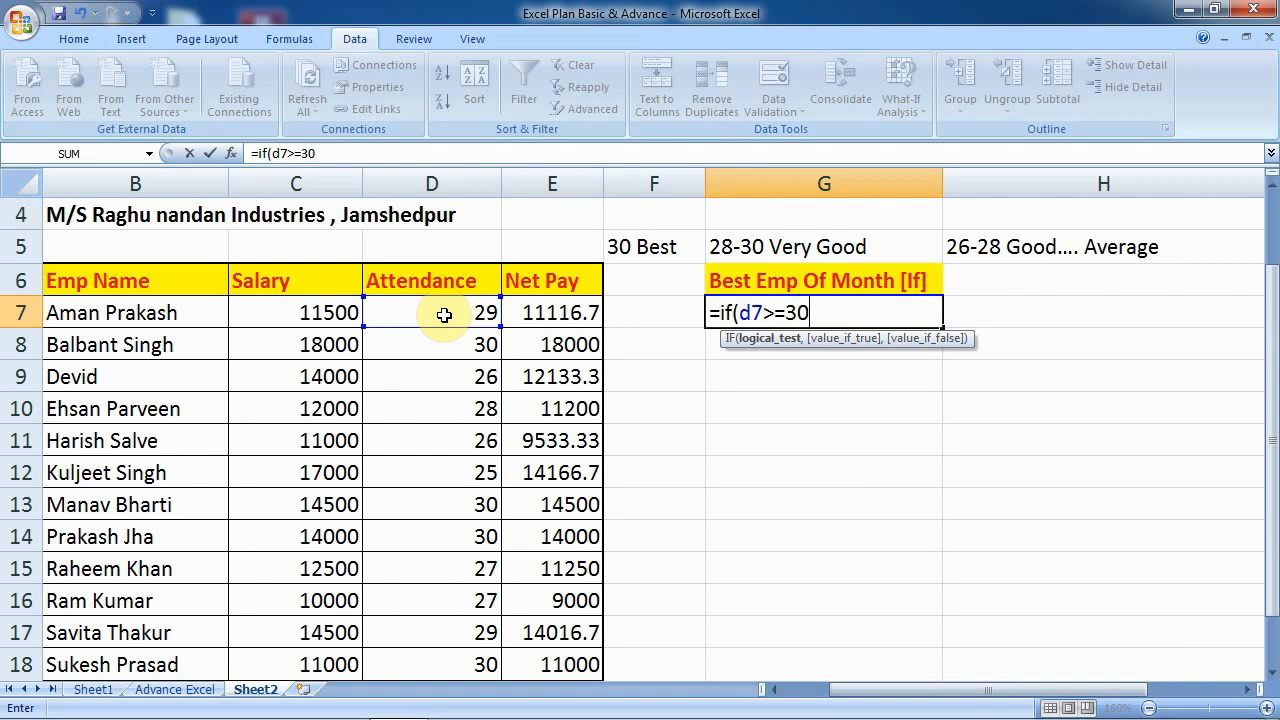
text(,")
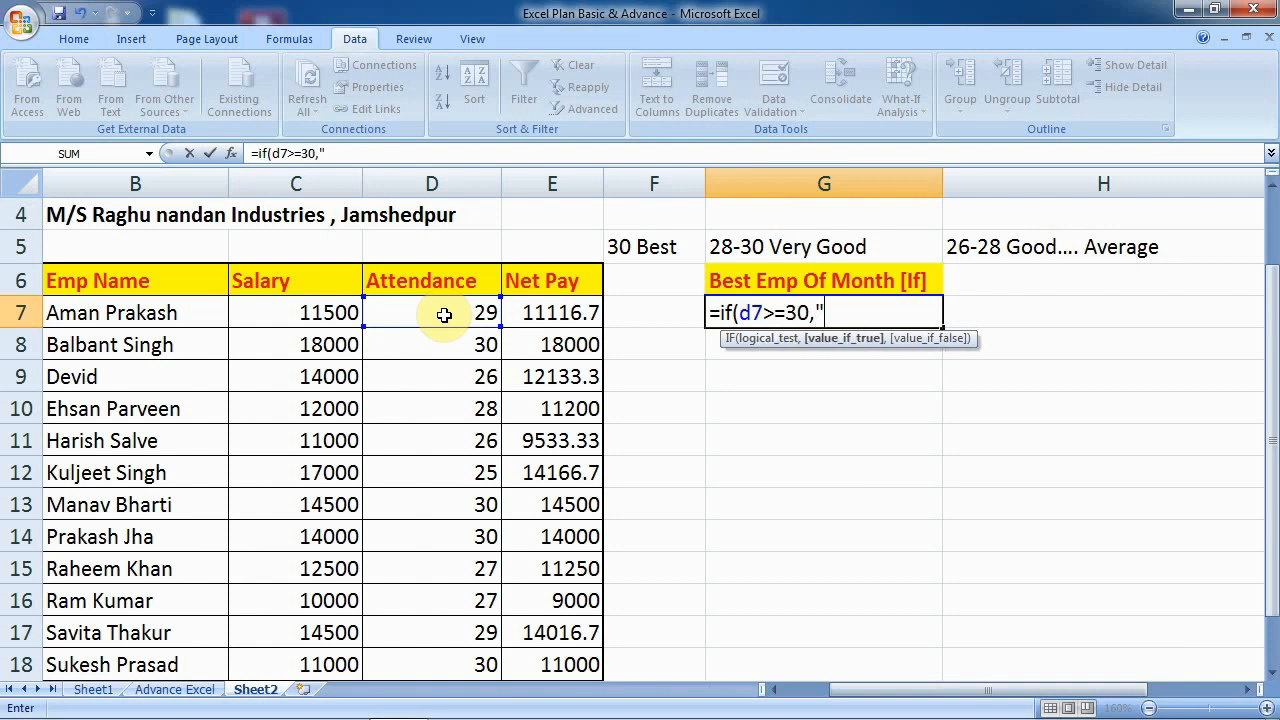
text(Best Emp.)
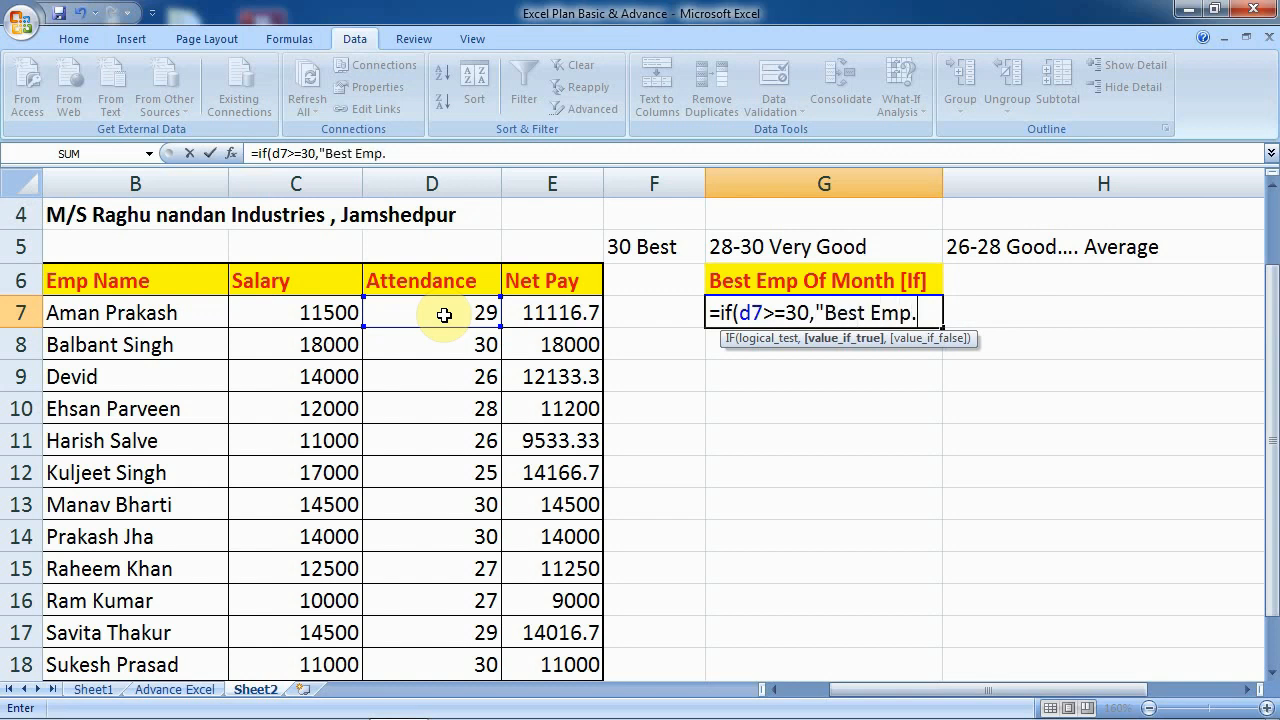
text(")
text(,if)
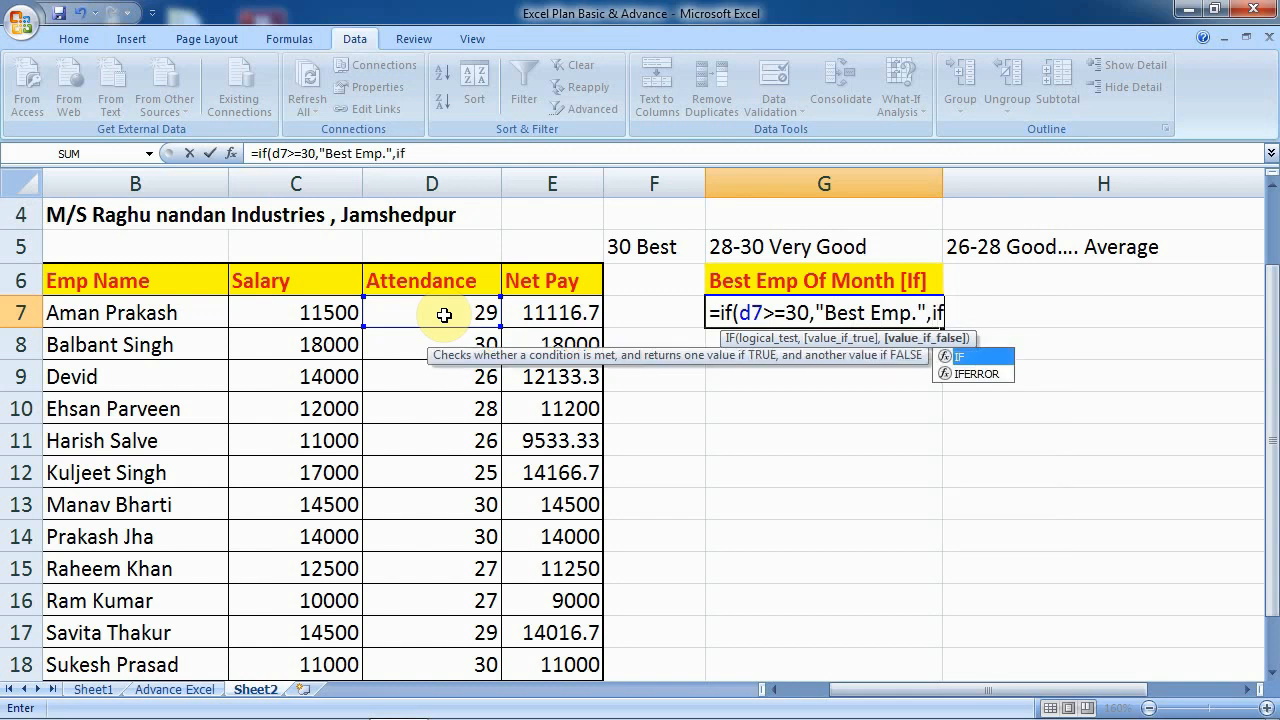
text(()
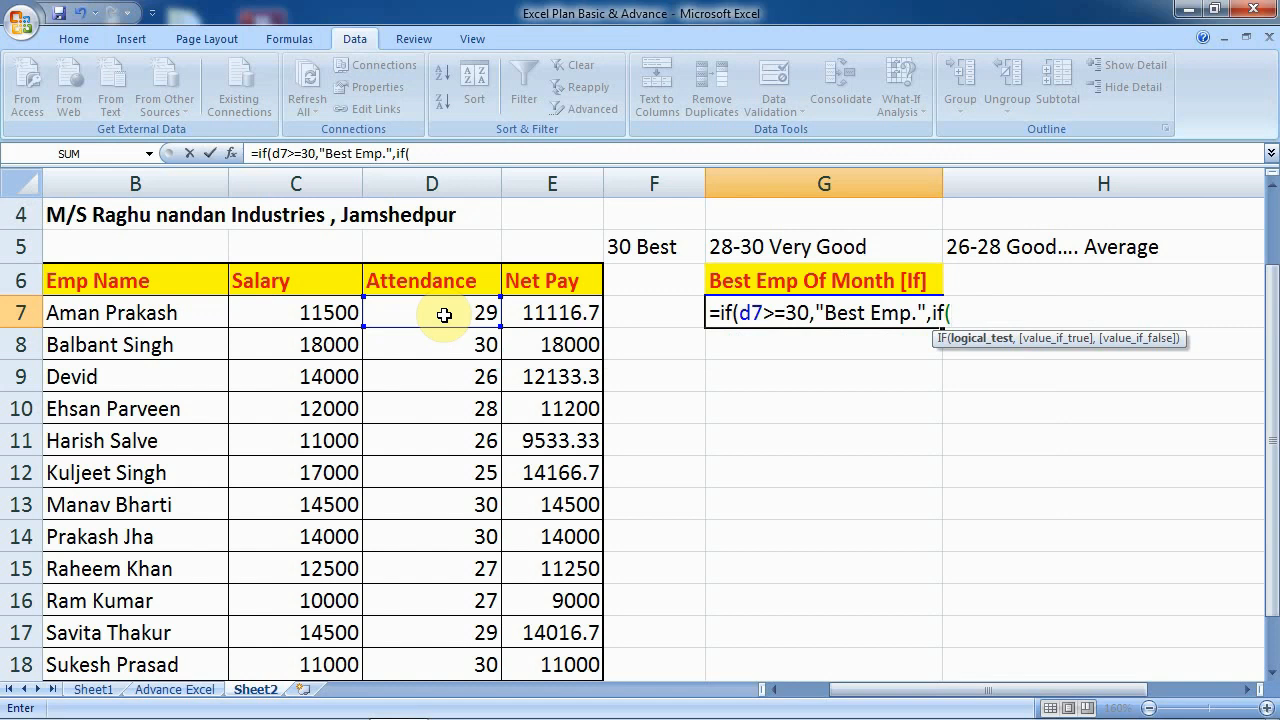
text(d)
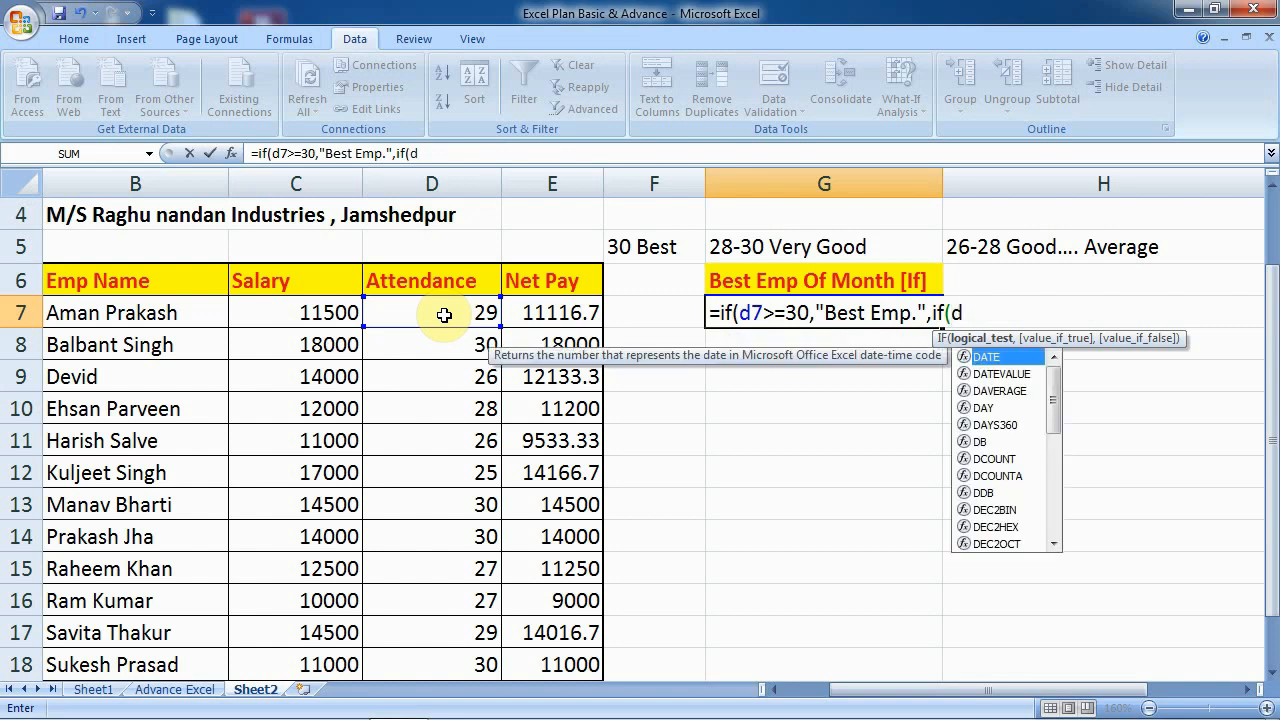
text(7>)
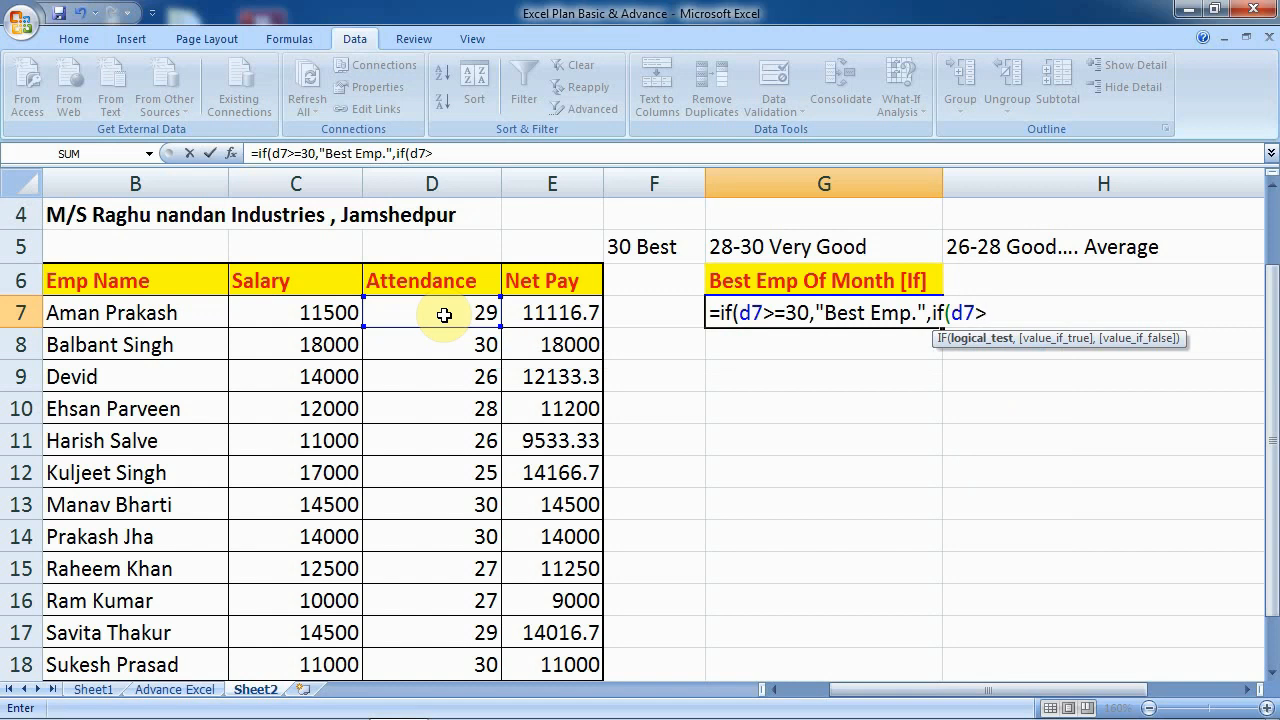
text(=28,")
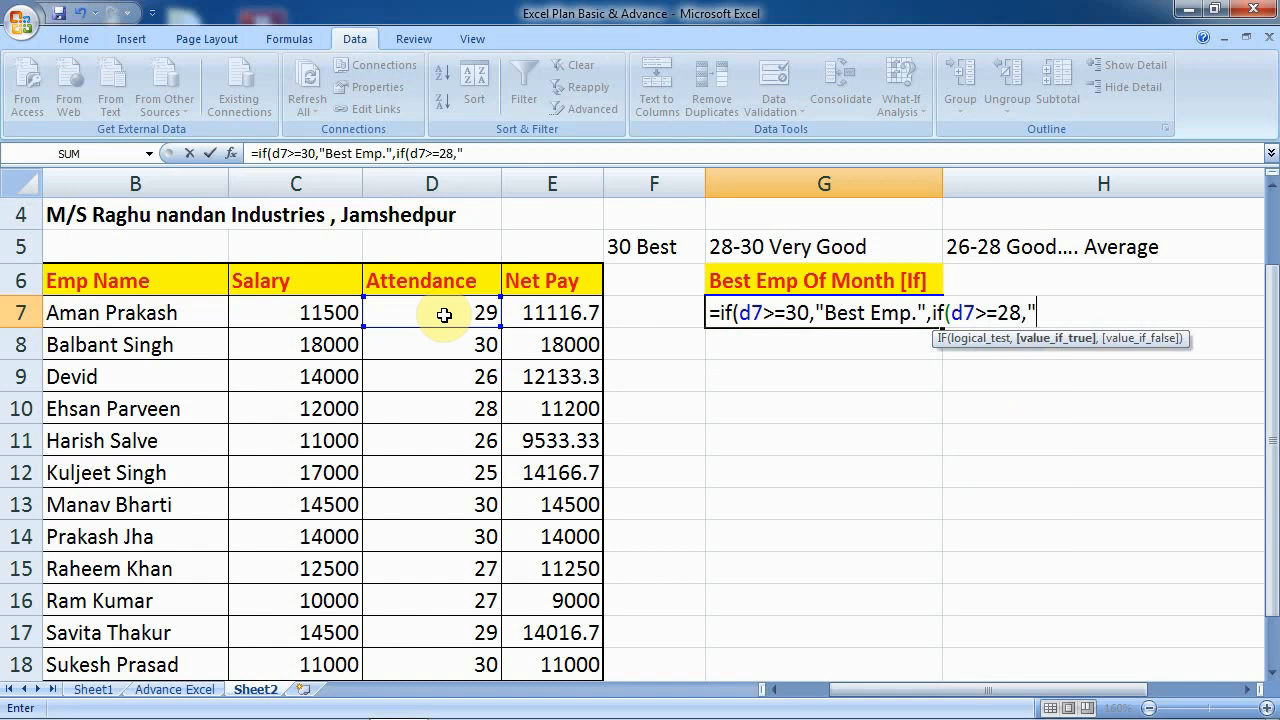
text(Very Good)
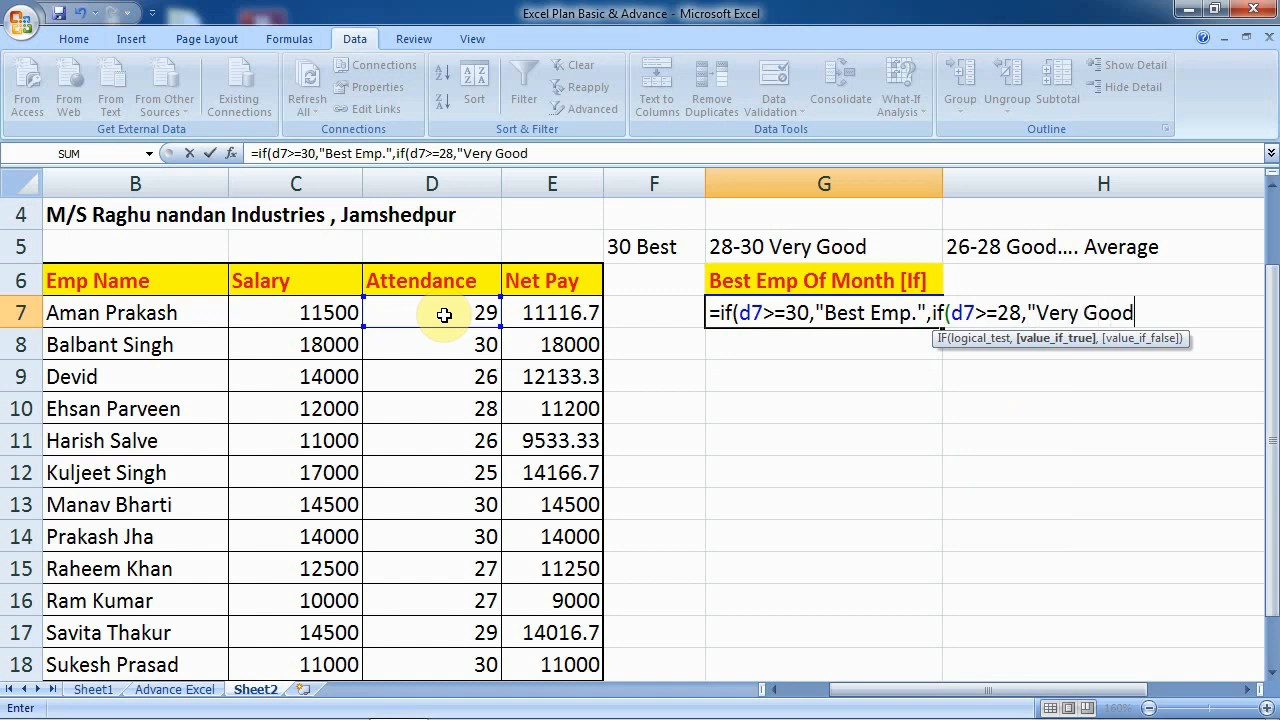
text( Emp.",if()
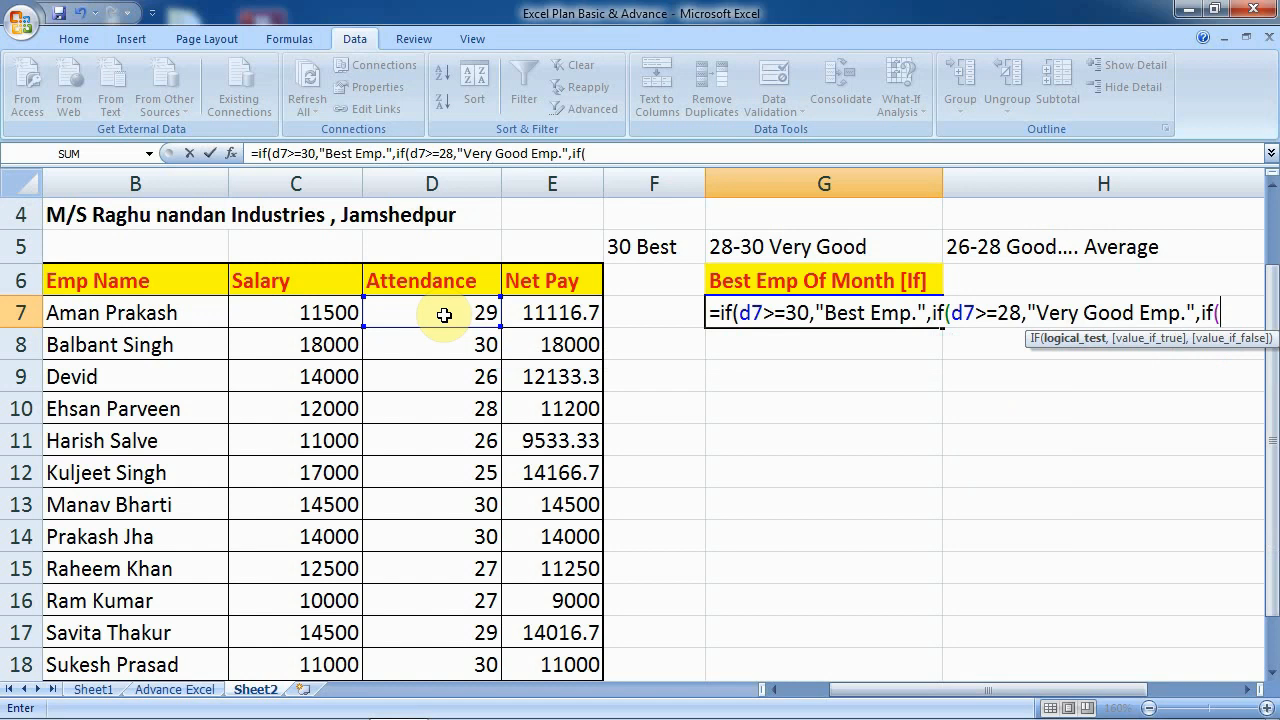
- Finish the G7 formula with a D7>=26 'Good Emp.' branch, an 'Average Emp.' fallback and closing parentheses
text(d7)
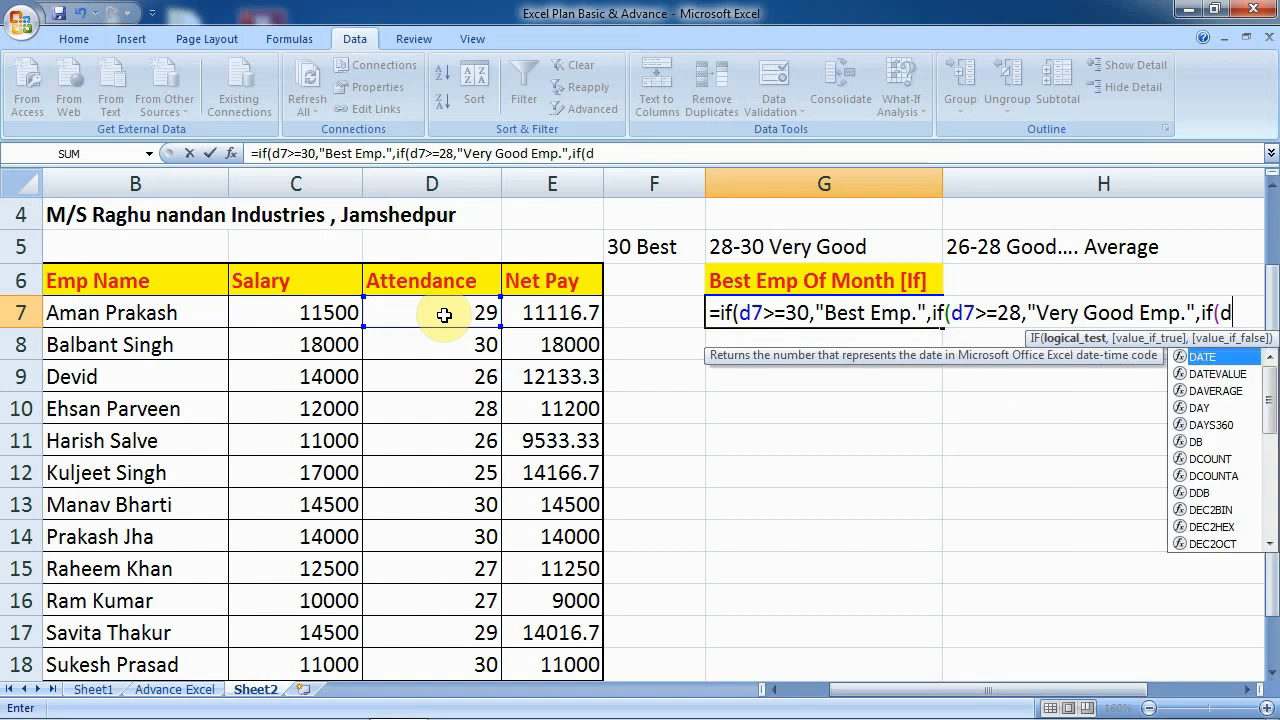
text(>)
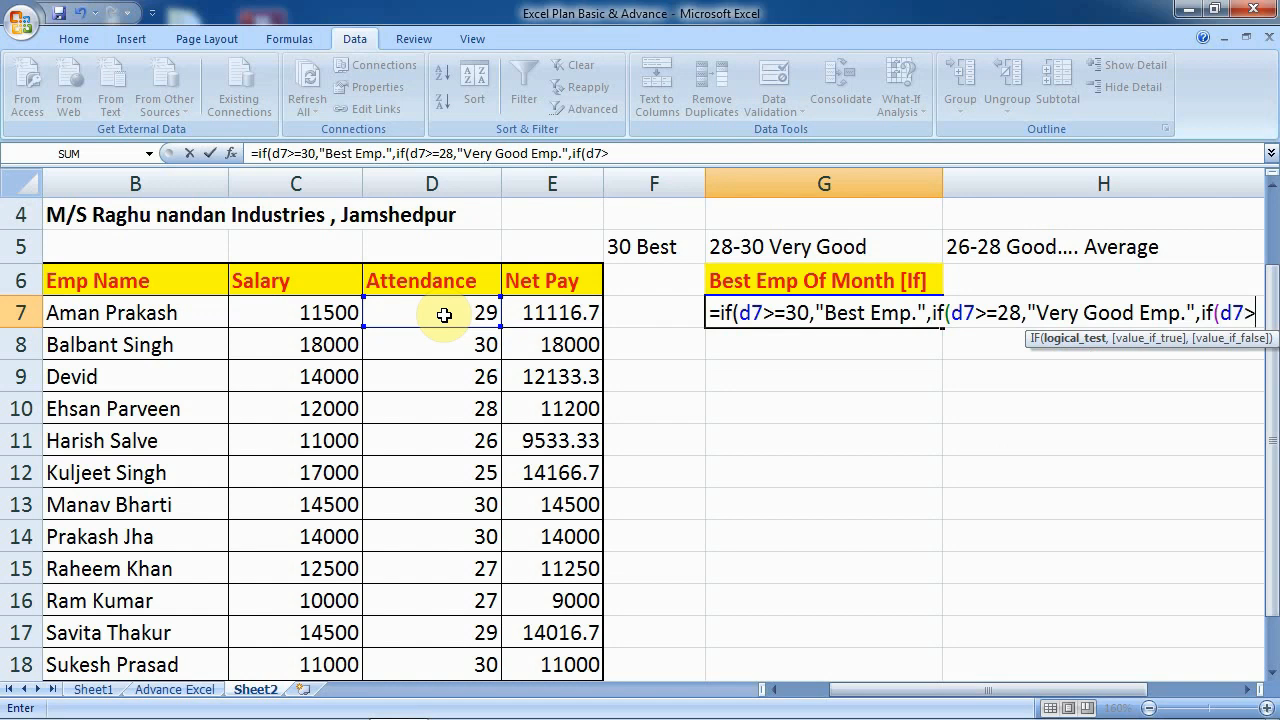
text(=26)
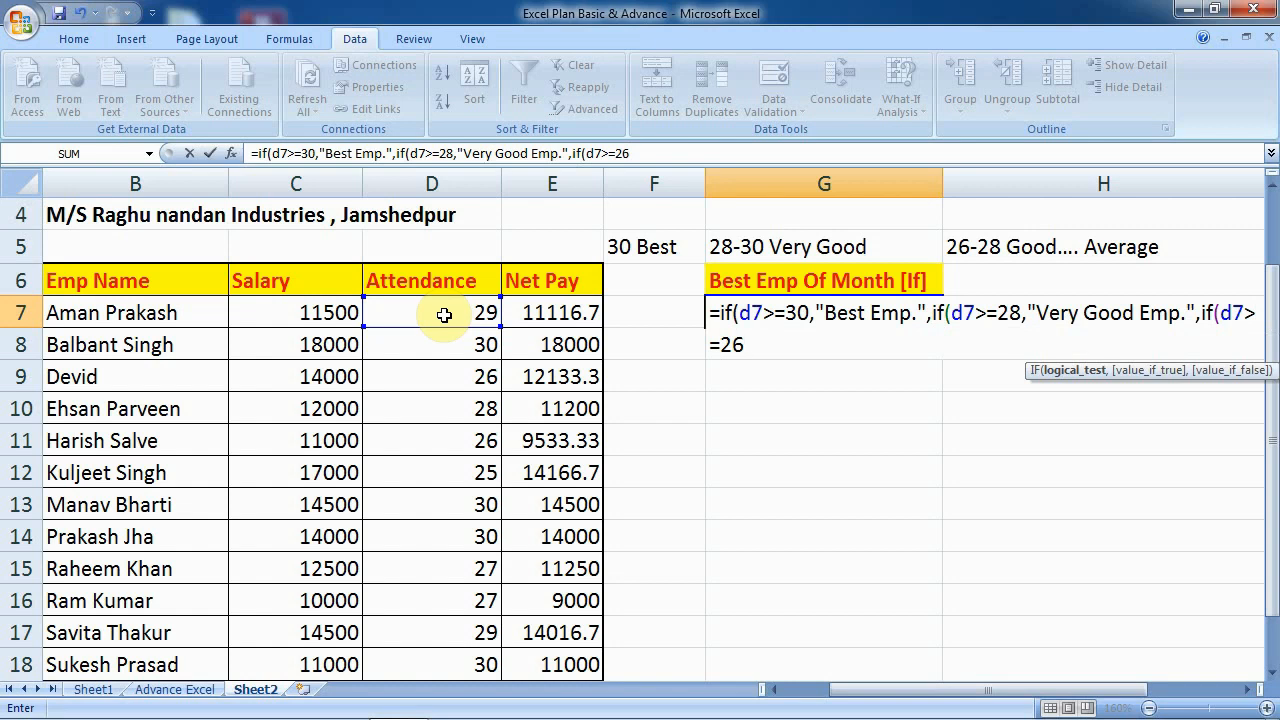
text(,")
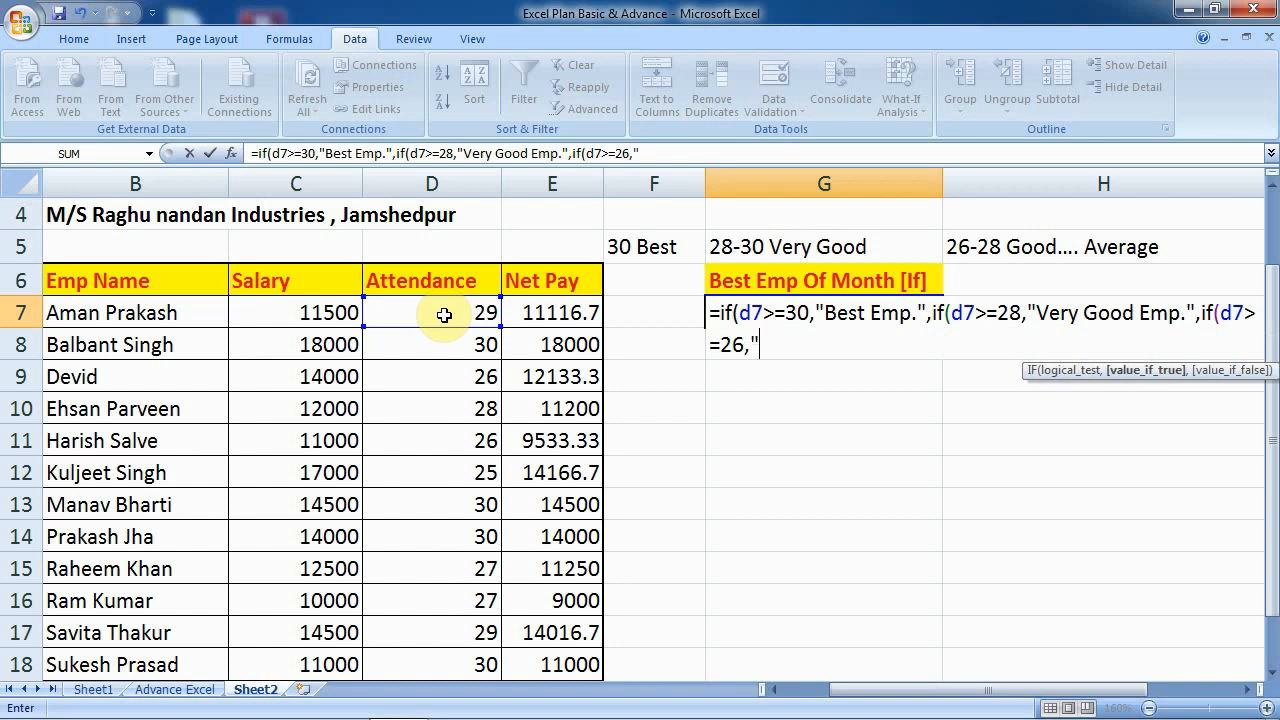
text(Good Em)
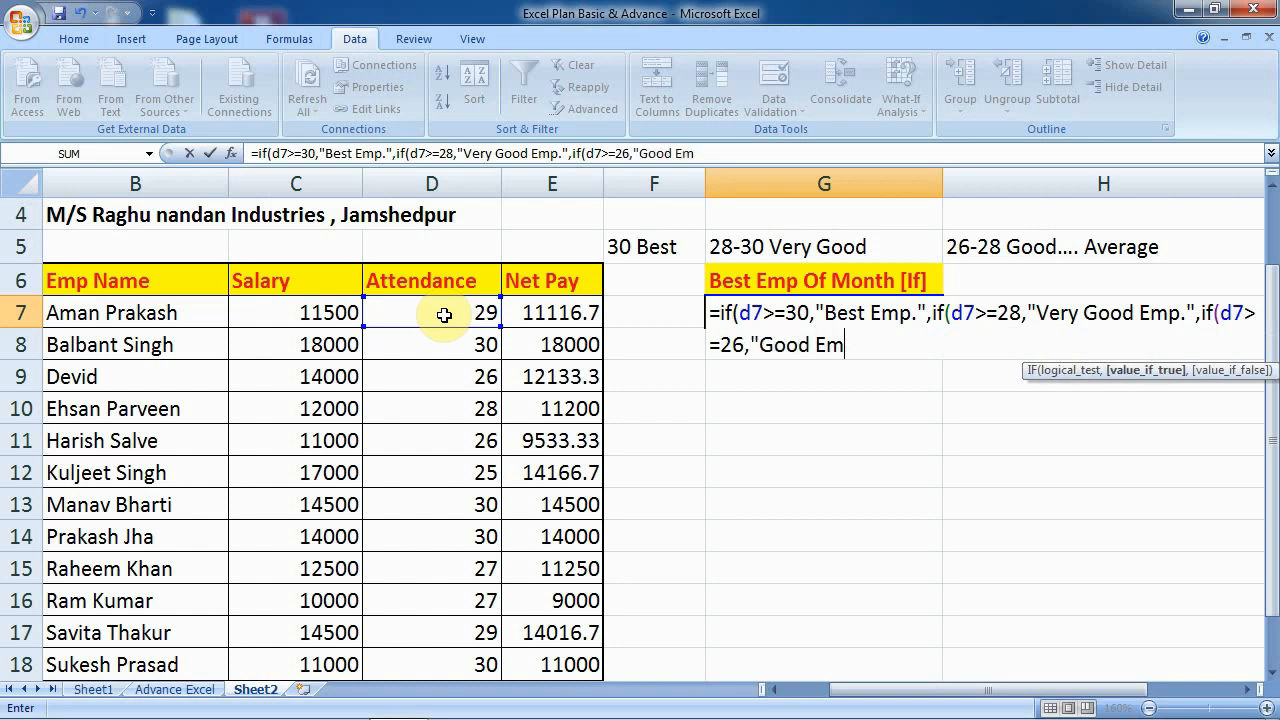
text(p)
text(.")
text(,)
text("Averag)
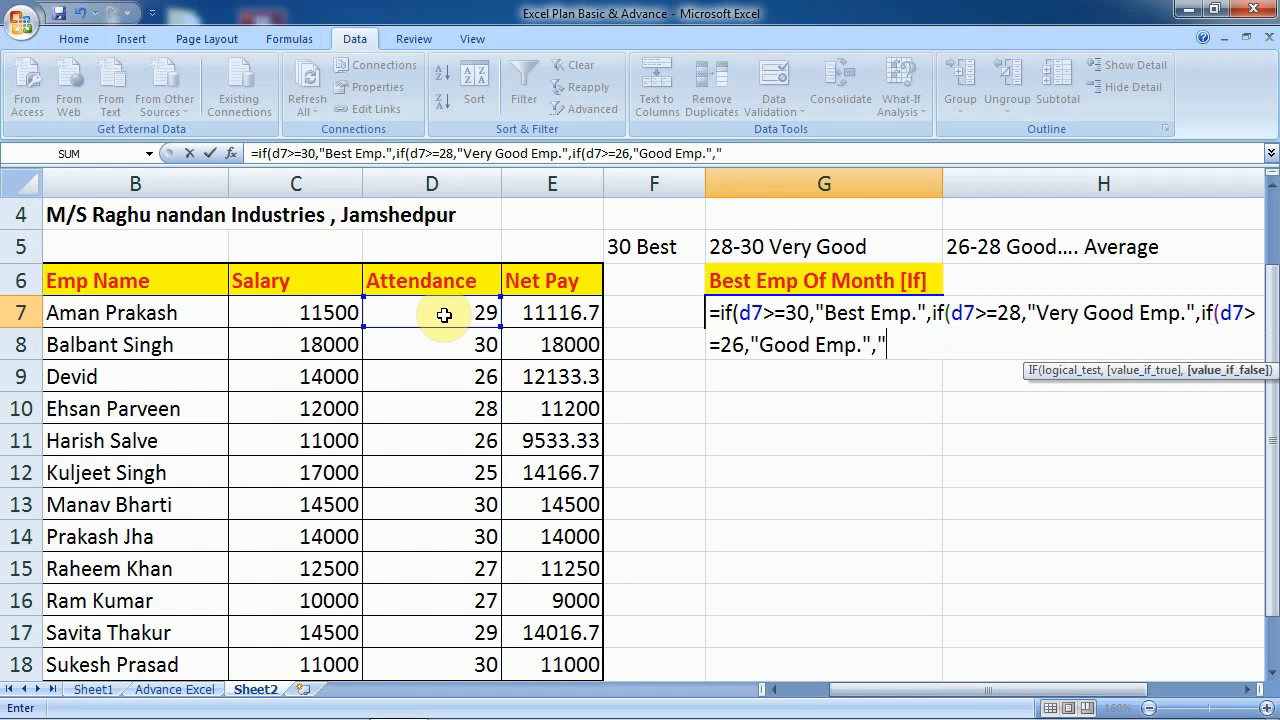
text(e )
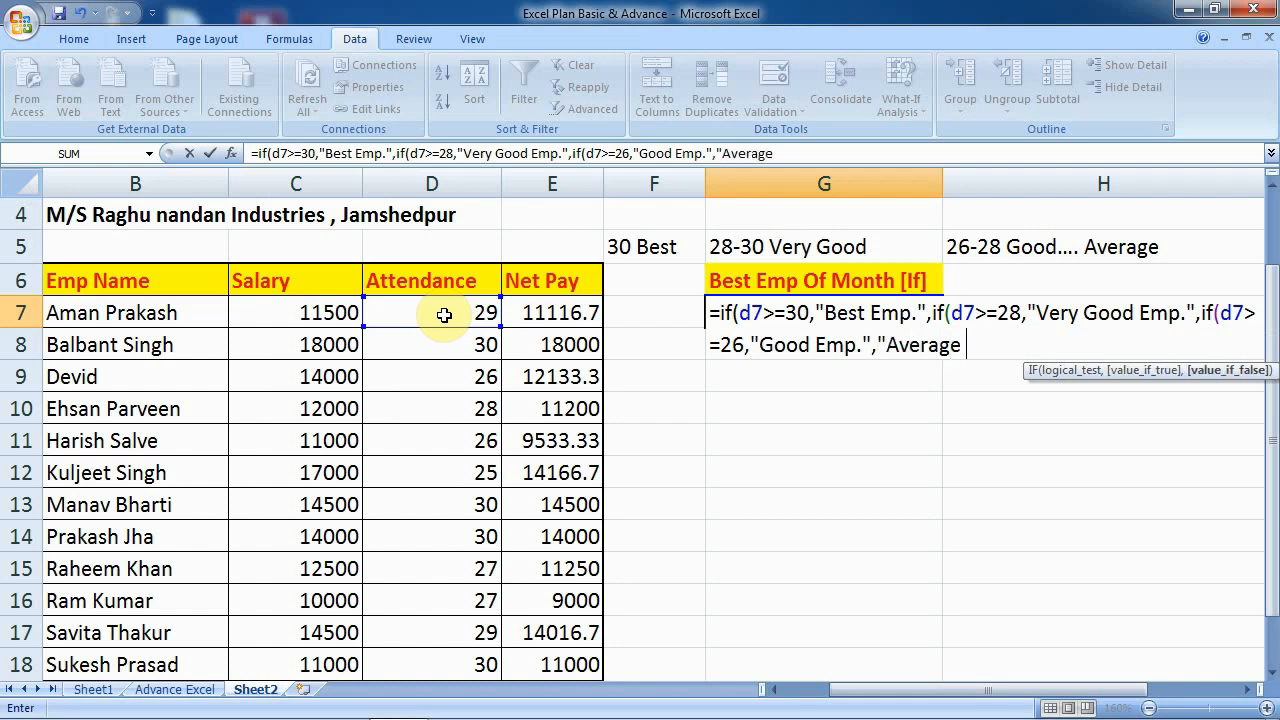
text(Emp.")
text()))
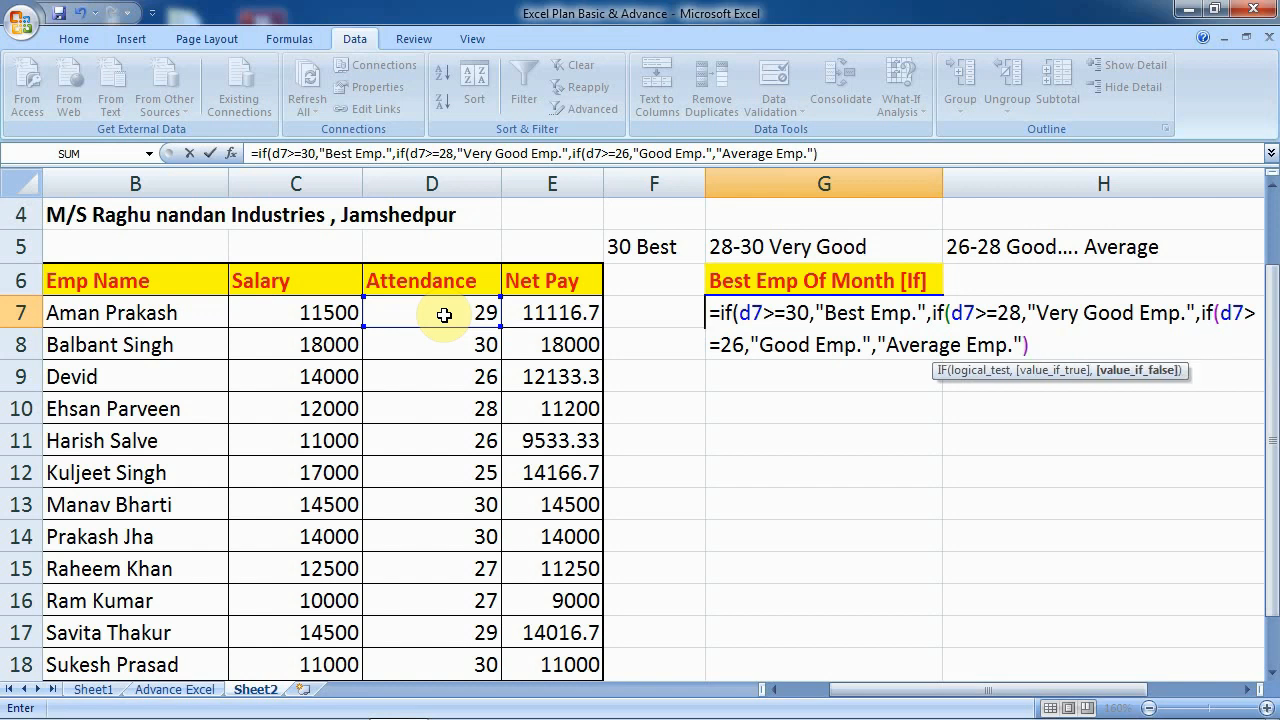
text())
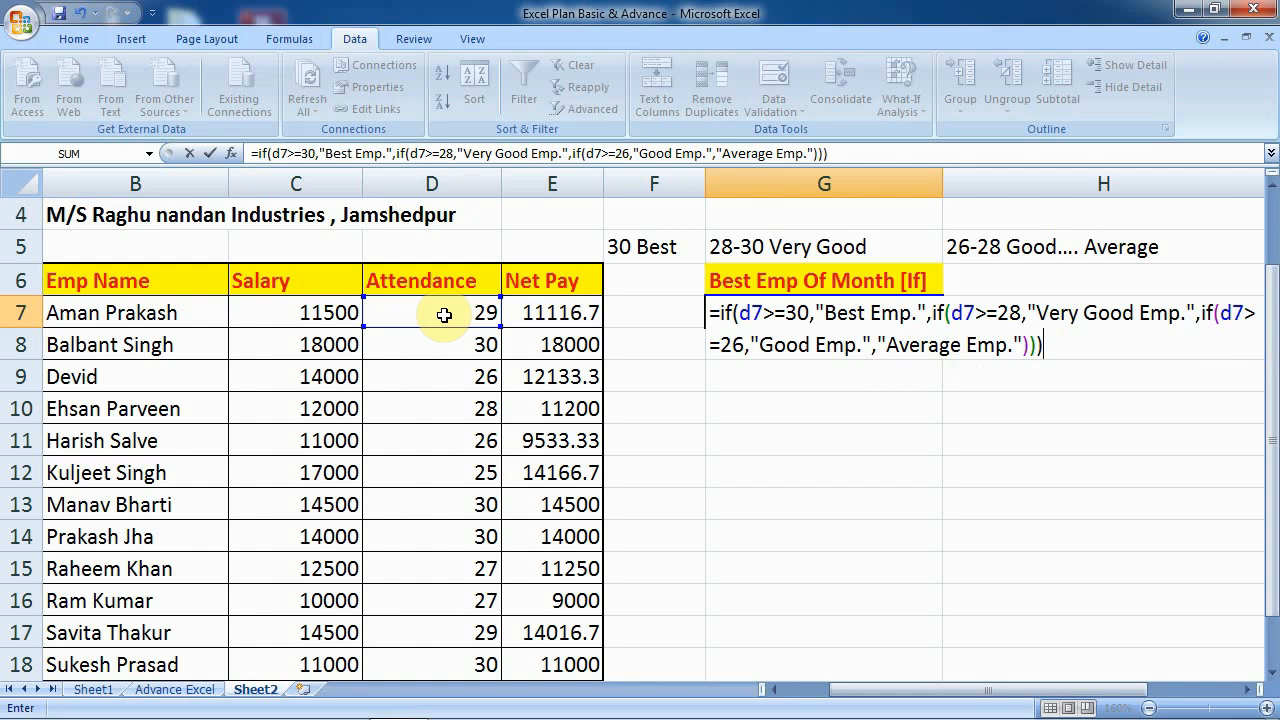
- Commit the G7 rating formula and fill it down through G18
key(Return)
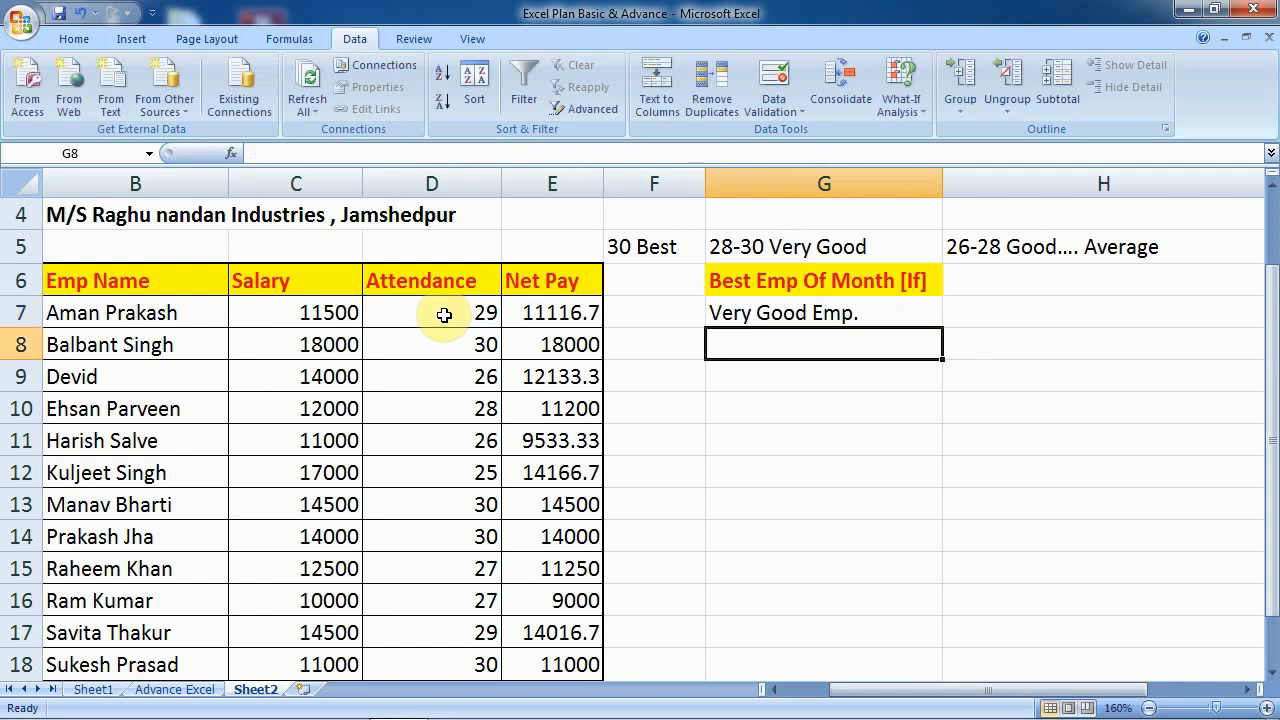
click(445, 315)
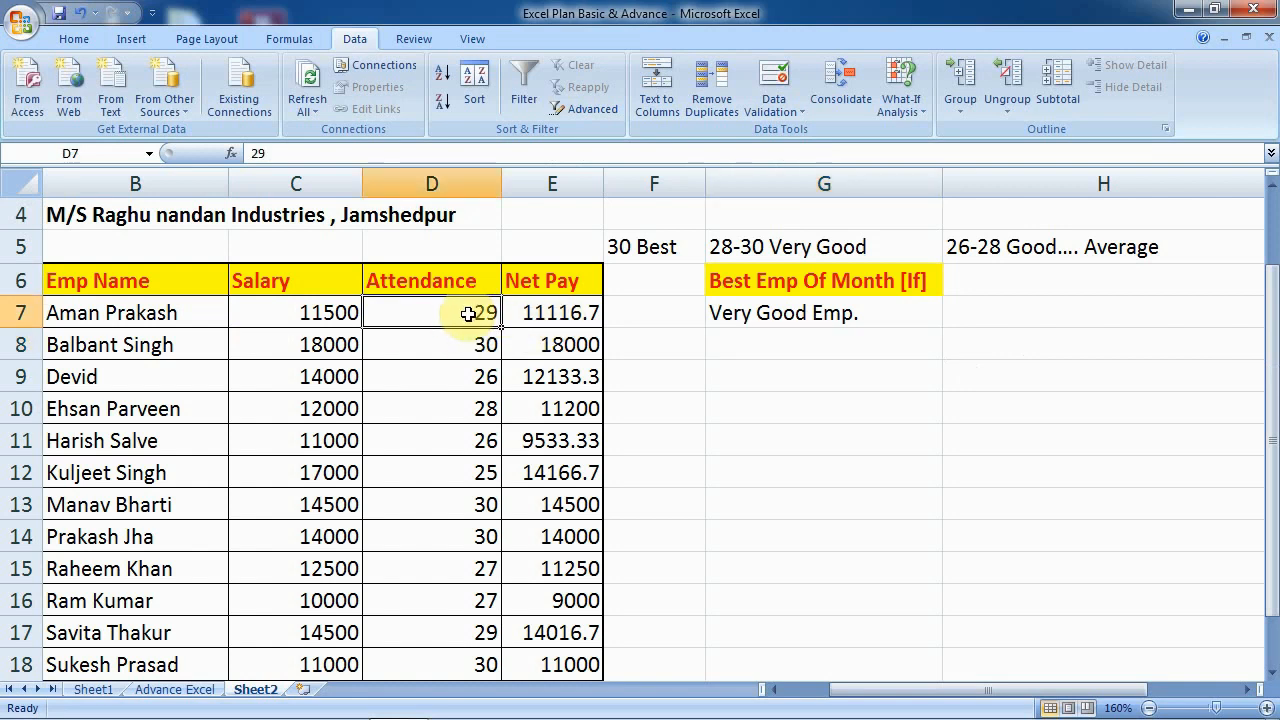
click(828, 324)
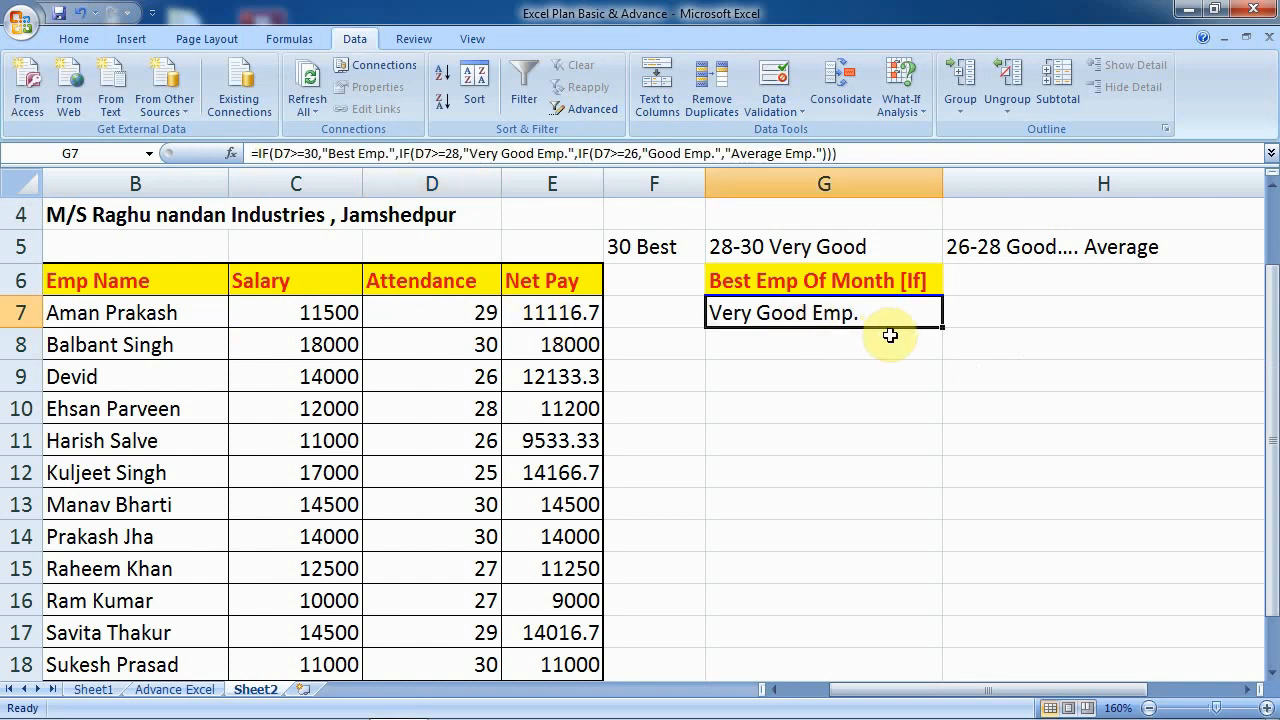
drag(945, 399, 944, 583)
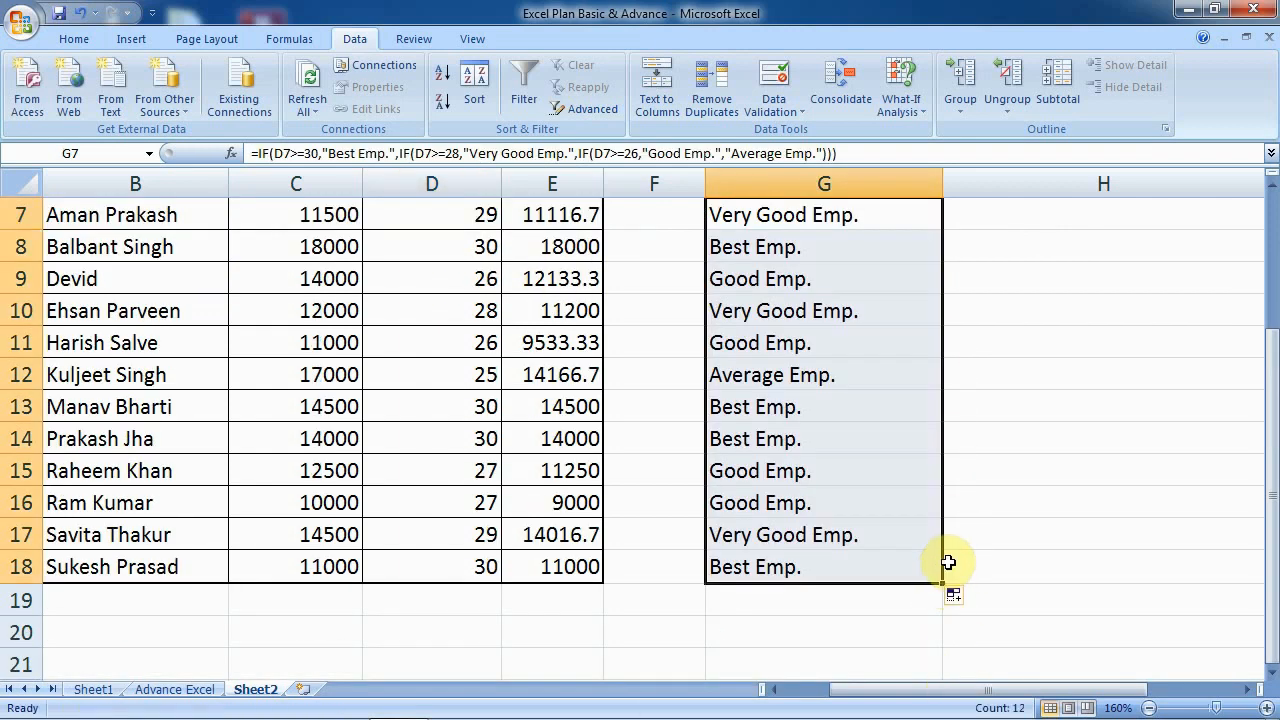
scroll(930, 470, up, 2)
scroll(928, 476, down, 2)
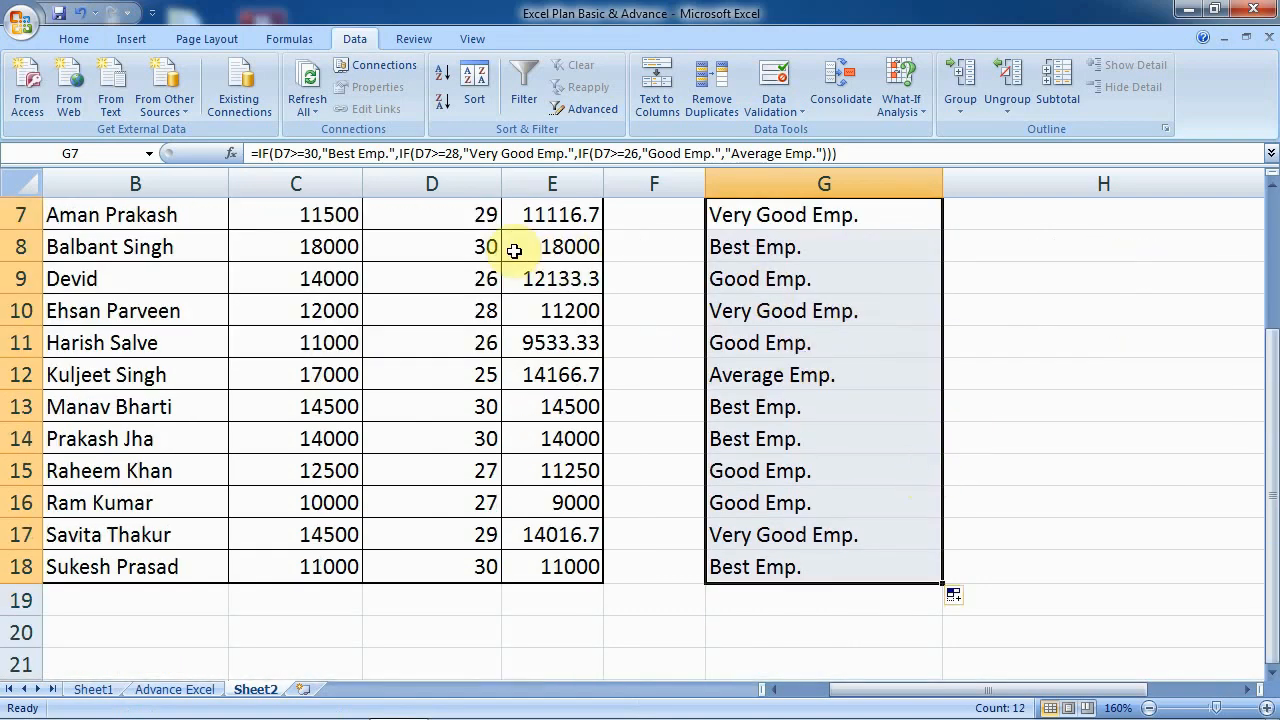
- Check the ratings against the attendance values in D7, D8, D11 and D12
click(445, 213)
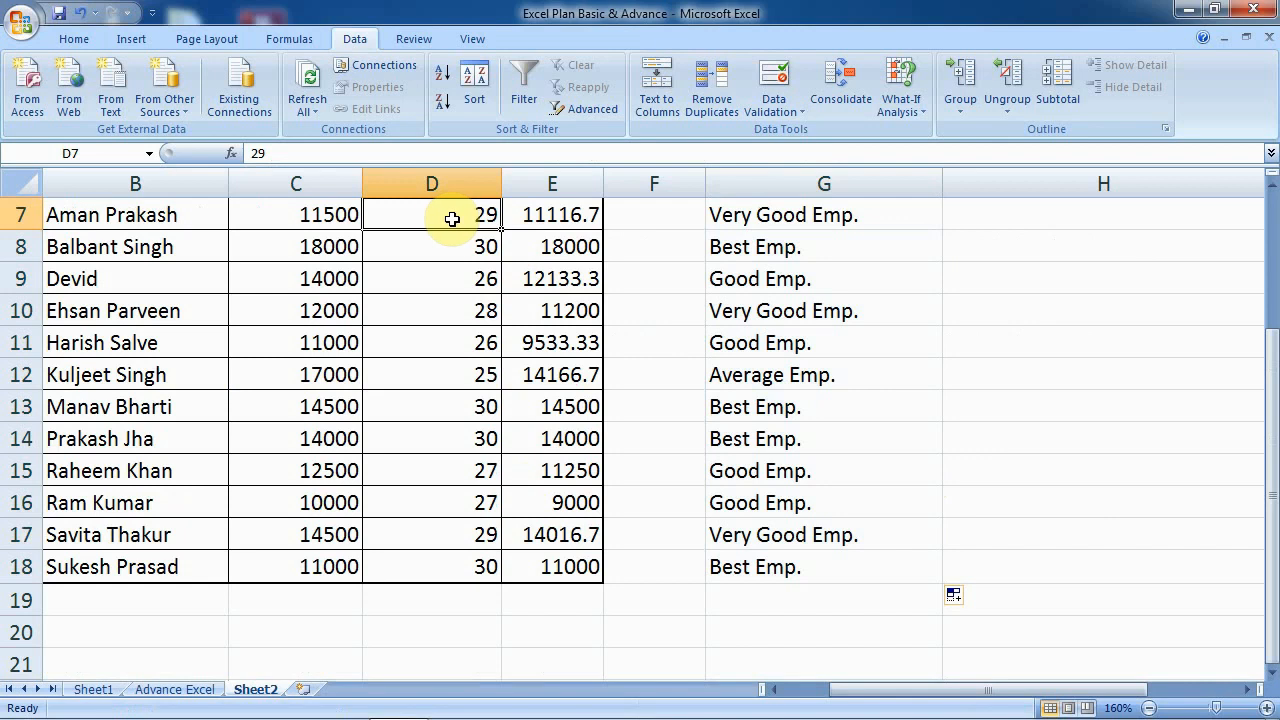
click(457, 244)
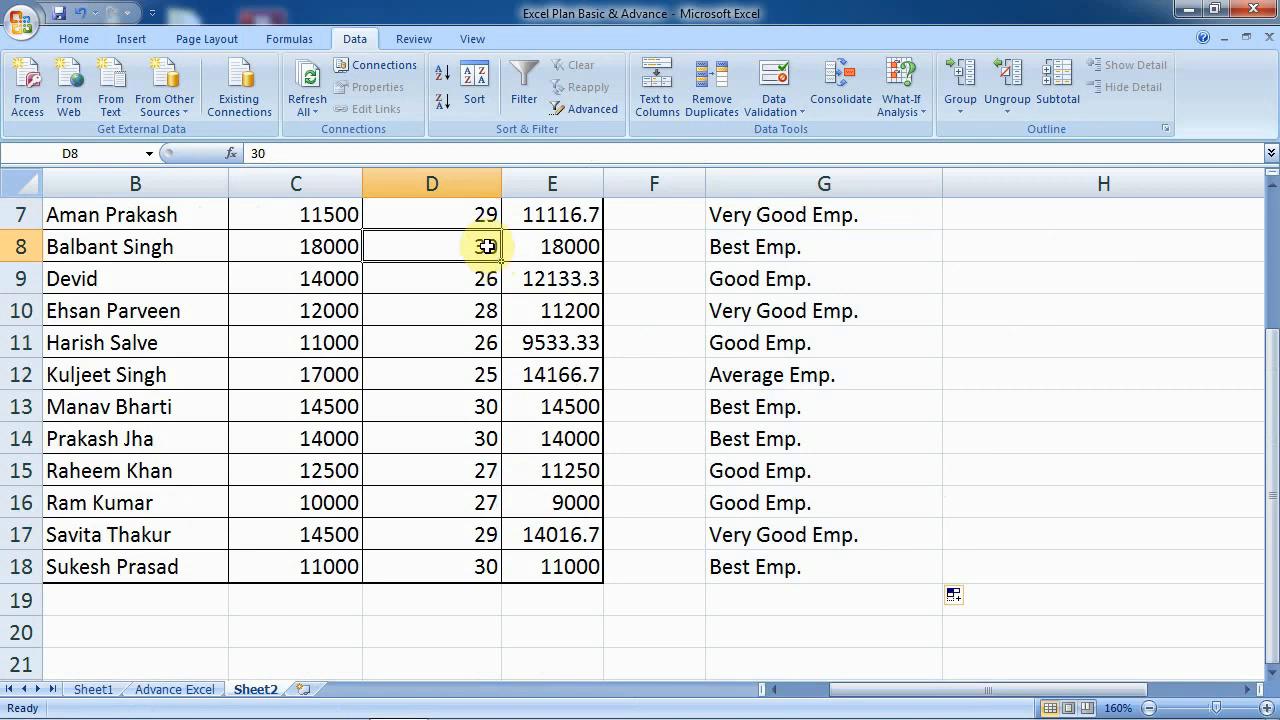
click(485, 310)
double_click(485, 342)
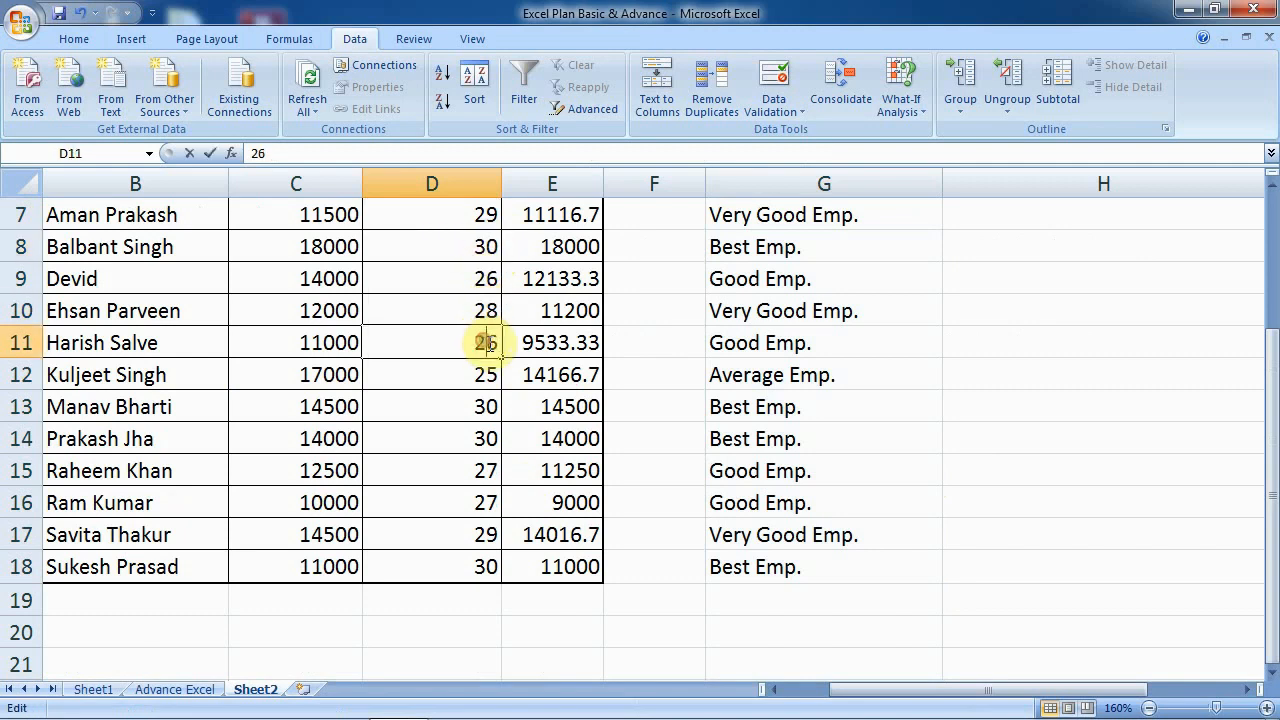
click(490, 373)
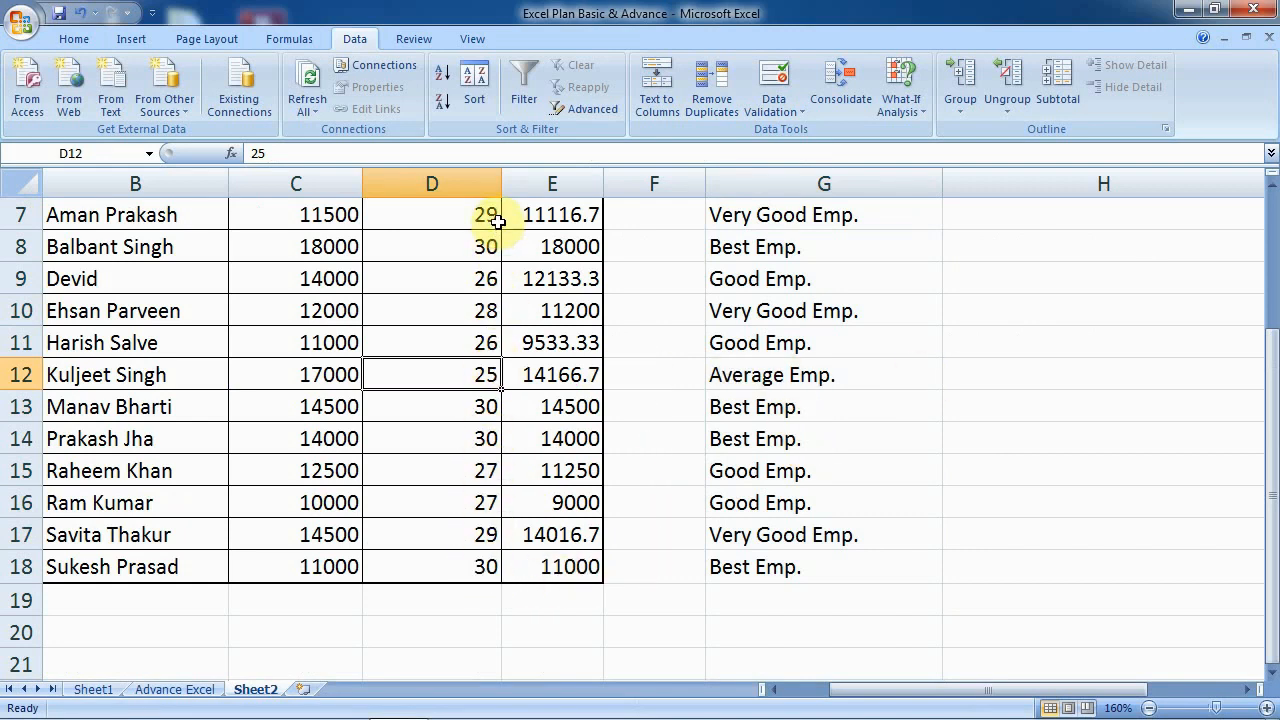
scroll(496, 228, up, 1)
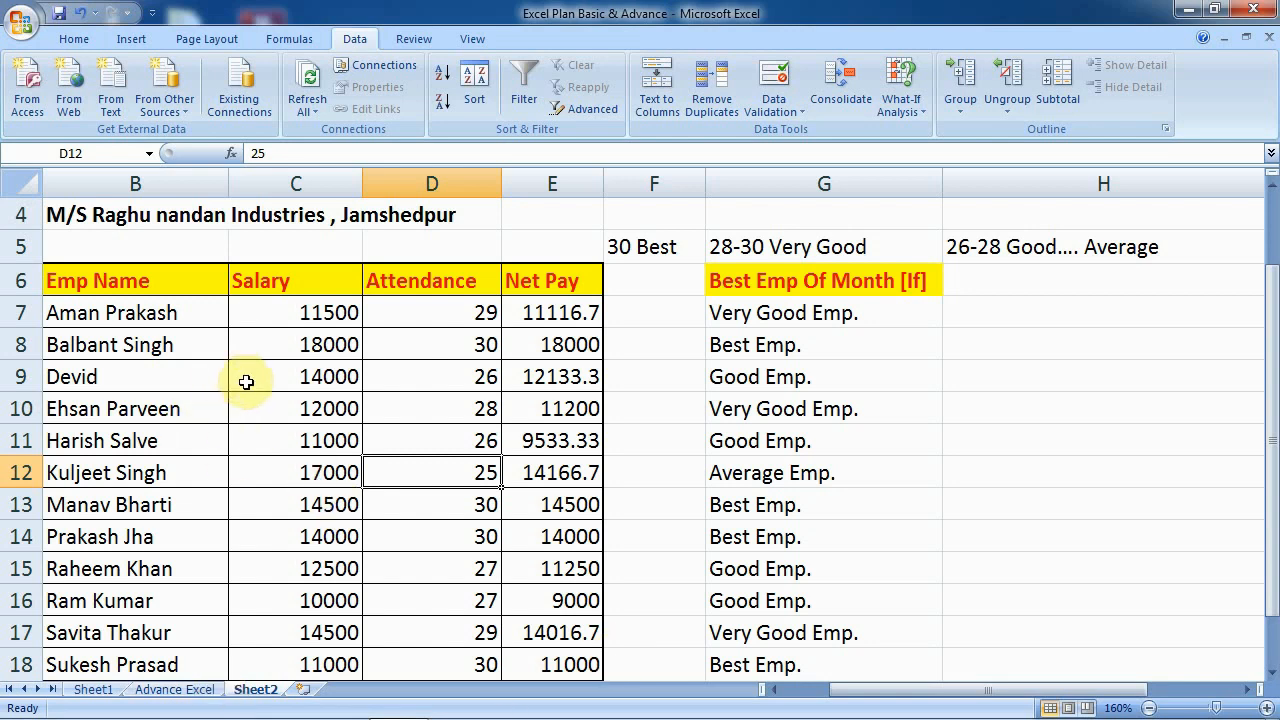
- Start Save As for 'Excel Plan Basic & Advance' on the Desktop and expand the Tools options
click(30, 30)
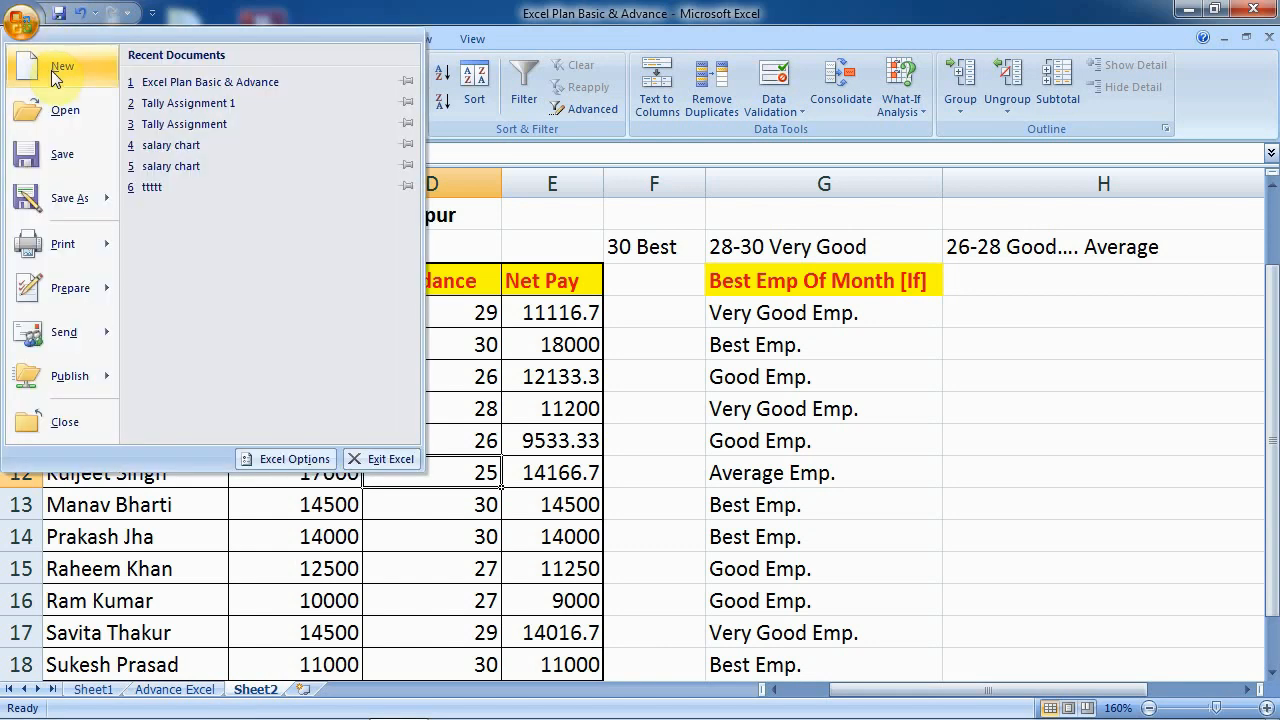
click(55, 195)
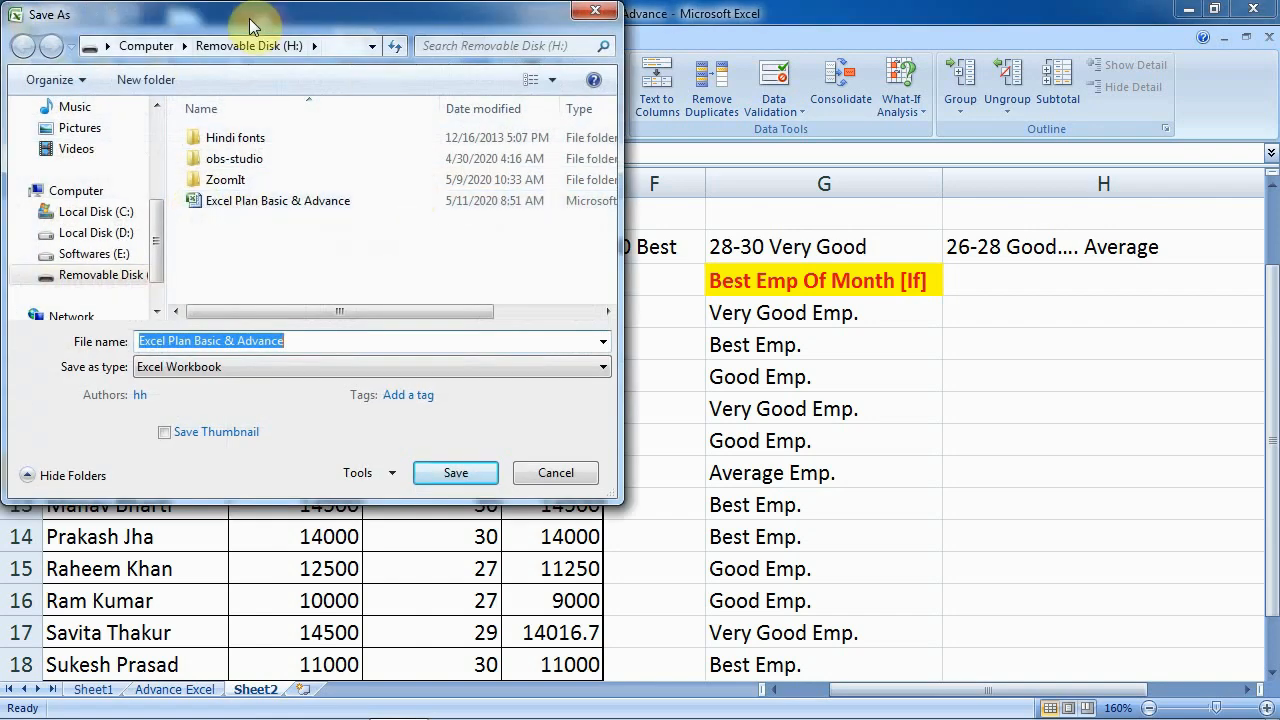
drag(249, 18, 530, 72)
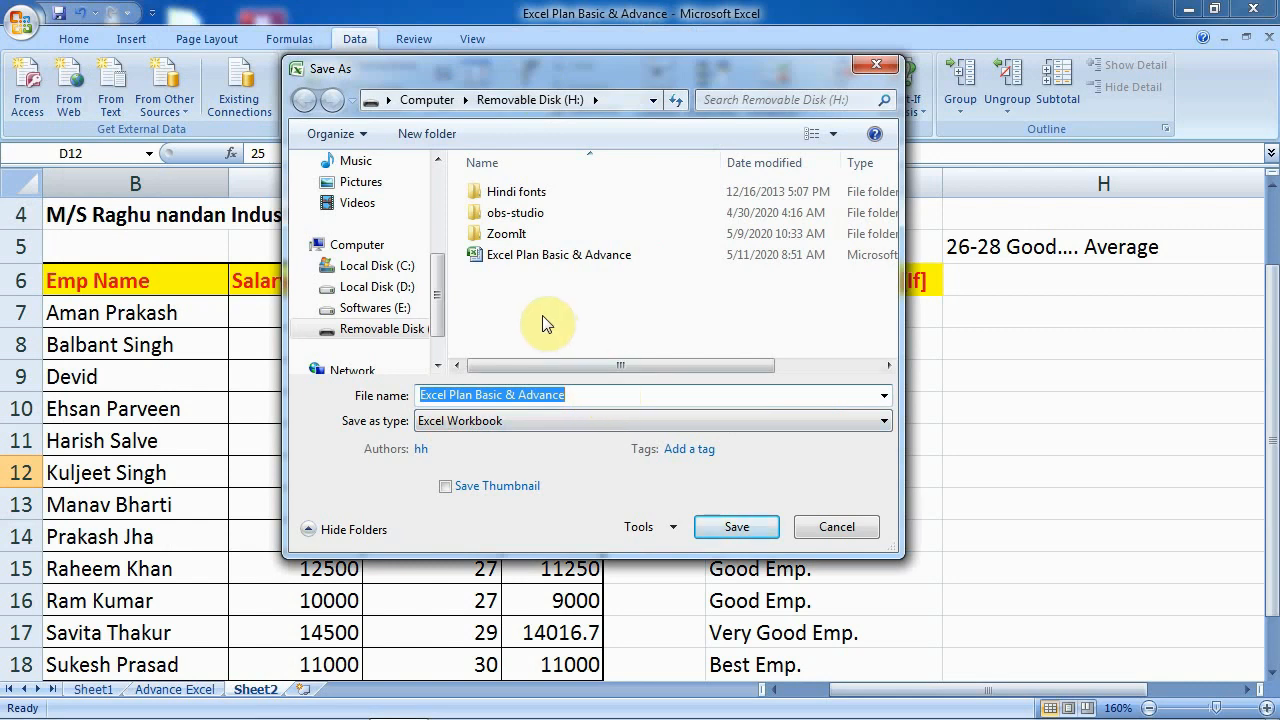
click(441, 299)
drag(441, 299, 441, 190)
click(372, 241)
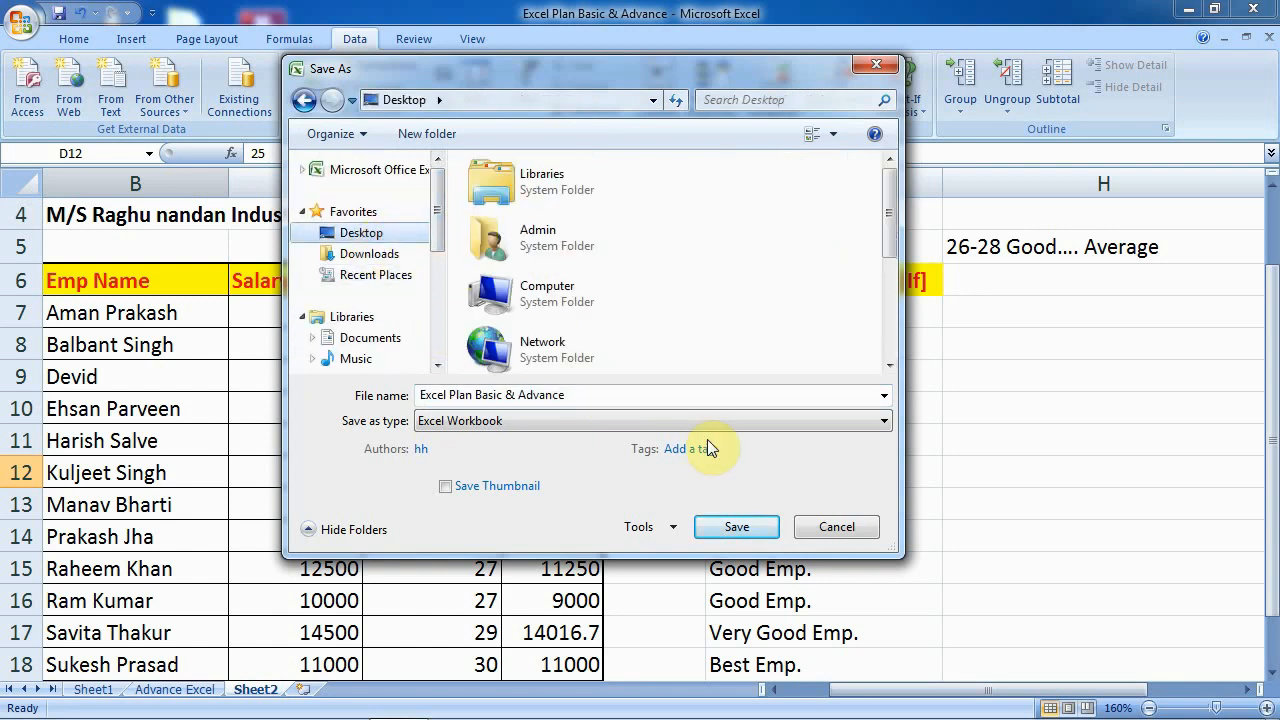
click(669, 527)
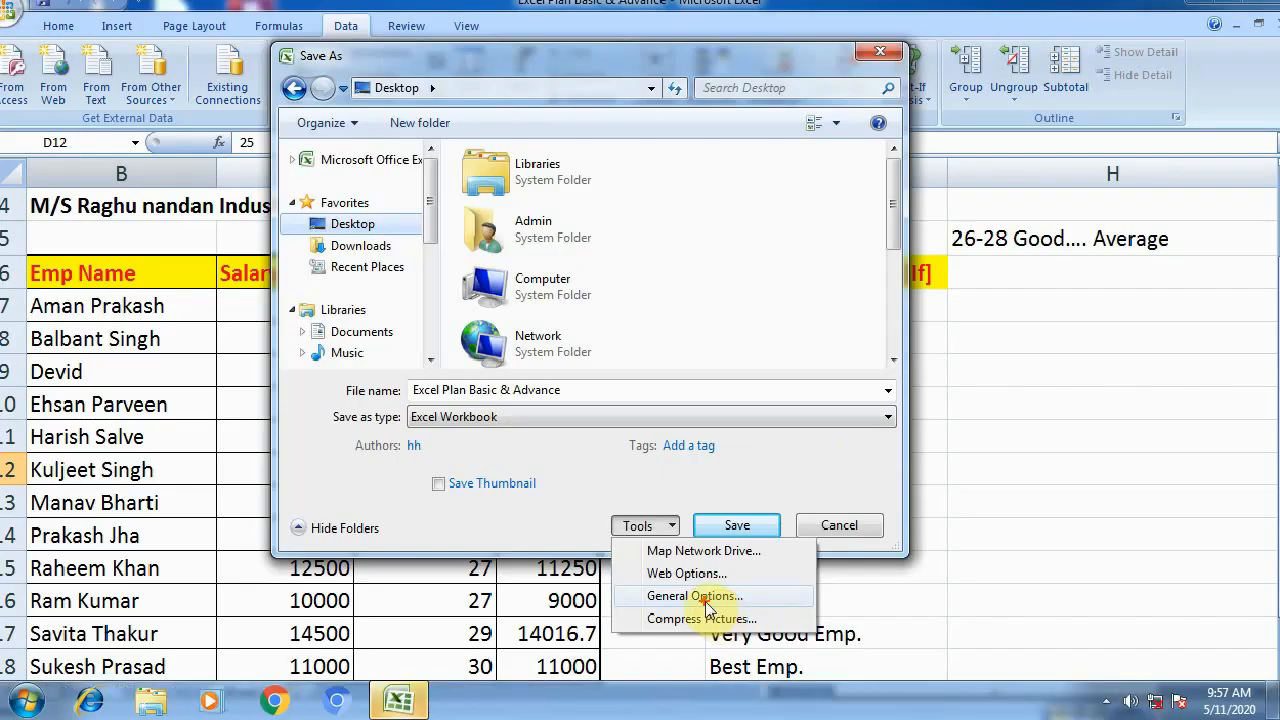
- Enter a password to open in General Options
click(690, 608)
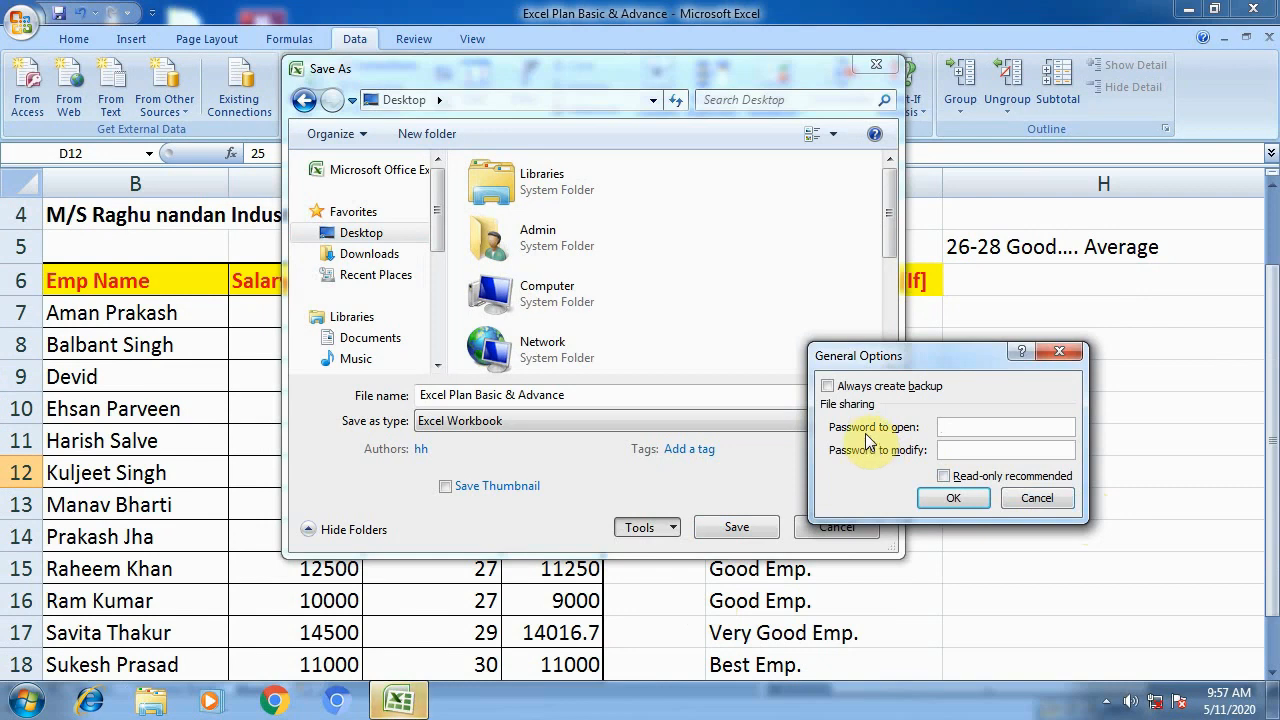
click(977, 429)
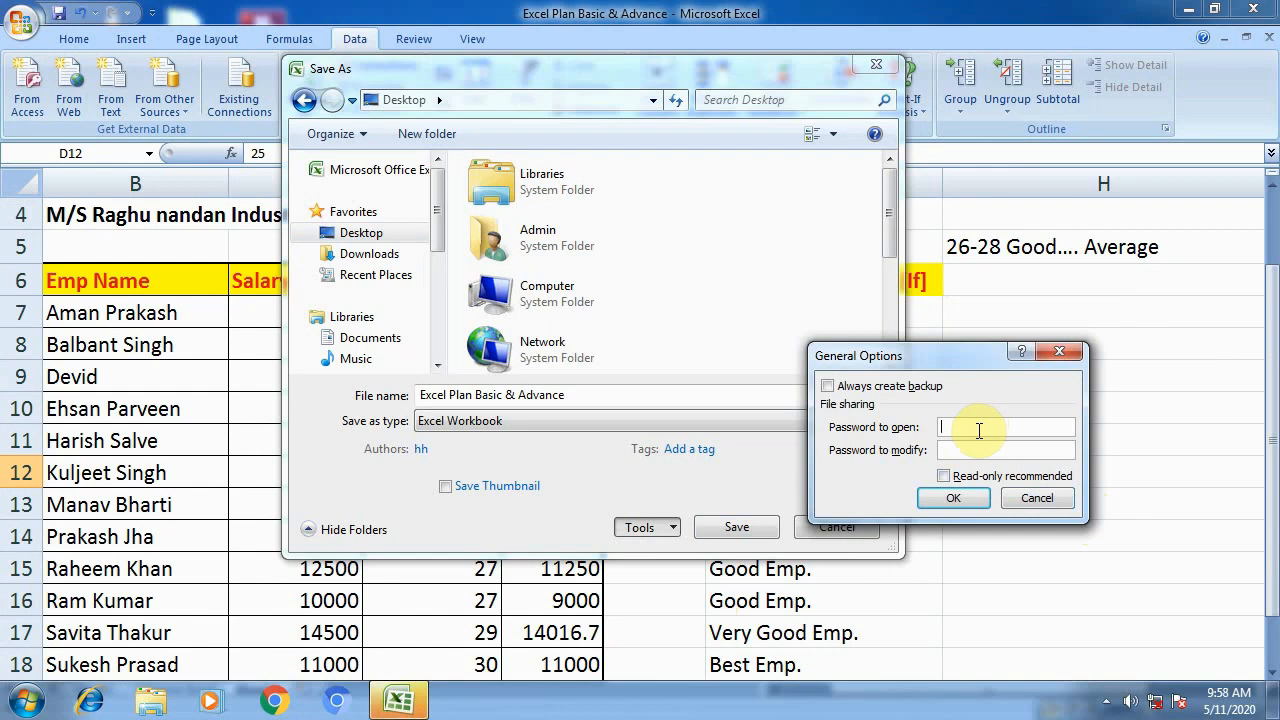
text(12345678)
key(BackSpace)
key(BackSpace)
key(BackSpace)
key(BackSpace)
key(BackSpace)
key(BackSpace)
key(BackSpace)
key(BackSpace)
text(12345678)
click(955, 499)
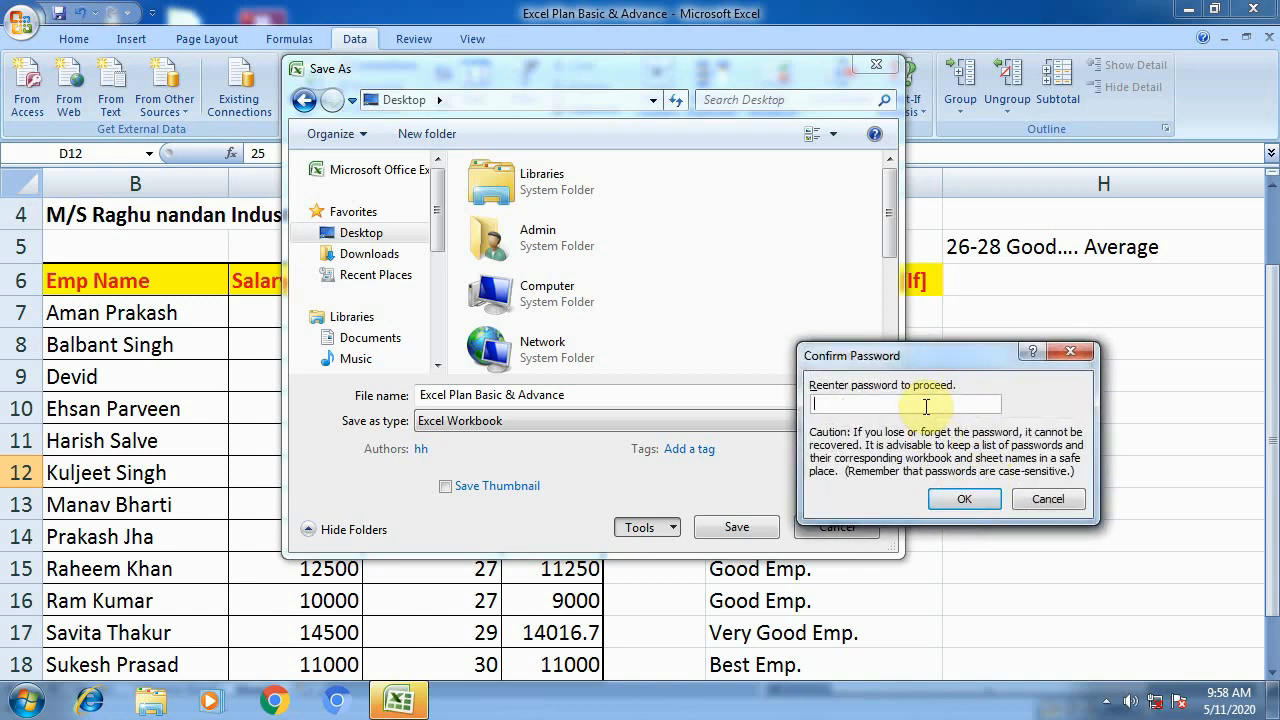
- Re-enter a non-matching confirmation password and dismiss the mismatch warning
text(1234567890)
click(946, 503)
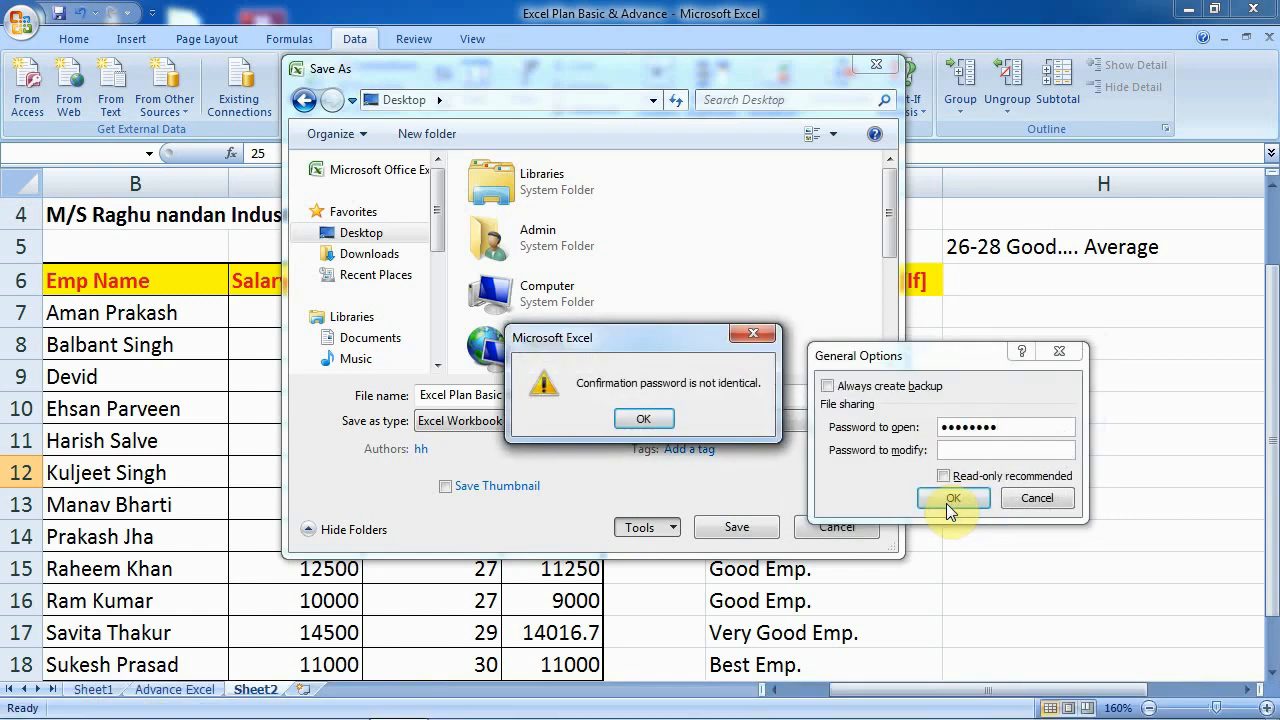
click(641, 420)
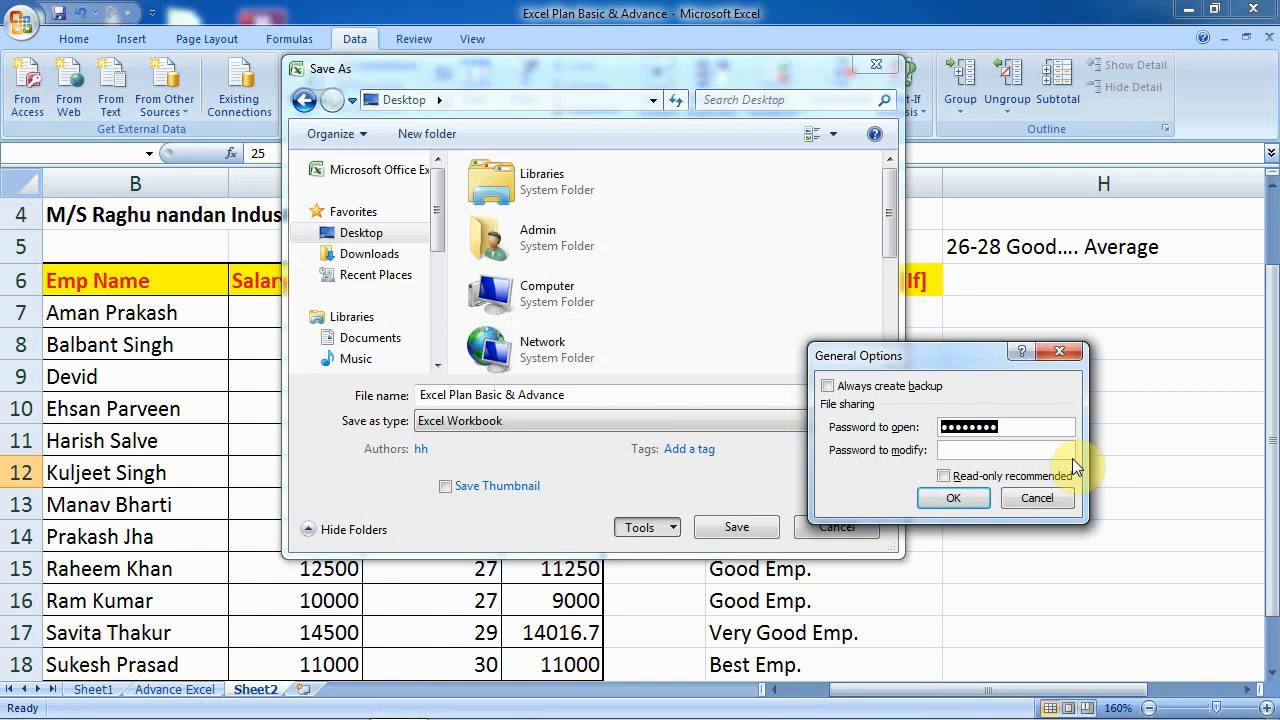
- Set a new password to open with a matching confirmation, save to the Desktop, and close Excel
key(BackSpace)
text(1234567)
click(970, 496)
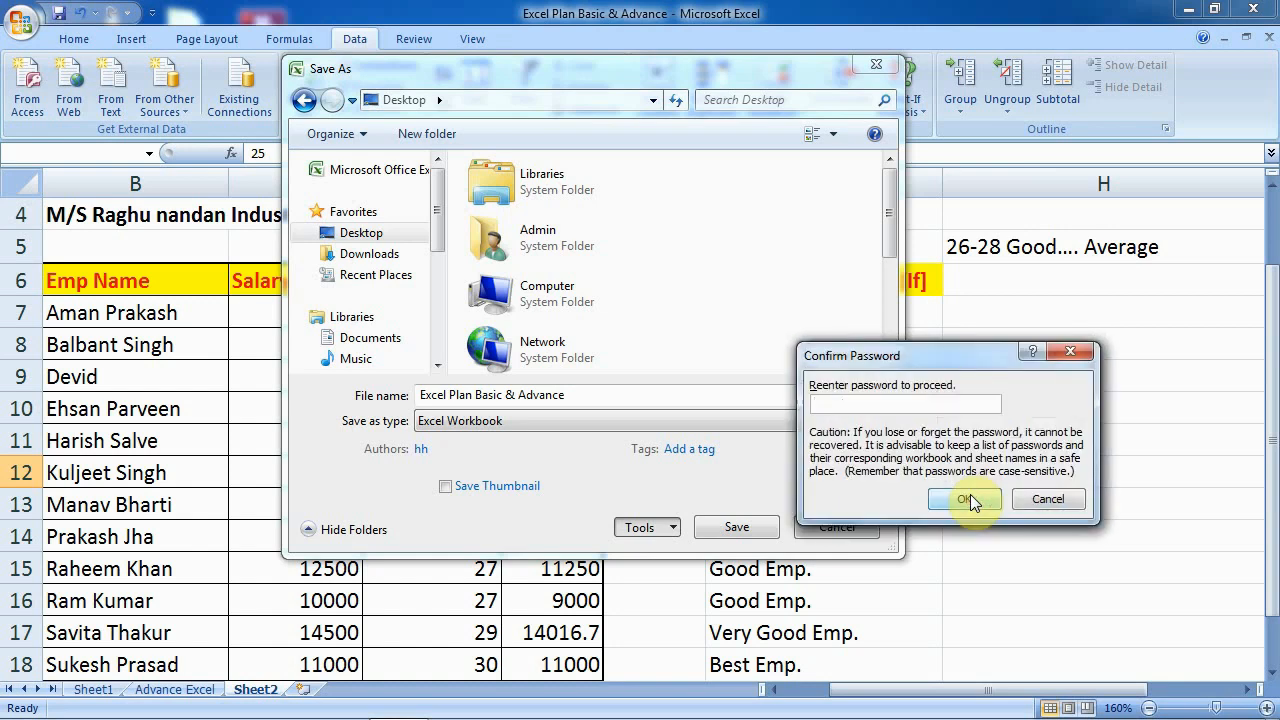
text(1234567)
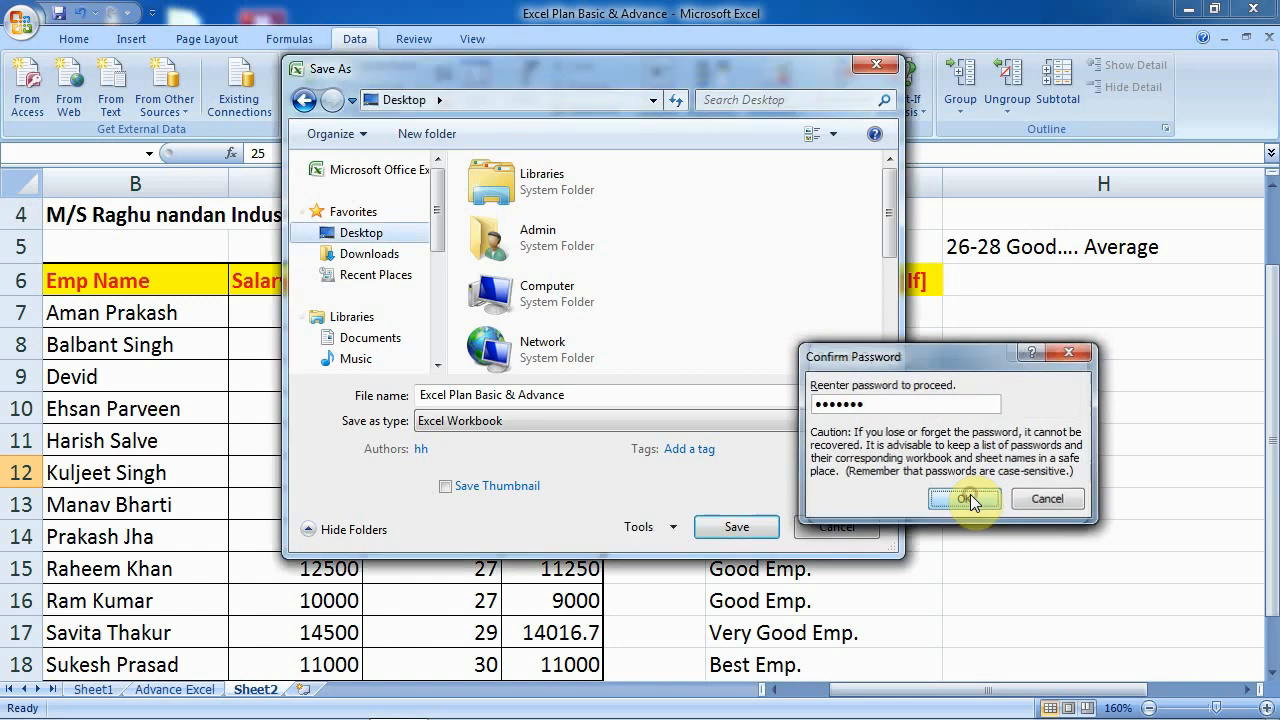
click(968, 499)
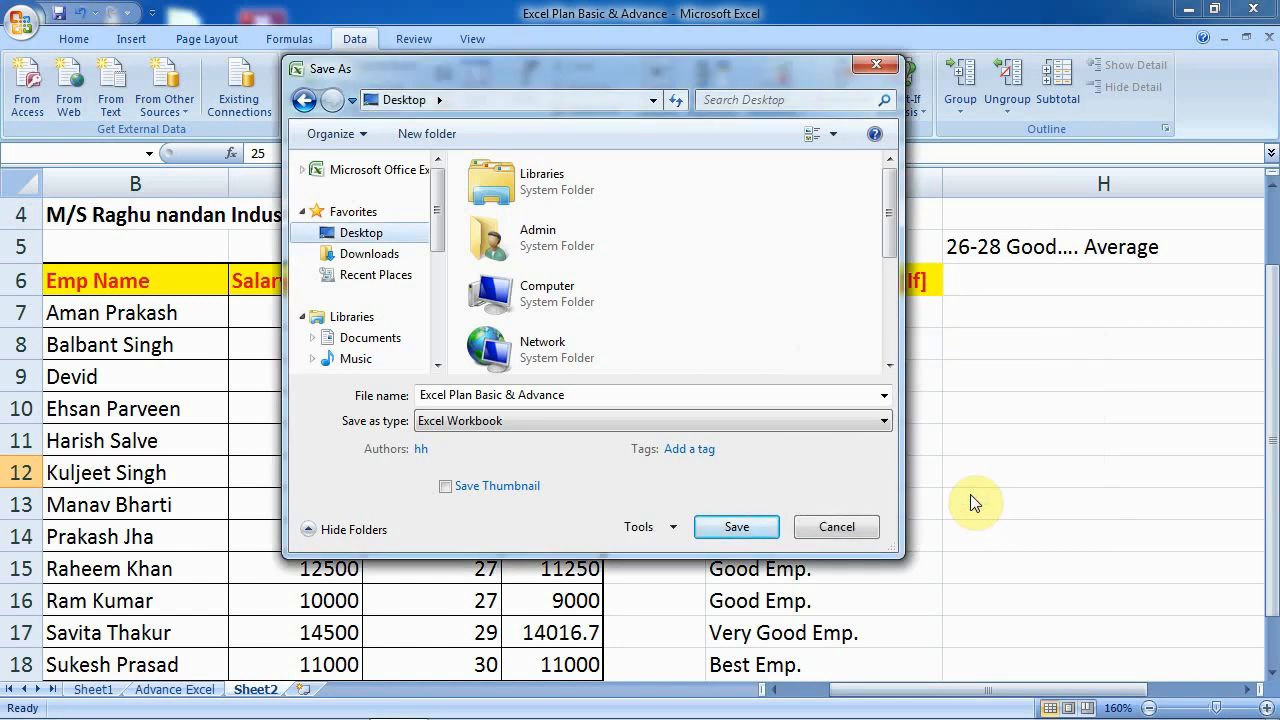
click(727, 533)
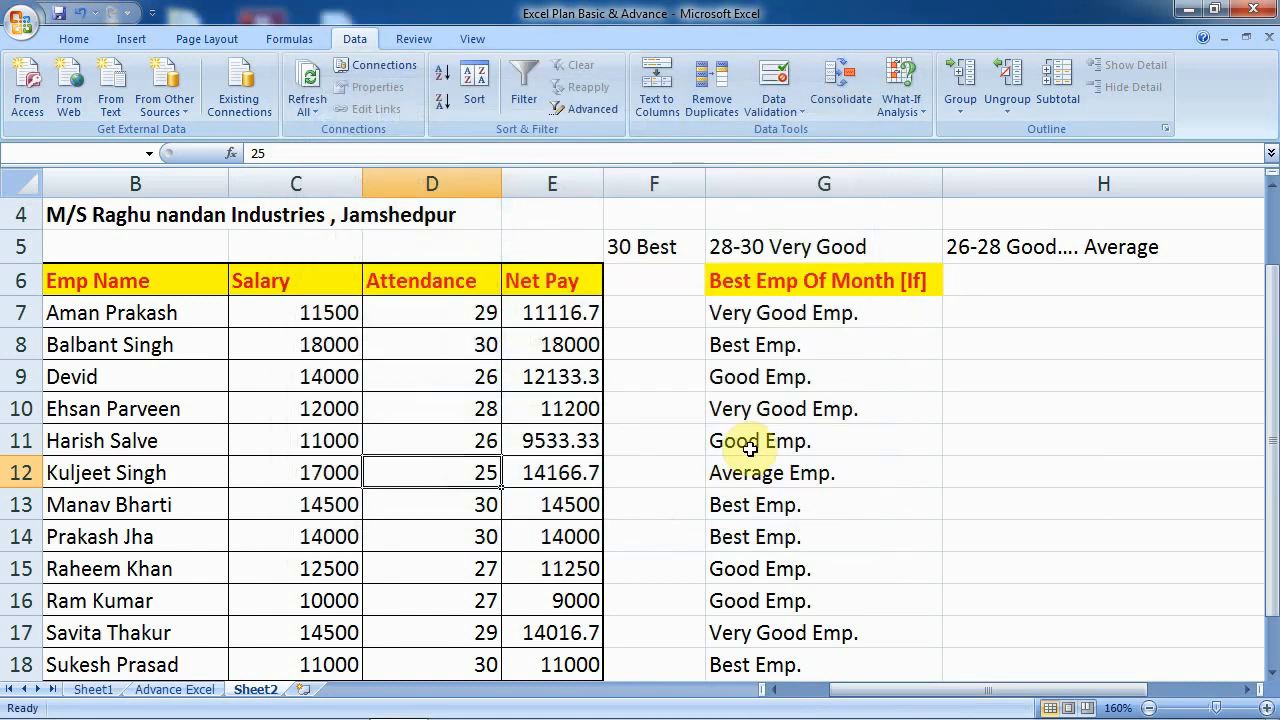
click(1255, 8)
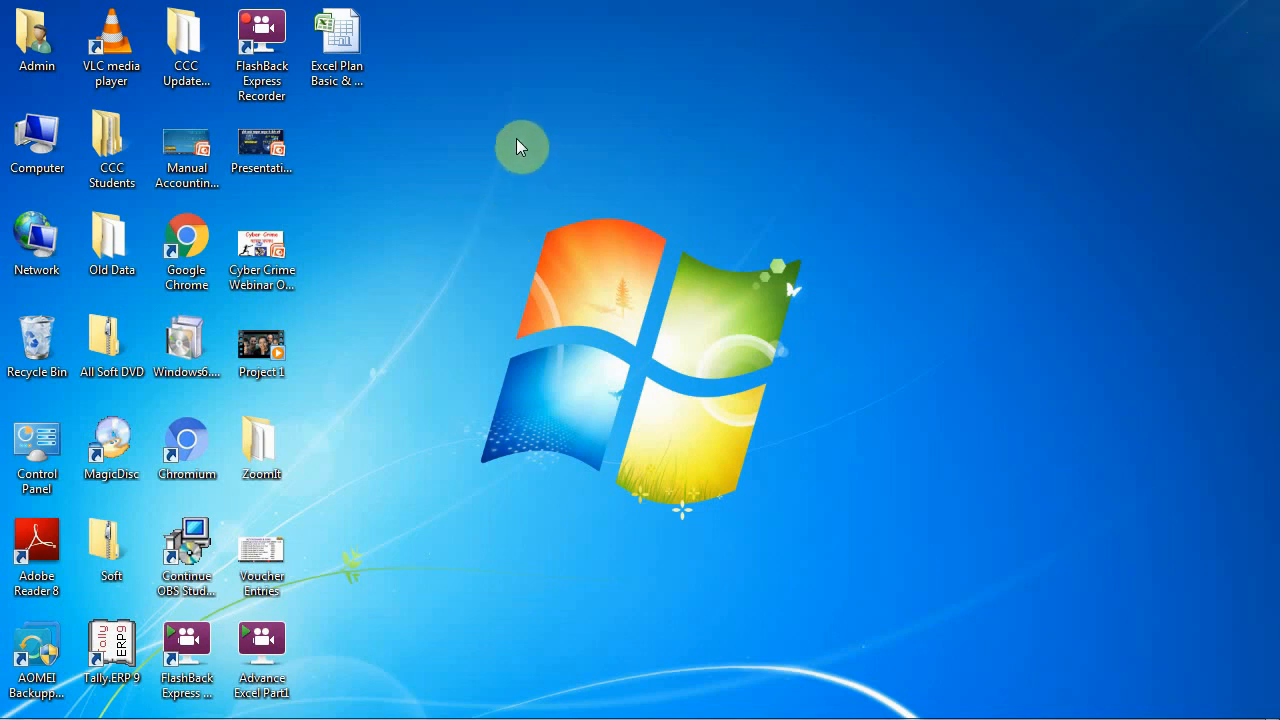
- Reopen Excel Plan Basic & Advance from the Desktop, enter its password, and maximize the window
click(345, 42)
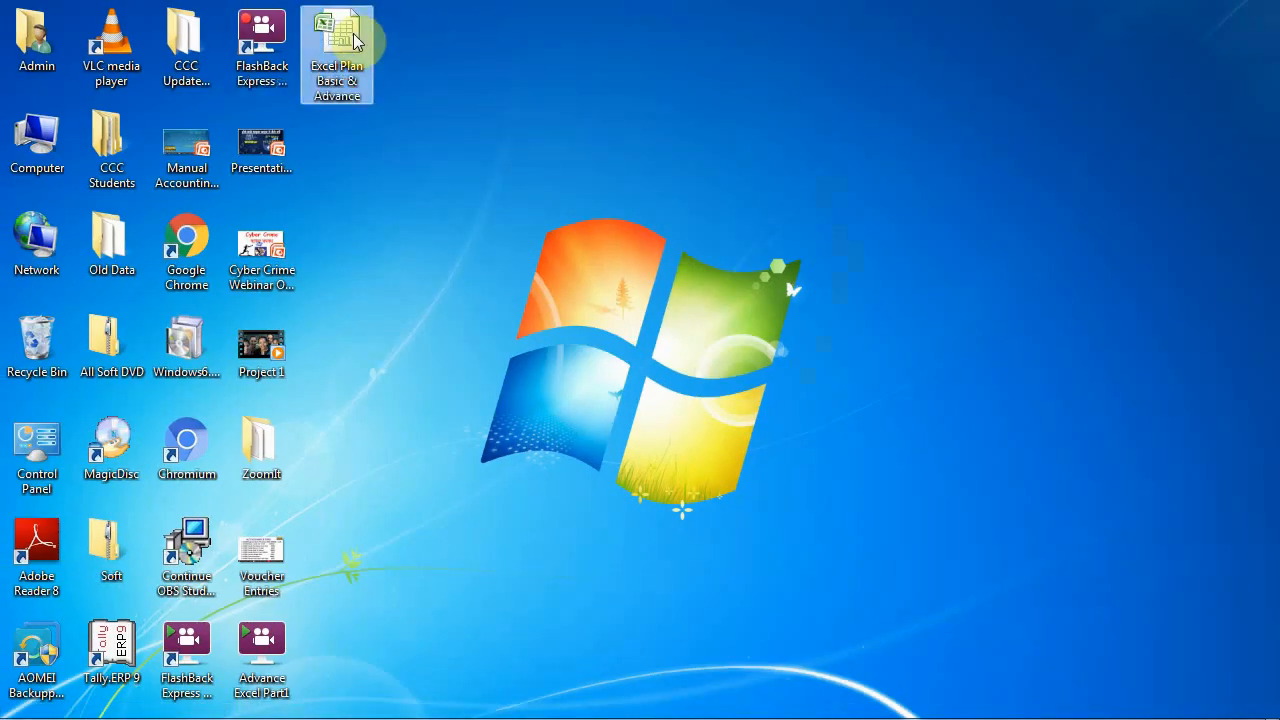
double_click(356, 70)
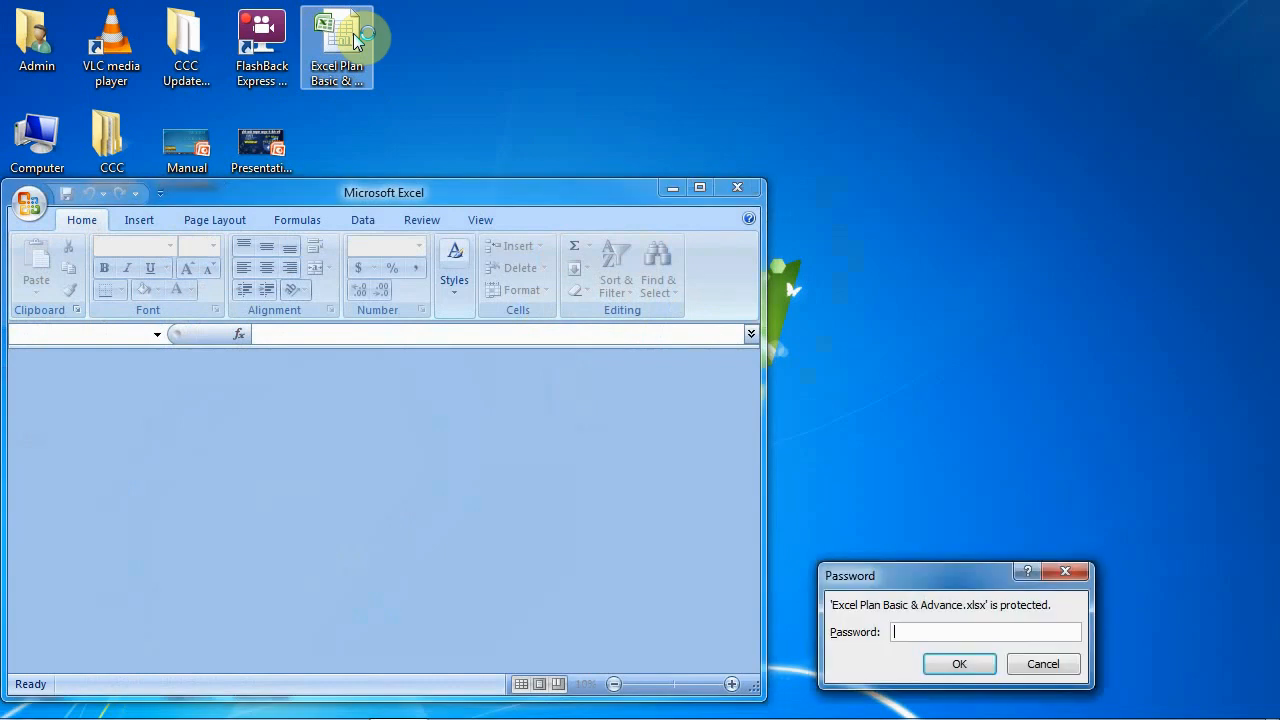
drag(937, 577, 720, 300)
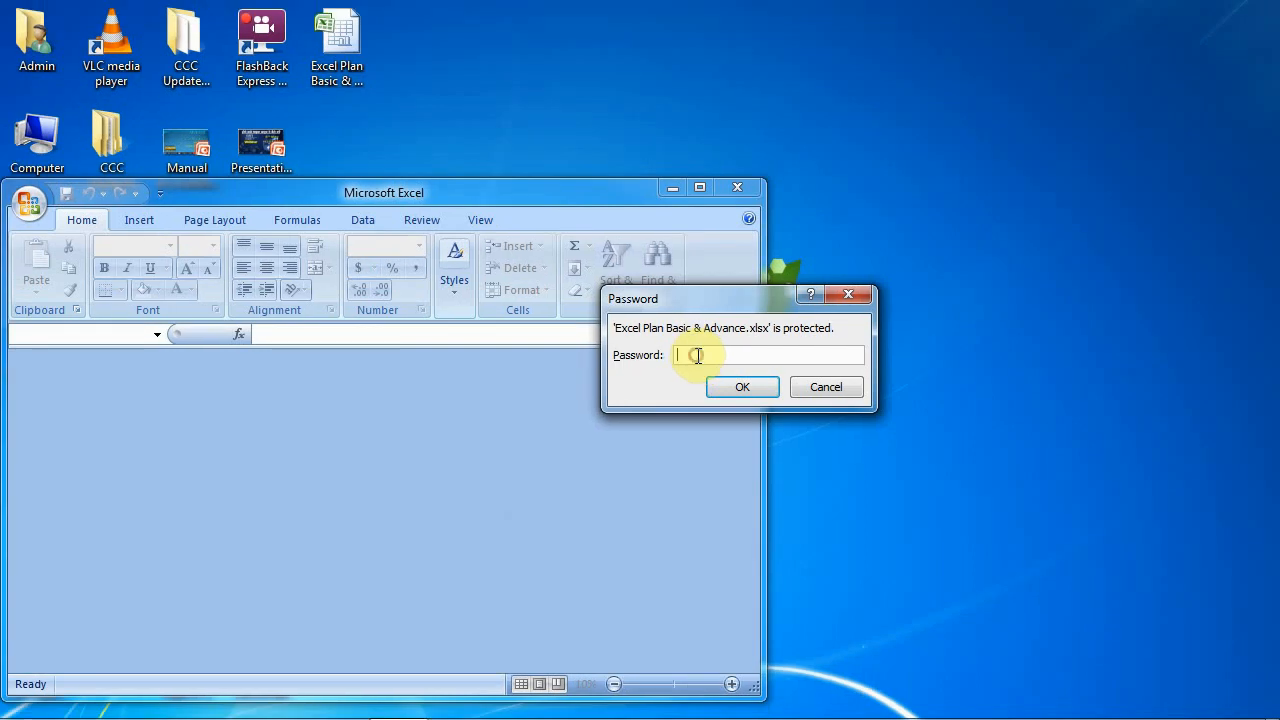
text(1234567)
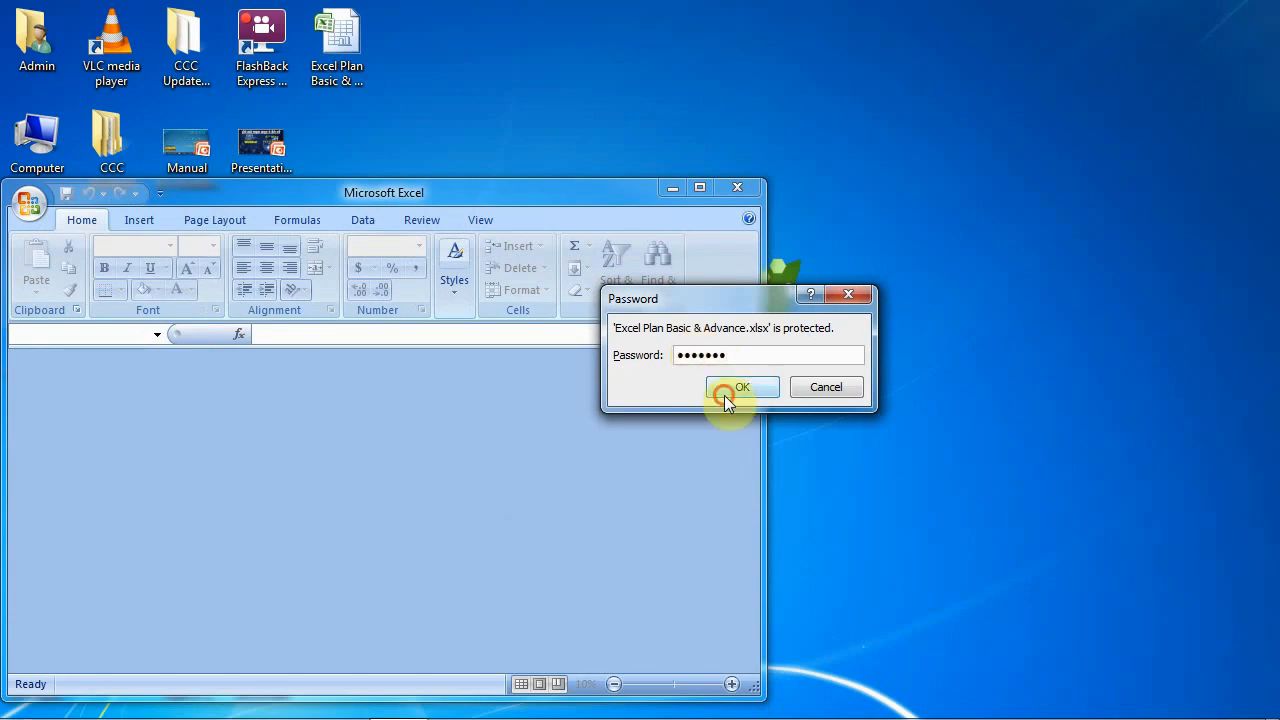
click(724, 391)
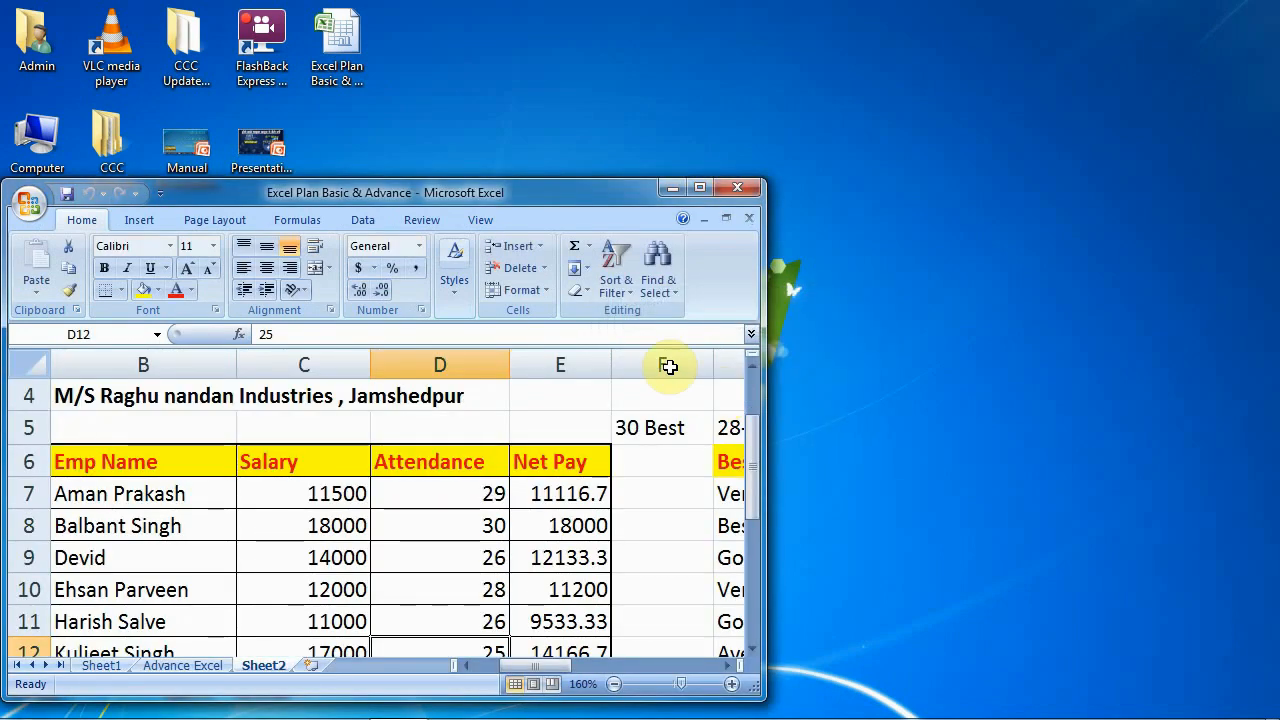
click(700, 187)
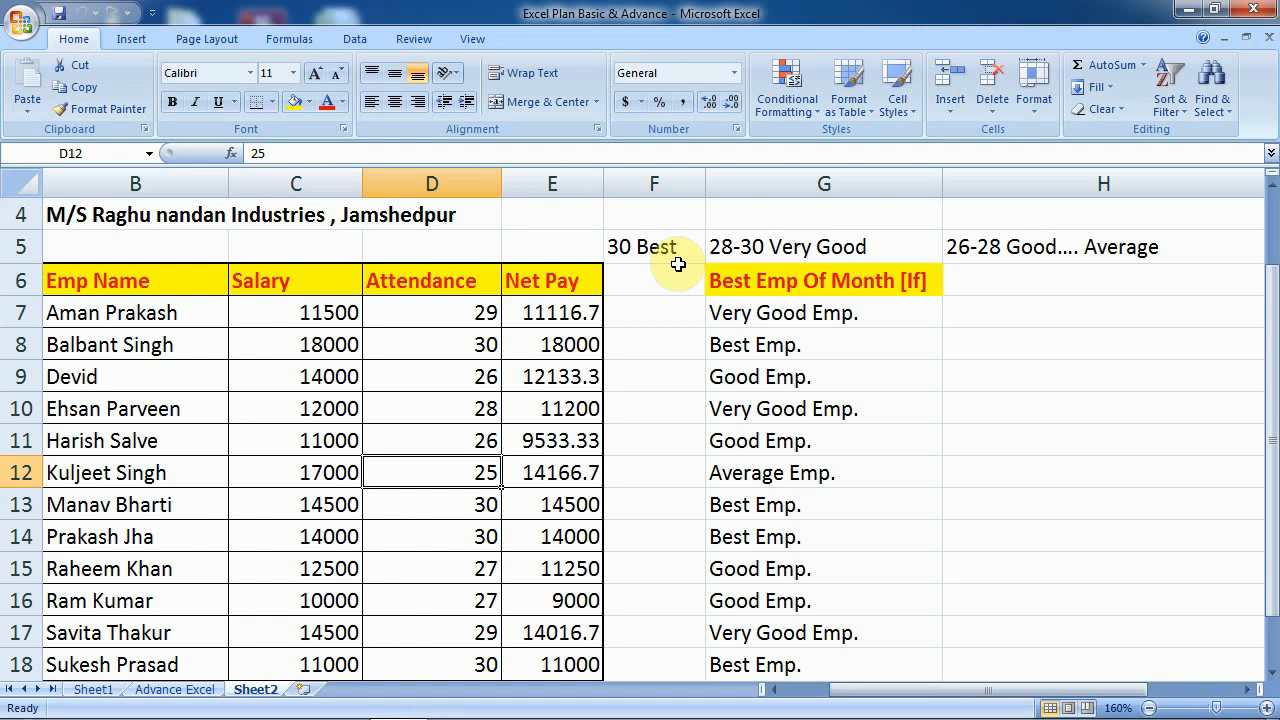
- Add a new worksheet, Sheet3, to the workbook
click(305, 690)
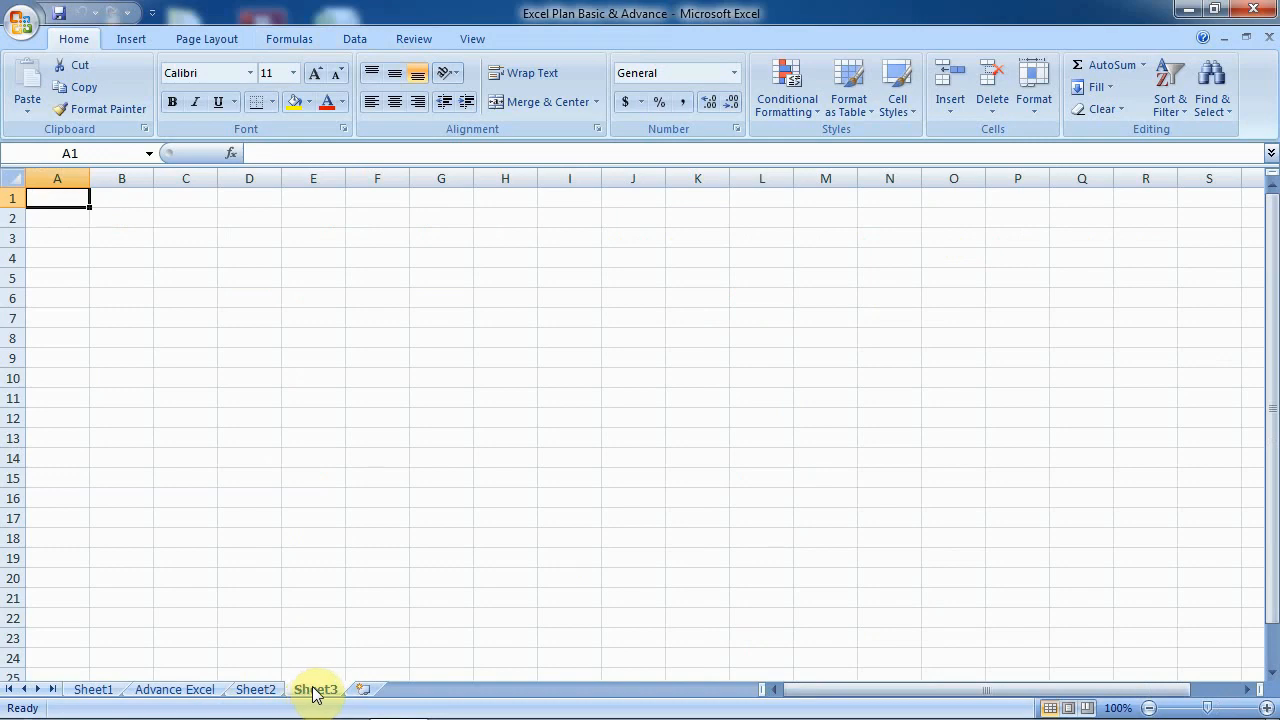
right_click(314, 689)
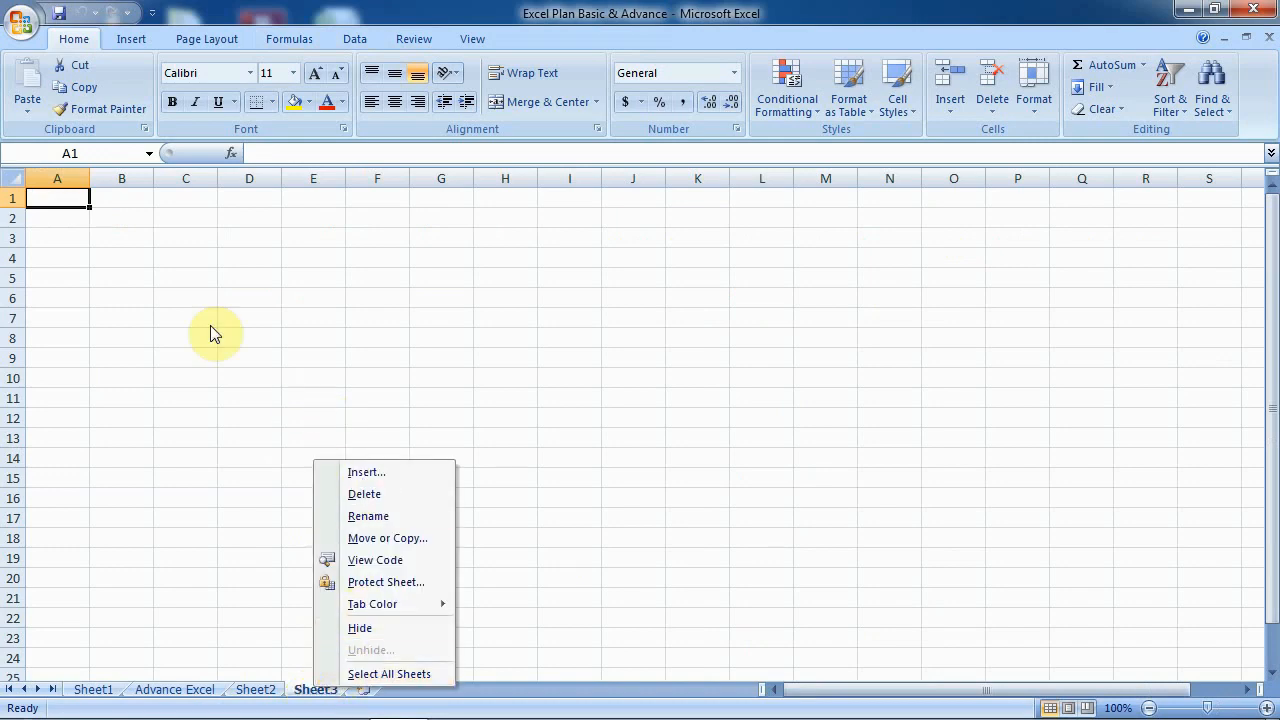
click(178, 287)
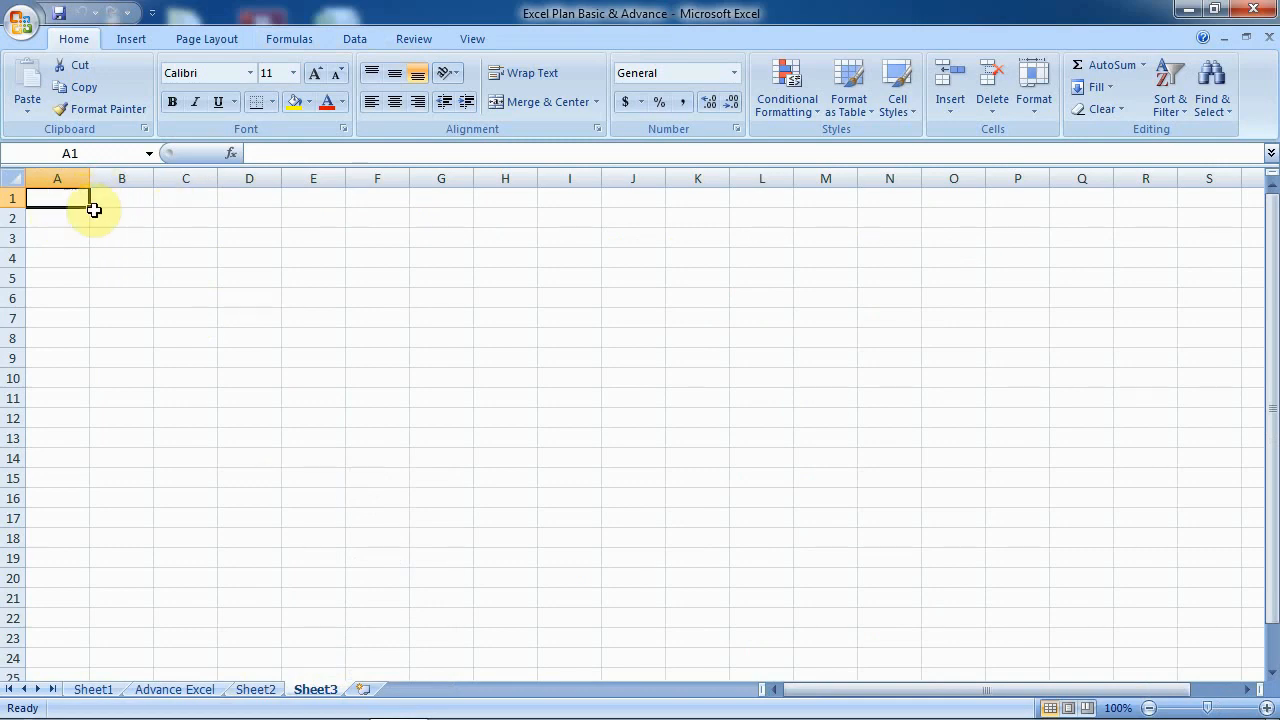
key(Return)
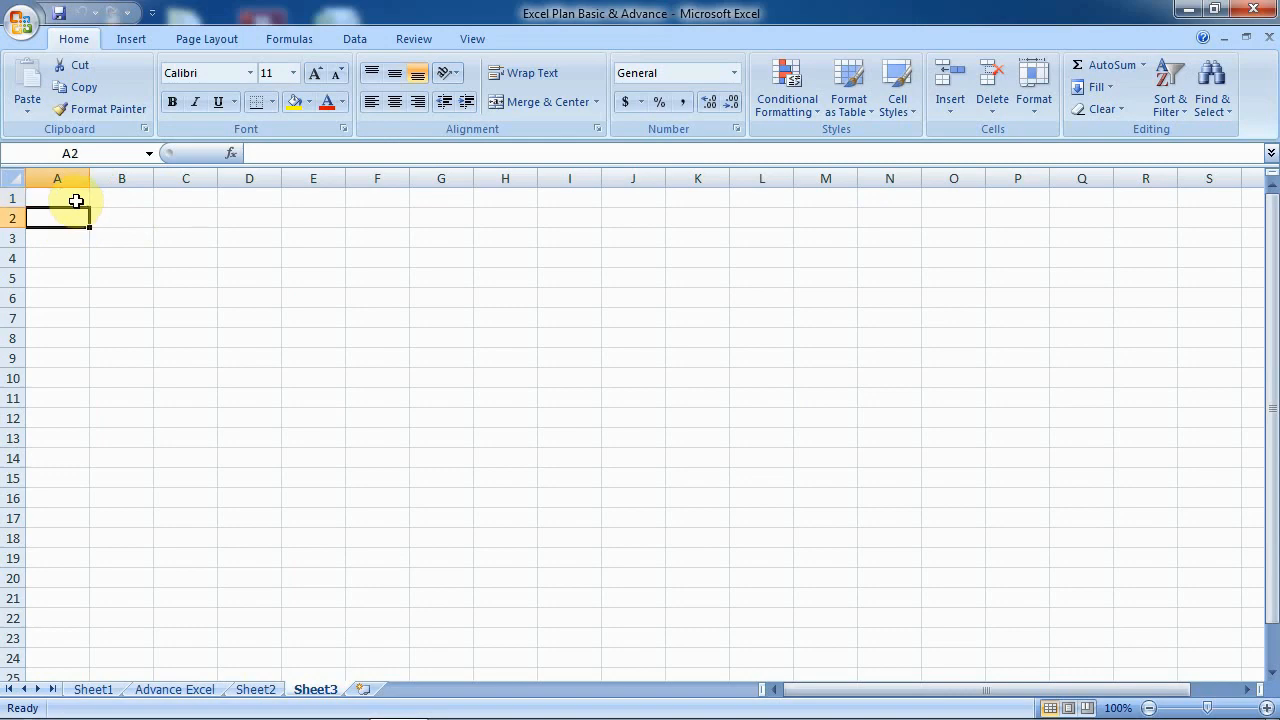
- Type 'January 2020' in A1, make it bold and enlarge its font two steps
click(76, 201)
text(Janua)
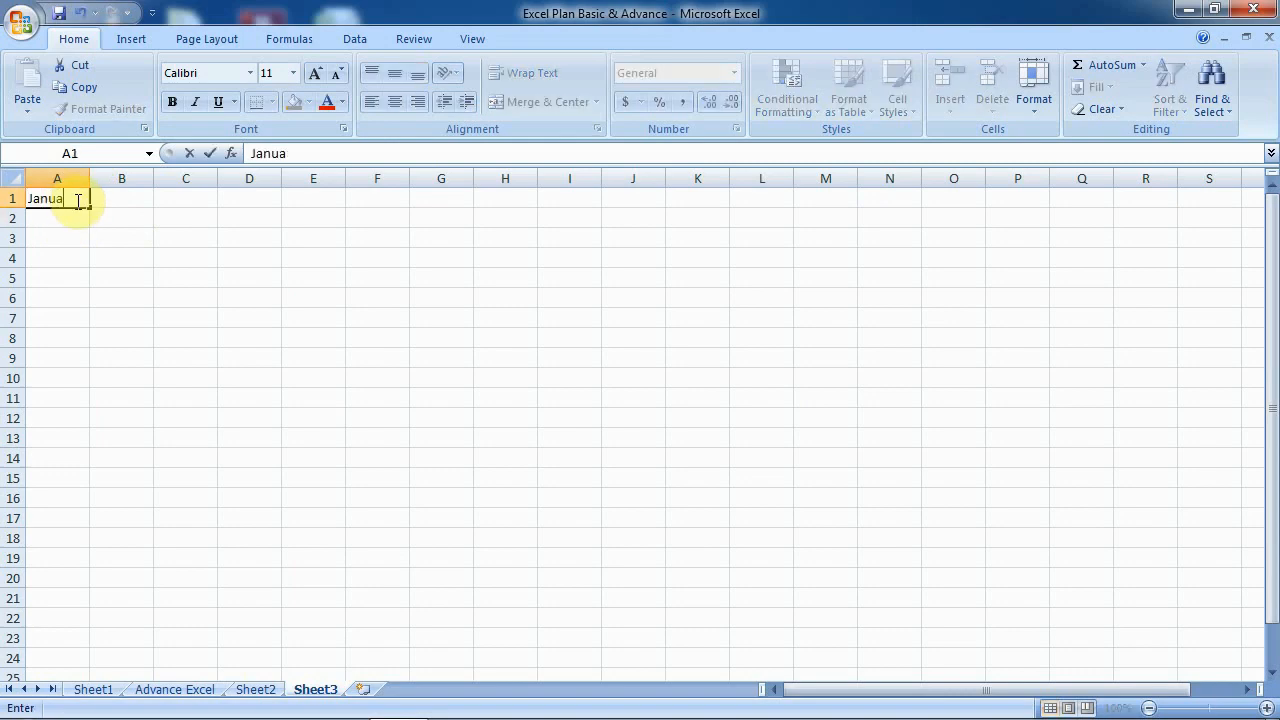
text(ry 2020)
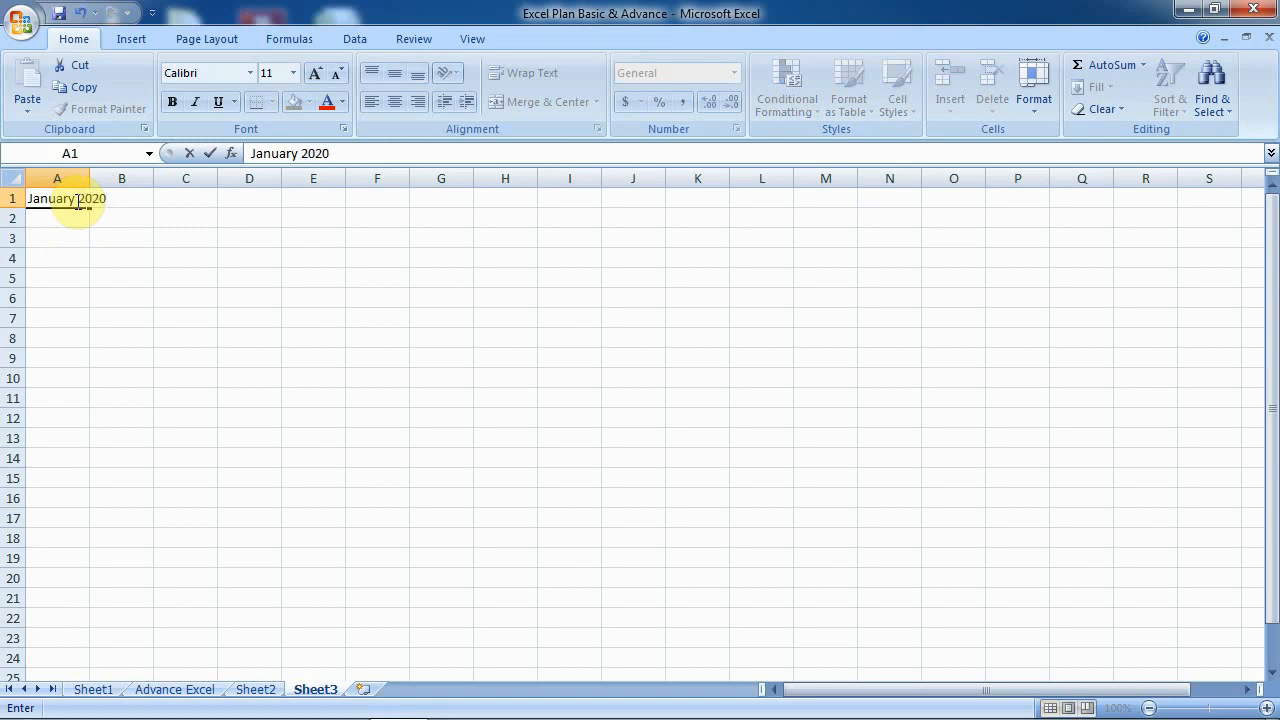
click(109, 293)
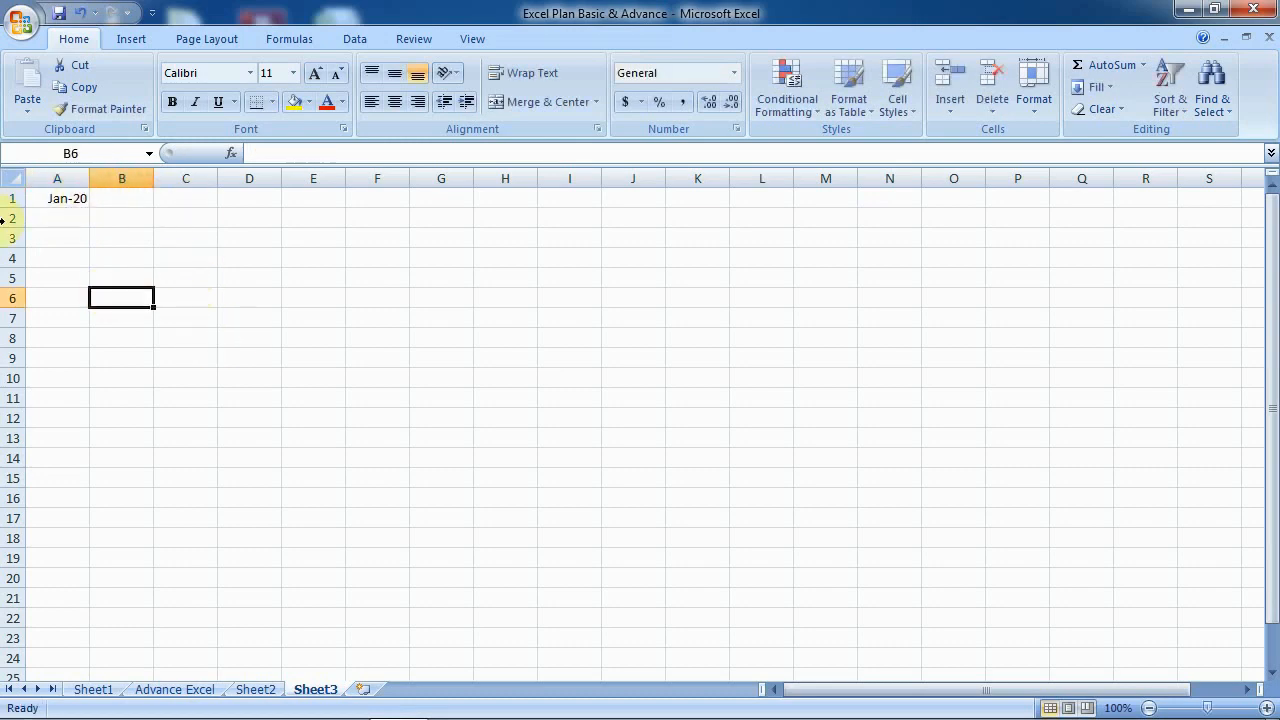
click(68, 198)
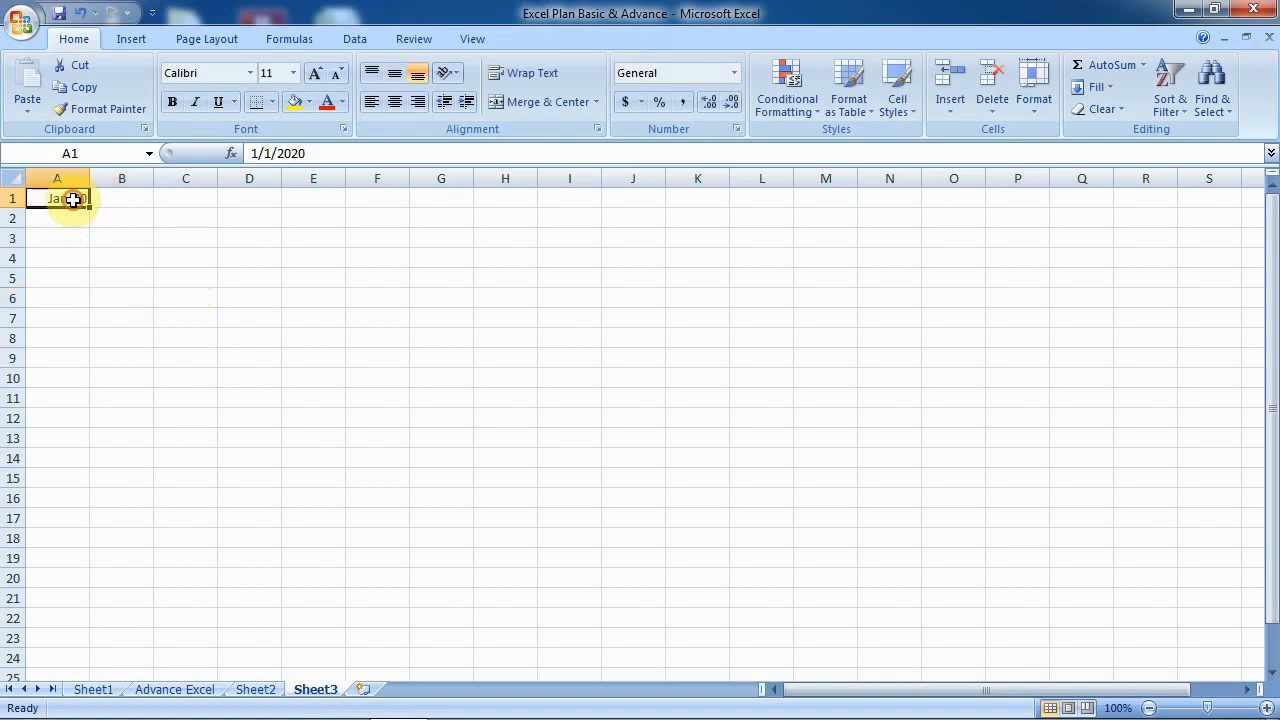
click(174, 102)
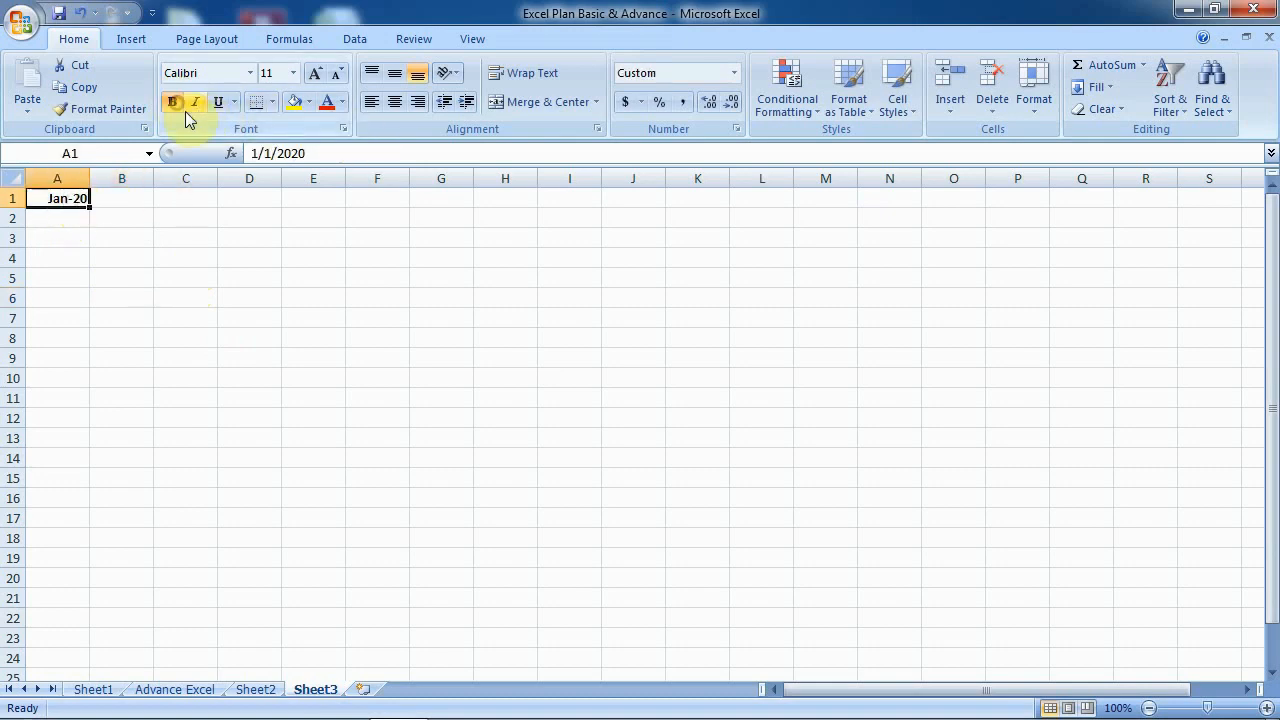
click(316, 73)
click(316, 73)
click(246, 277)
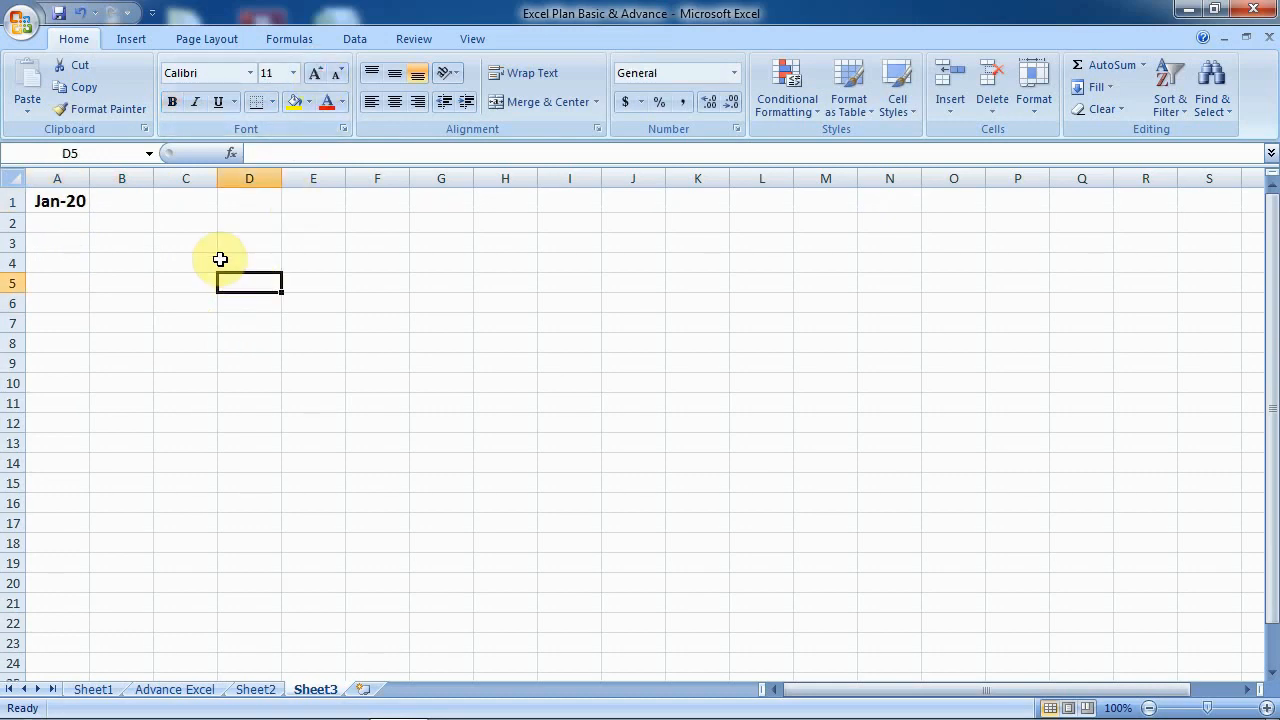
- Clear the trial date from A1, leaving it blank
click(66, 212)
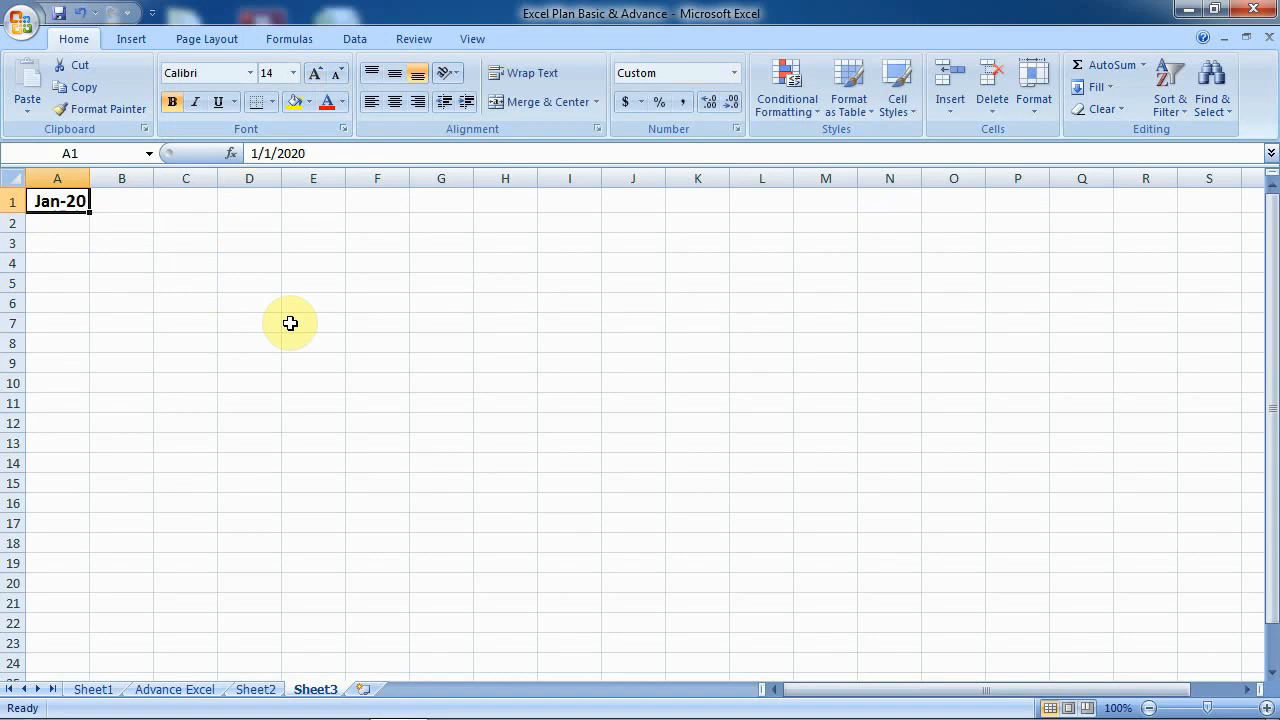
key(BackSpace)
click(289, 323)
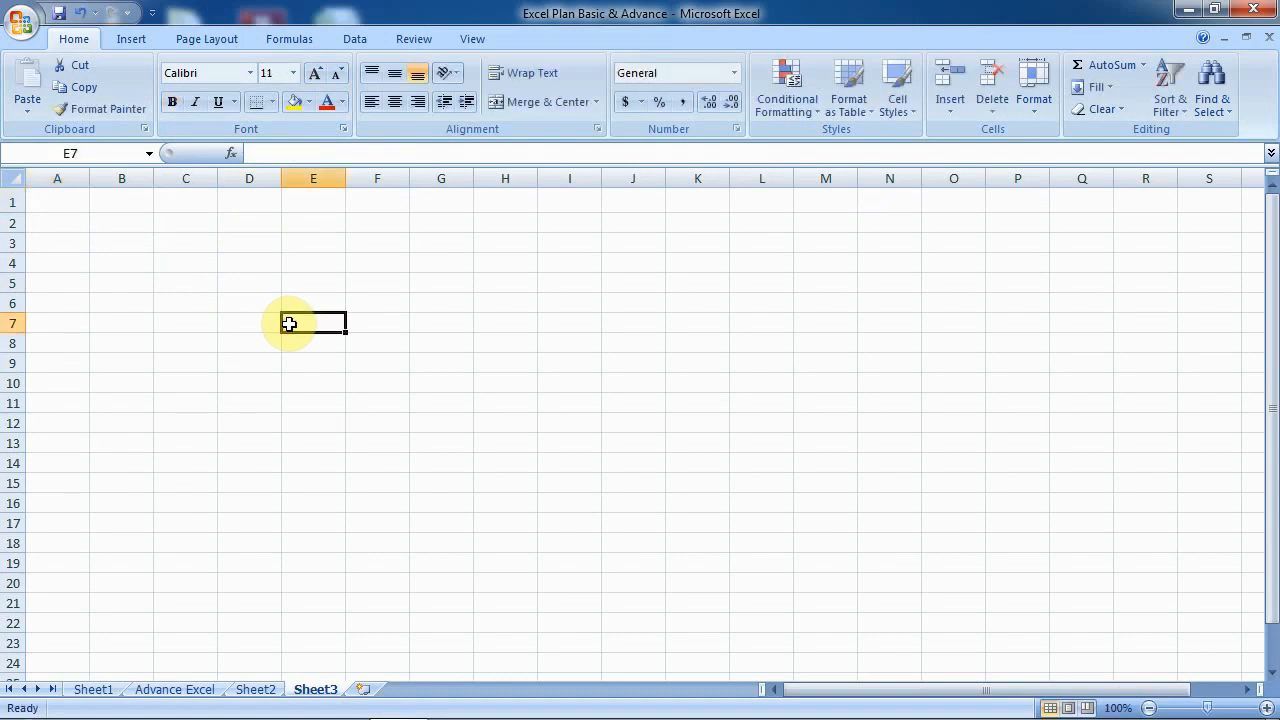
- Insert a WordArt in the red outline style reading 'Jan-2020', then deselect it via cell K4
click(127, 45)
click(786, 106)
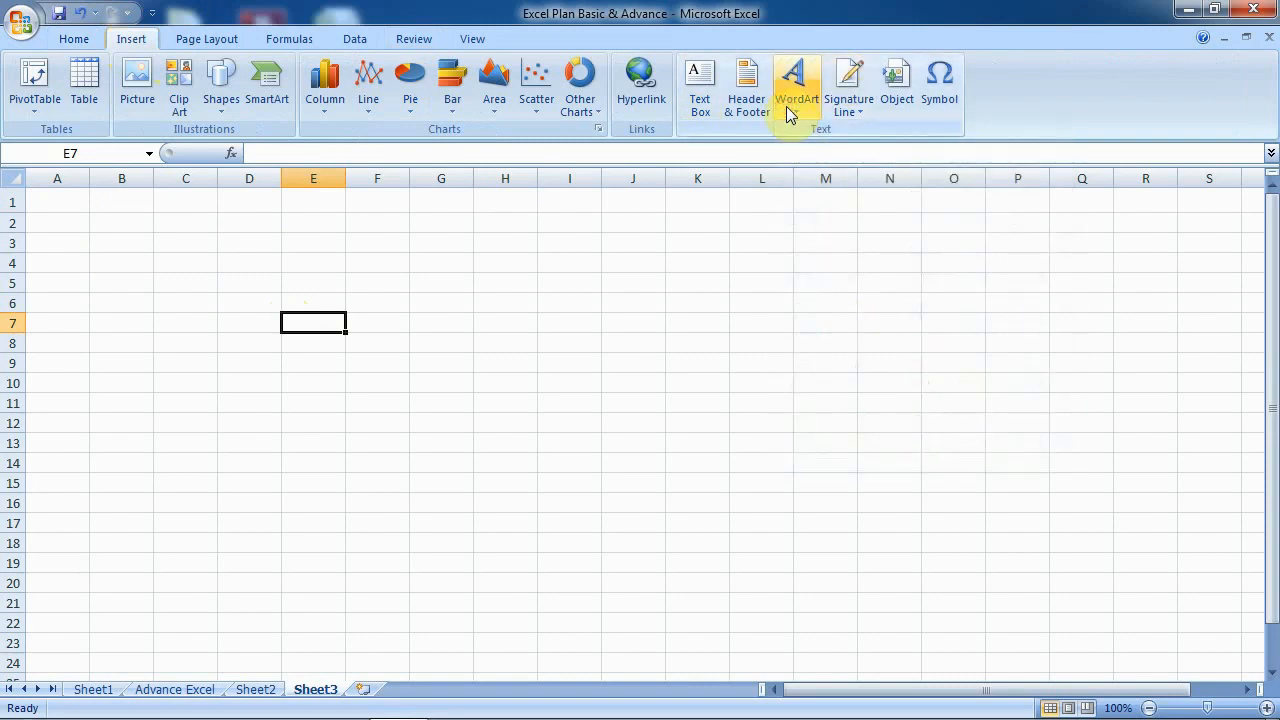
click(786, 106)
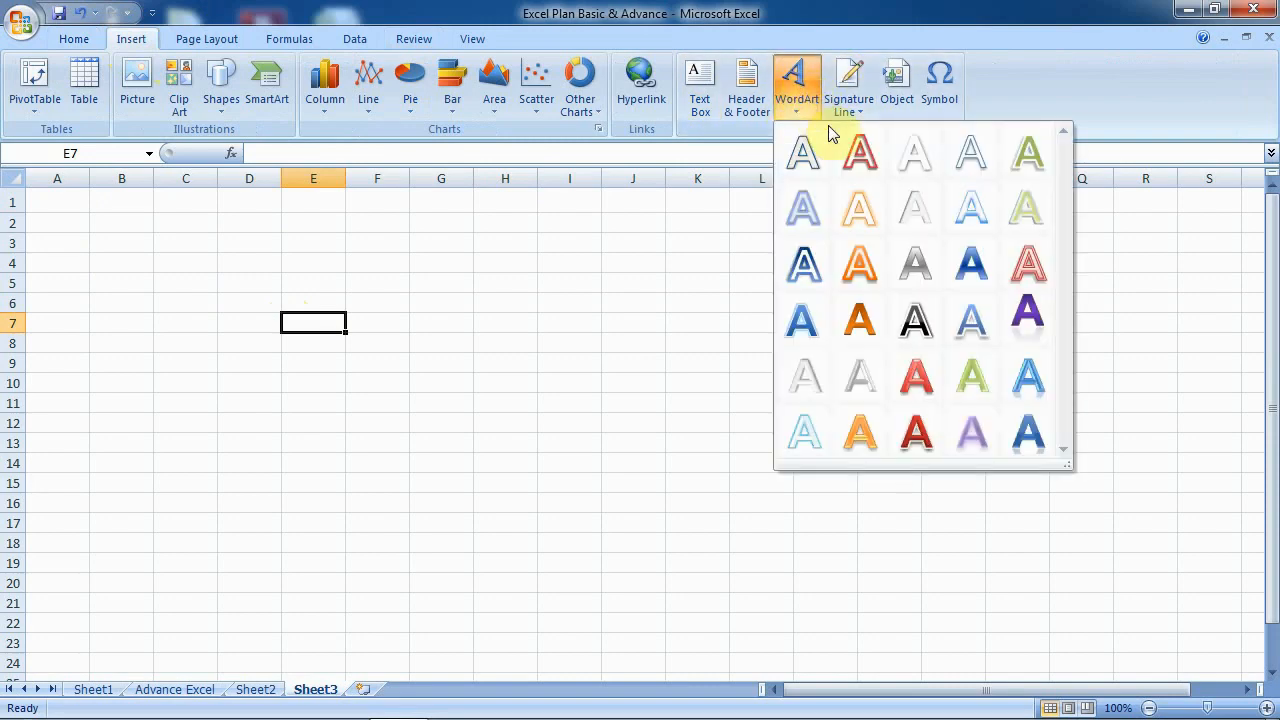
click(857, 152)
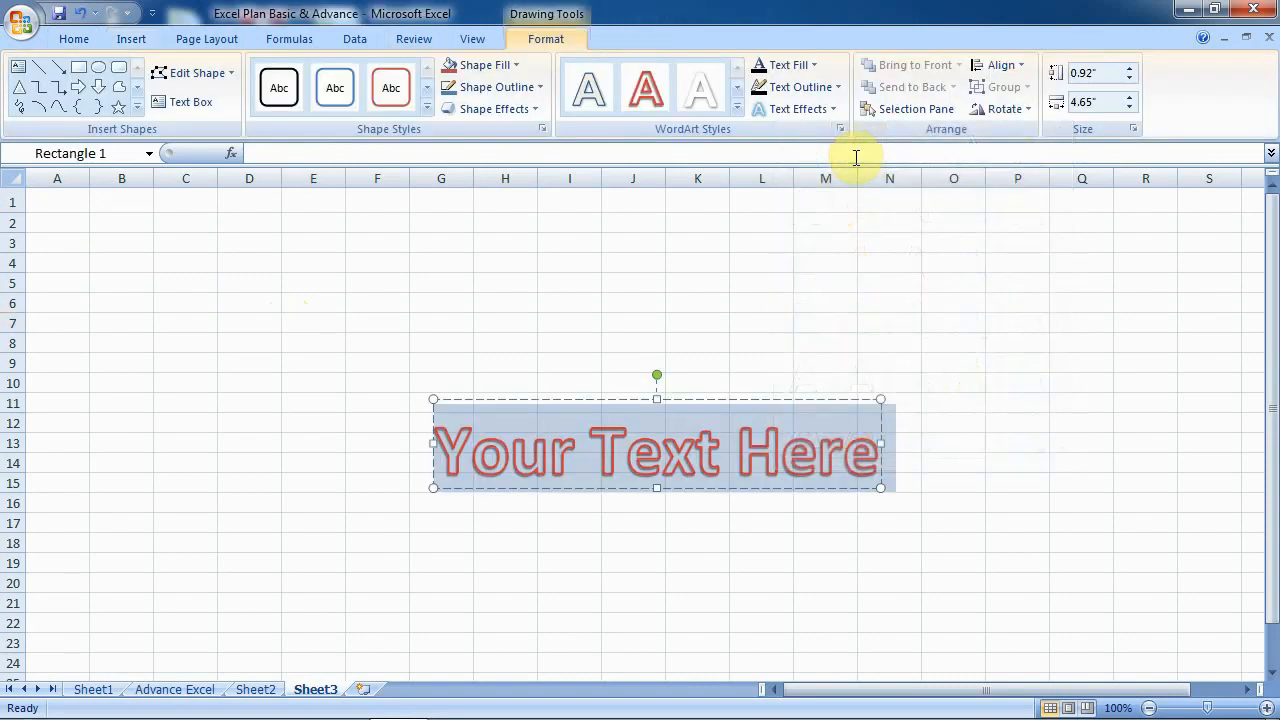
text(Jan)
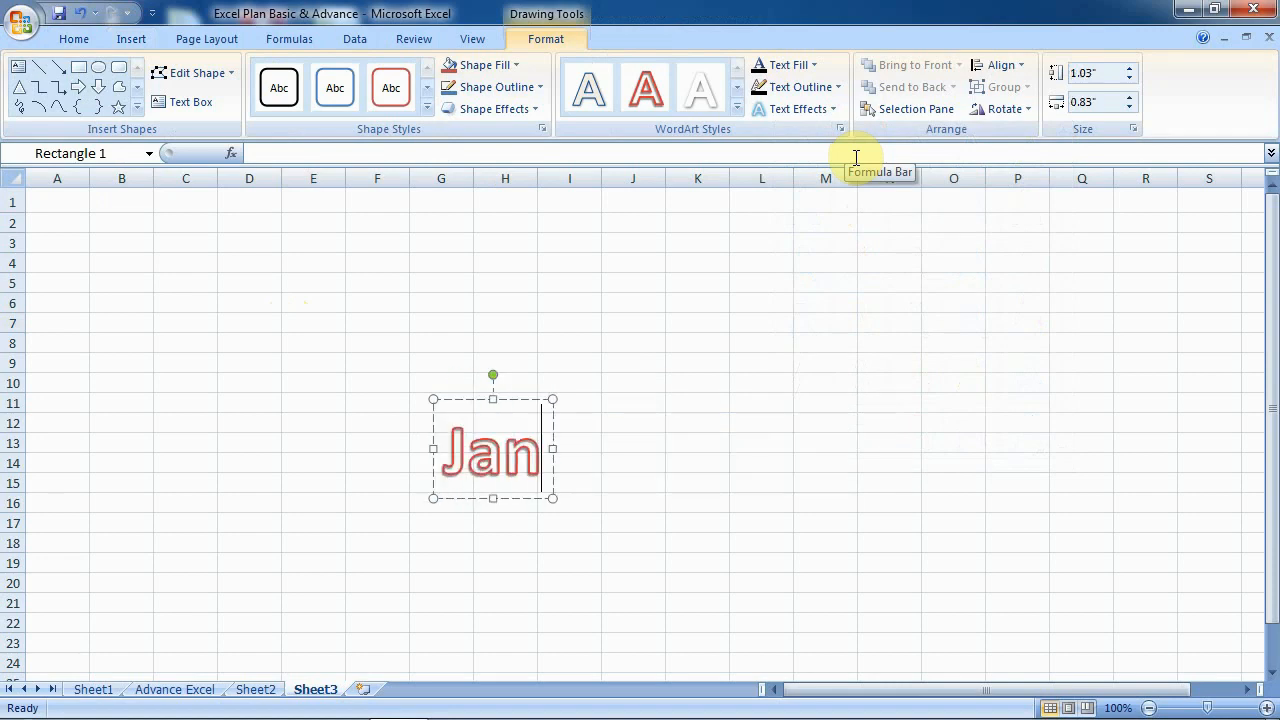
text(-2020)
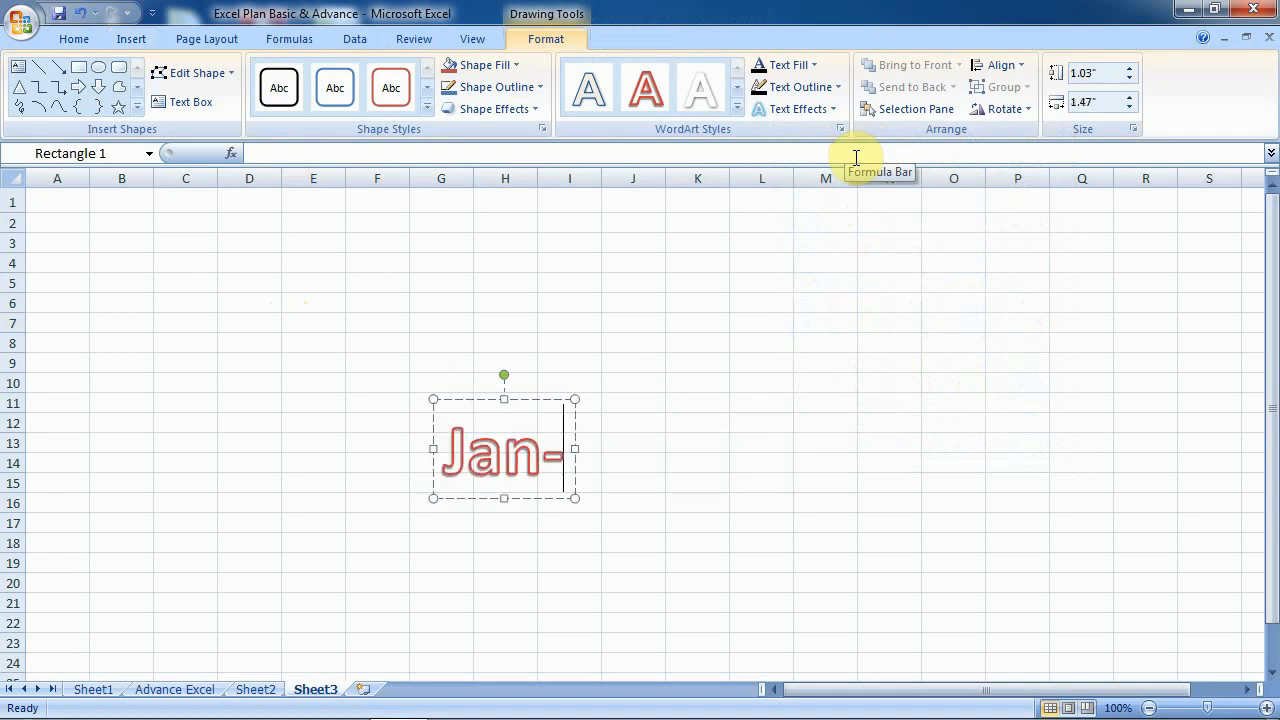
click(706, 268)
- Shrink the Jan-2020 WordArt text to 28 pt with Grow/Shrink Font
click(678, 441)
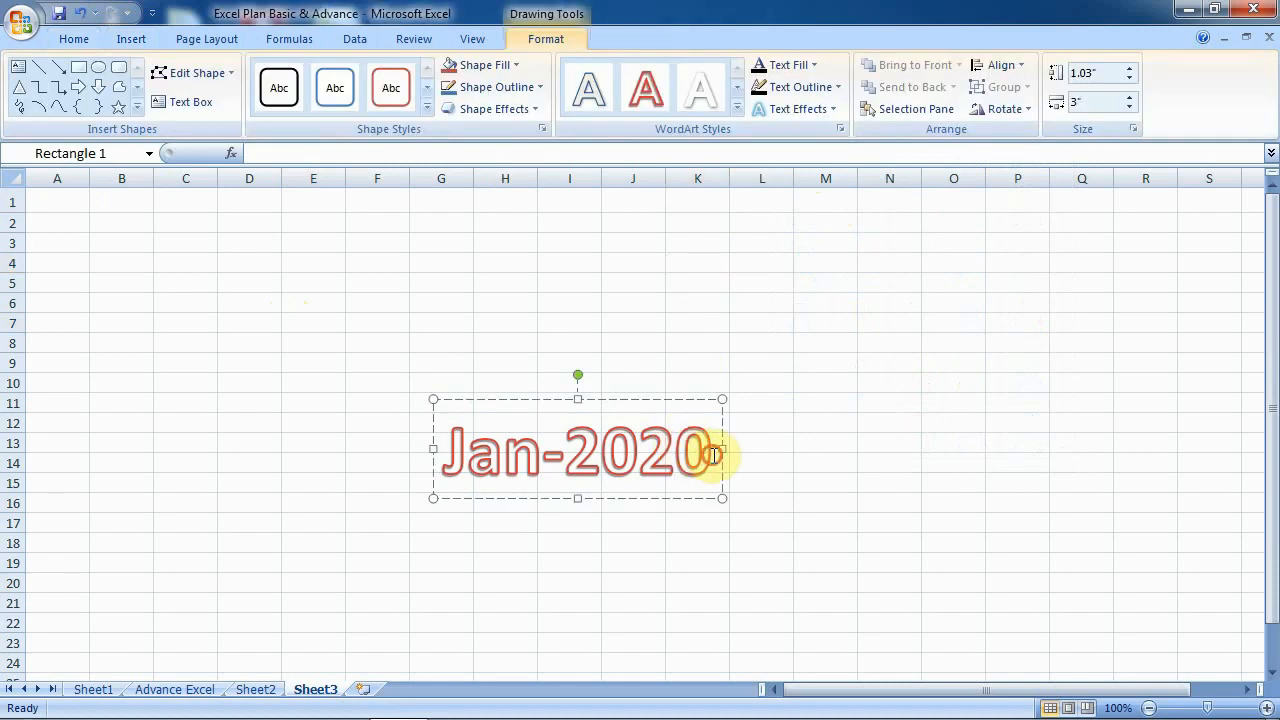
drag(716, 450, 464, 450)
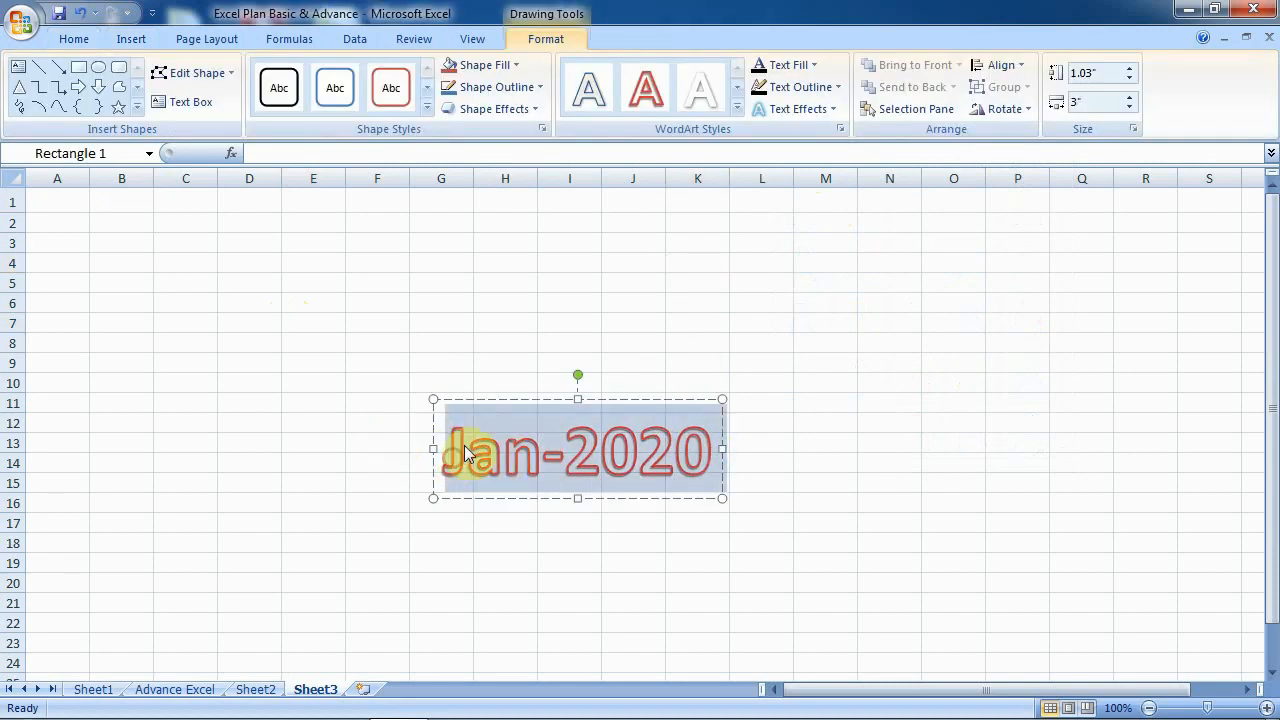
click(74, 39)
click(316, 74)
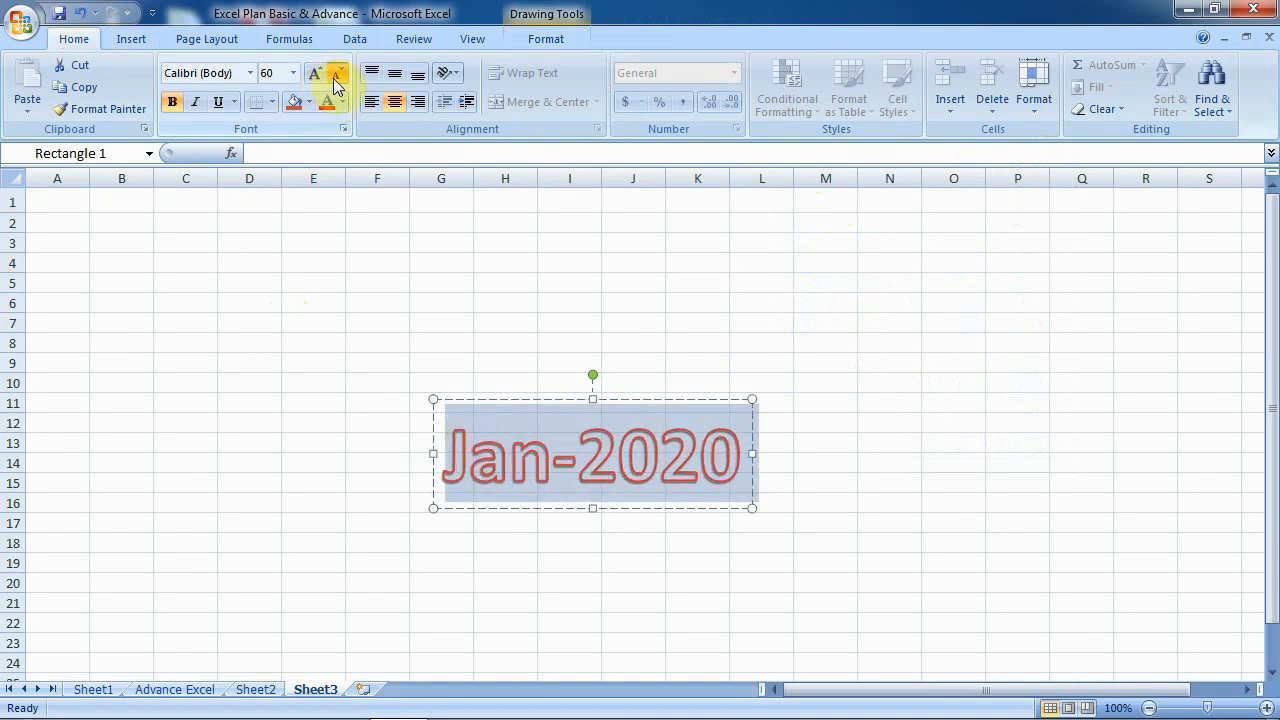
click(334, 76)
click(334, 76)
click(334, 76)
click(334, 76)
click(334, 76)
click(334, 76)
click(334, 76)
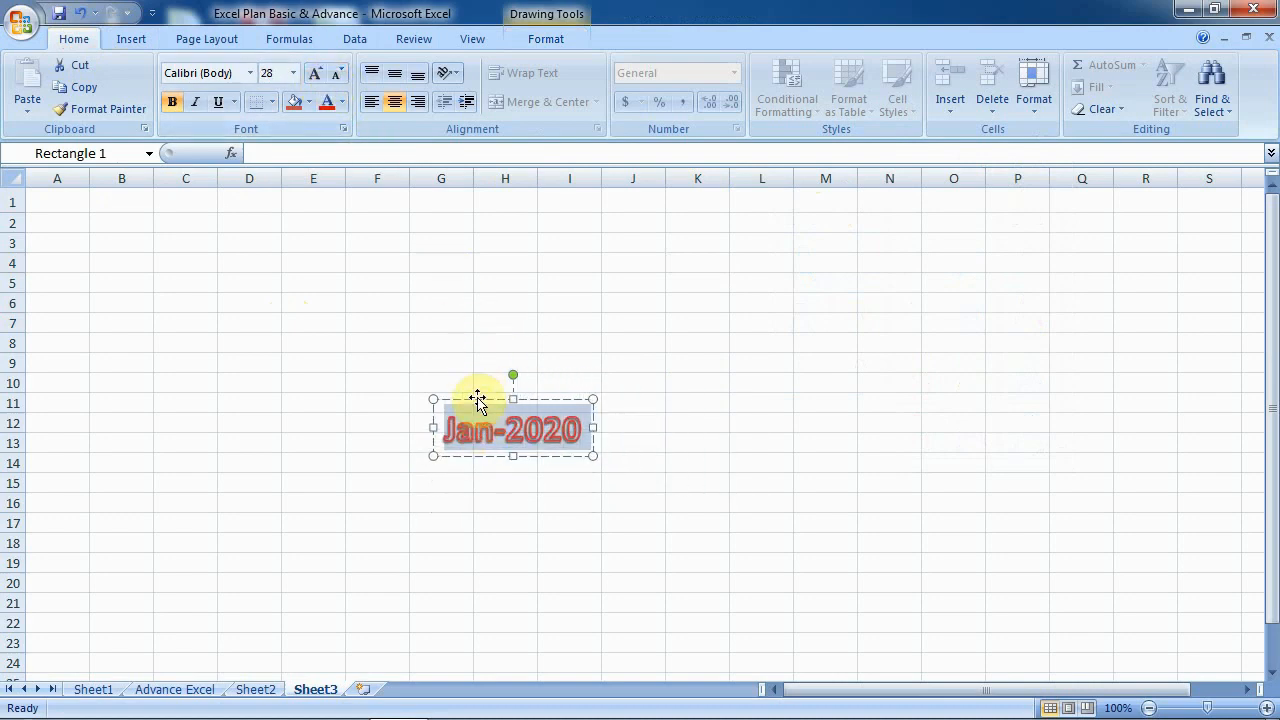
- Move the Jan-2020 WordArt to the top-left of Sheet3 over cells A2–C3
click(448, 392)
mouse_move(448, 391)
mouse_down()
mouse_move(180, 205)
mouse_move(88, 188)
mouse_up()
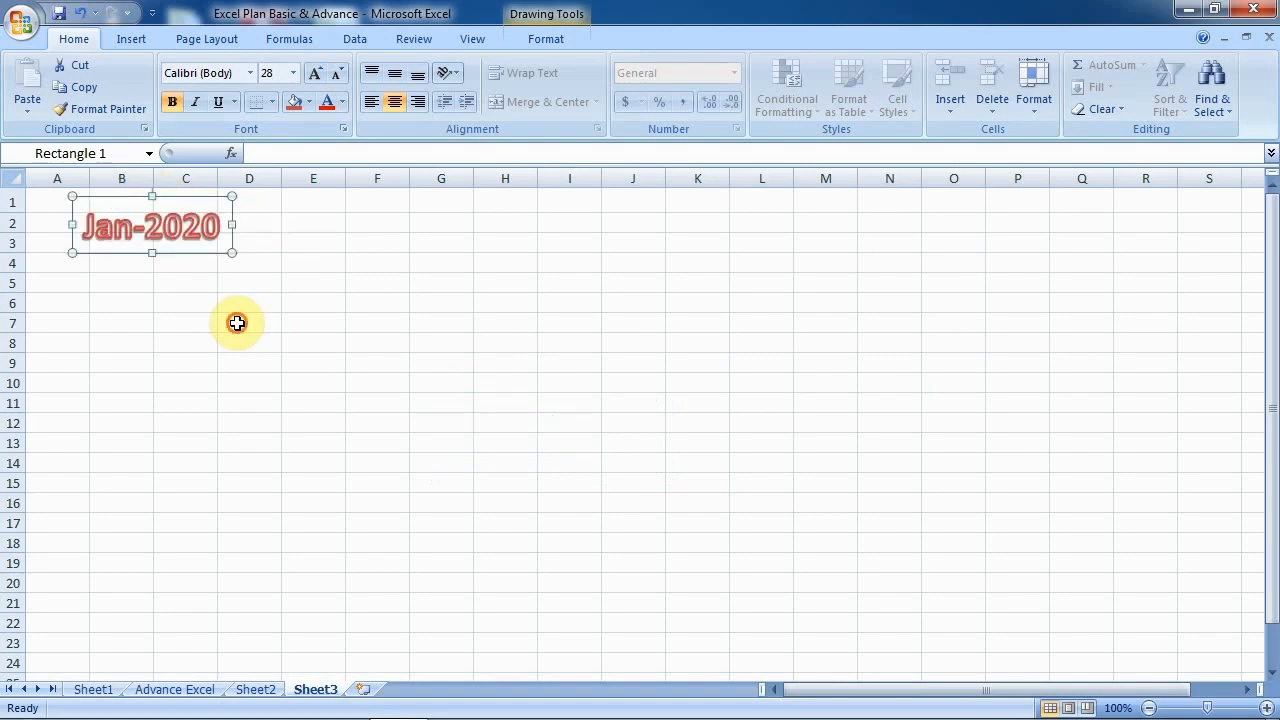
click(236, 322)
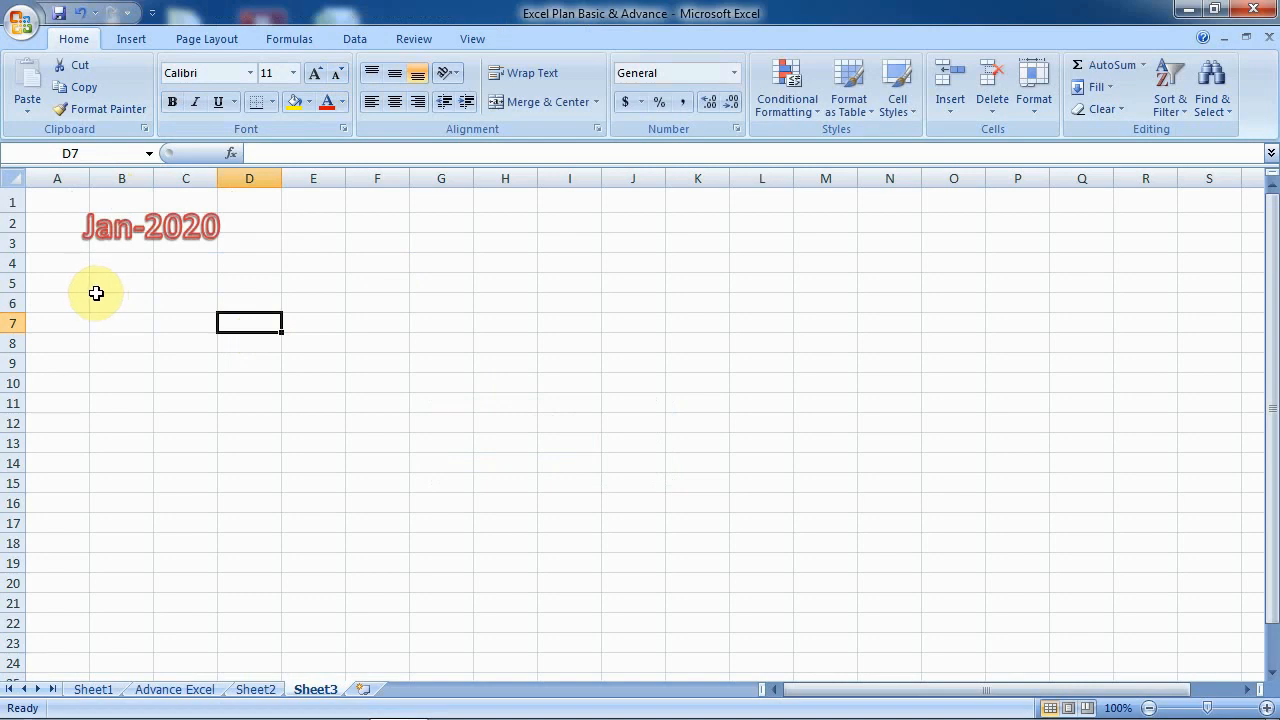
- Preview Sheet3's printed page, zooming in and out, then return to the sheet
click(31, 28)
mouse_move(65, 250)
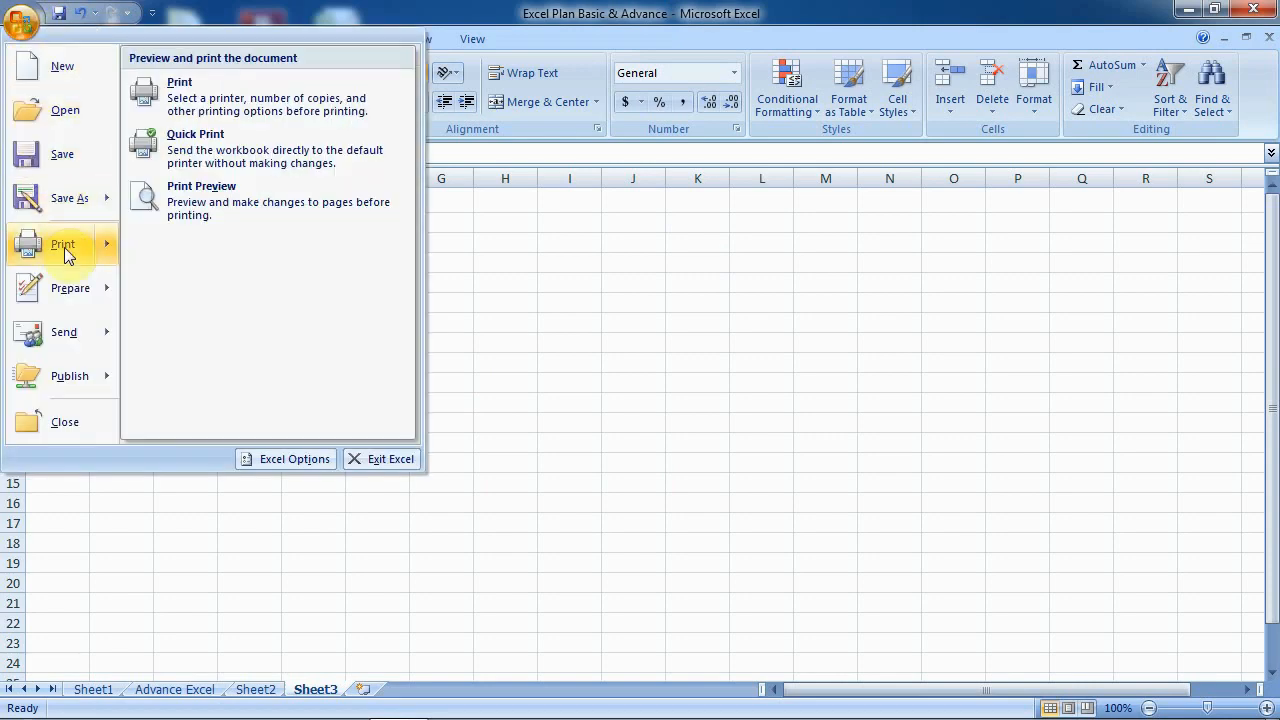
click(209, 205)
click(550, 213)
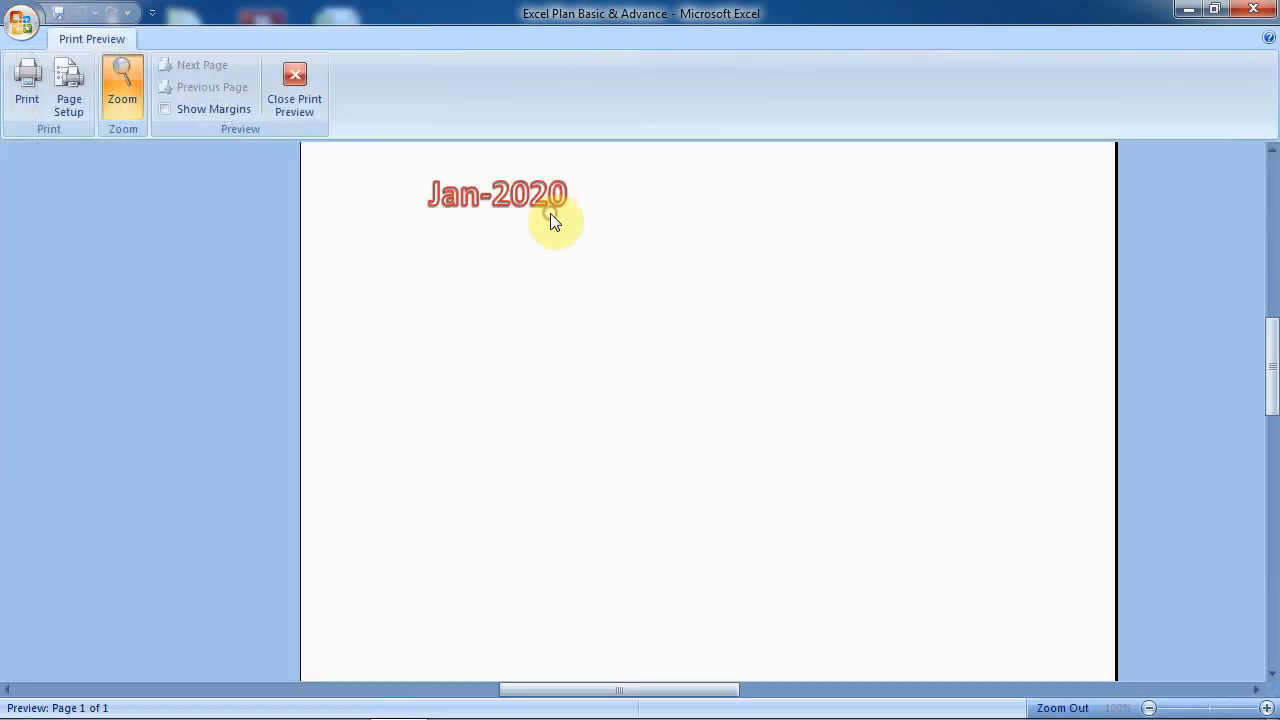
click(551, 213)
click(309, 75)
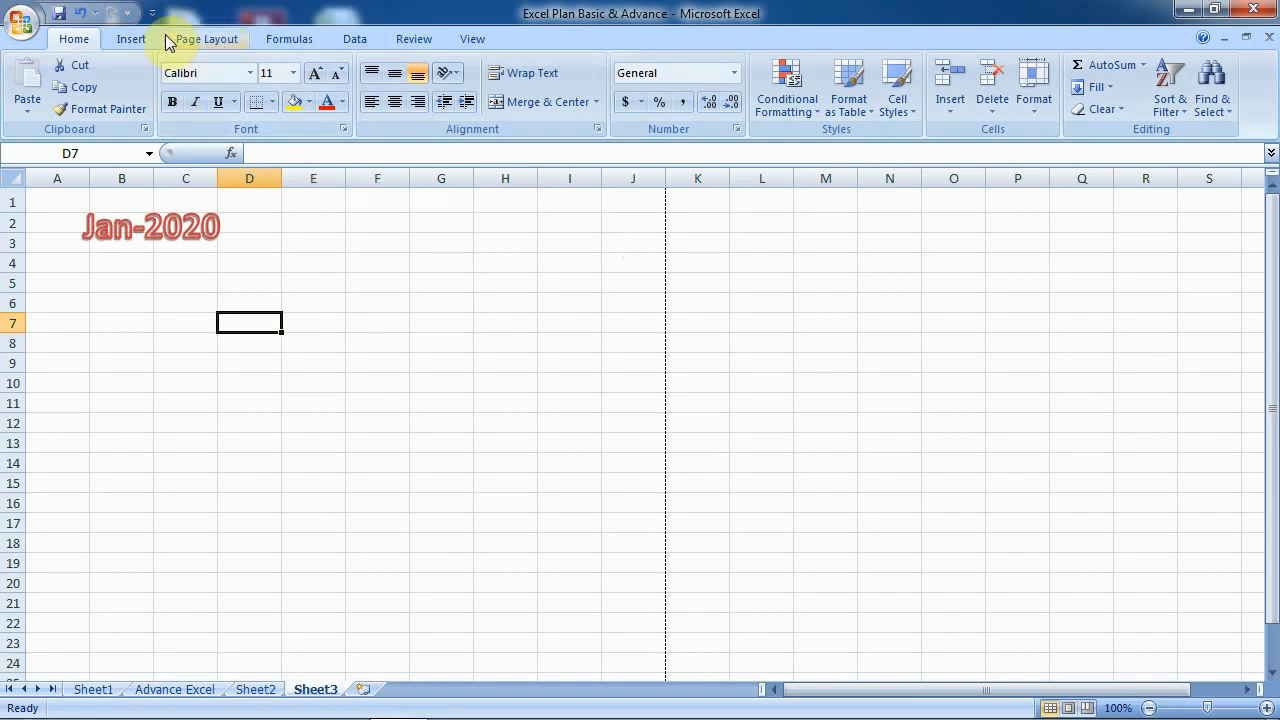
- From Print Preview, set margins to 0.2 left/right and 0.25 top/bottom, then close the preview
click(22, 22)
mouse_move(65, 225)
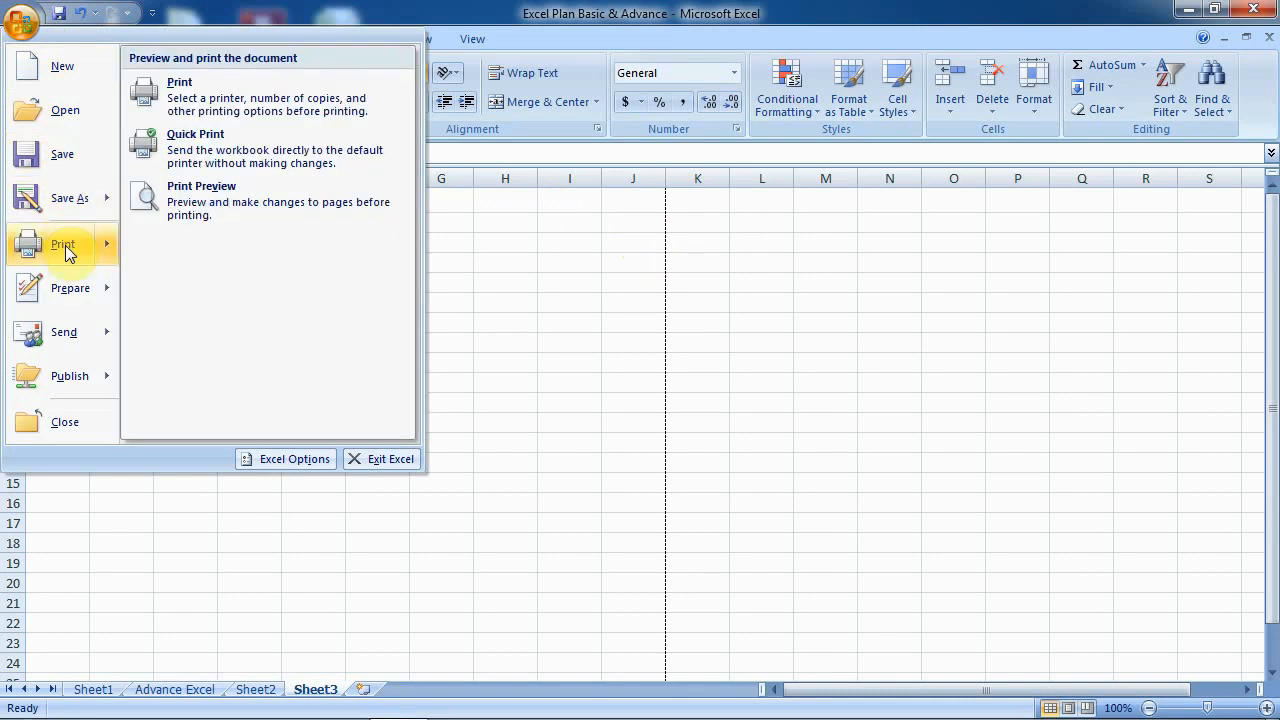
click(223, 205)
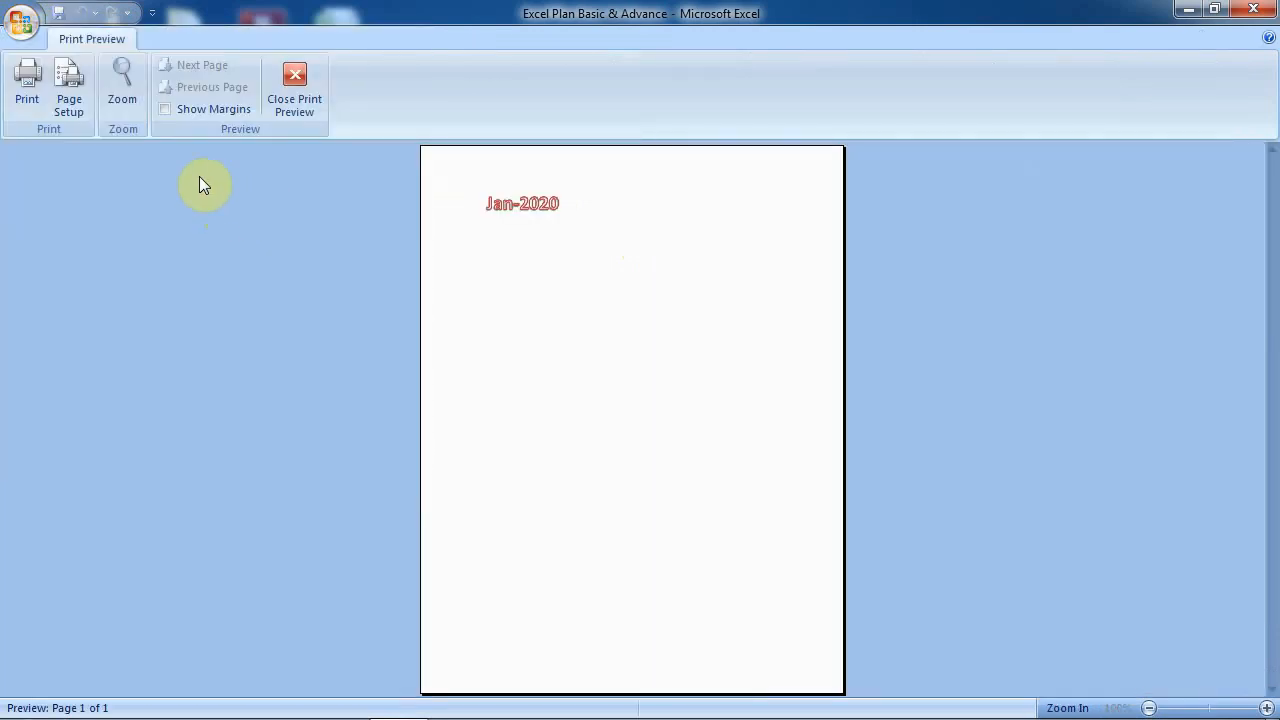
click(78, 79)
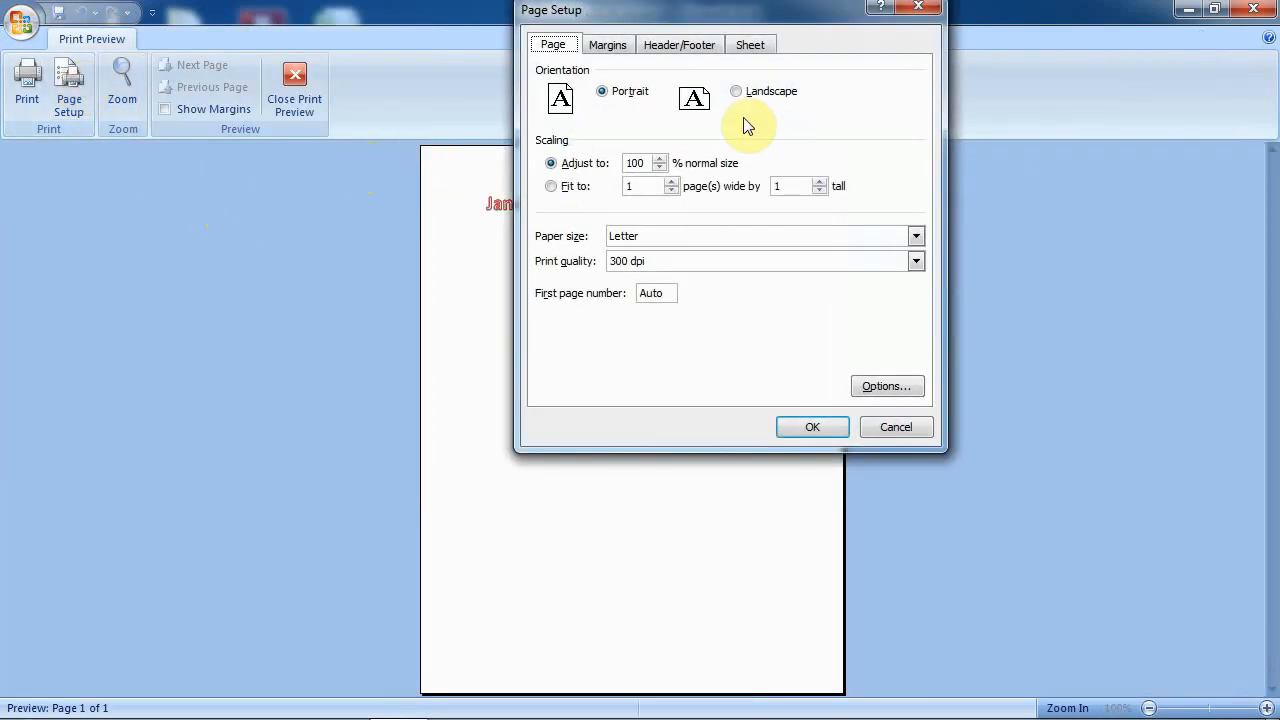
click(607, 44)
click(645, 190)
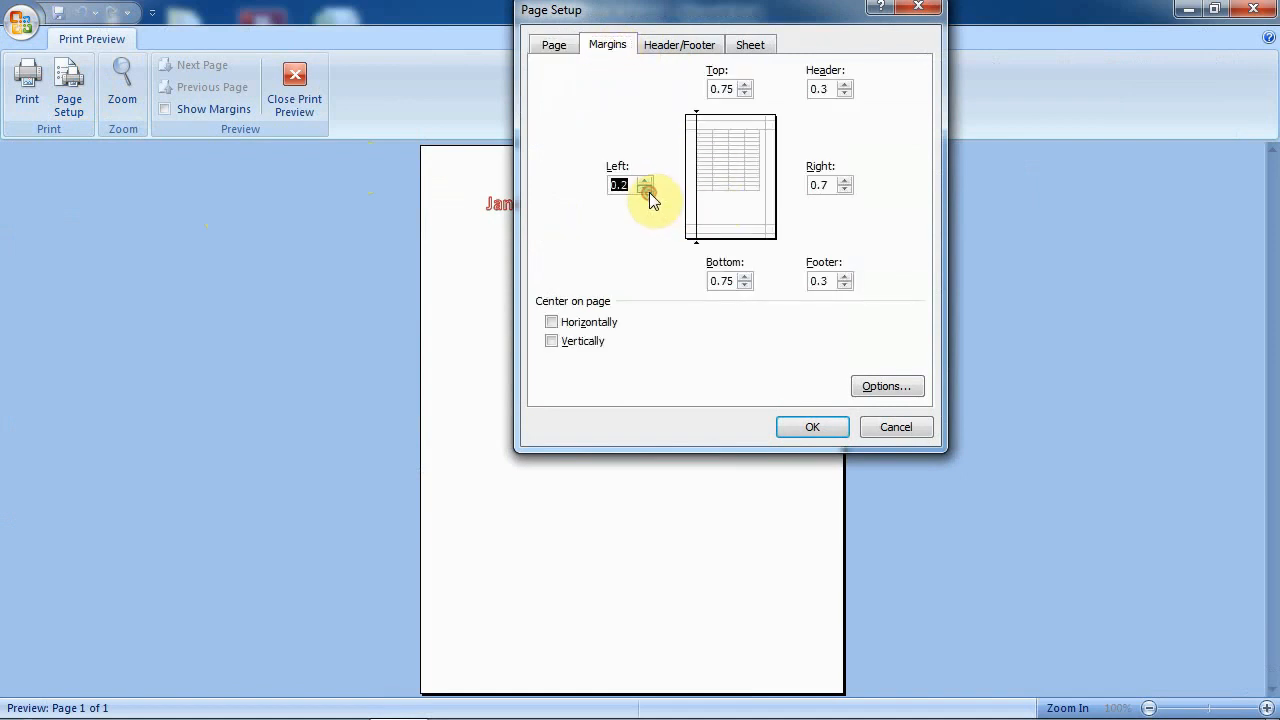
click(846, 190)
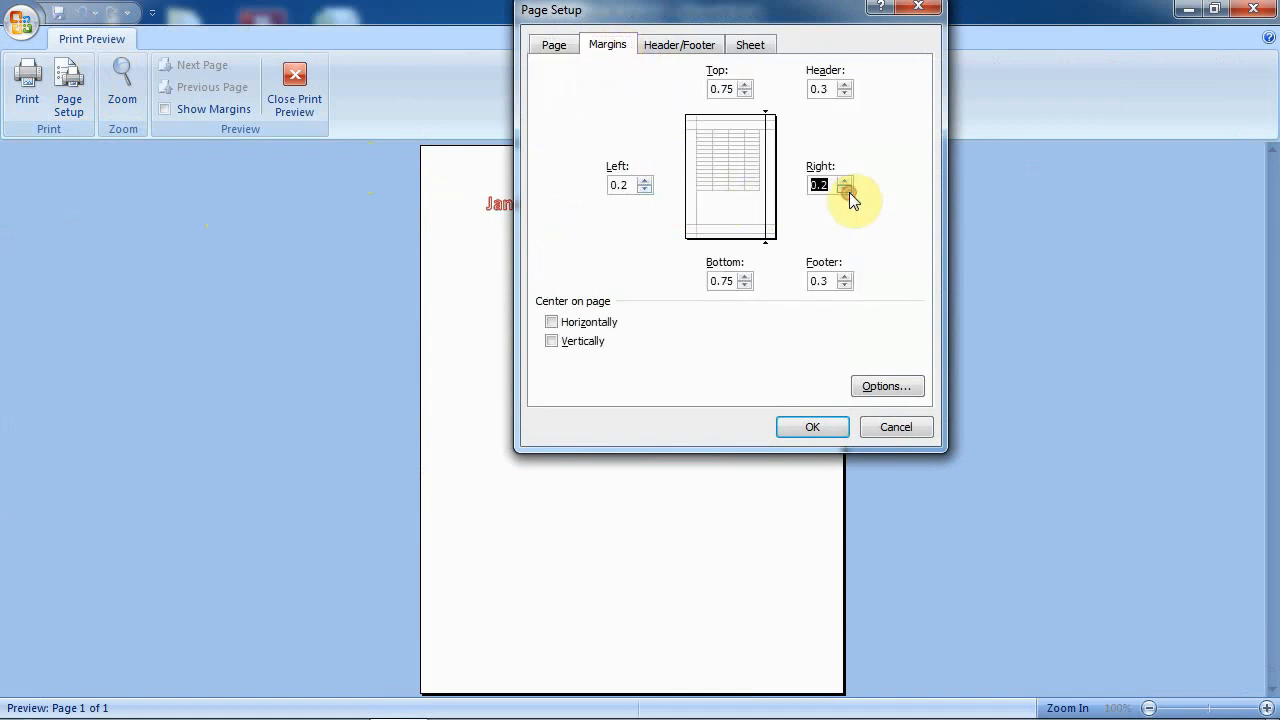
click(745, 286)
click(745, 286)
click(745, 94)
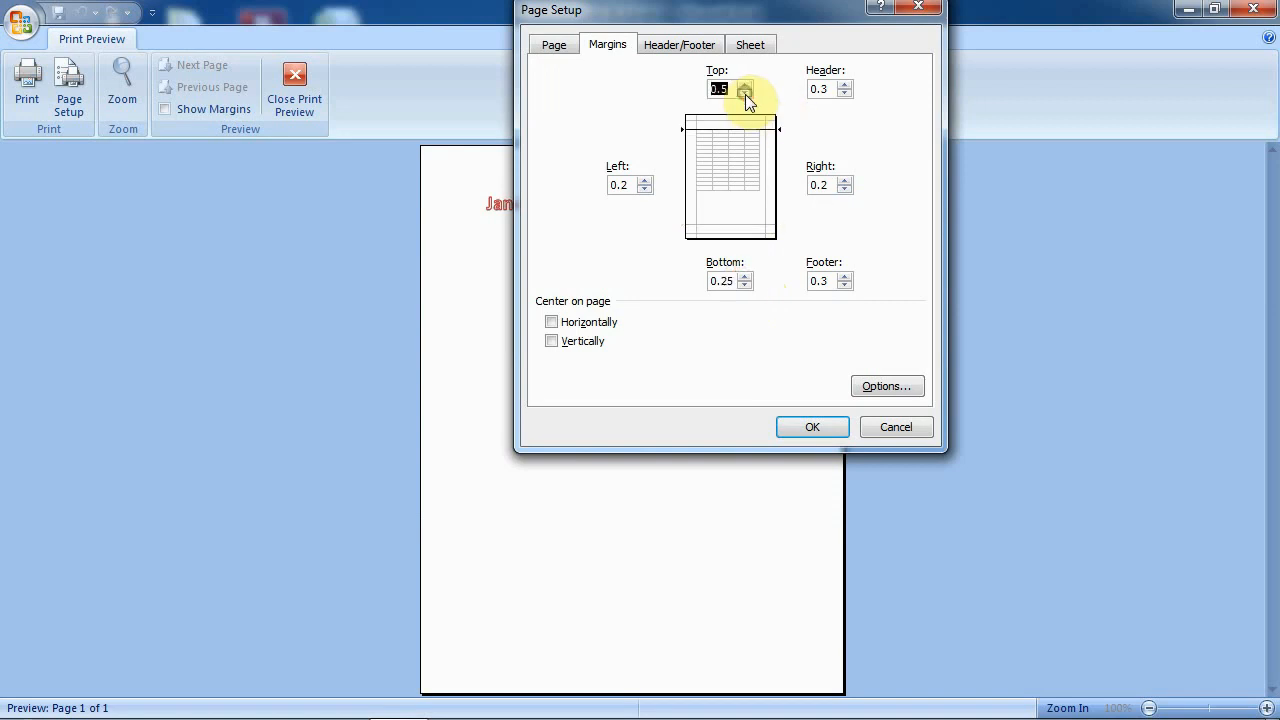
click(810, 429)
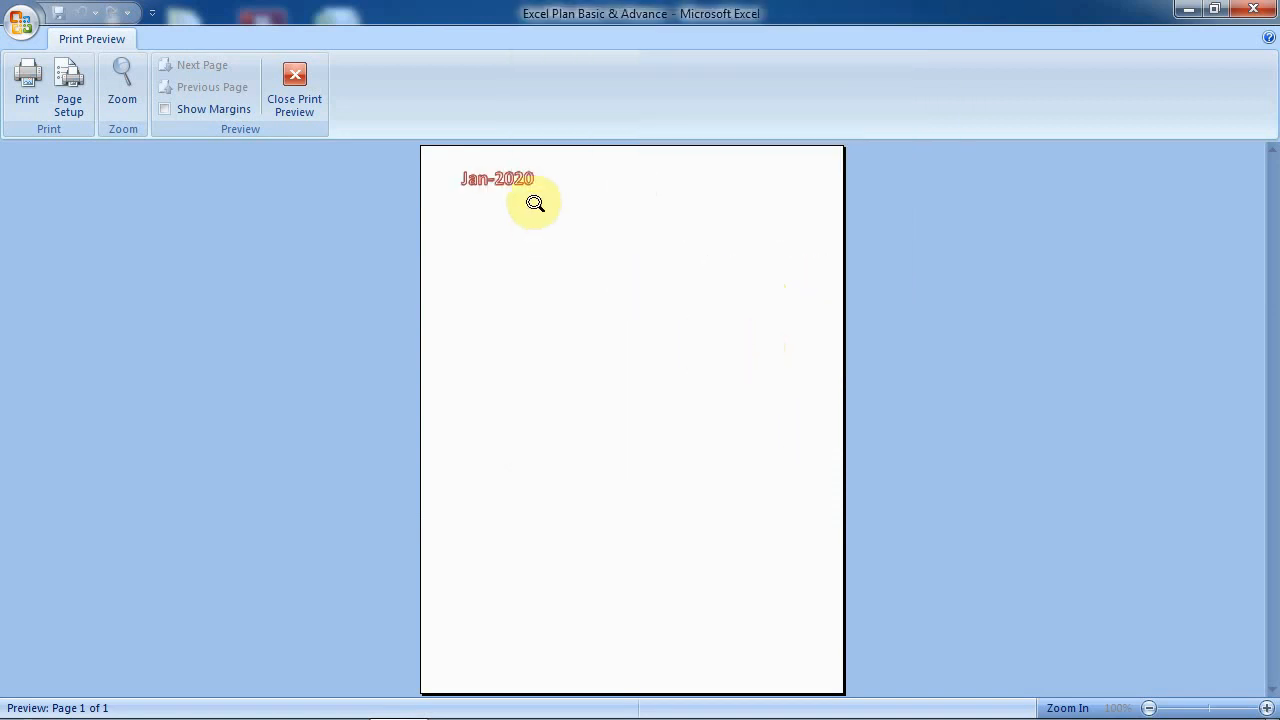
click(296, 92)
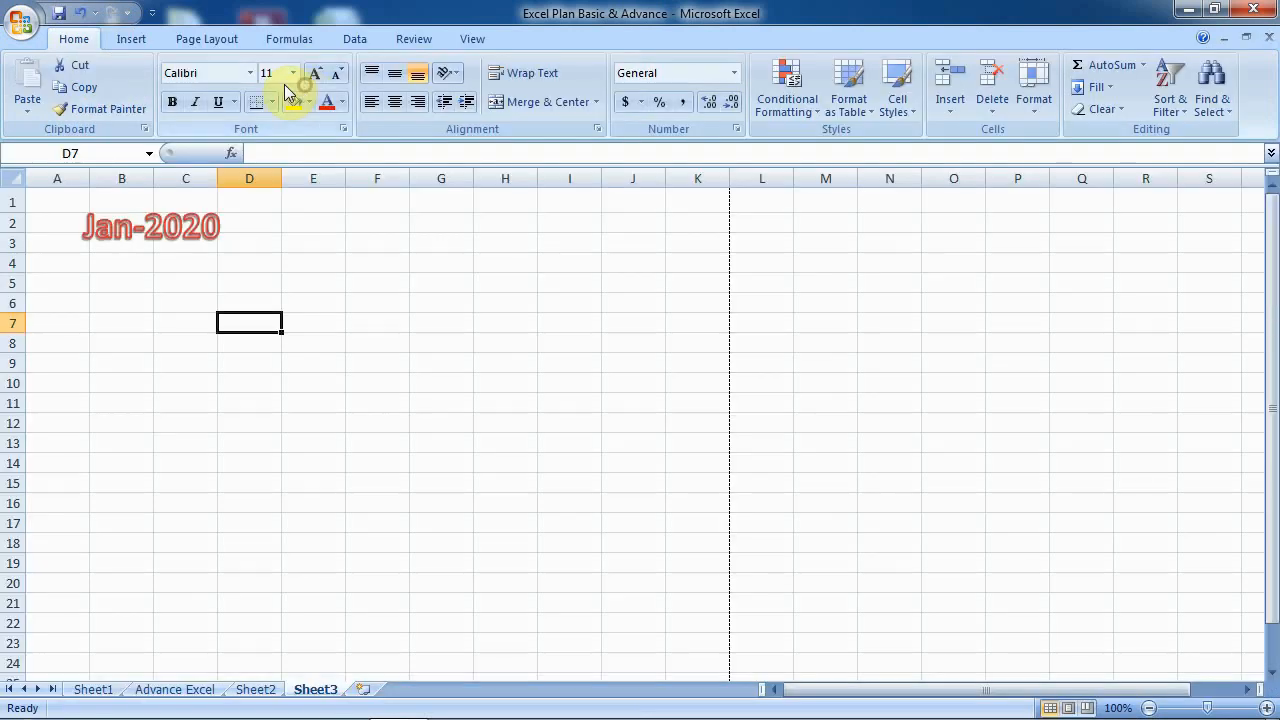
- Shrink the Jan-2020 title to 24 pt, nudge it left, and select columns A through E
click(160, 228)
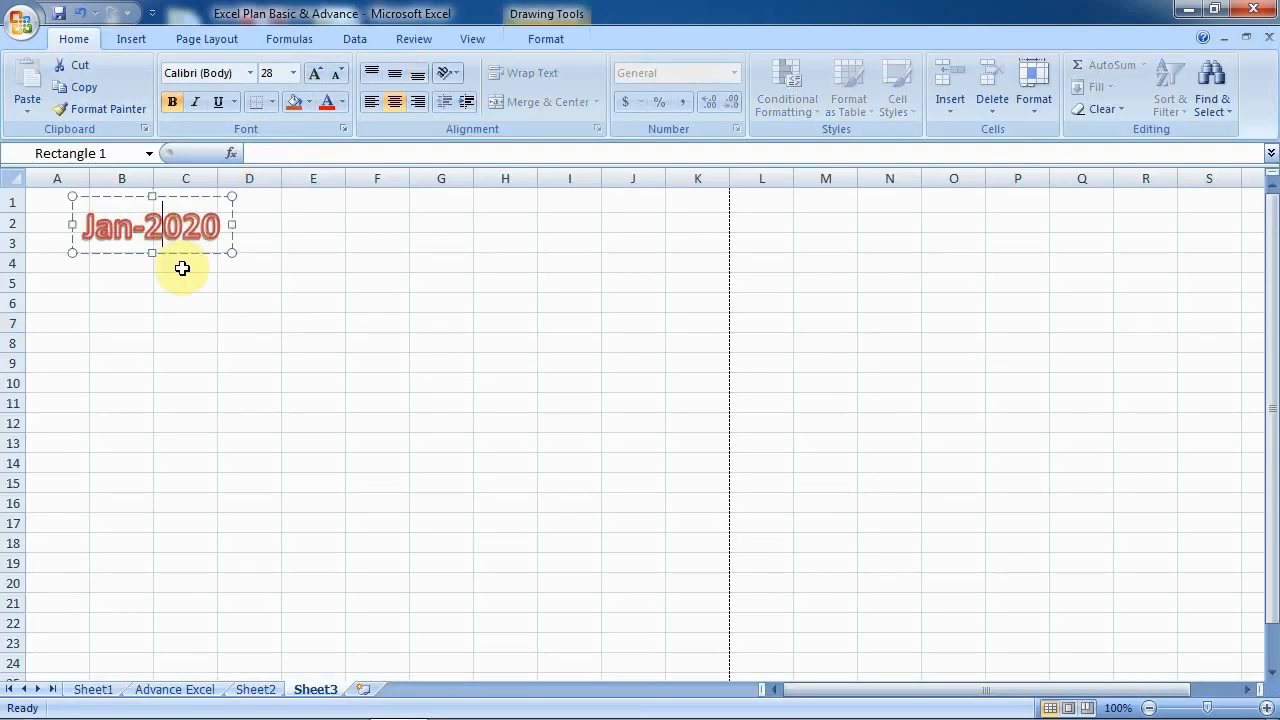
mouse_move(240, 226)
mouse_down()
mouse_move(176, 155)
mouse_move(157, 194)
mouse_up()
click(337, 74)
click(337, 74)
click(186, 285)
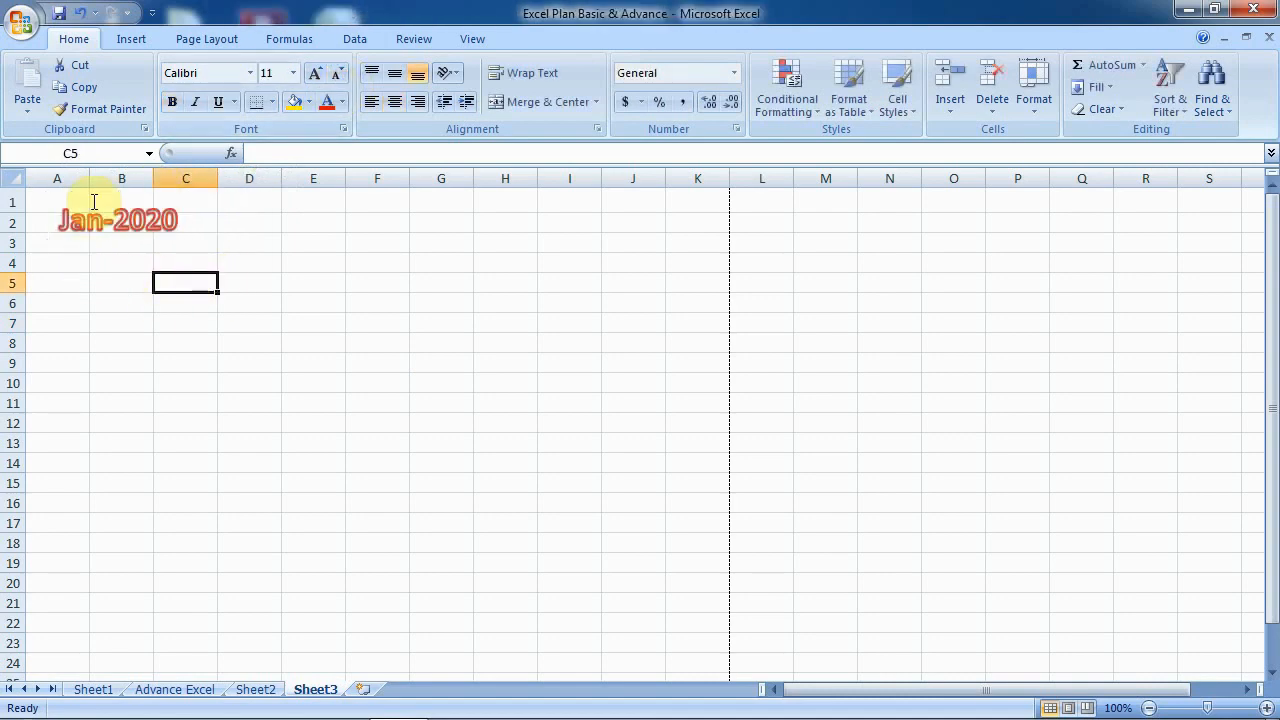
drag(54, 176, 299, 190)
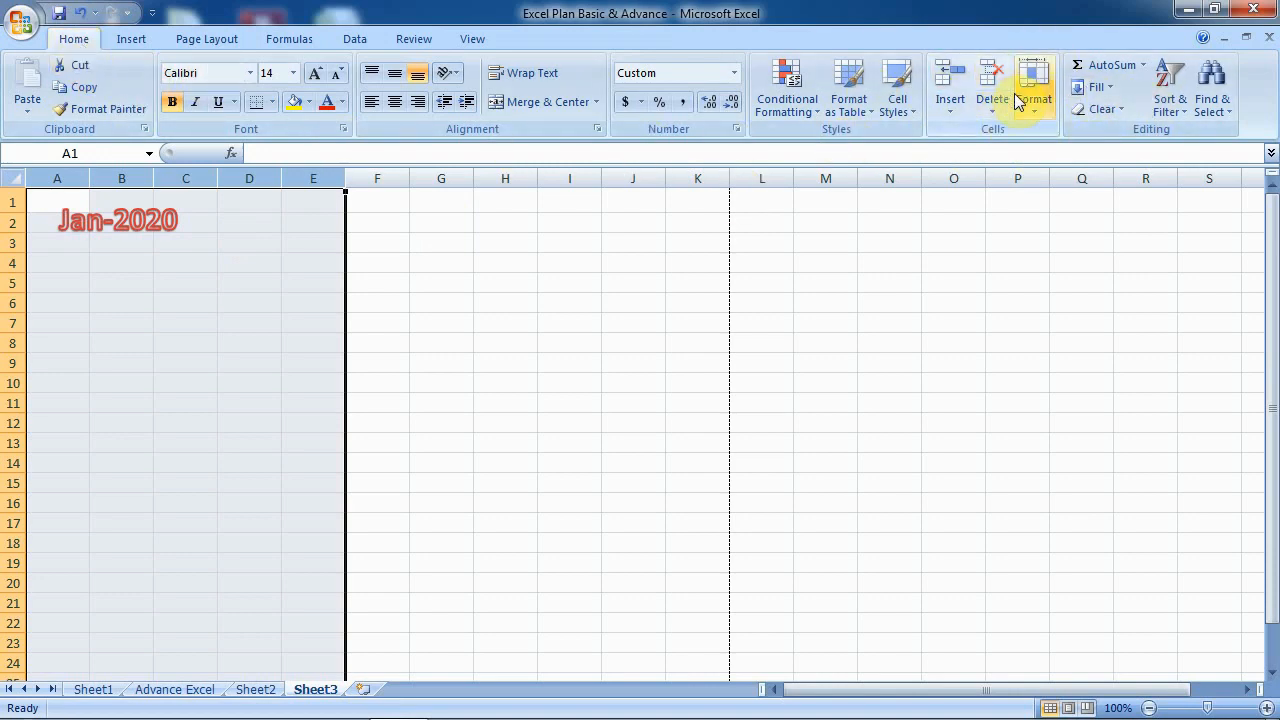
- Try a column width of 2 for A–E, then settle them at width 4
click(1035, 112)
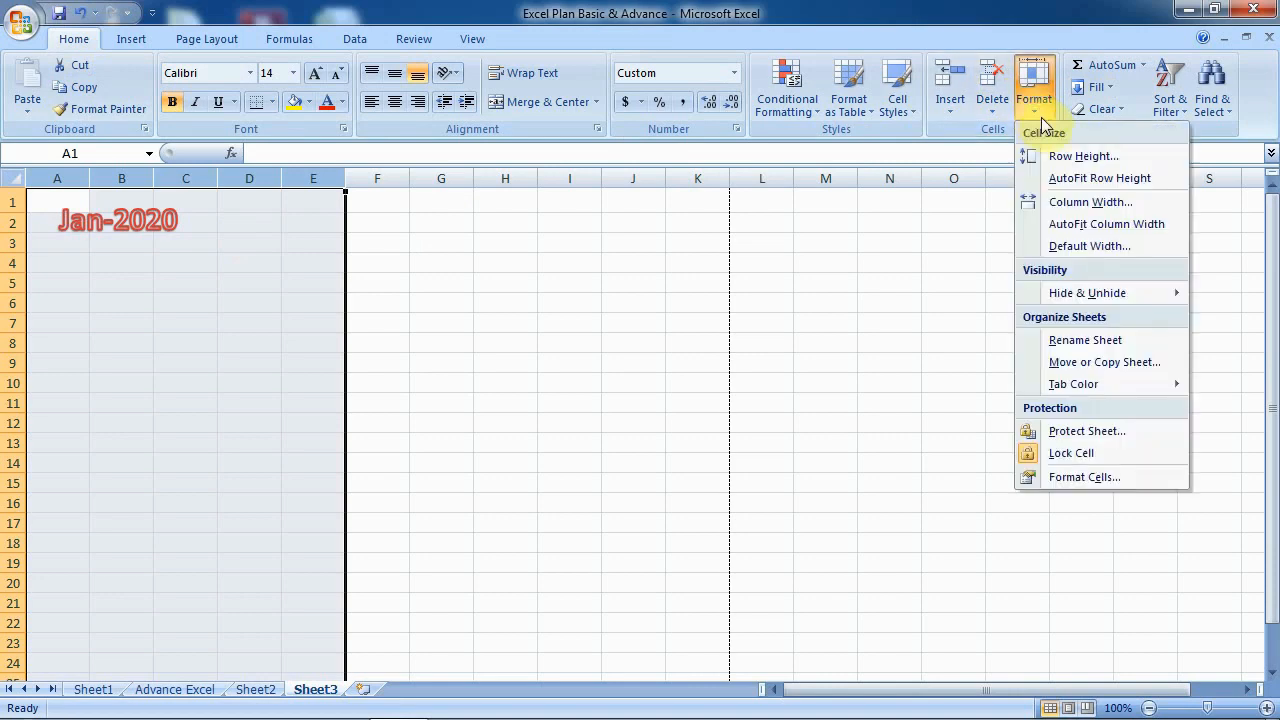
click(1092, 202)
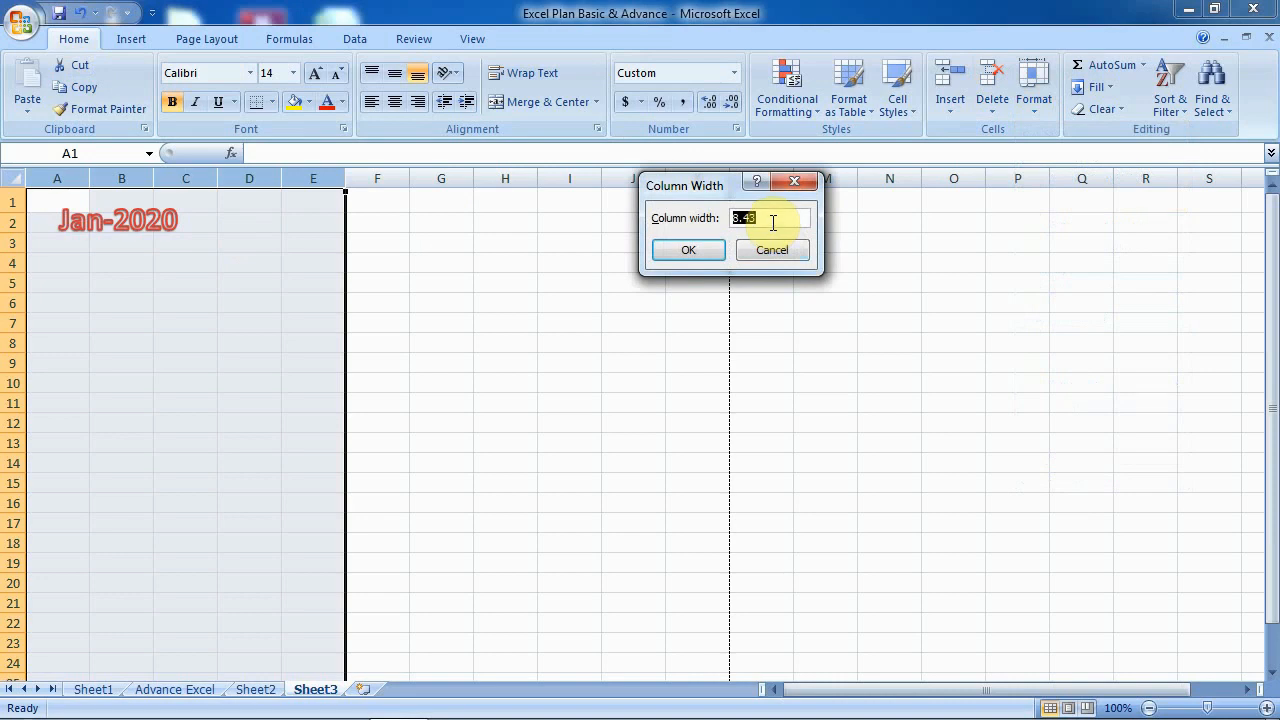
text(2)
click(688, 250)
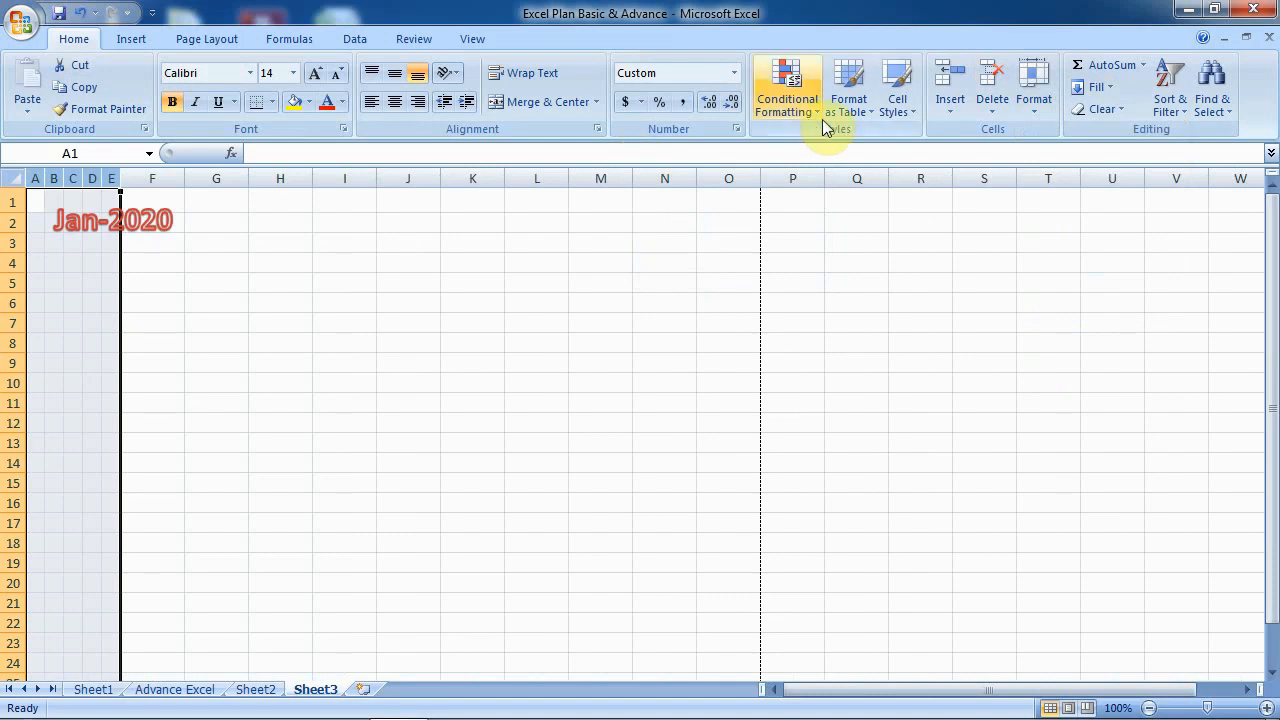
click(1034, 100)
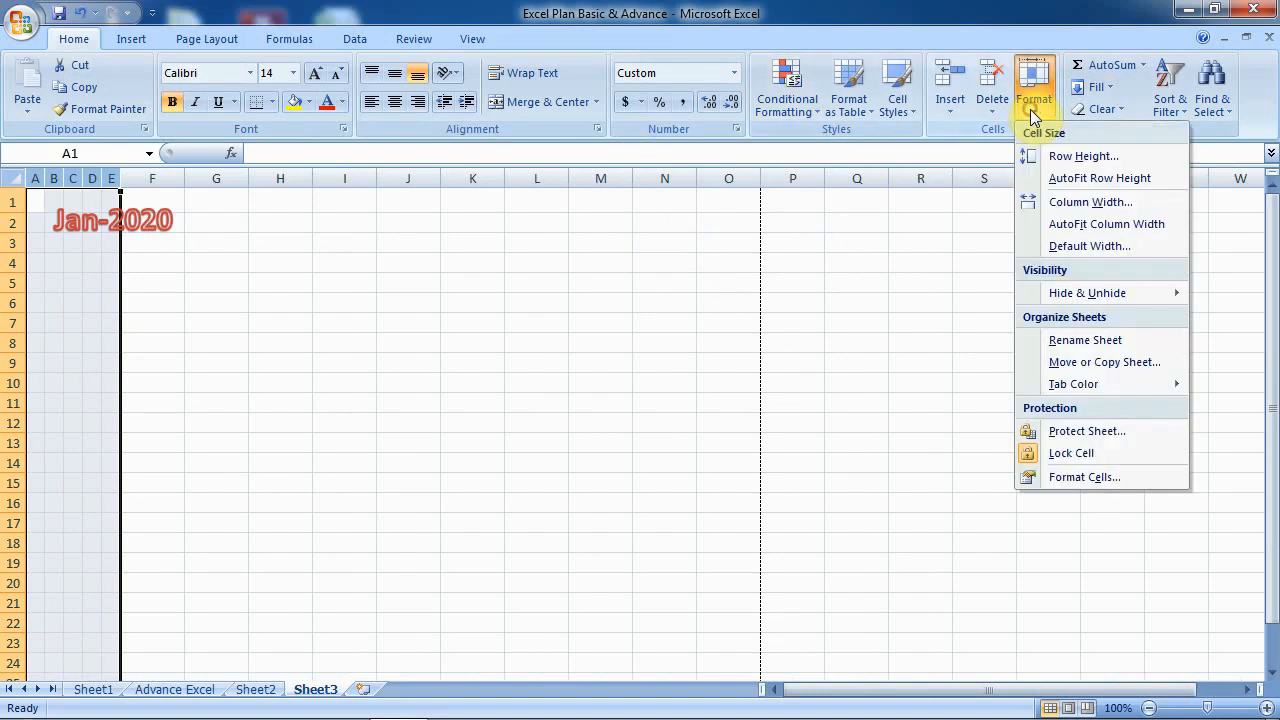
click(1052, 201)
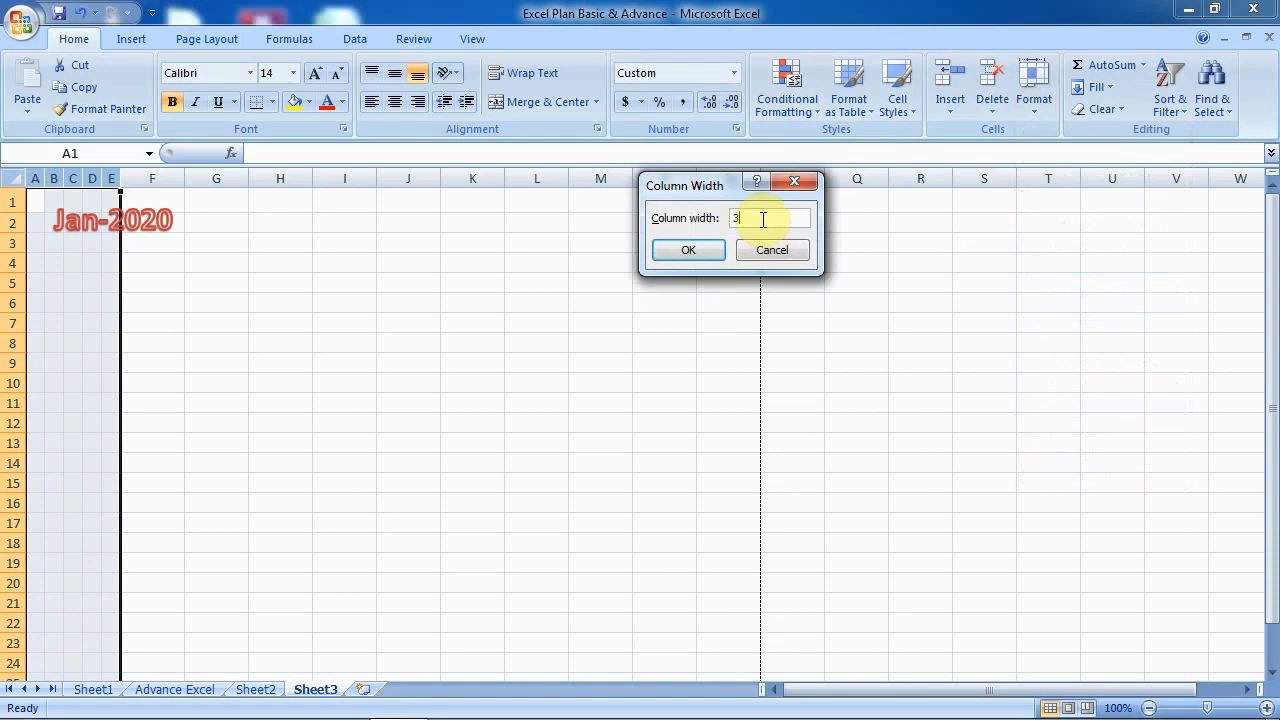
click(664, 251)
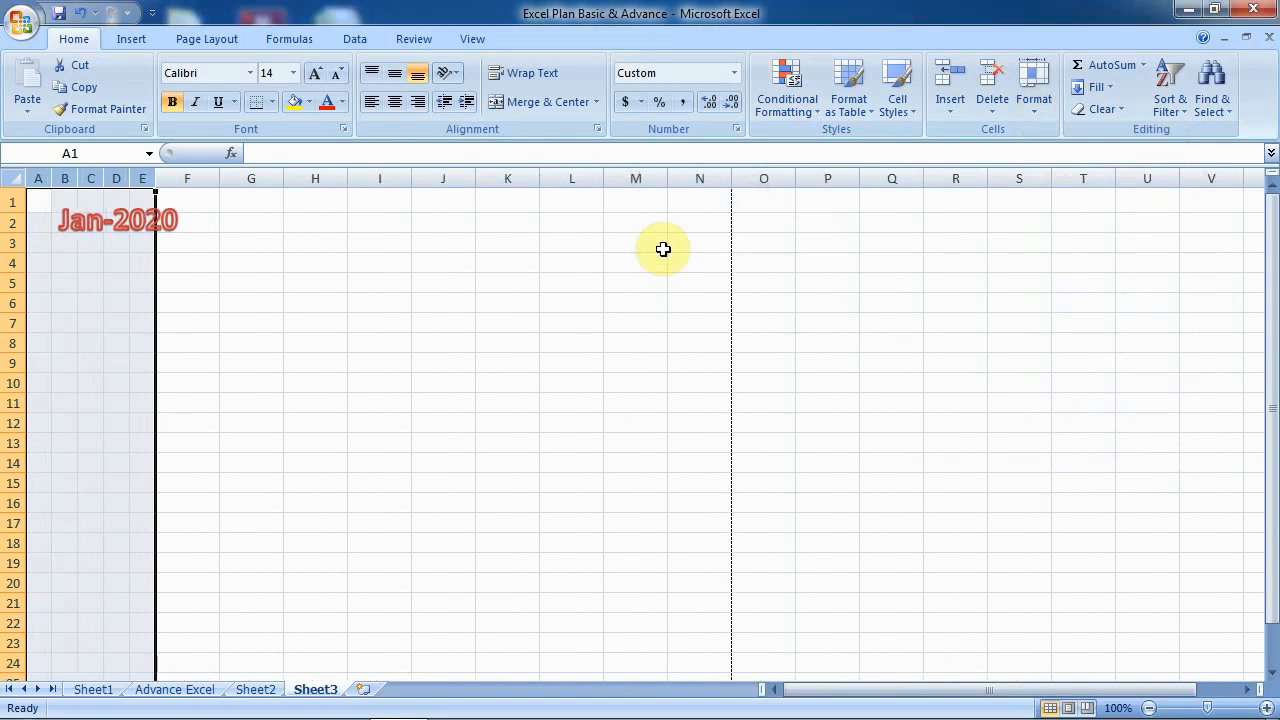
click(1036, 109)
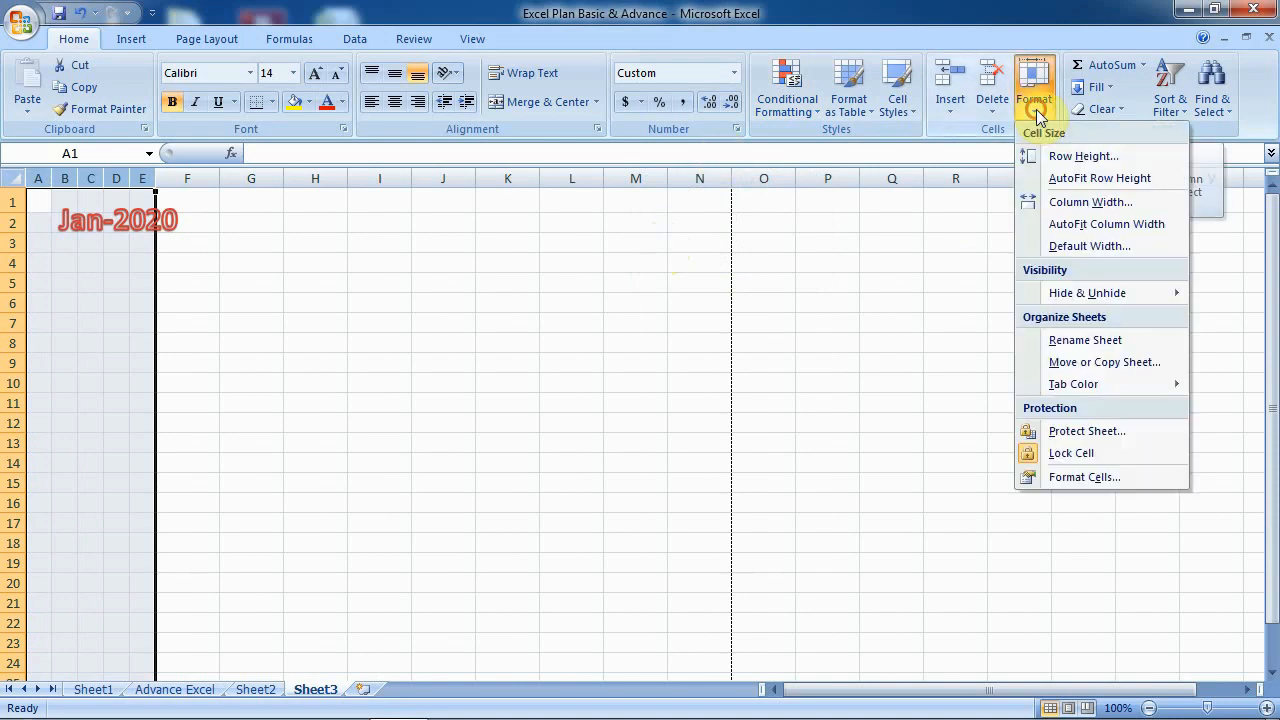
click(1072, 206)
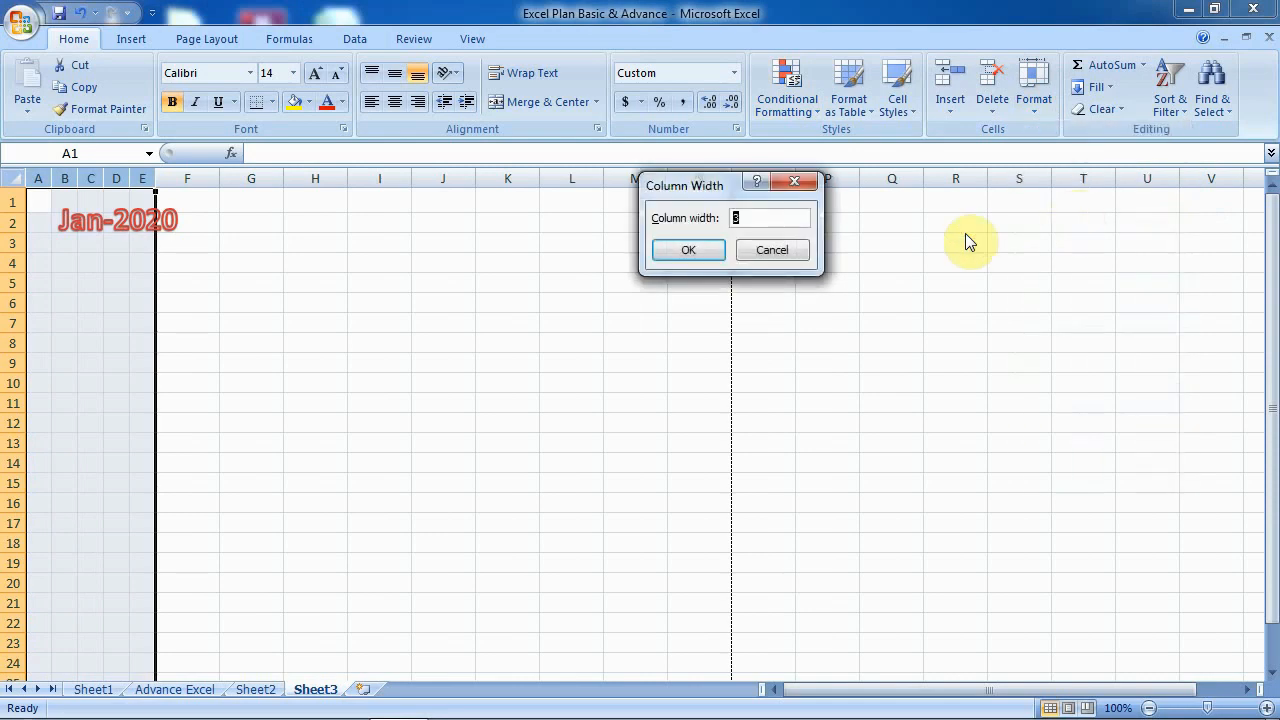
click(712, 252)
click(336, 252)
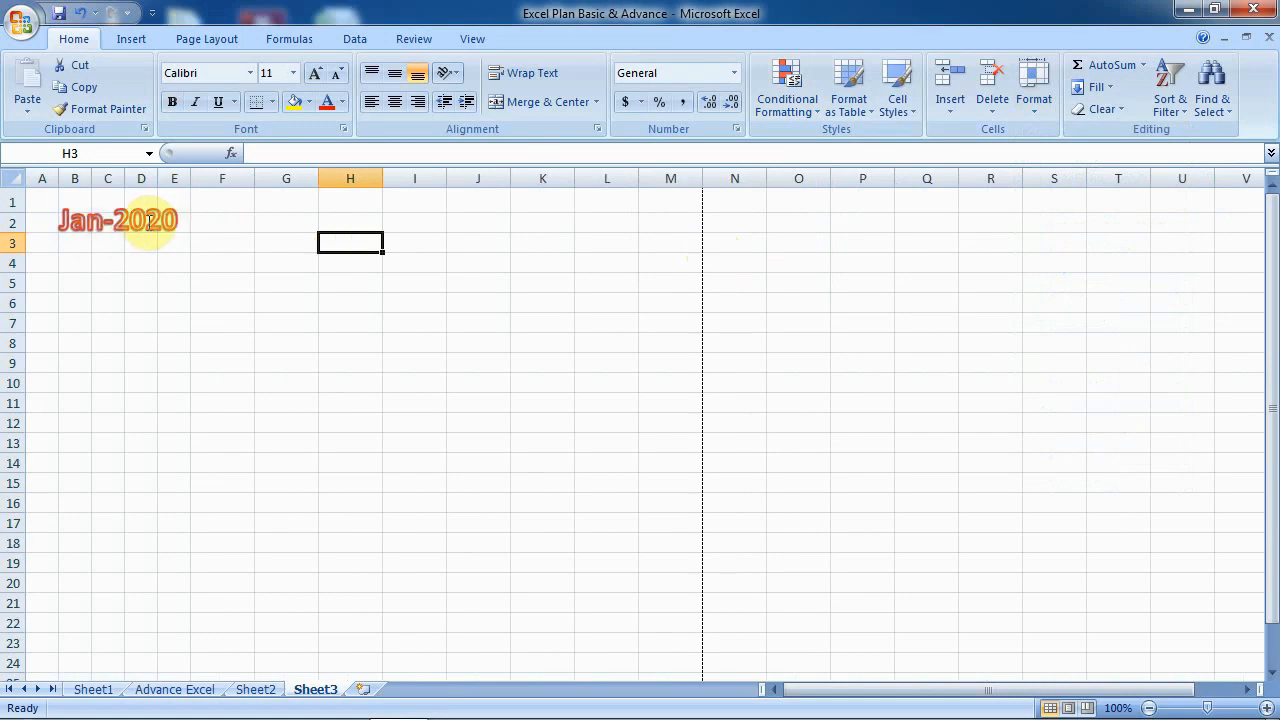
click(150, 228)
drag(150, 244, 142, 243)
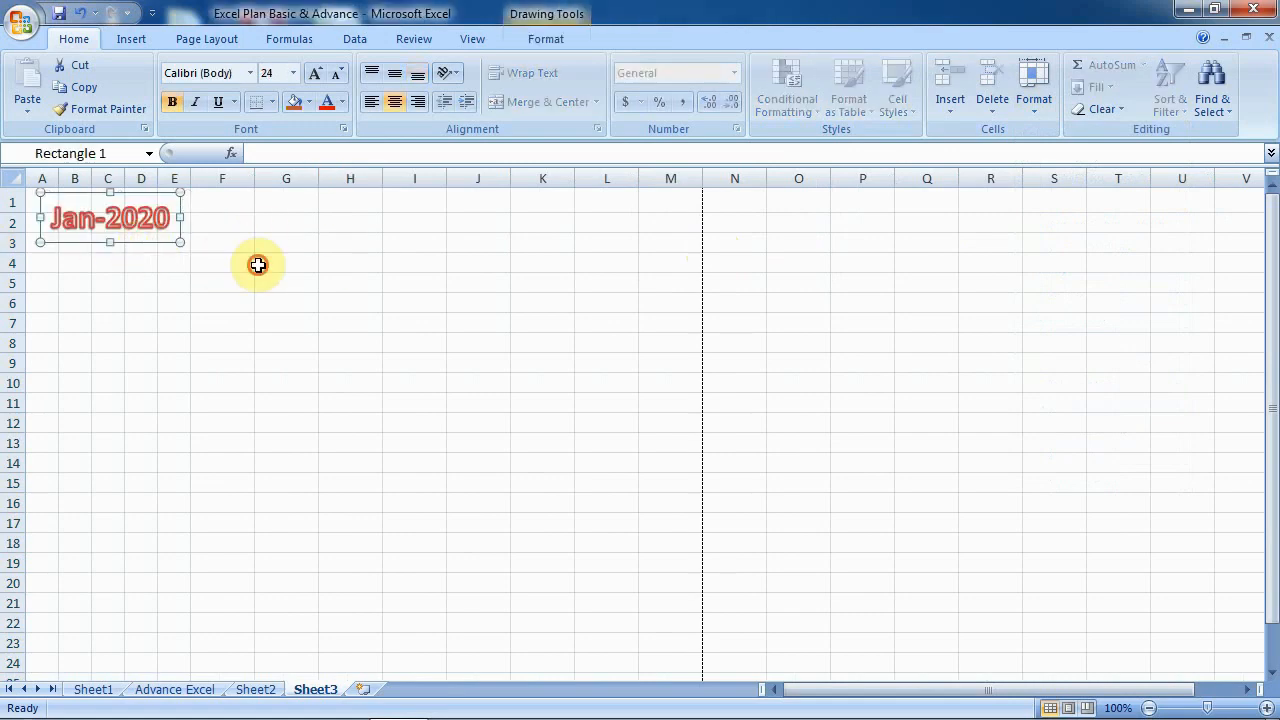
click(272, 256)
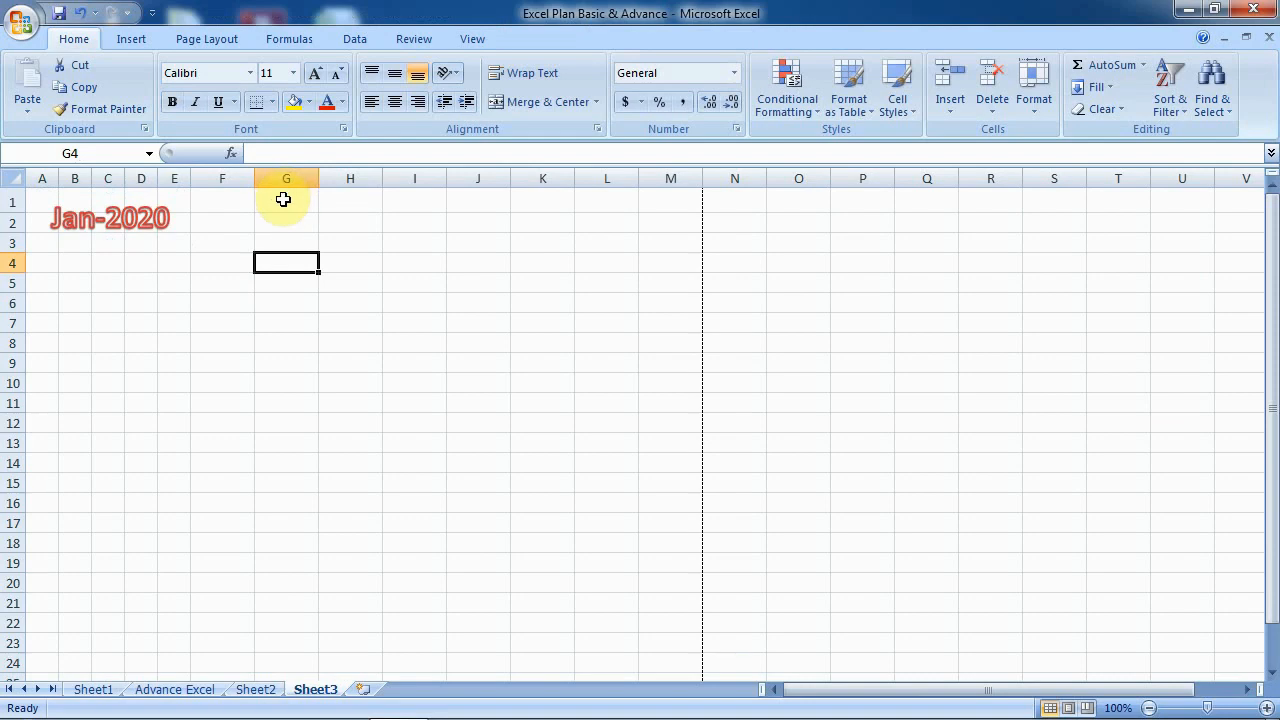
drag(283, 178, 572, 184)
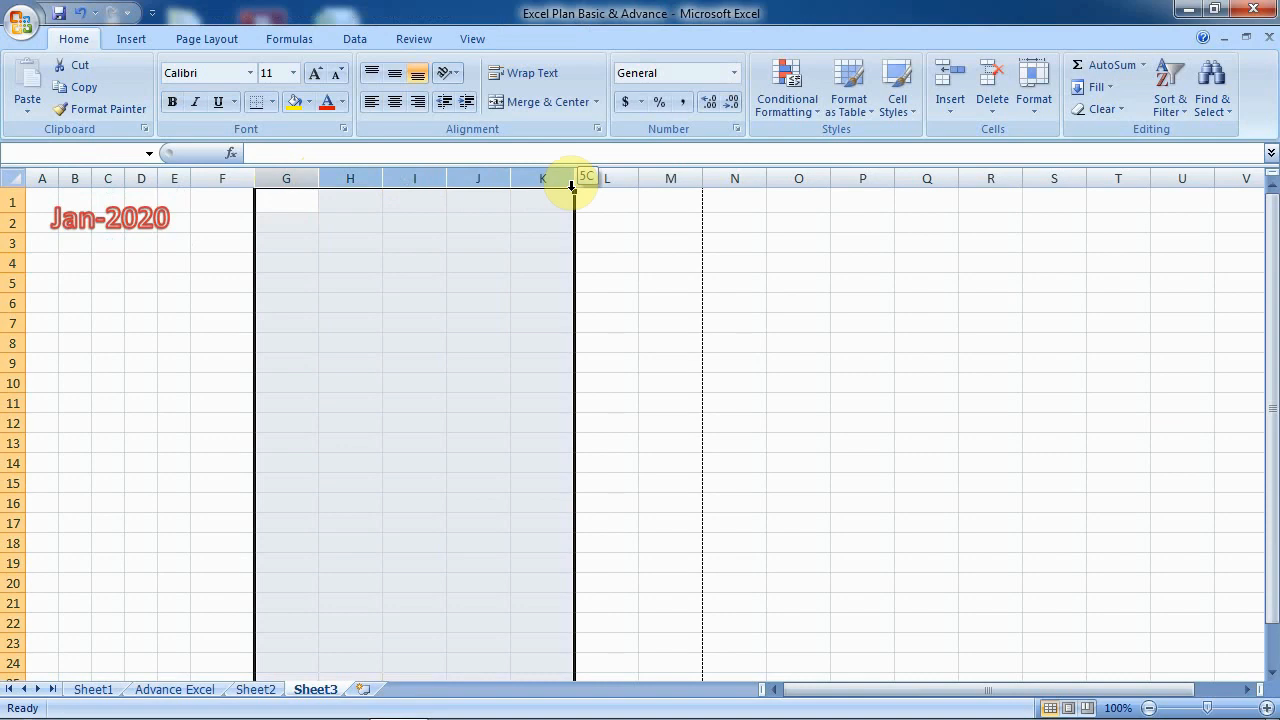
drag(572, 184, 572, 188)
click(1039, 115)
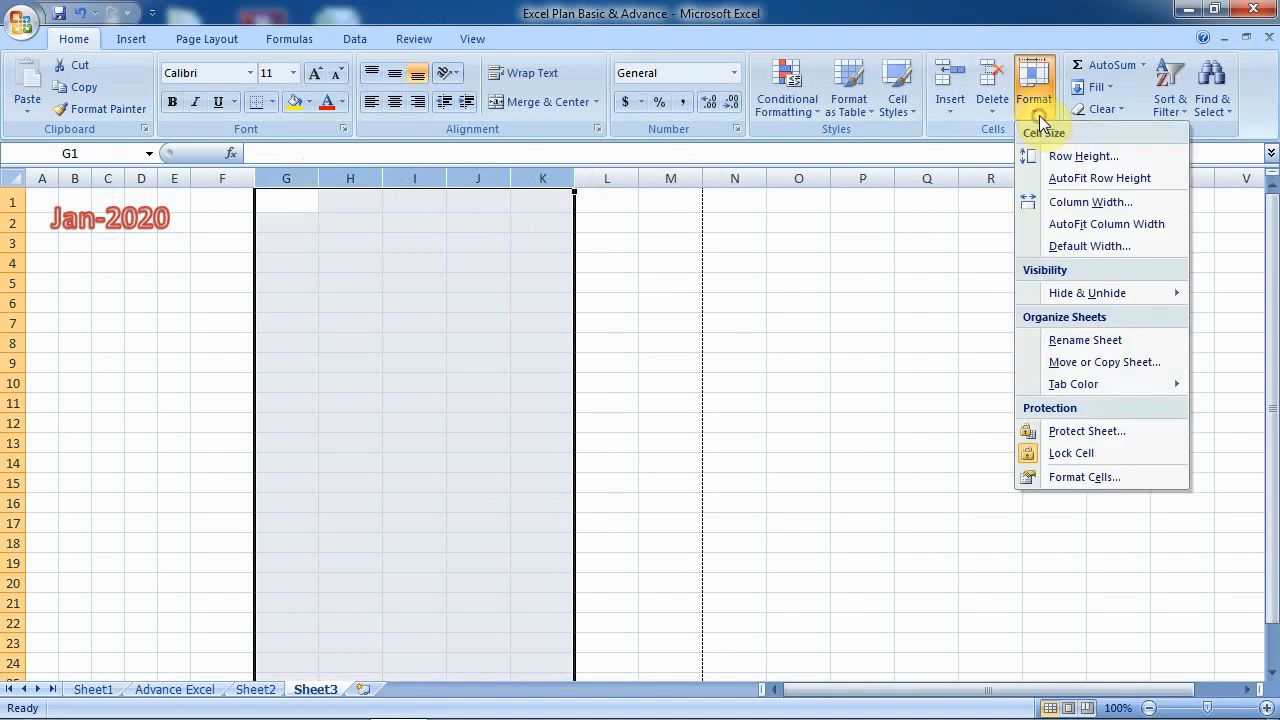
click(1059, 202)
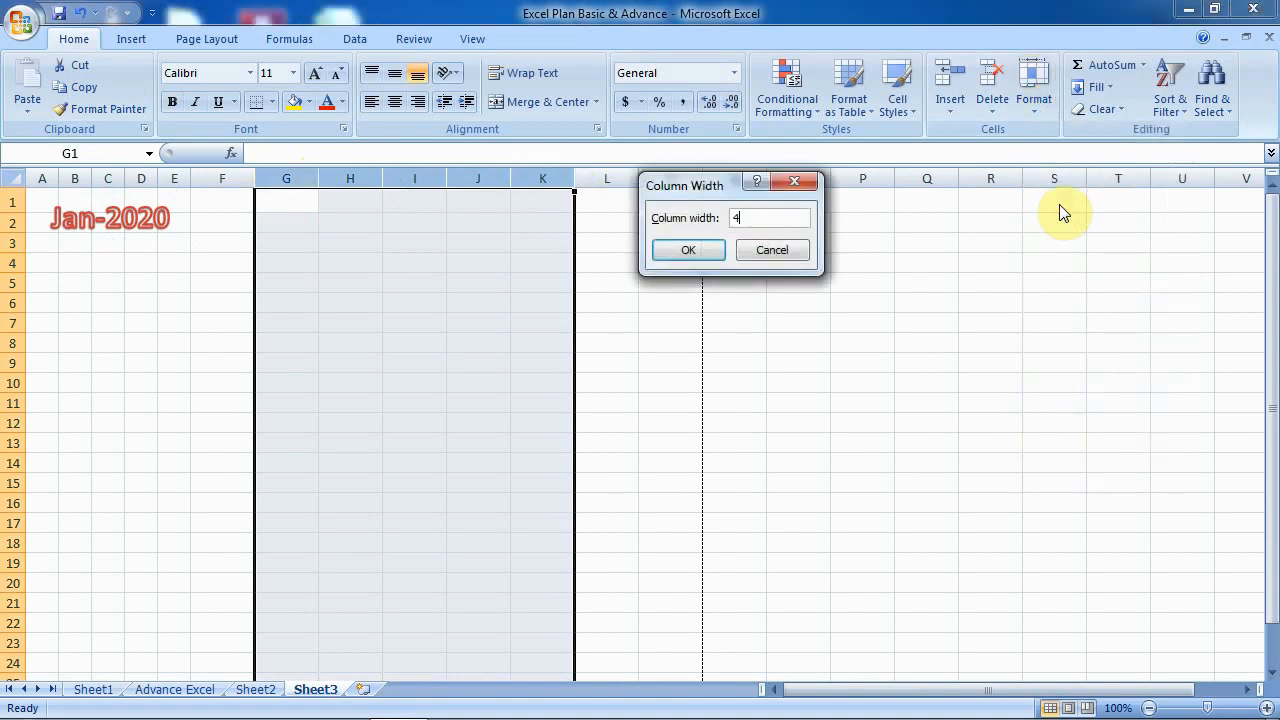
click(690, 249)
click(552, 259)
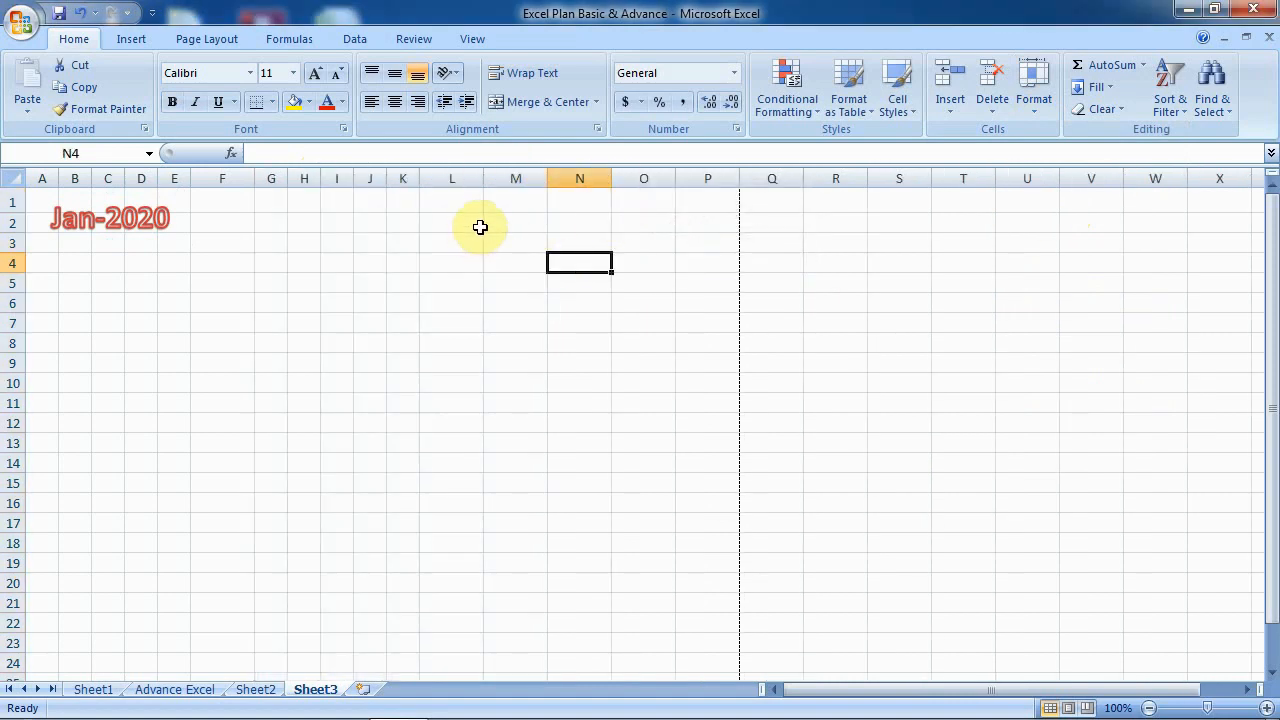
click(509, 179)
drag(509, 179, 770, 180)
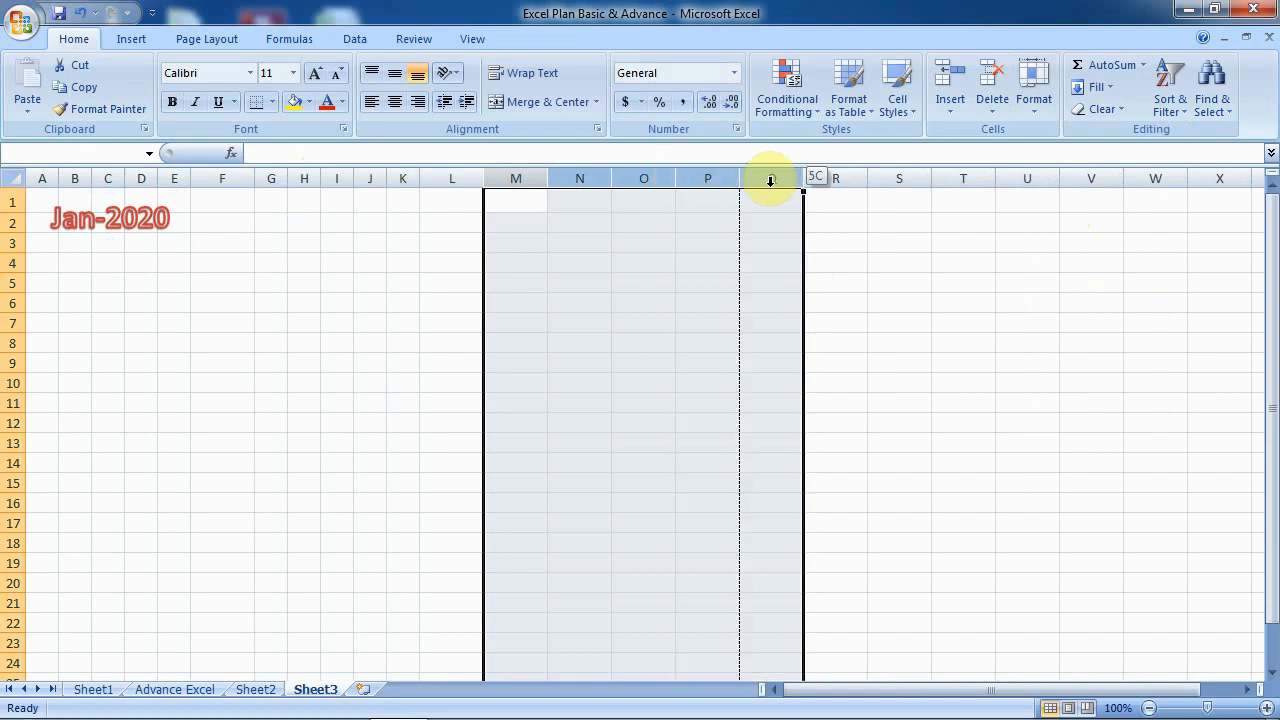
click(1038, 111)
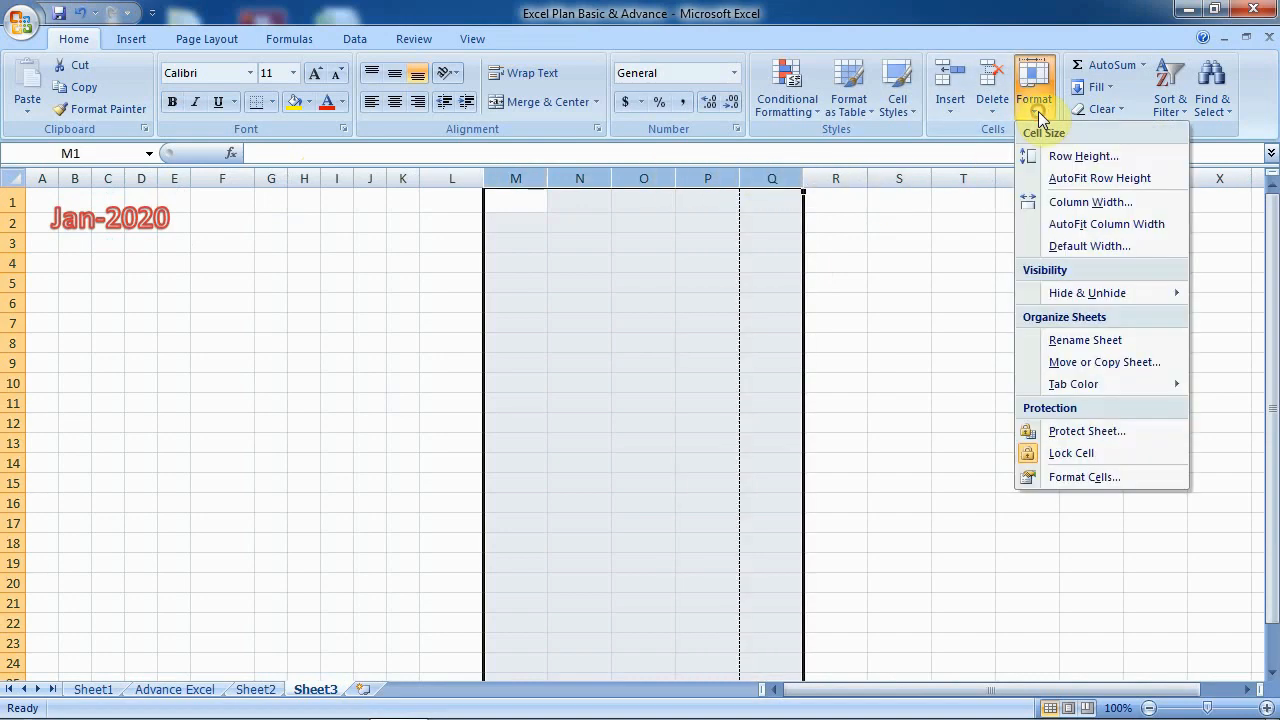
click(1056, 202)
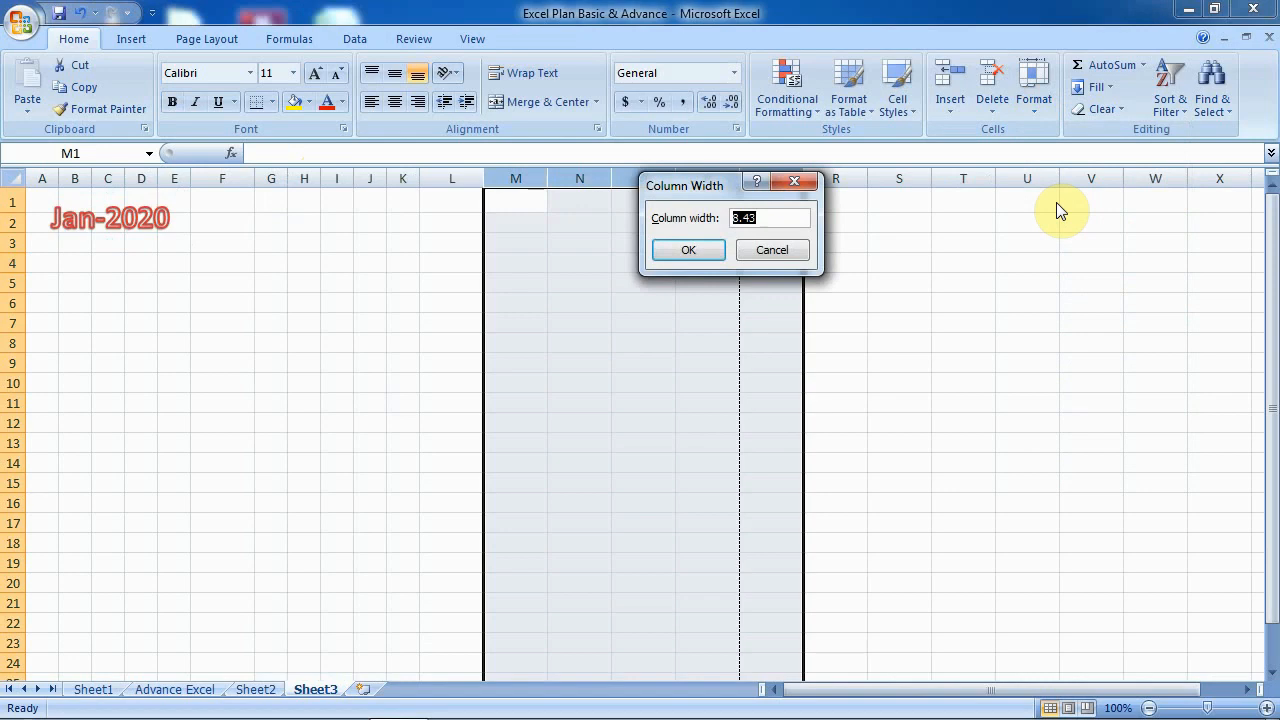
click(688, 250)
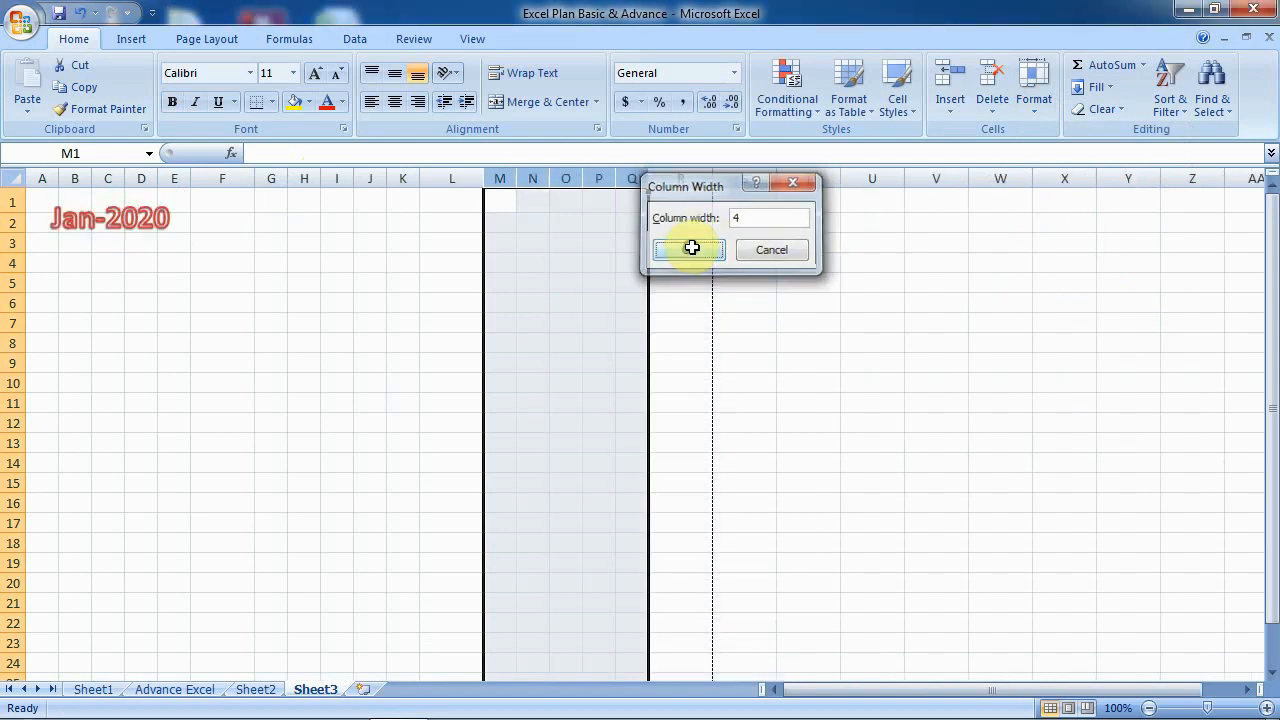
click(689, 303)
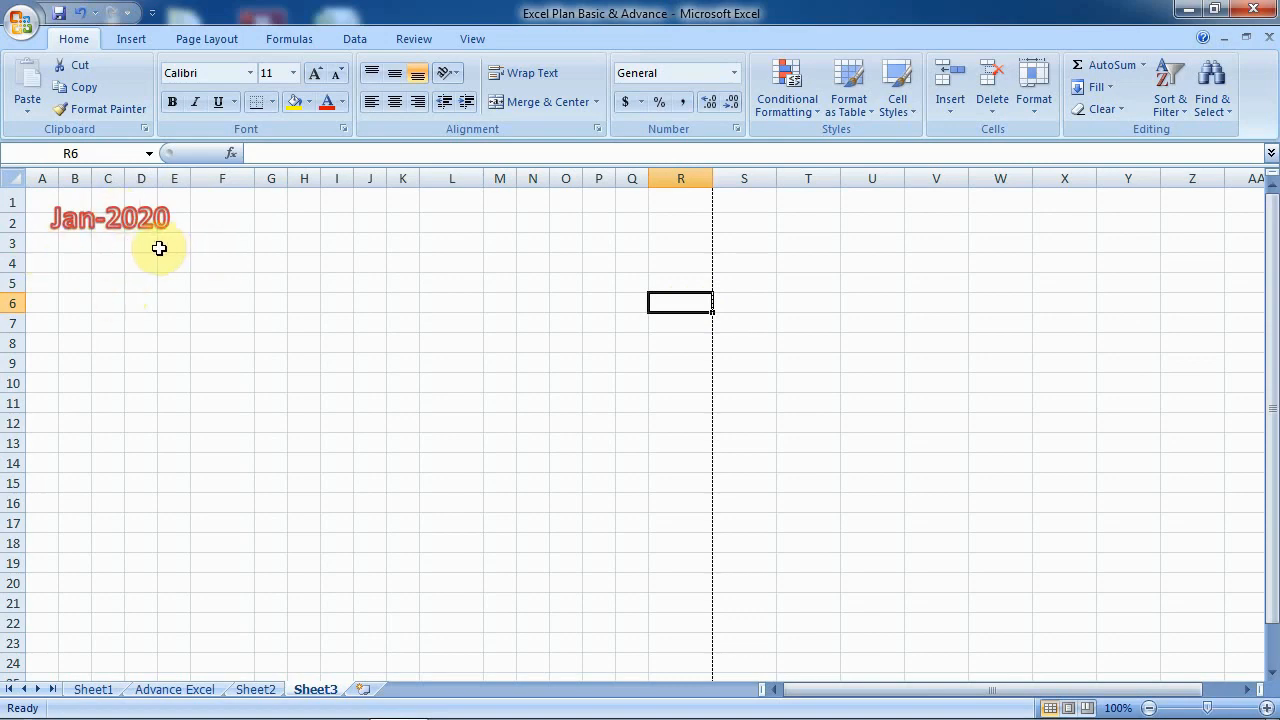
click(42, 248)
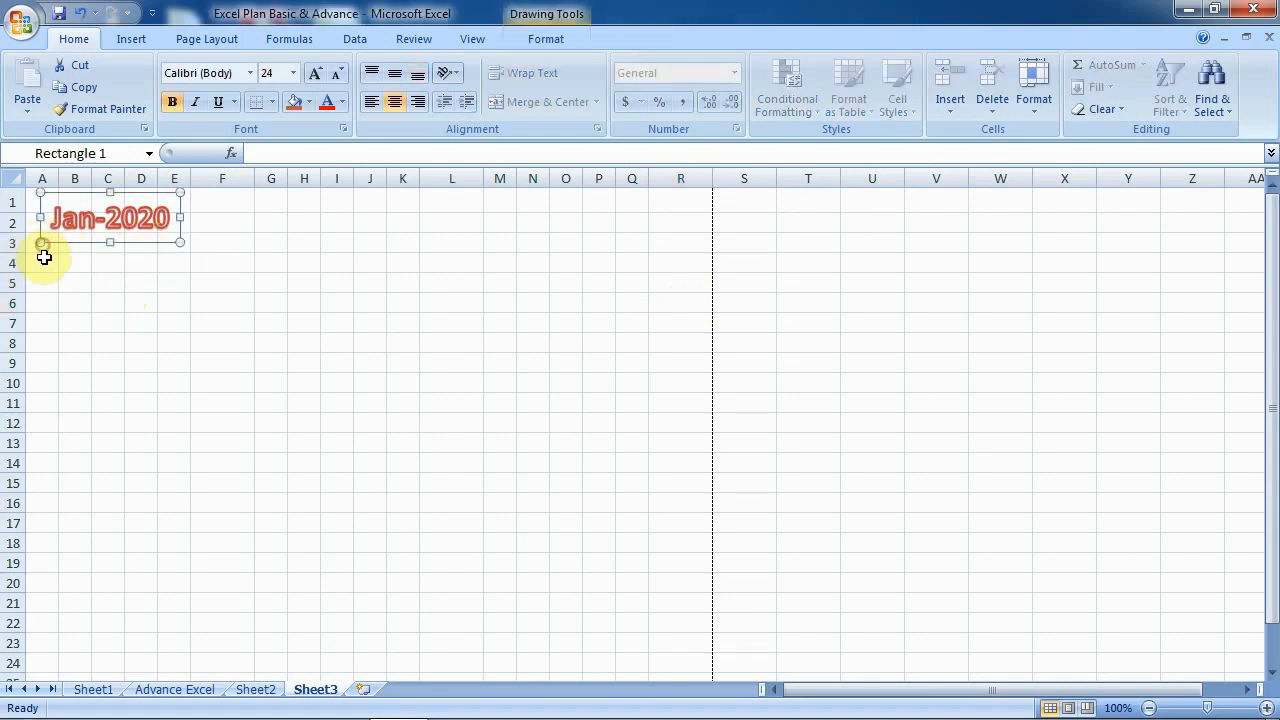
click(44, 262)
click(44, 283)
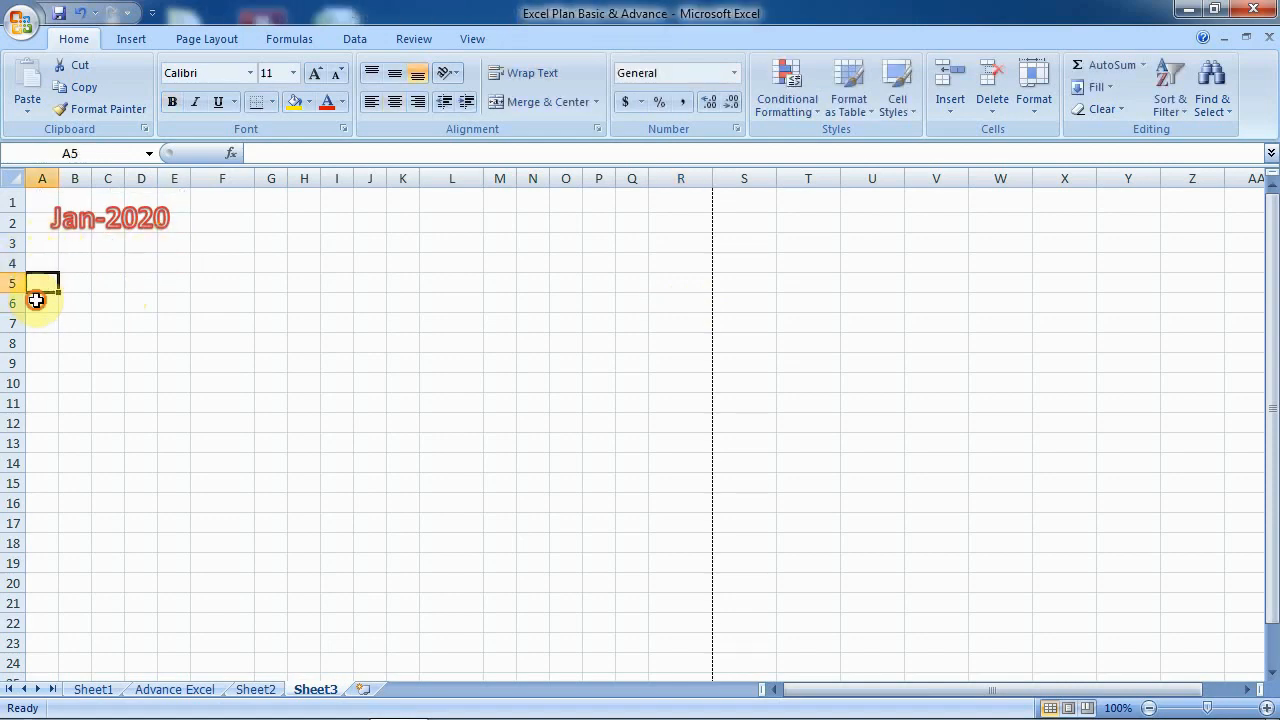
click(43, 303)
click(41, 319)
click(42, 341)
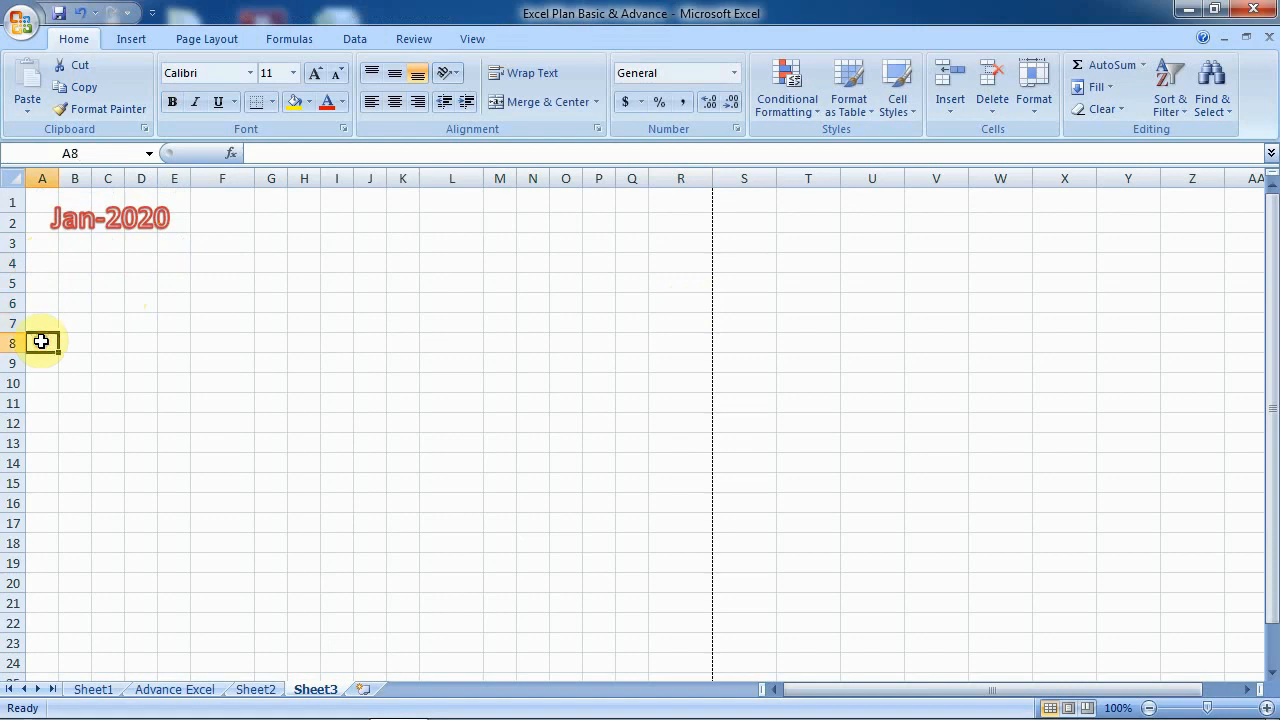
double_click(38, 366)
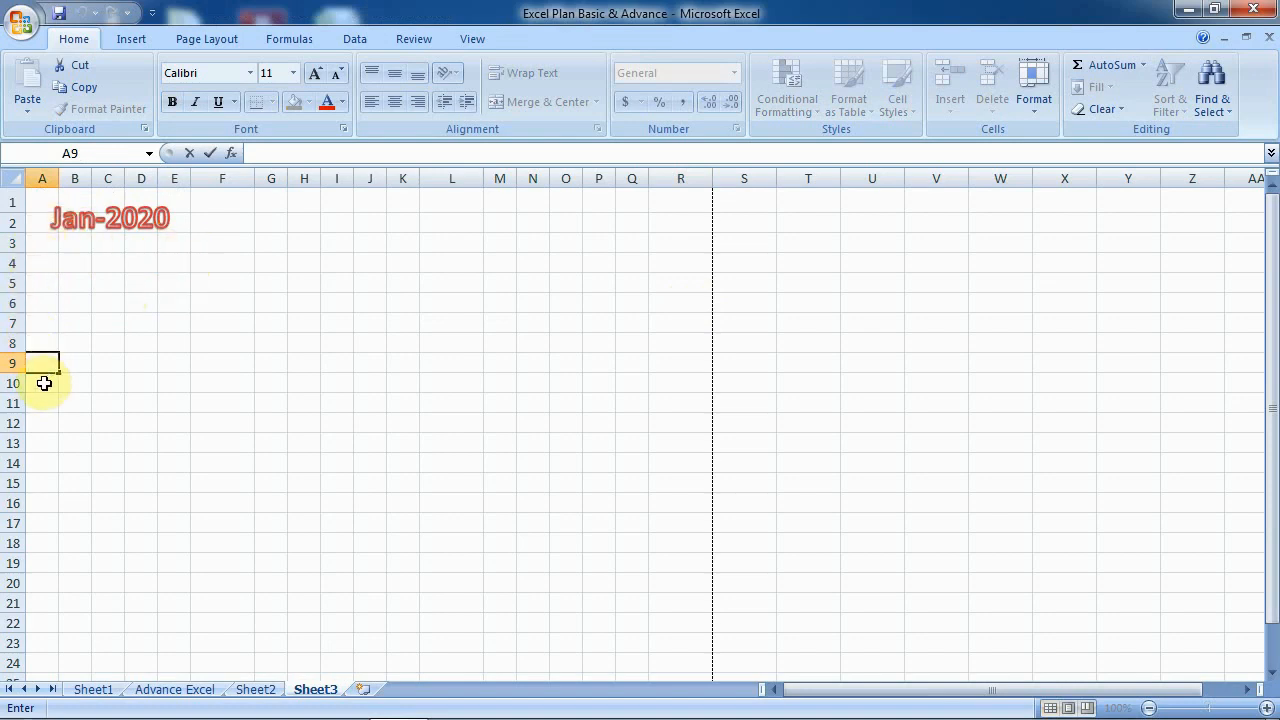
- Enter the weekday labels S, M, T, W, Th, Fr, Sa down cells A3 to A9
click(71, 400)
click(43, 246)
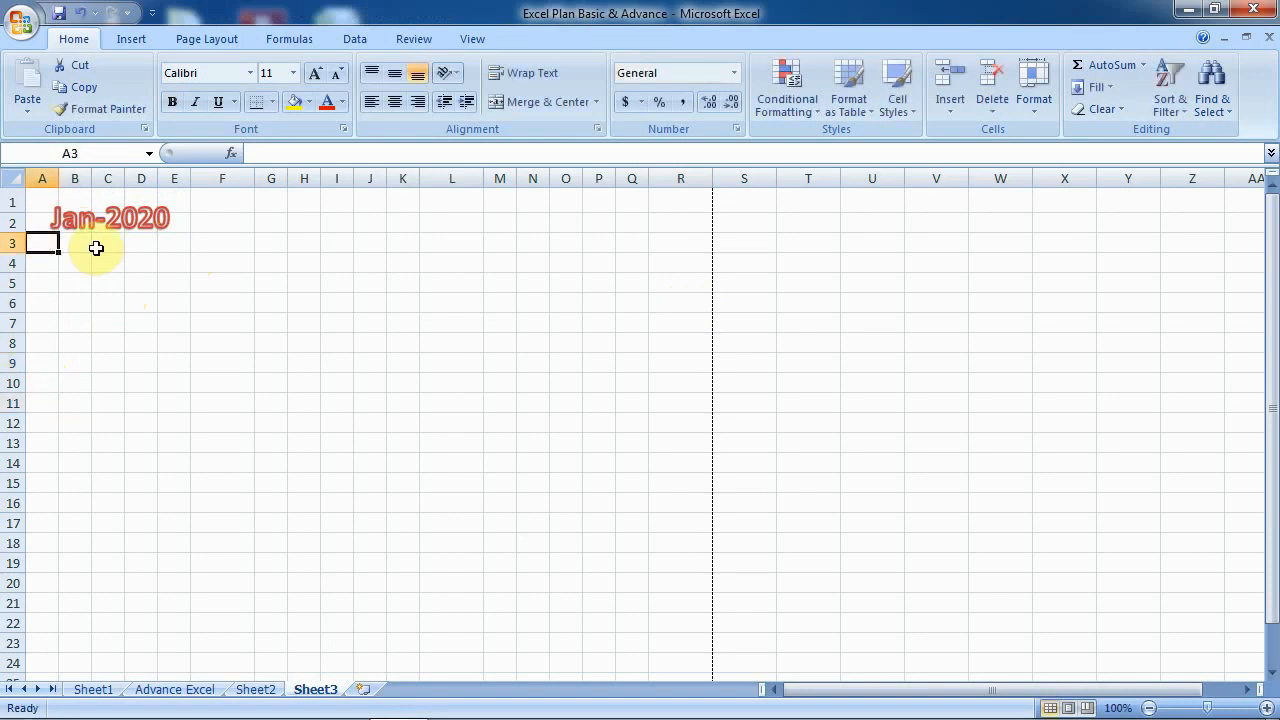
text(S)
key(Return)
text(M)
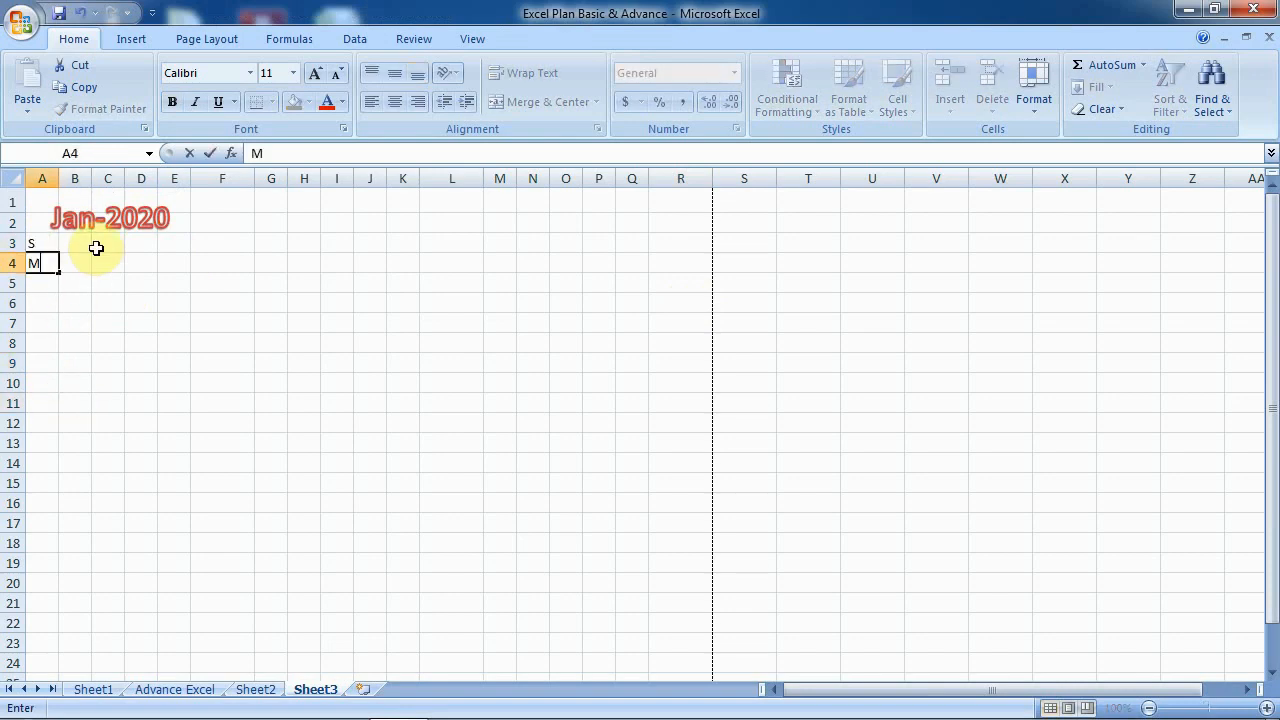
key(Return)
text(T)
key(Return)
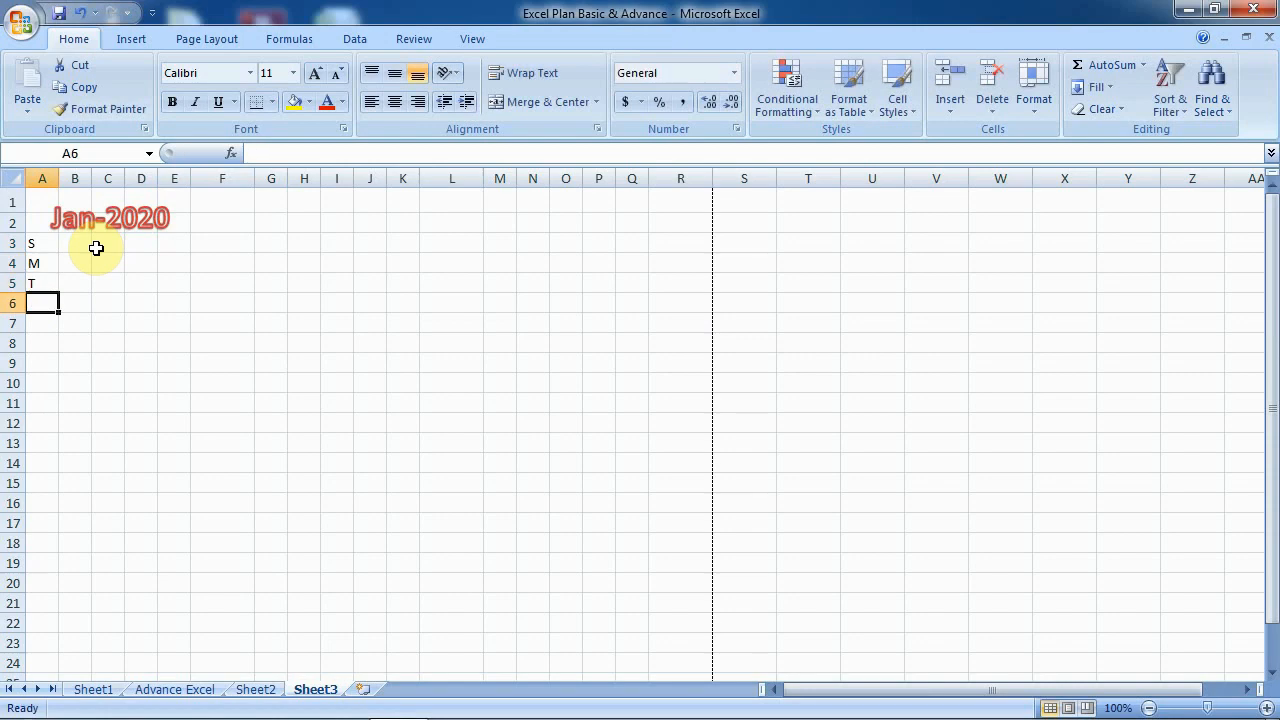
text(W)
key(Return)
text(Th)
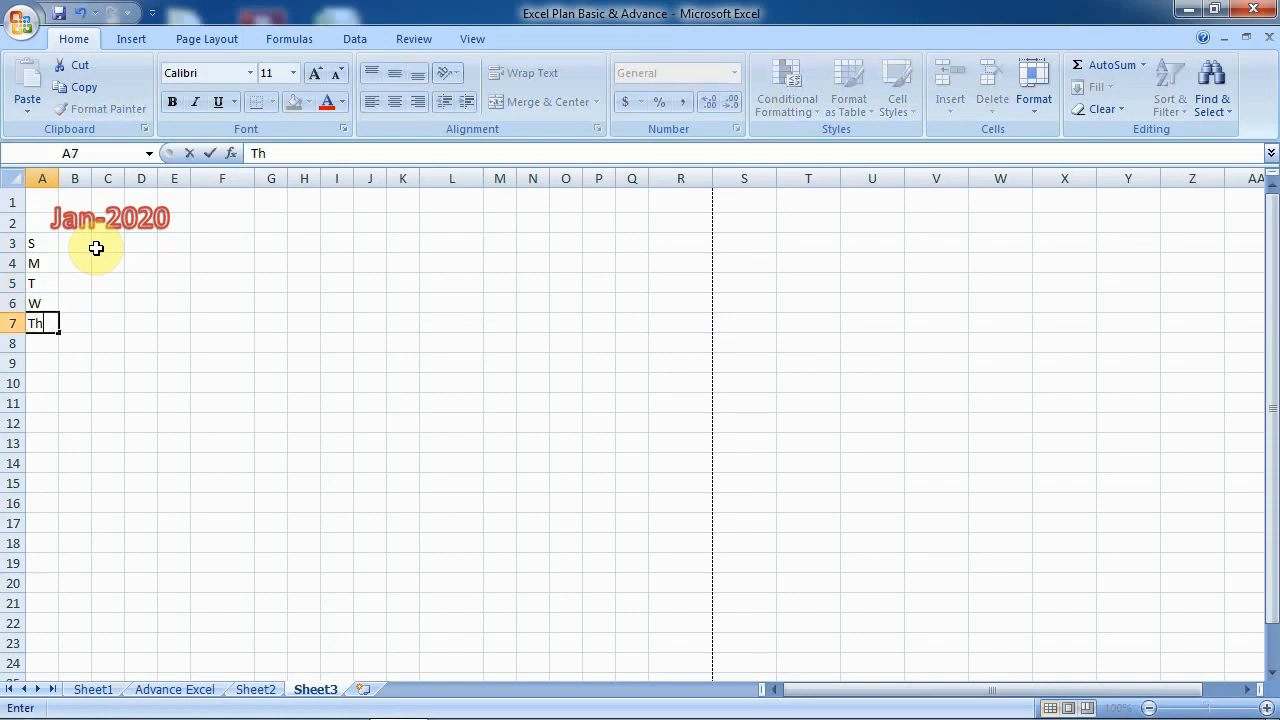
key(Return)
text(Fr)
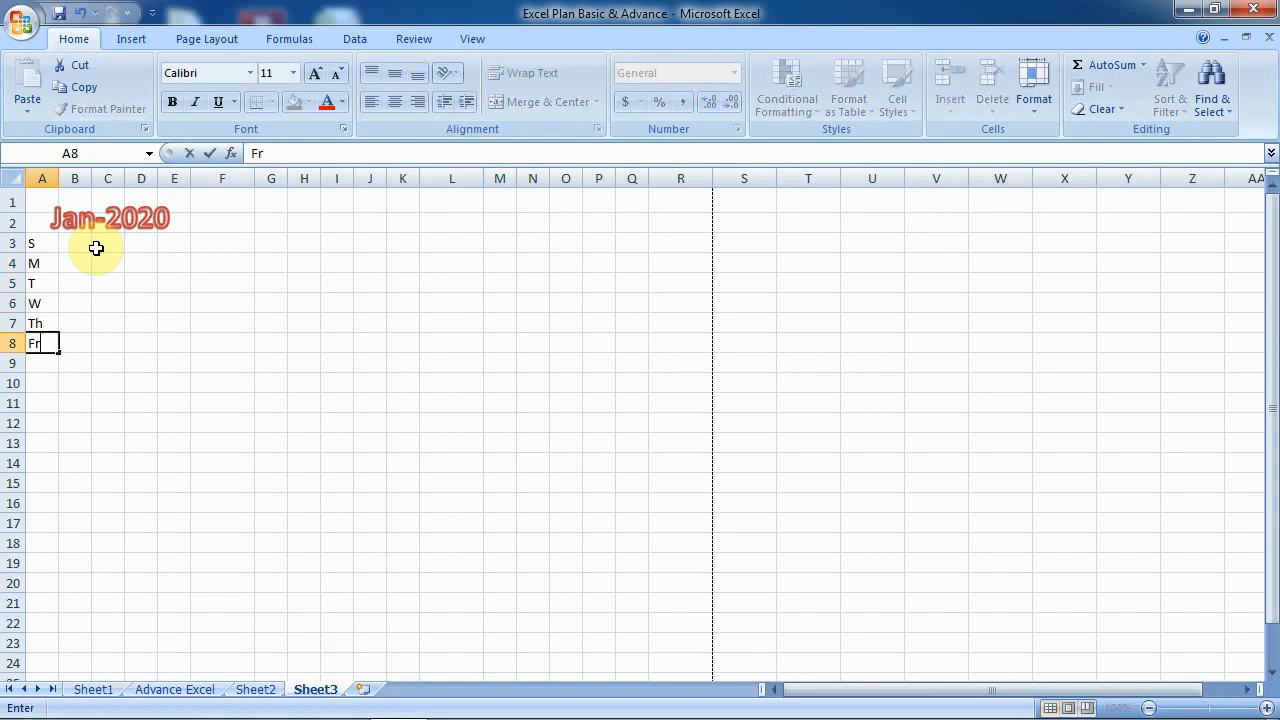
key(Return)
text(Sa)
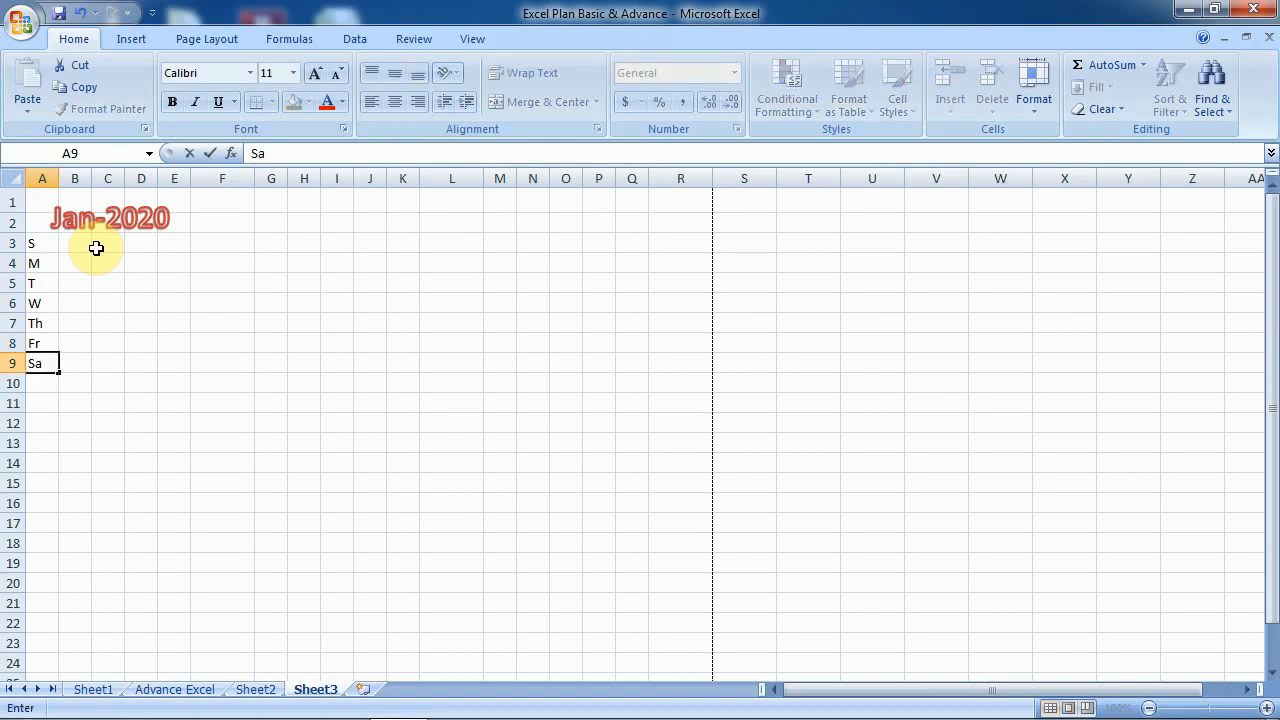
key(Return)
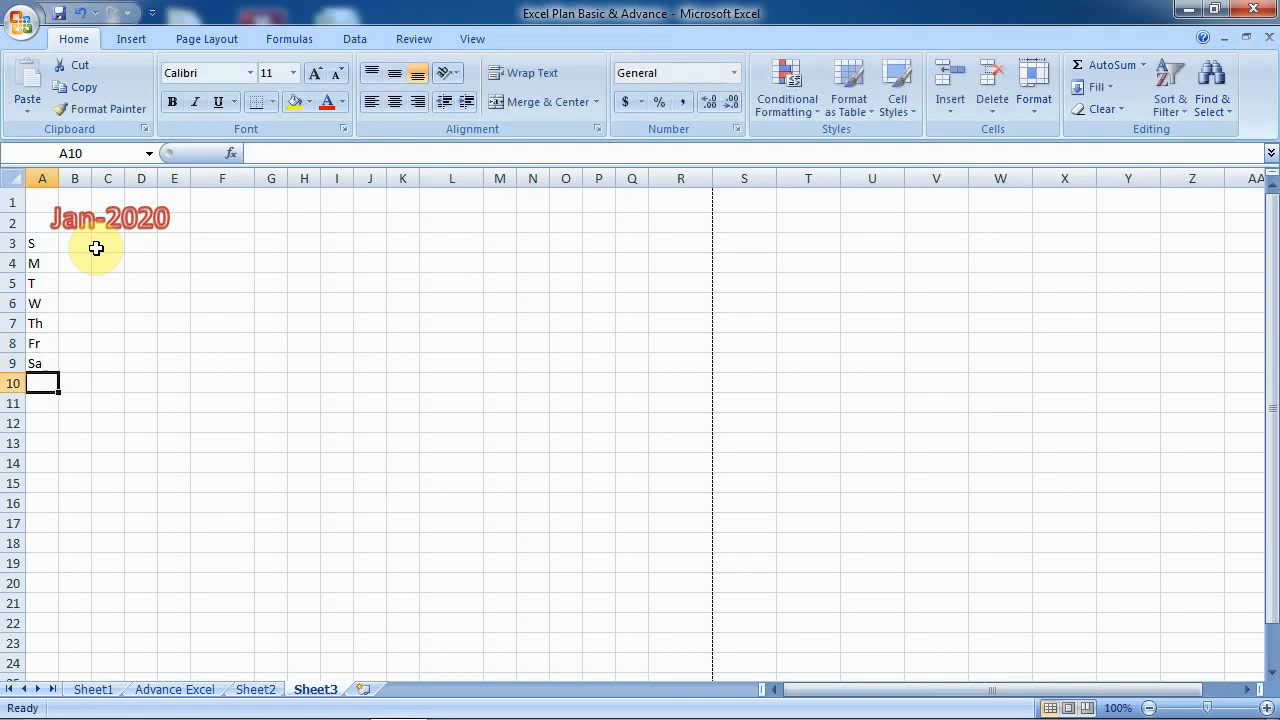
- Undo an accidental drag of the Jan-2020 title with Ctrl+Z
drag(34, 251, 40, 314)
key(ctrl+z)
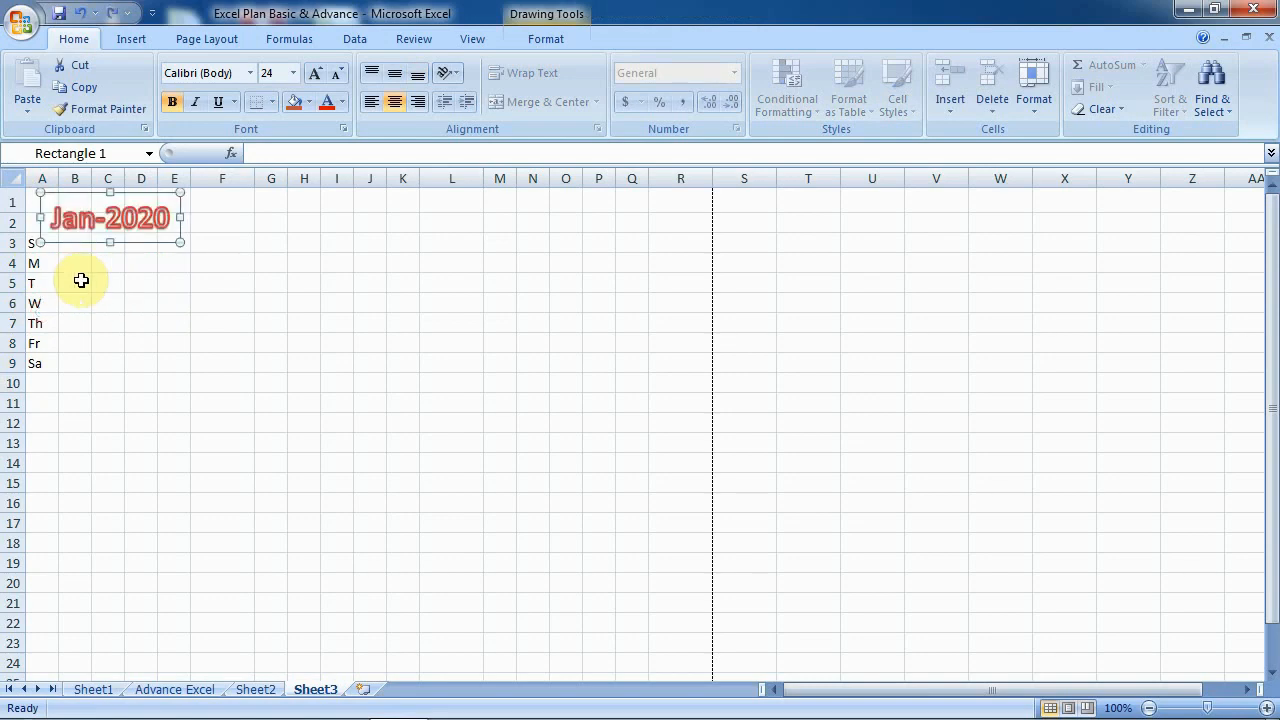
click(37, 258)
- Give the weekday labels in A3:A9 a yellow fill and bold text
drag(38, 249, 32, 362)
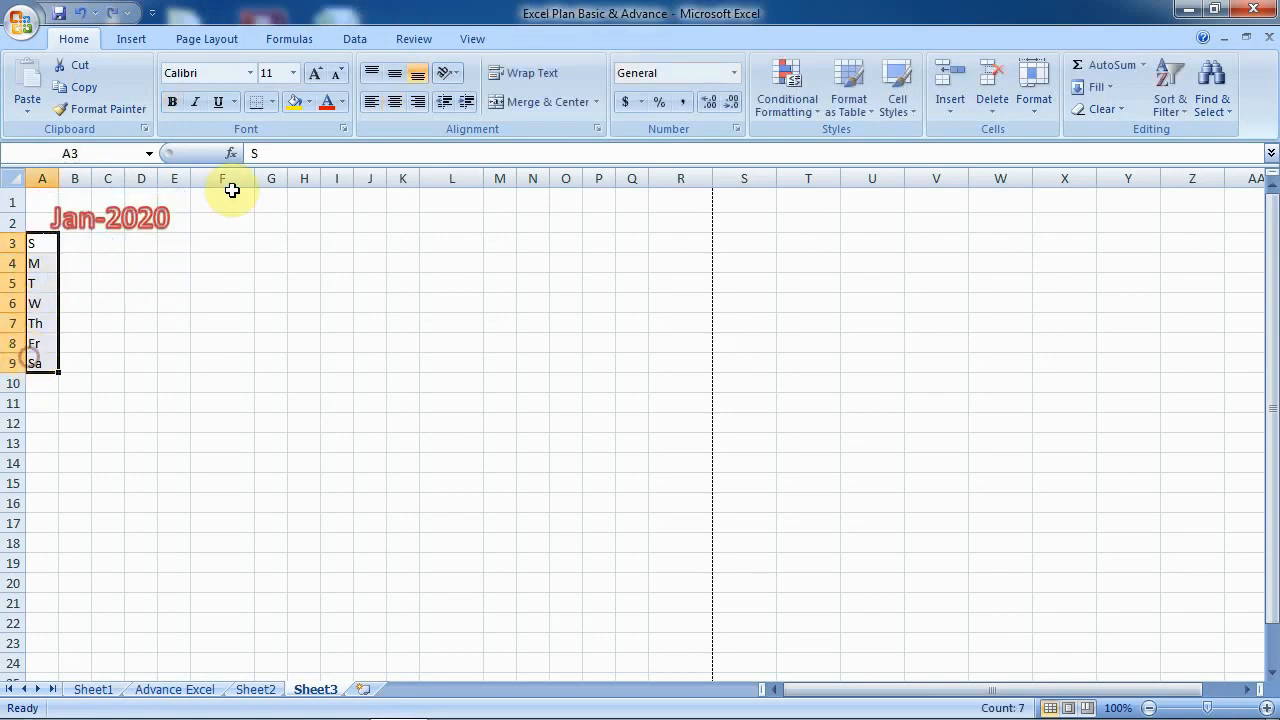
click(296, 106)
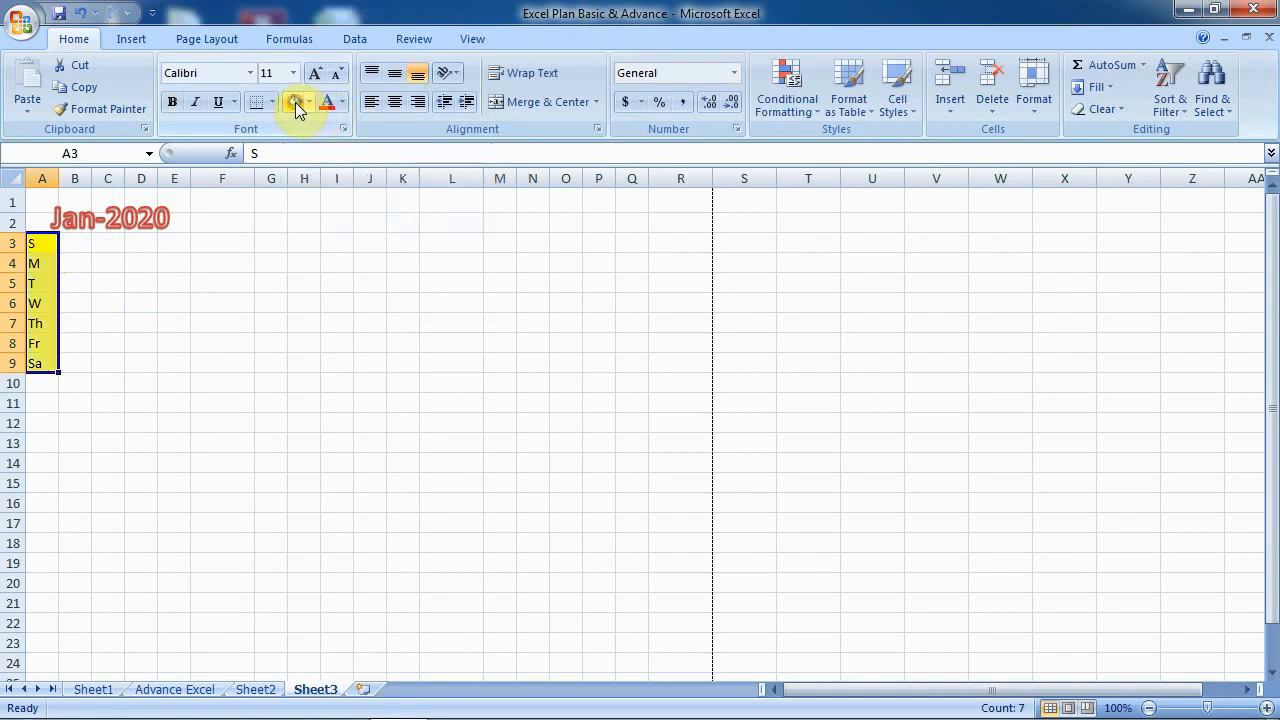
click(173, 103)
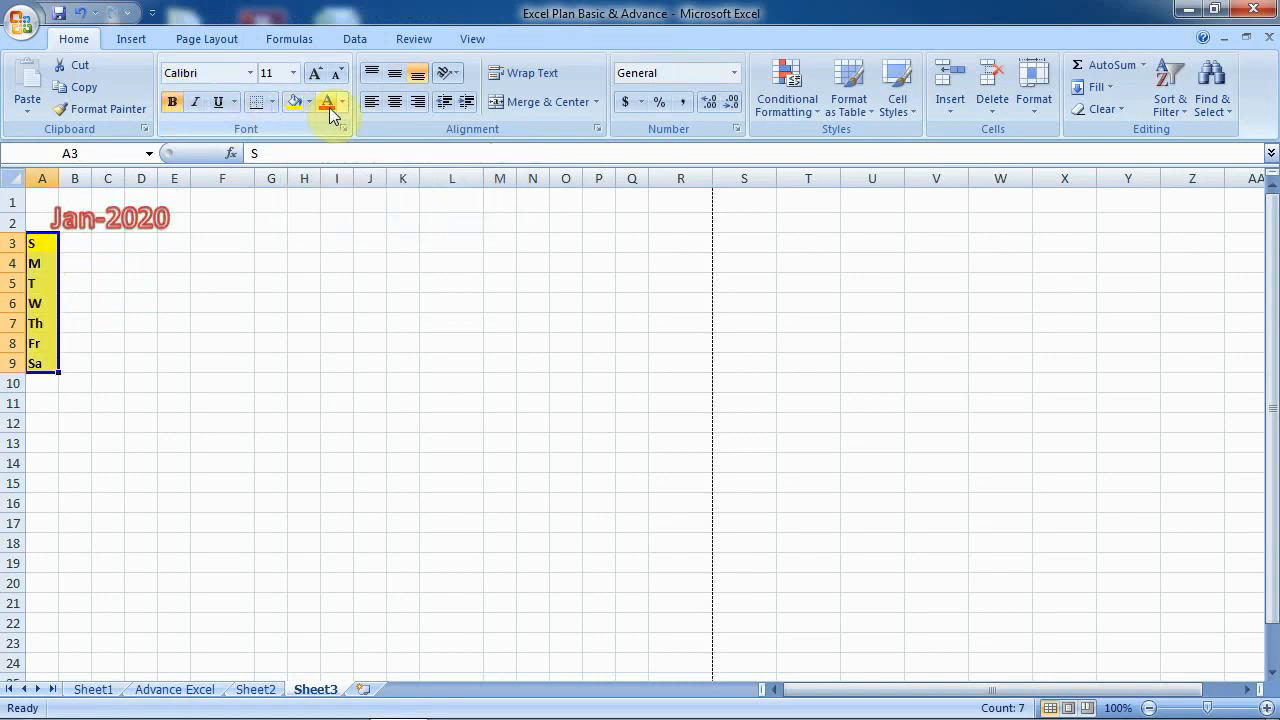
click(141, 423)
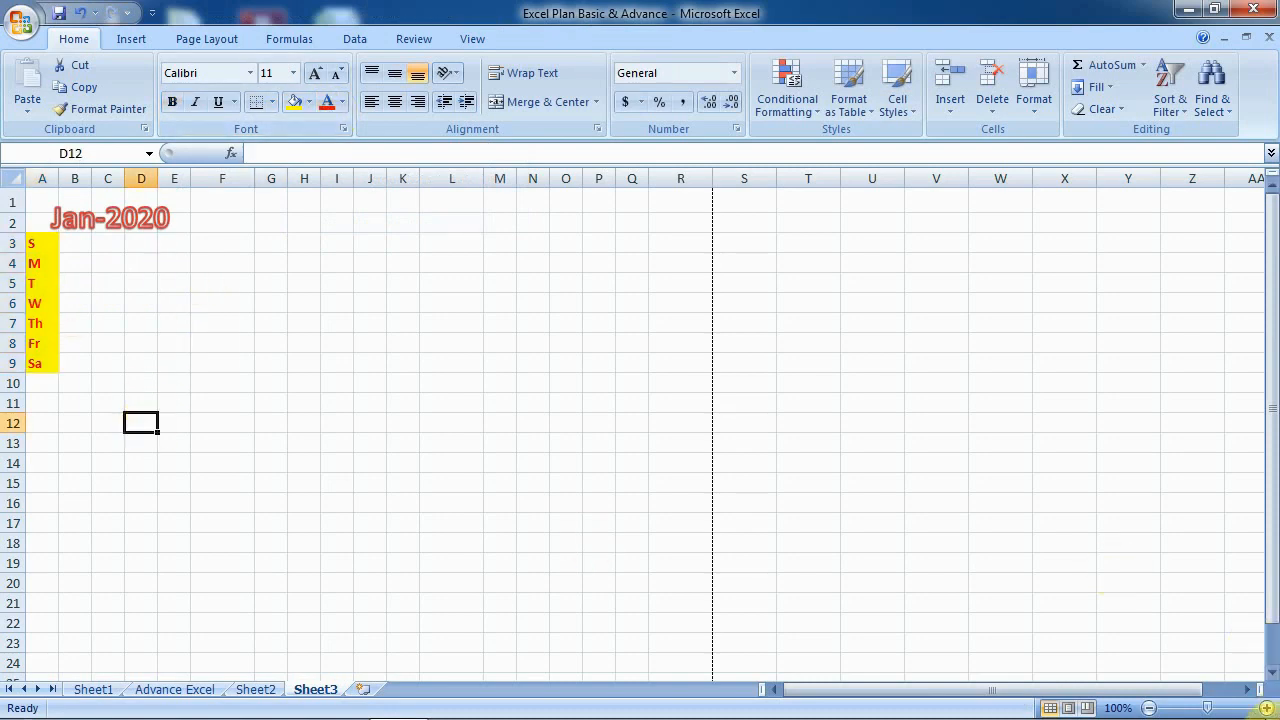
- Zoom the sheet to 130% and select an empty cell beside the labels
click(1266, 707)
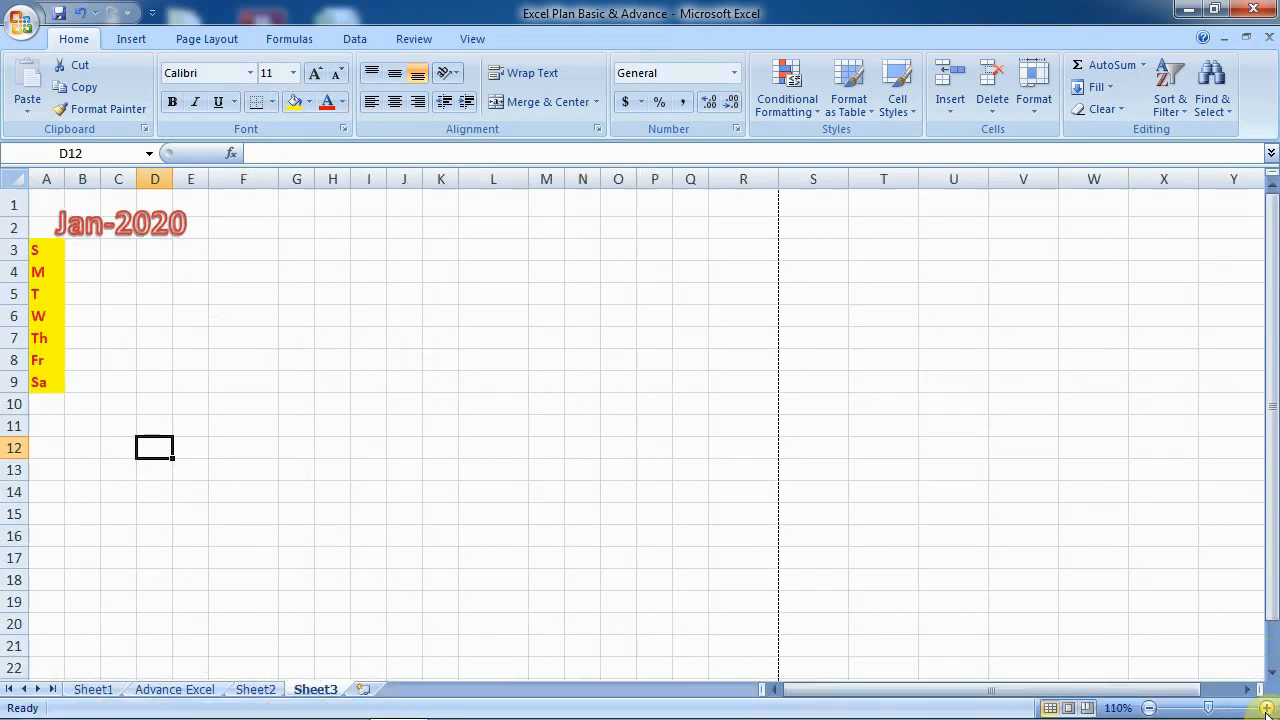
click(1266, 707)
click(1266, 707)
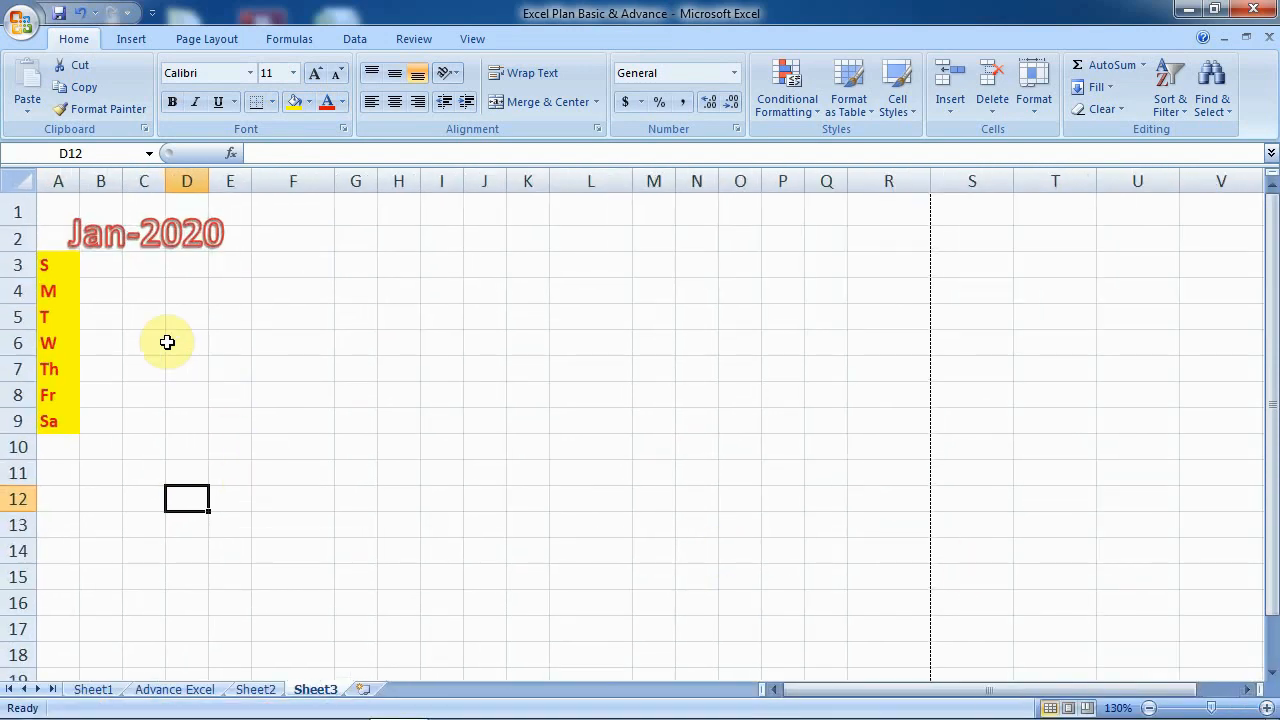
click(112, 266)
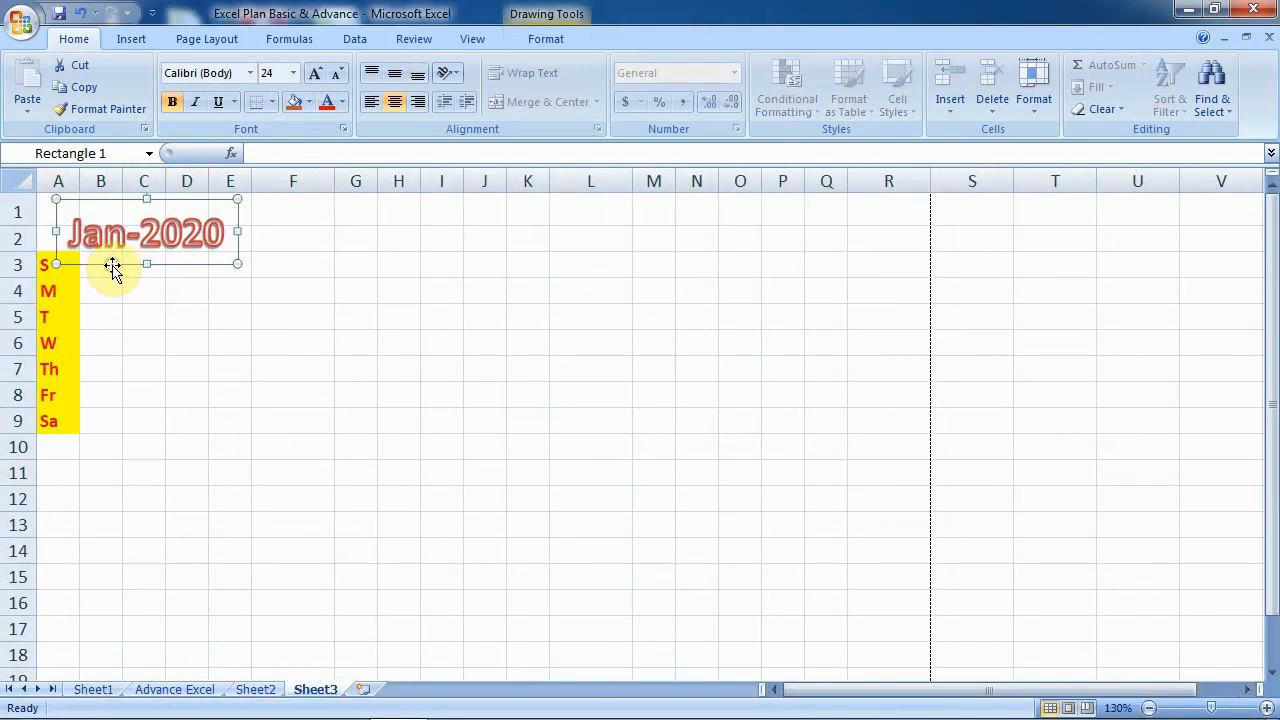
click(135, 313)
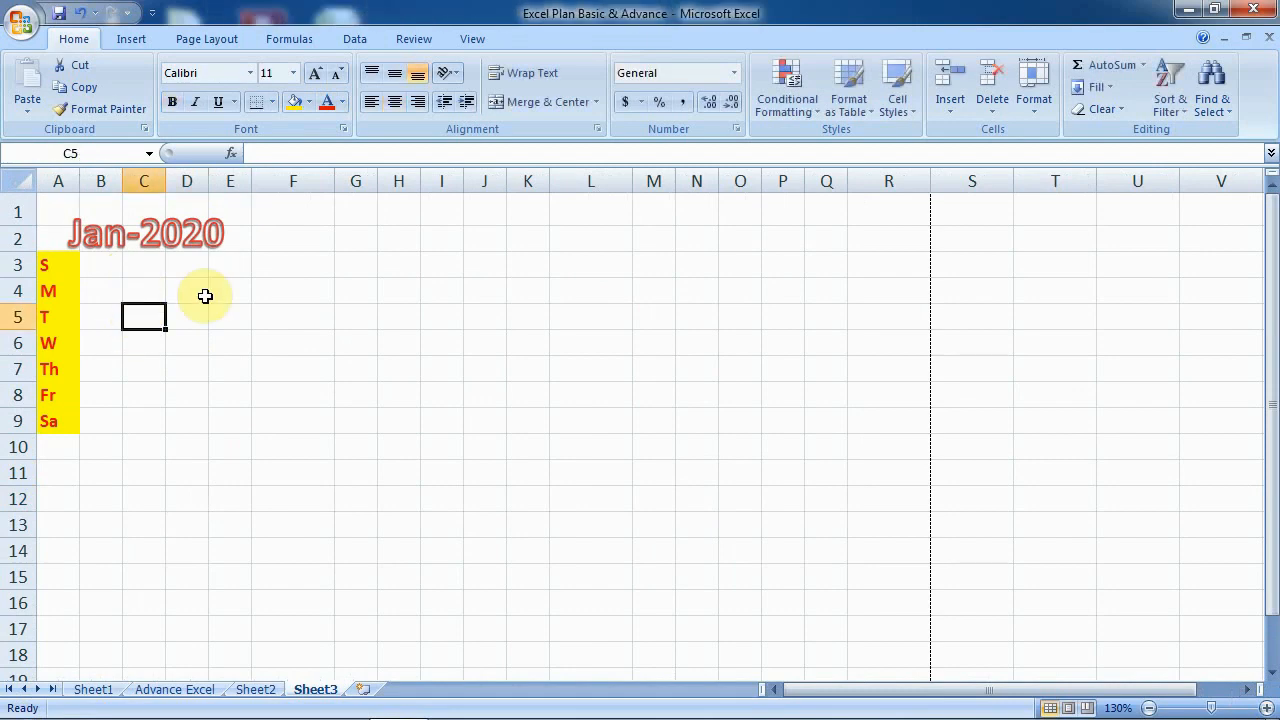
click(259, 312)
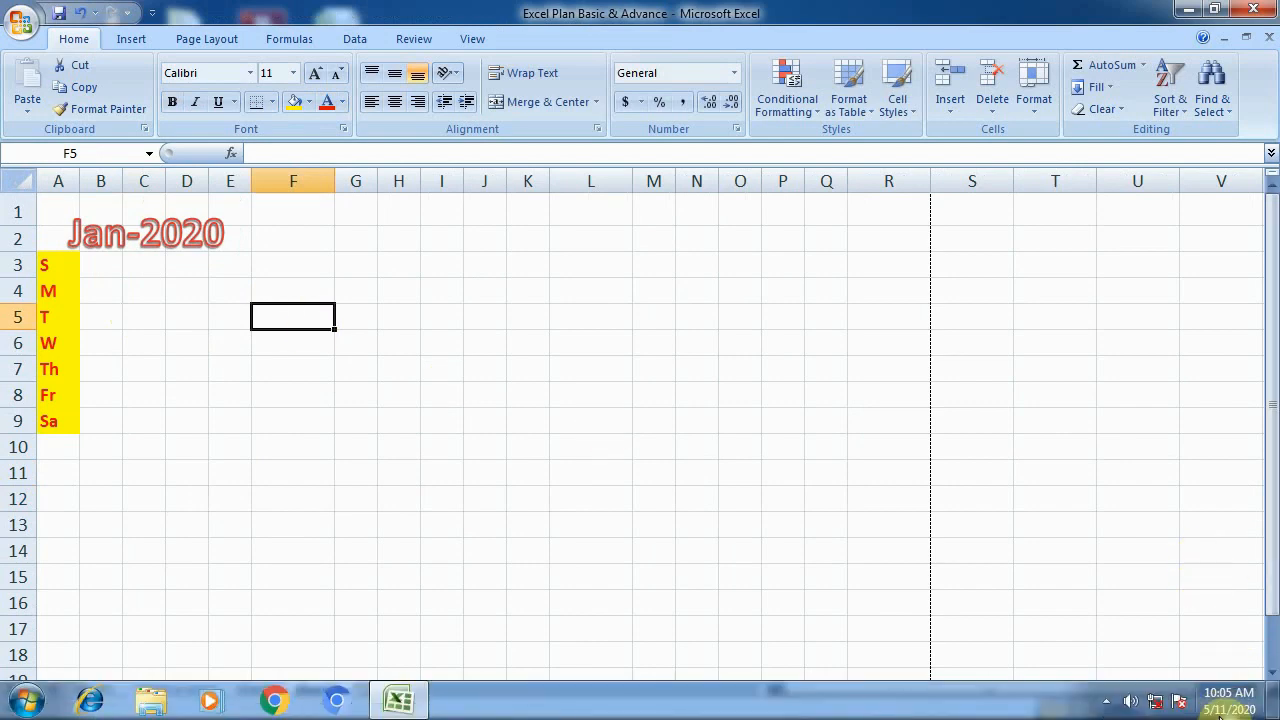
click(1222, 710)
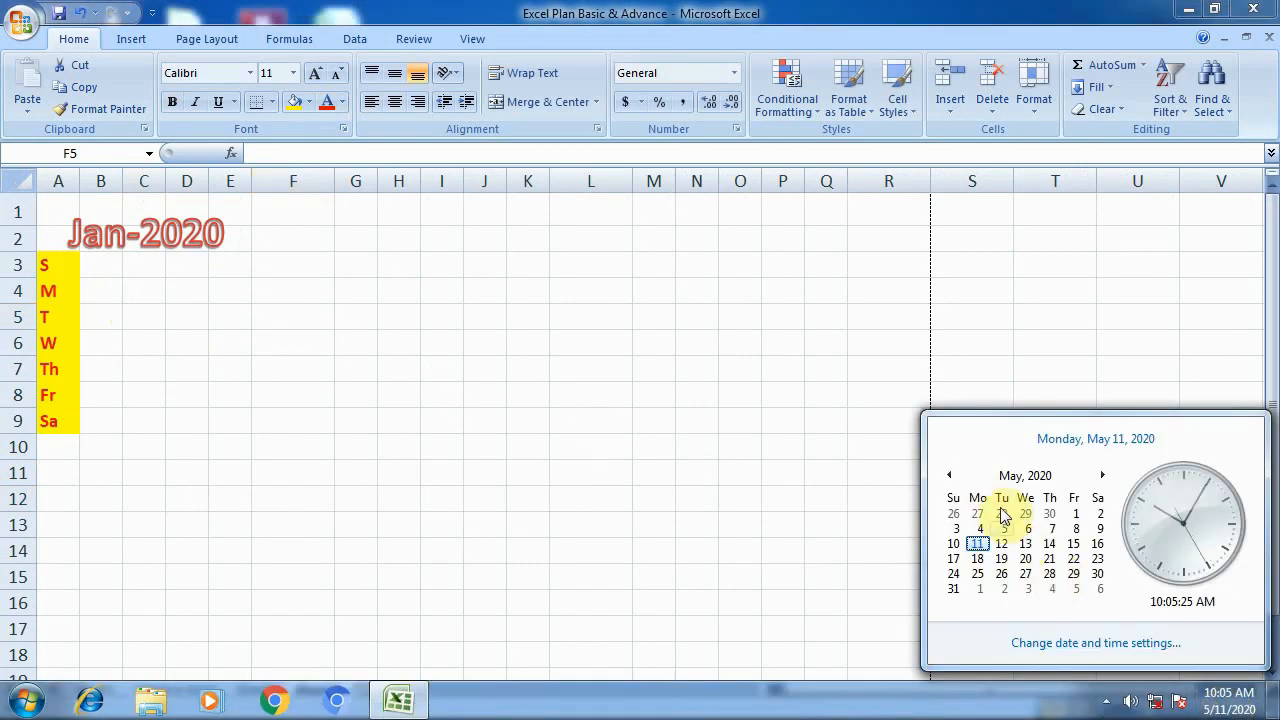
click(950, 476)
click(950, 476)
click(950, 476)
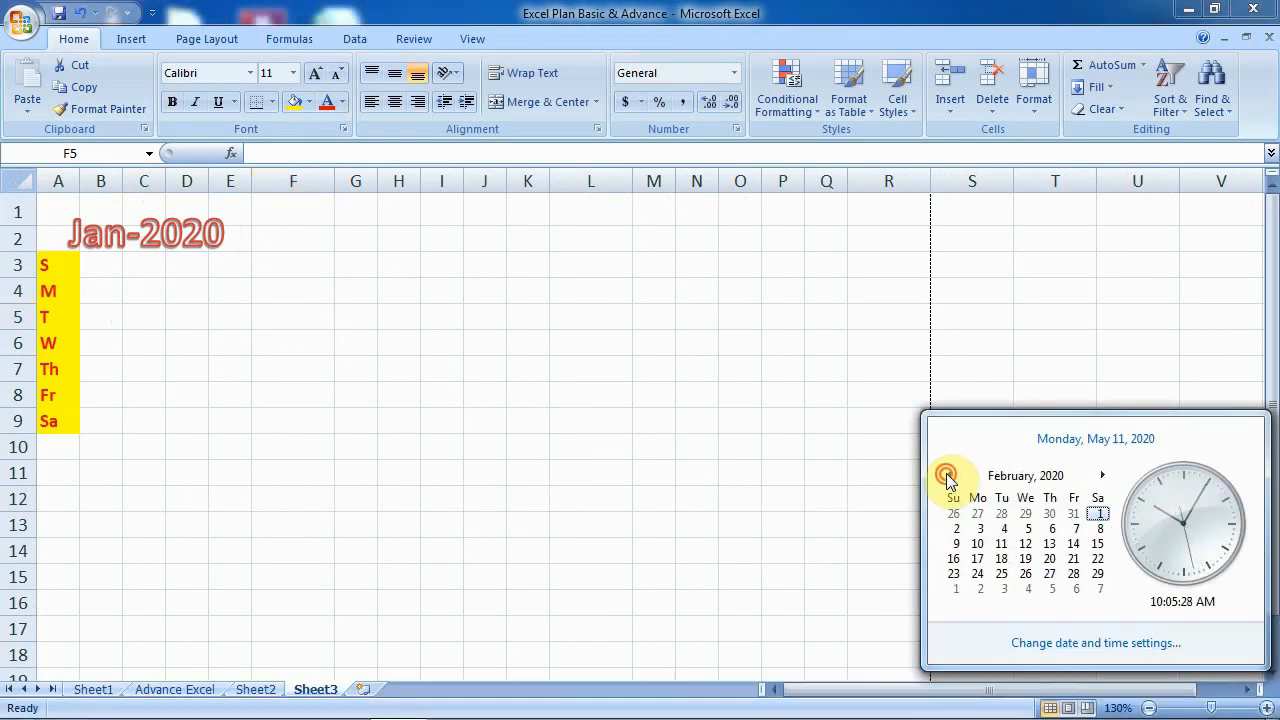
click(950, 476)
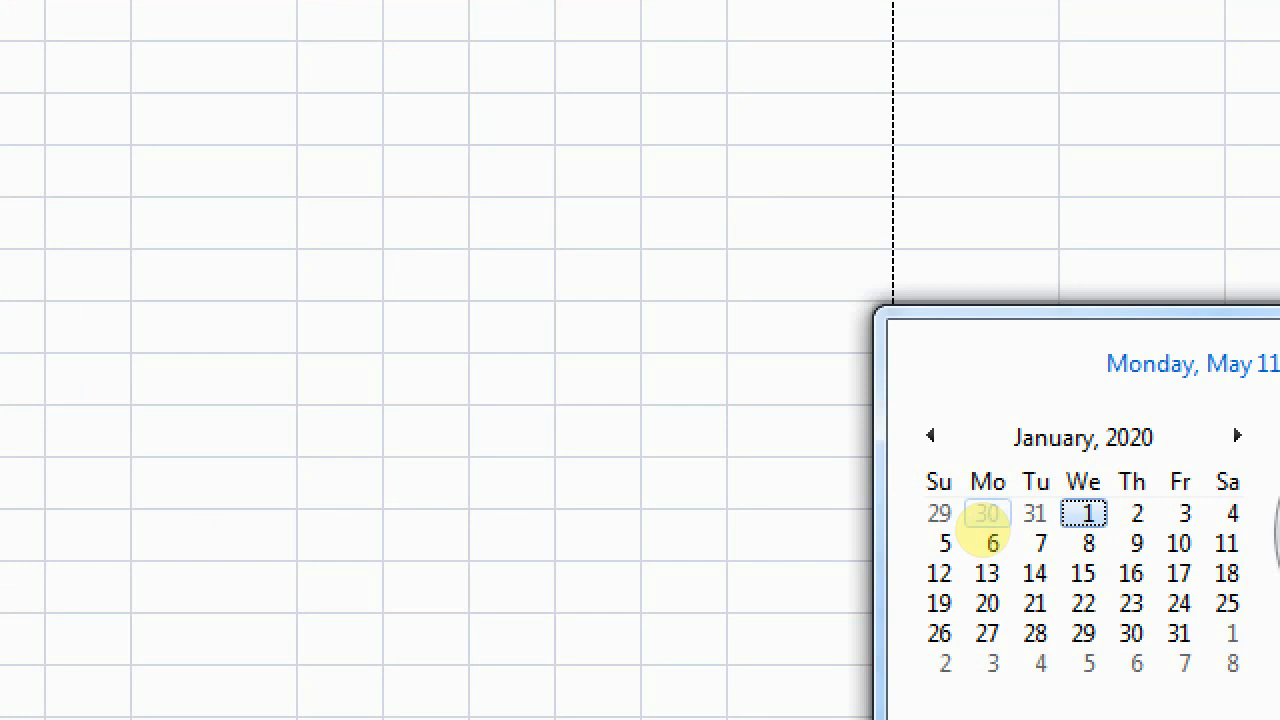
key(Escape)
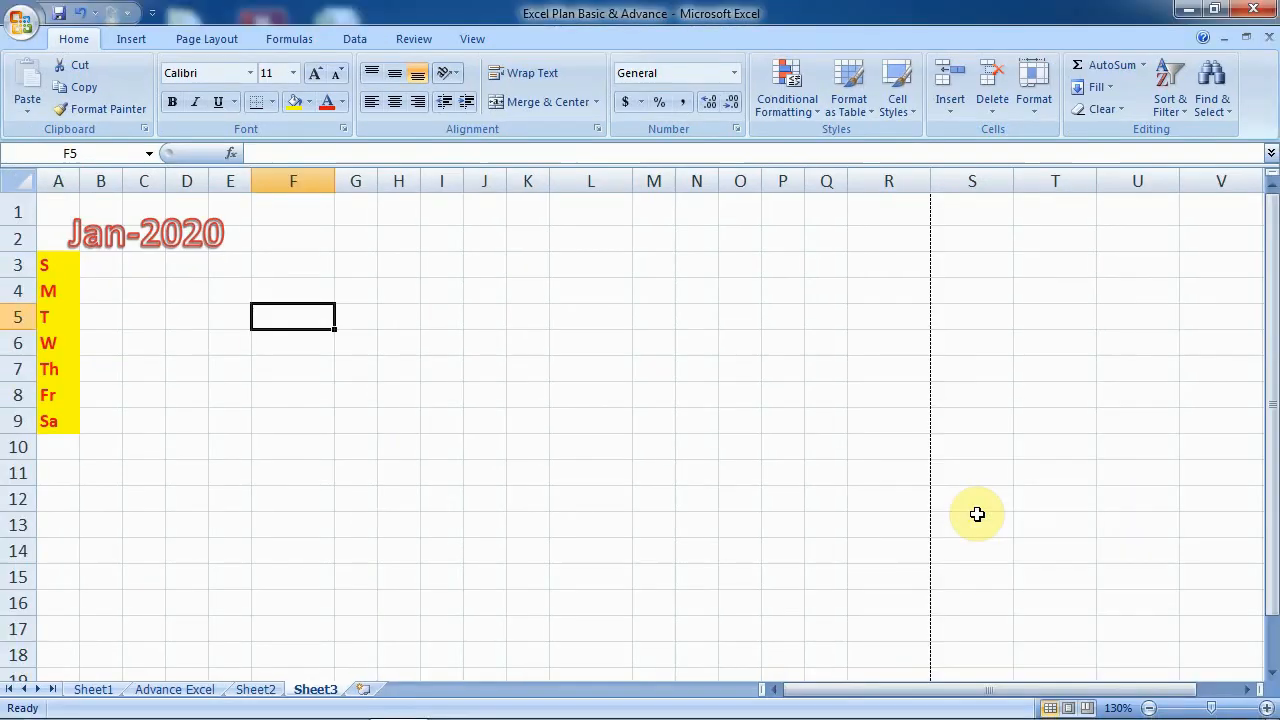
- Enter January dates 1–4 down B6:B9, starting Wednesday, and 5 in C3
click(106, 341)
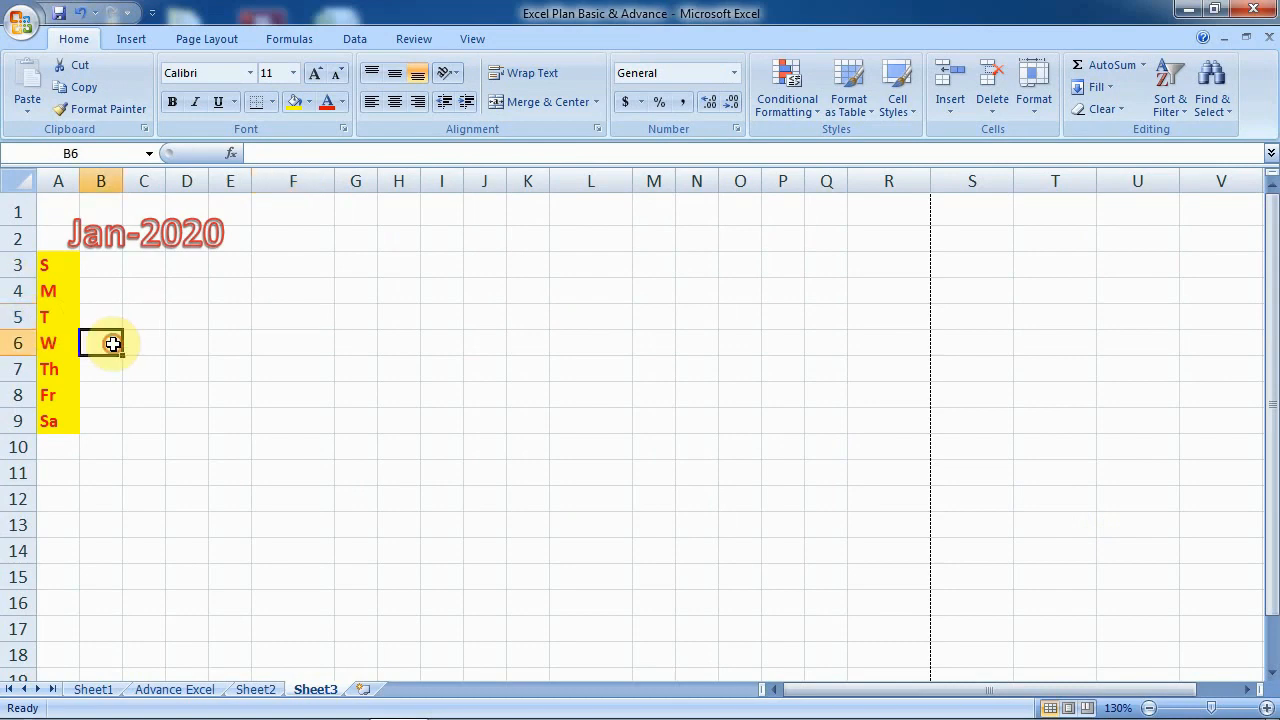
text(1)
key(Return)
text(2)
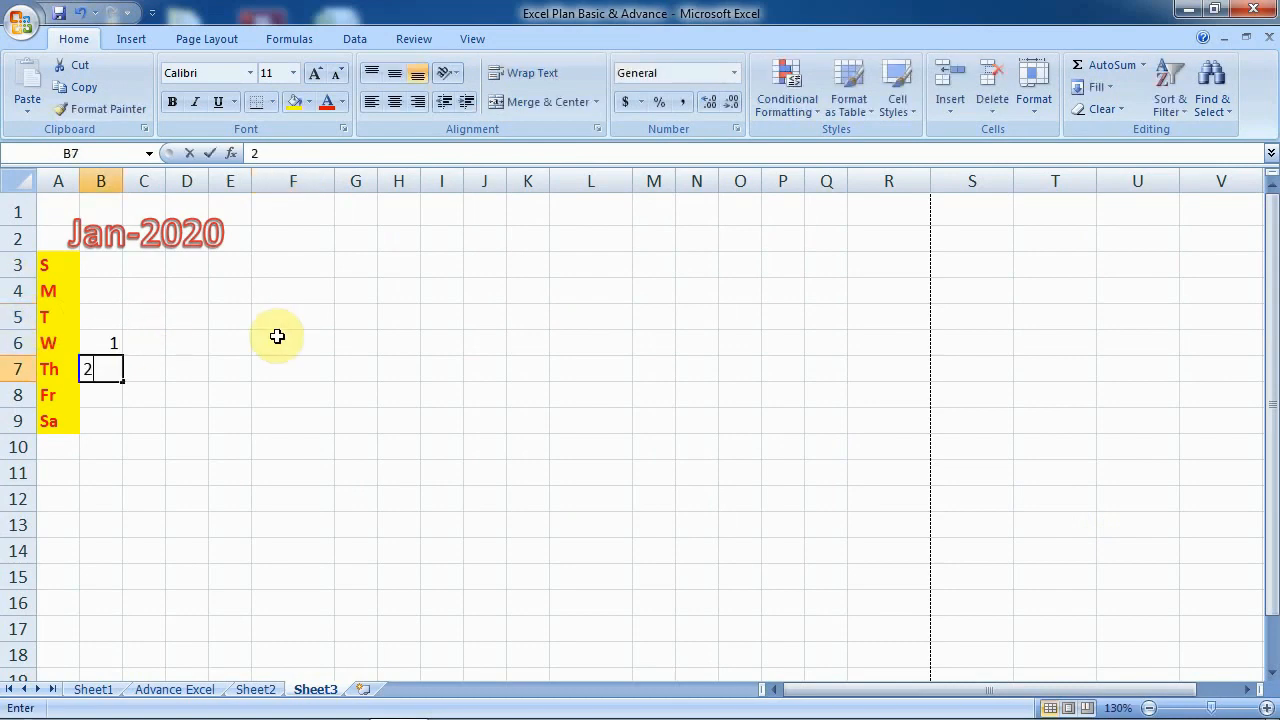
key(Return)
text(3)
key(Return)
text(4)
key(Right)
key(Up)
key(Up)
key(Up)
key(Up)
key(Up)
key(Up)
key(Up)
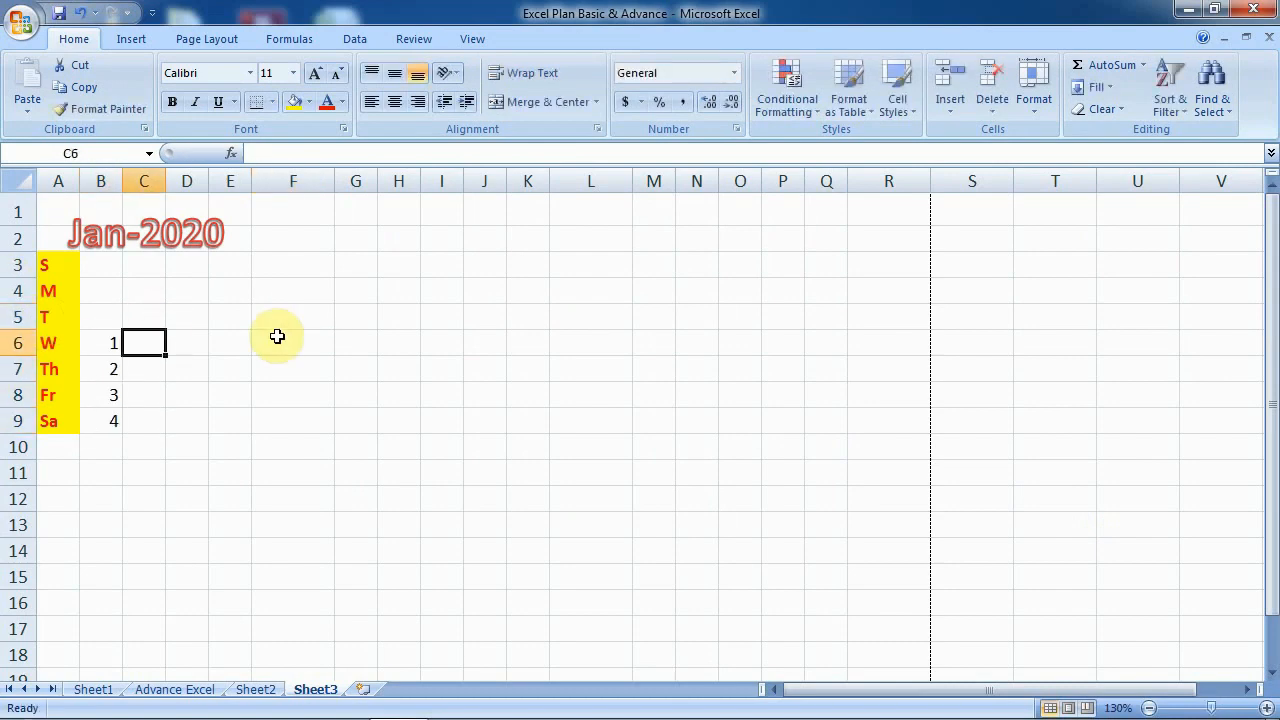
key(Down)
text(5)
key(Return)
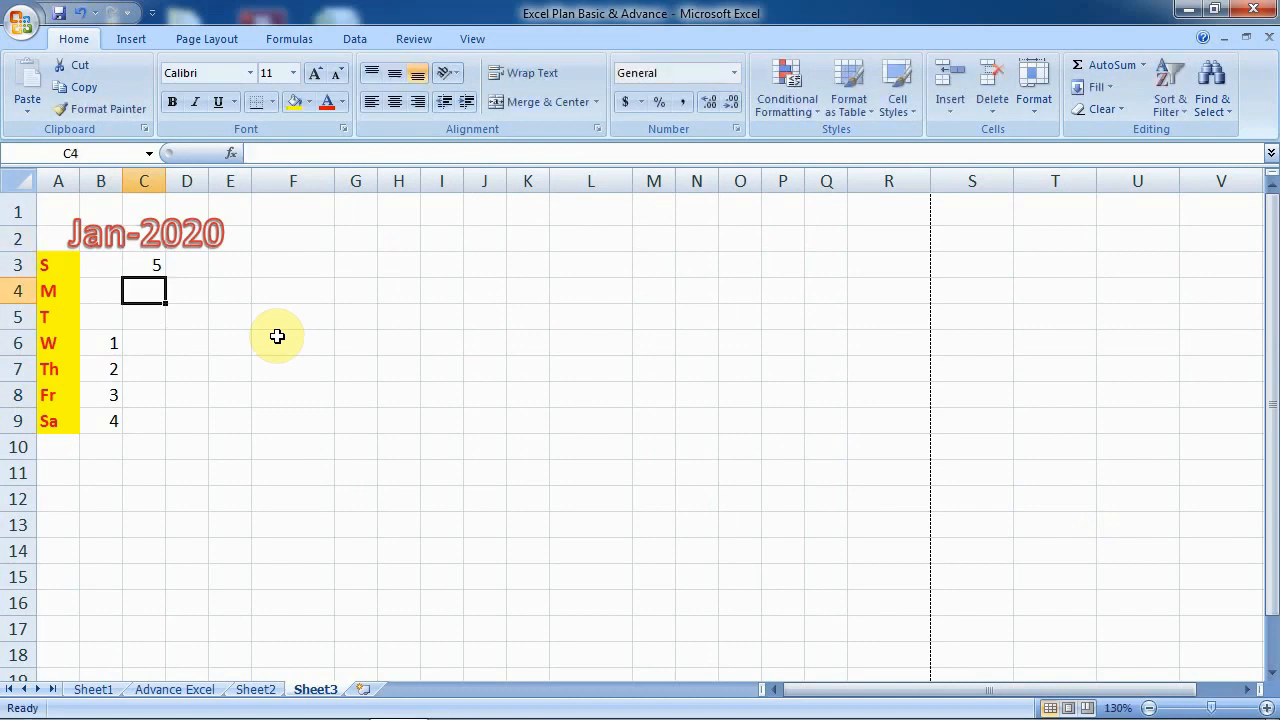
- Fill dates 6–11 down column C from the Monday row
click(163, 257)
click(154, 310)
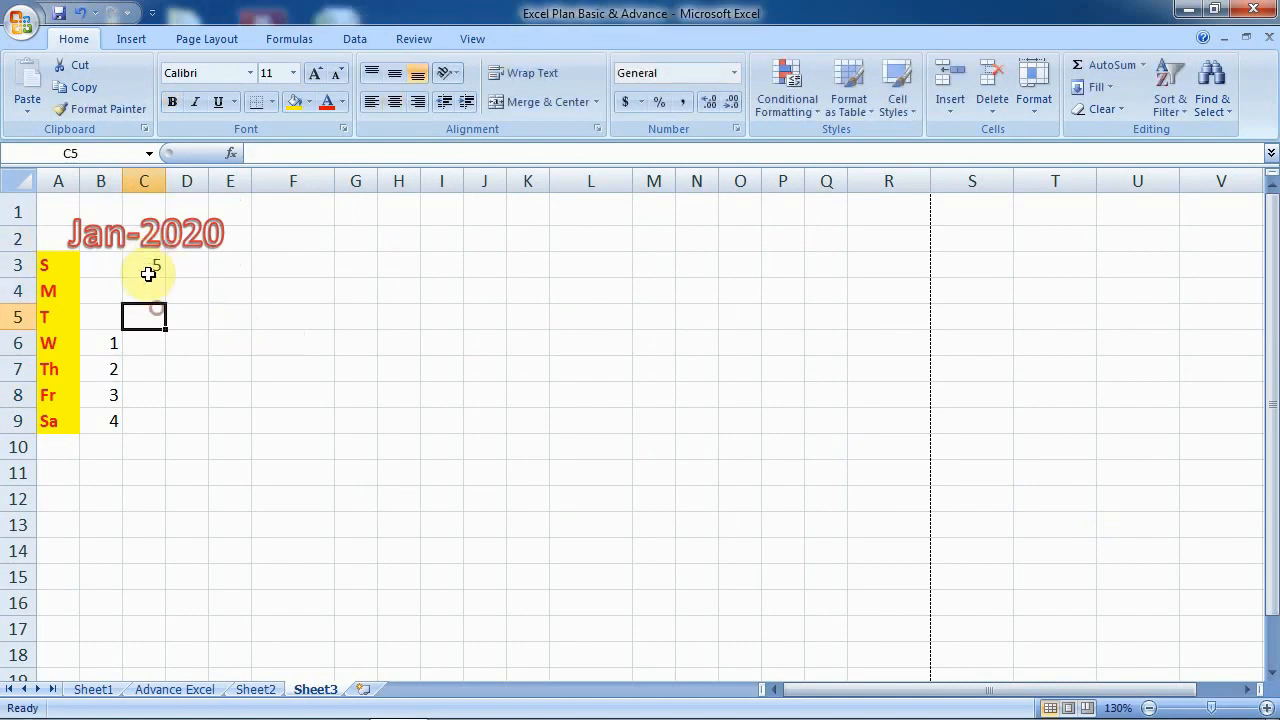
click(150, 259)
click(153, 296)
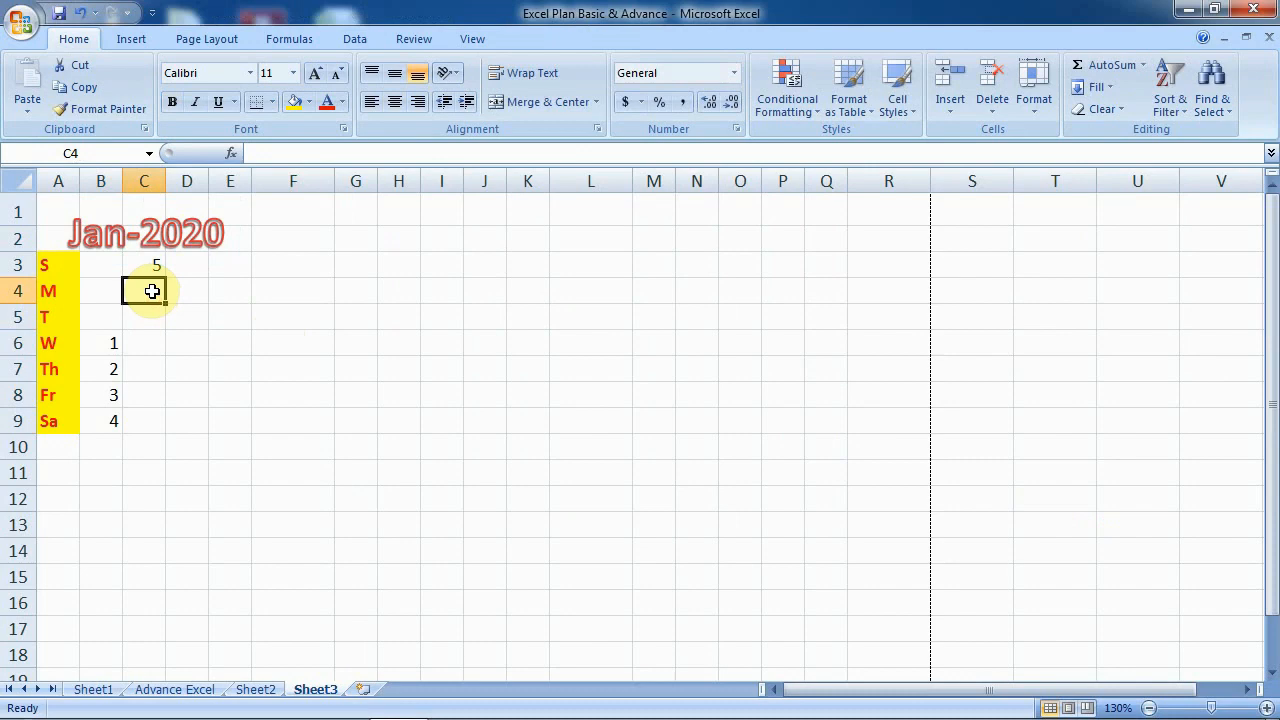
text(6)
key(Return)
text(7)
key(Return)
text(8)
key(Return)
text(9)
key(Return)
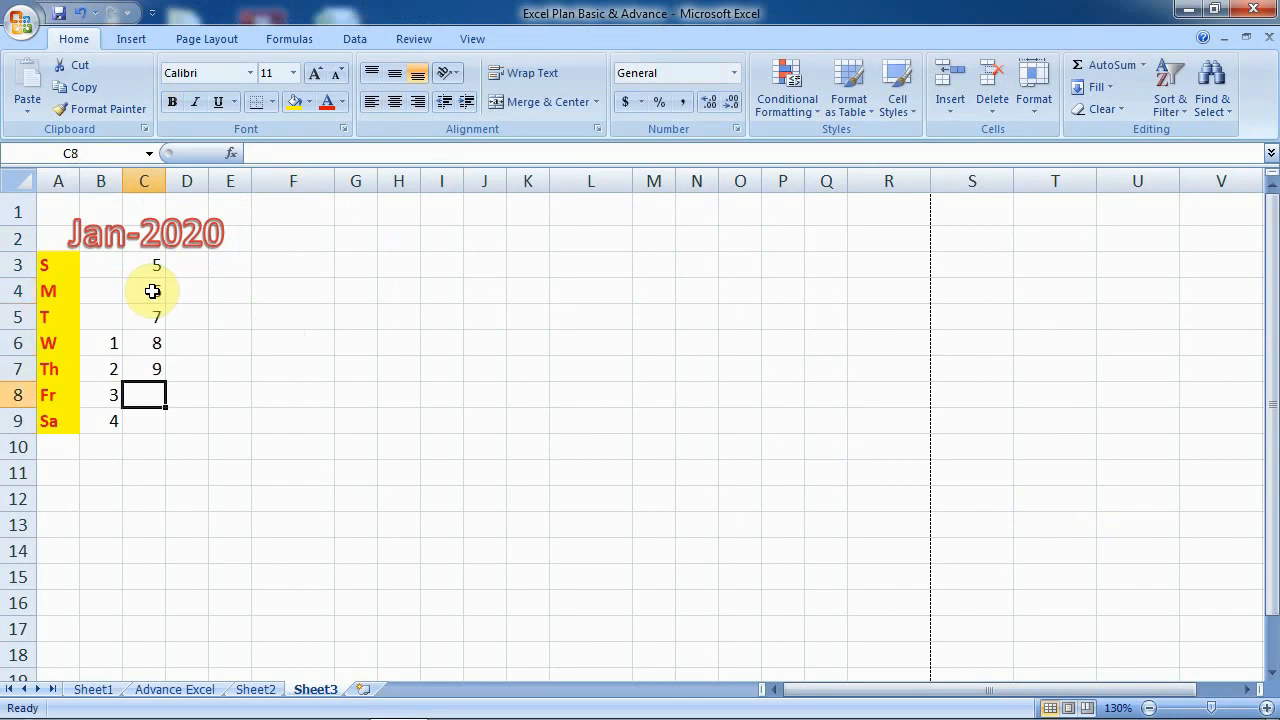
text(10)
key(Return)
text(11)
key(Return)
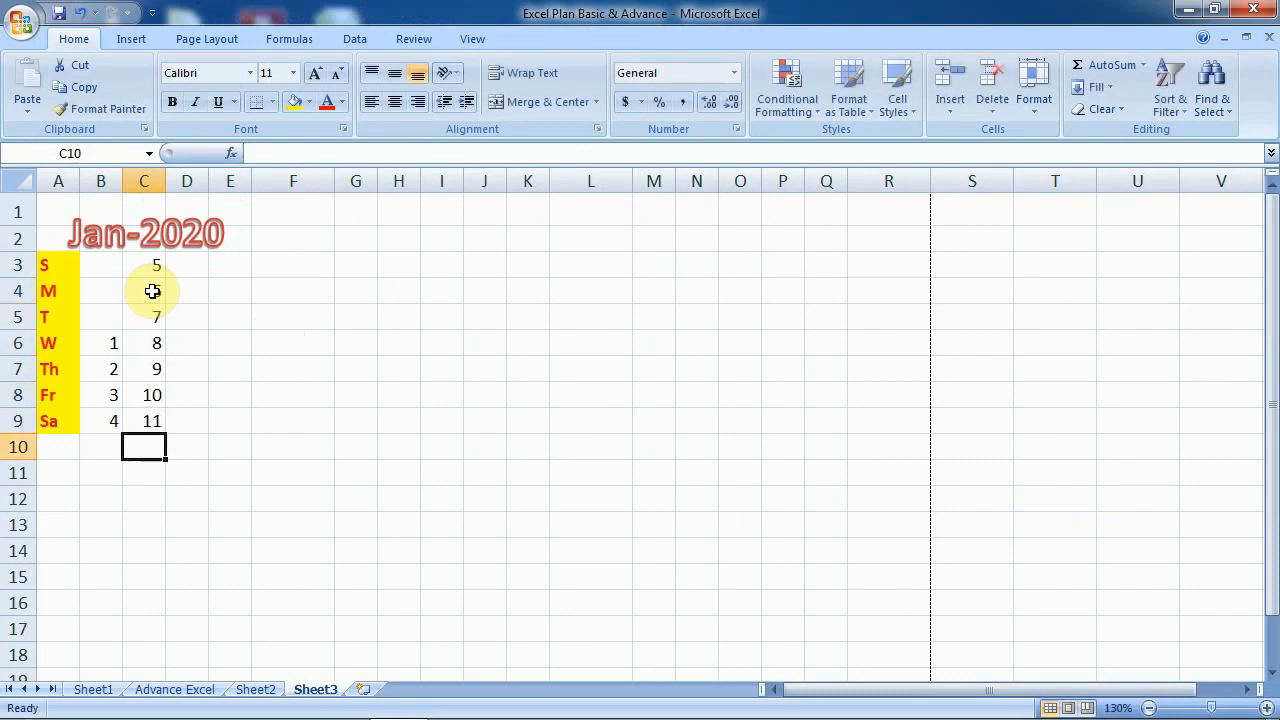
key(Right)
key(Up)
key(Up)
key(Up)
key(Up)
key(Up)
key(Up)
key(Up)
- Fill dates 12–18 down column D
text(12)
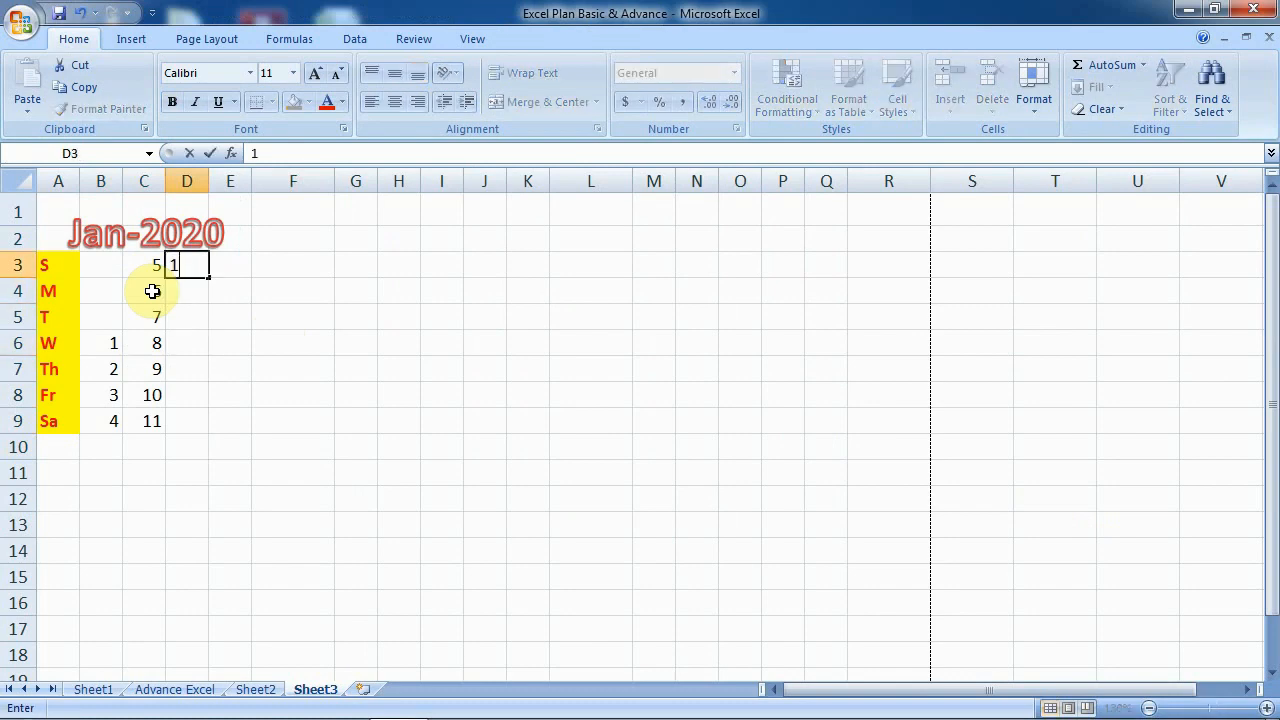
key(Return)
text(13)
key(Return)
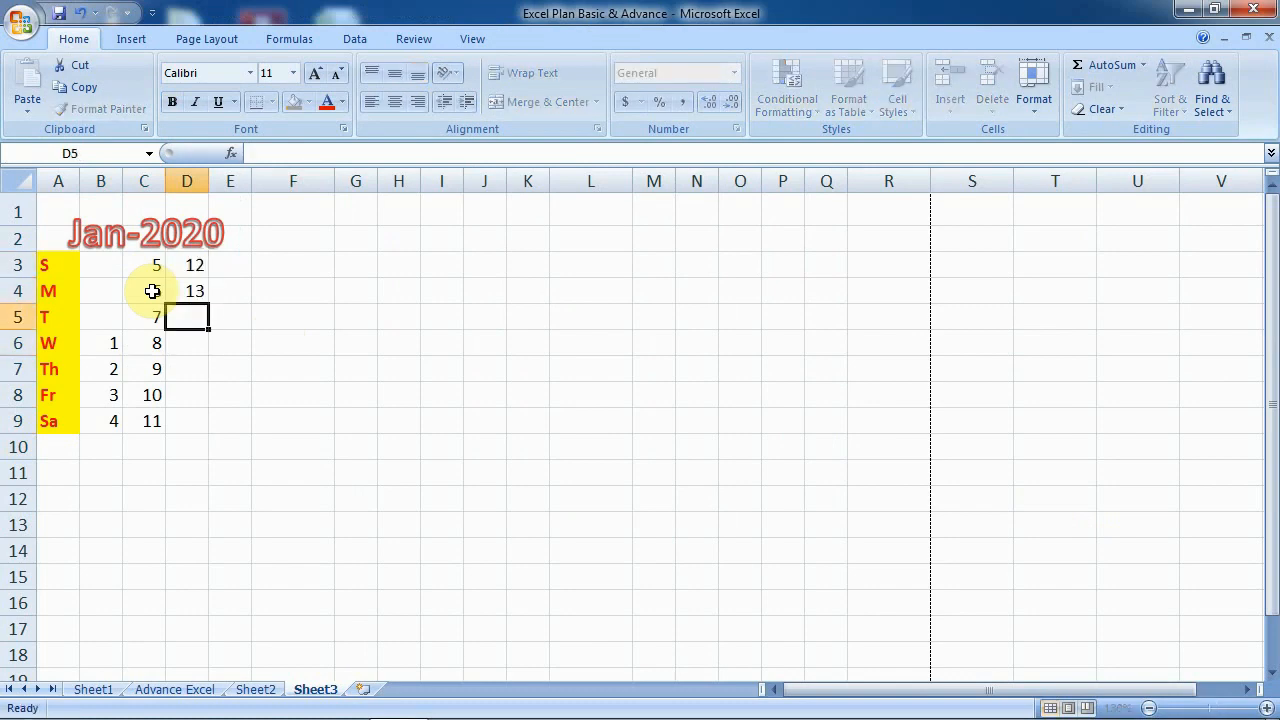
text(14)
key(Return)
text(15)
key(Return)
text(16)
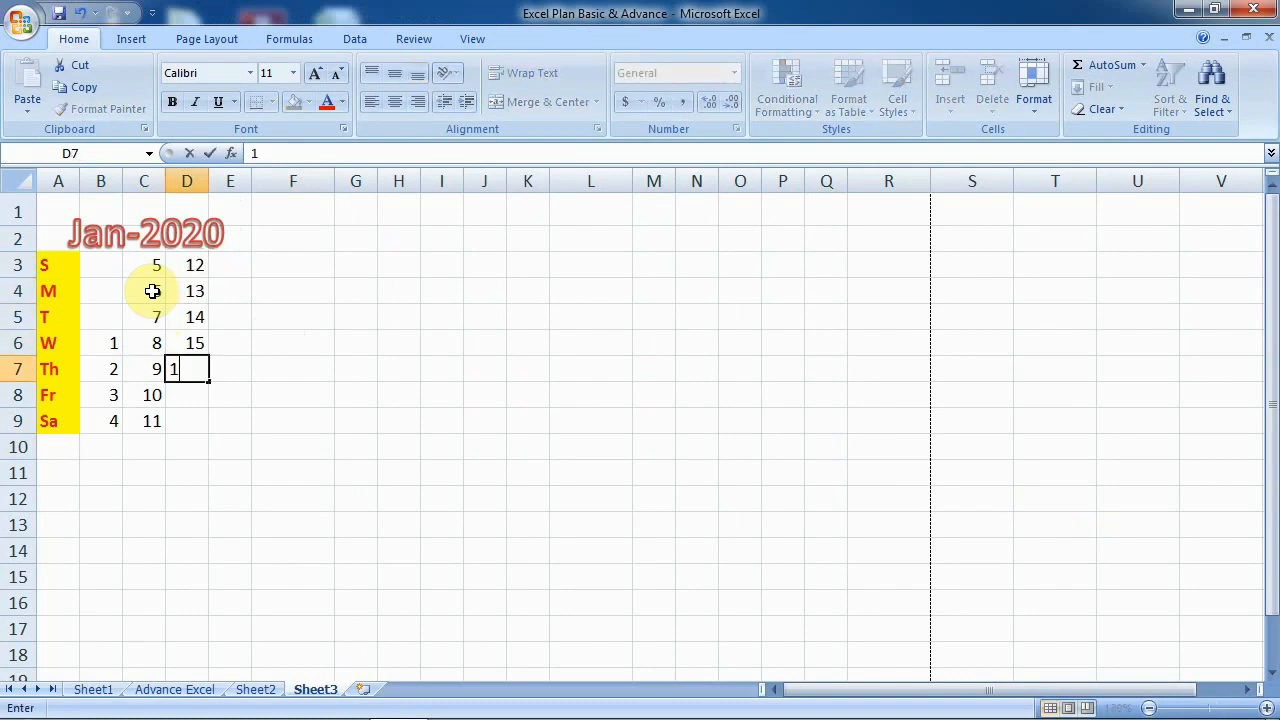
key(Return)
text(17)
key(Return)
text(18)
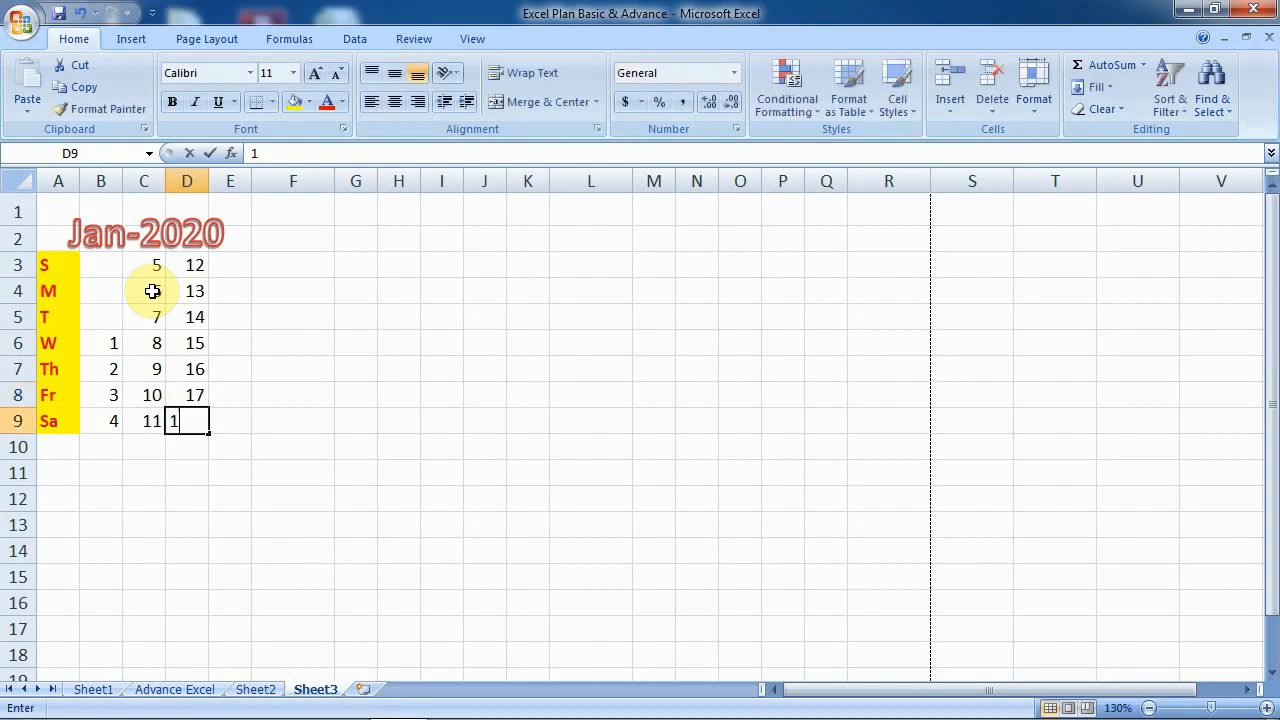
key(Right)
key(Up)
key(Up)
key(Up)
key(Up)
key(Up)
key(Up)
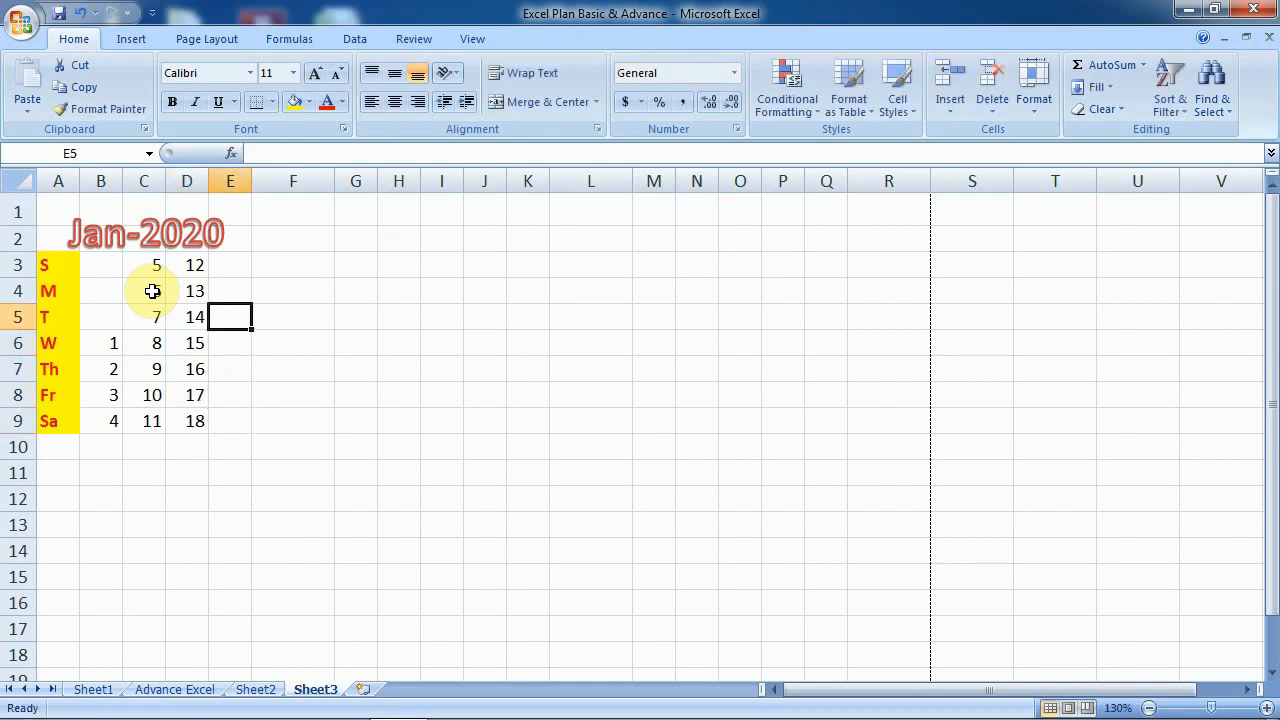
- Fill dates 19–25 down column E, Sunday through Saturday
text(19)
text(0)
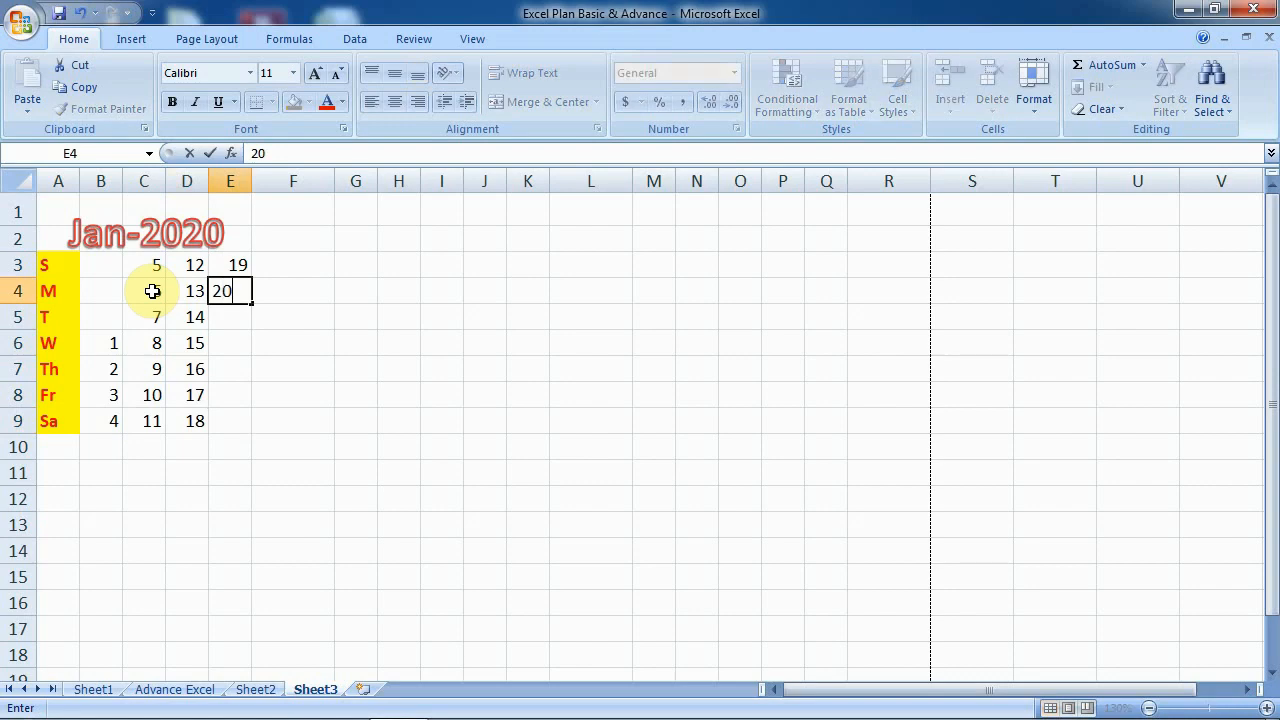
key(Return)
text(21)
key(Tab)
key(Left)
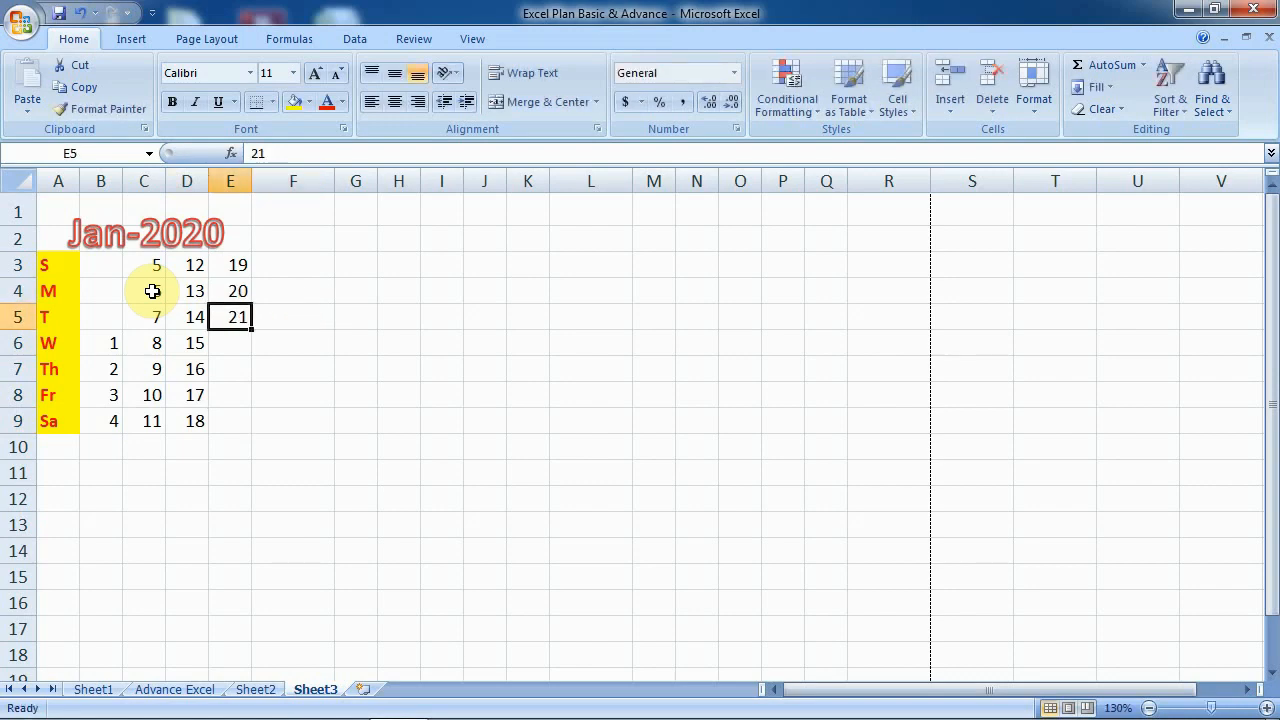
key(Down)
text(22)
key(Return)
text(2)
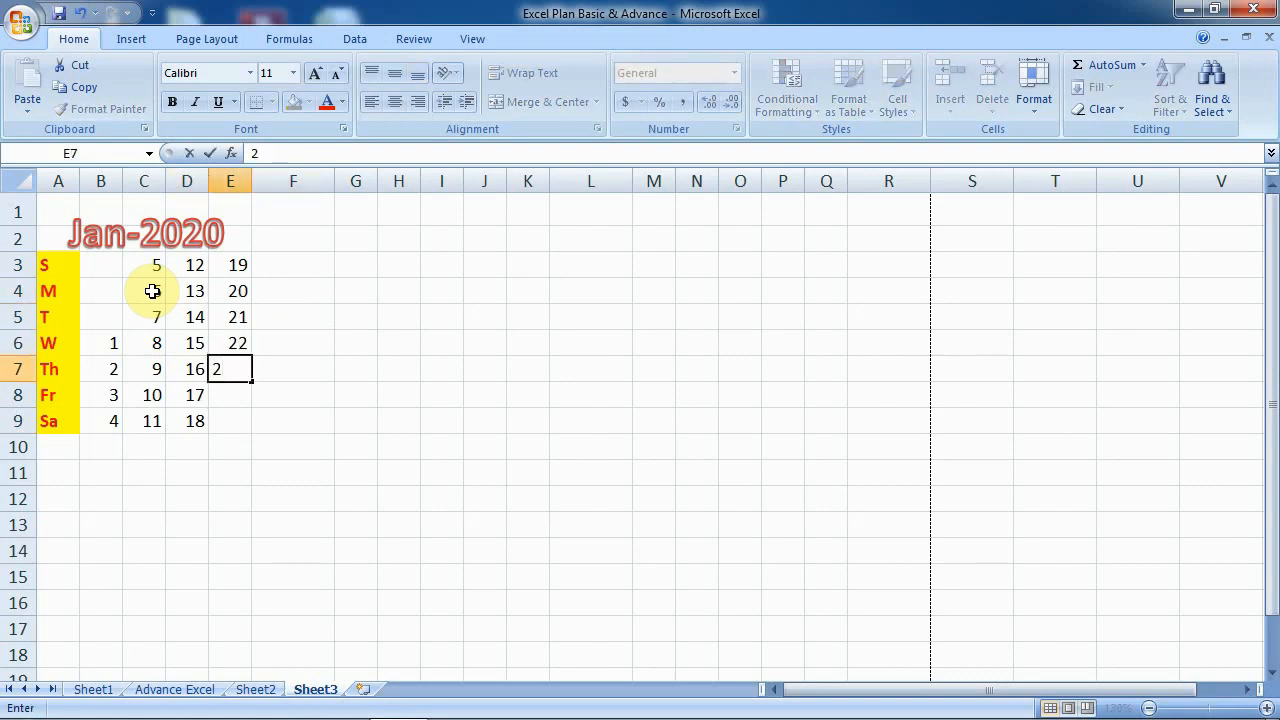
text(3)
key(Return)
text(24)
key(Return)
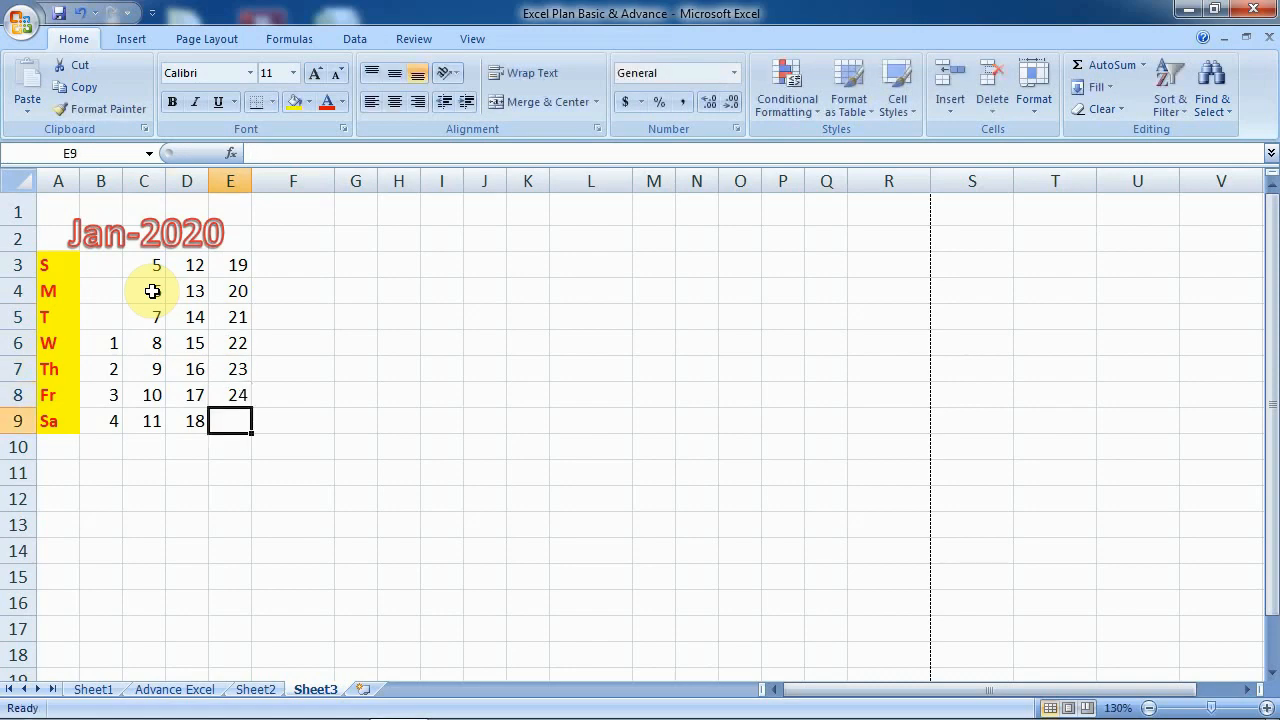
text(25)
key(Tab)
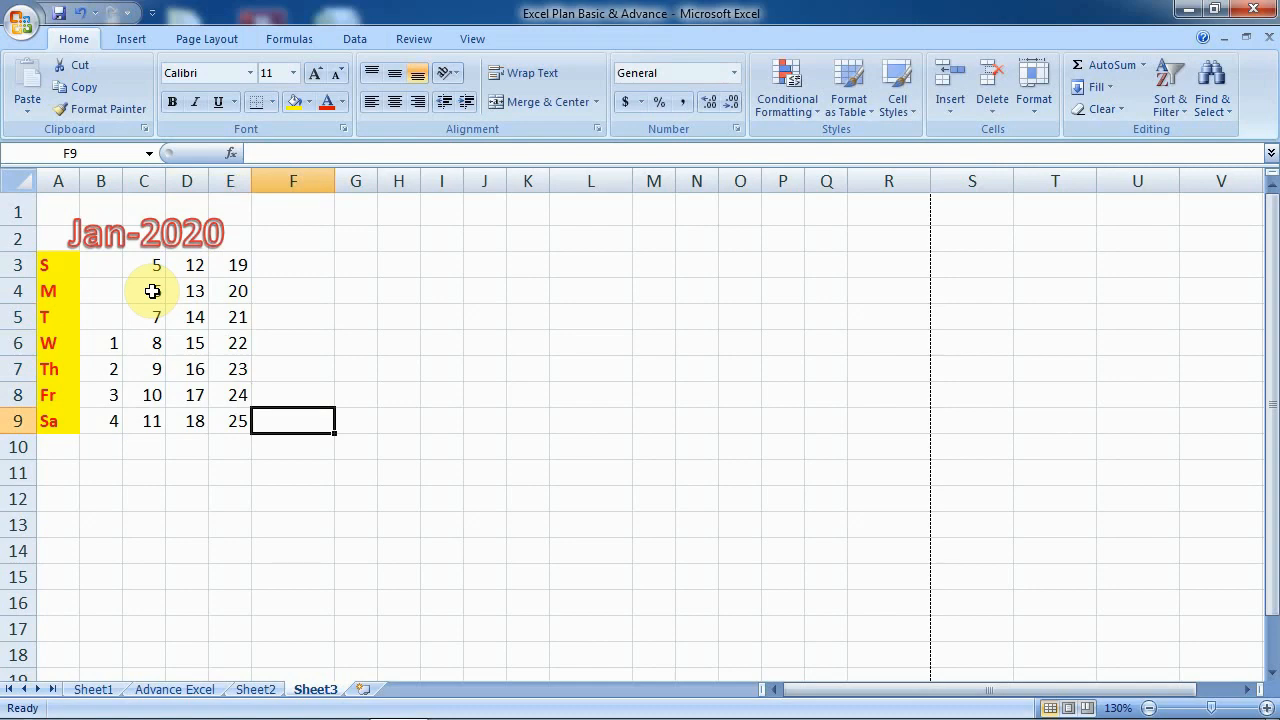
- Enter a column width of 4 for column F
click(296, 180)
click(1043, 110)
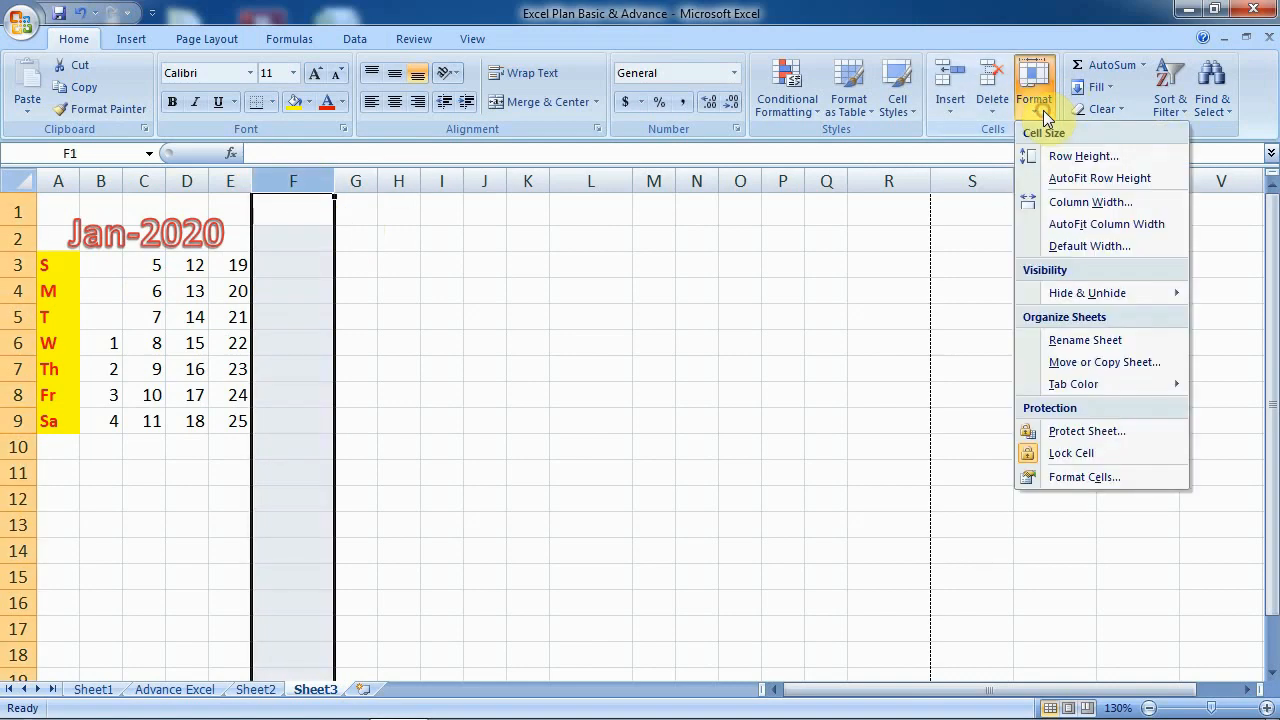
click(1070, 203)
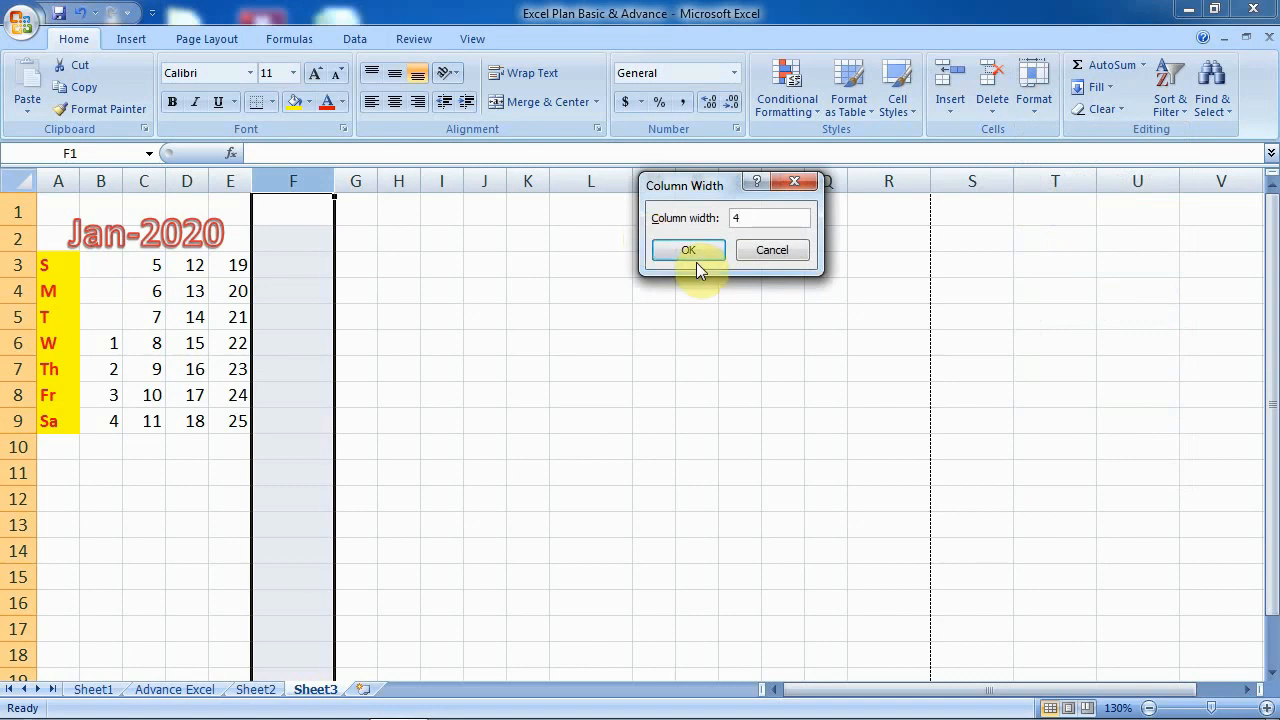
click(689, 250)
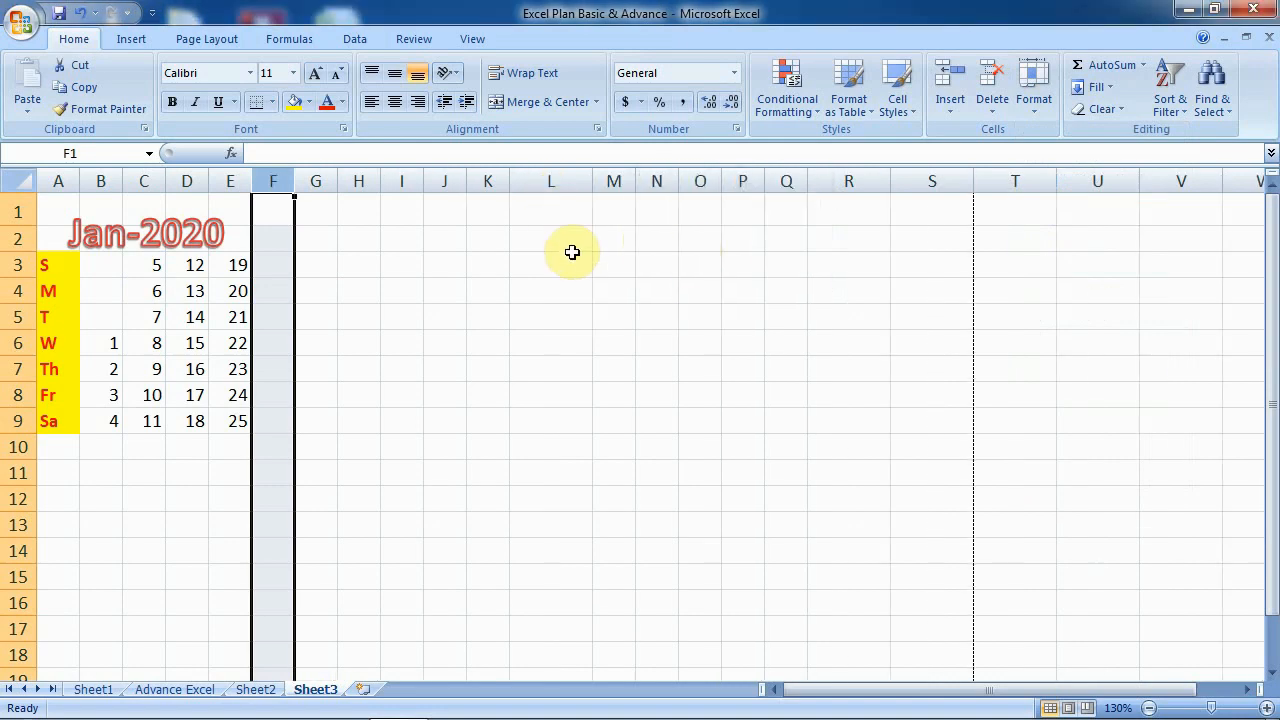
- Enter dates 26, 27, 28, 29, 30 and 31 down cells F3:F8
click(470, 318)
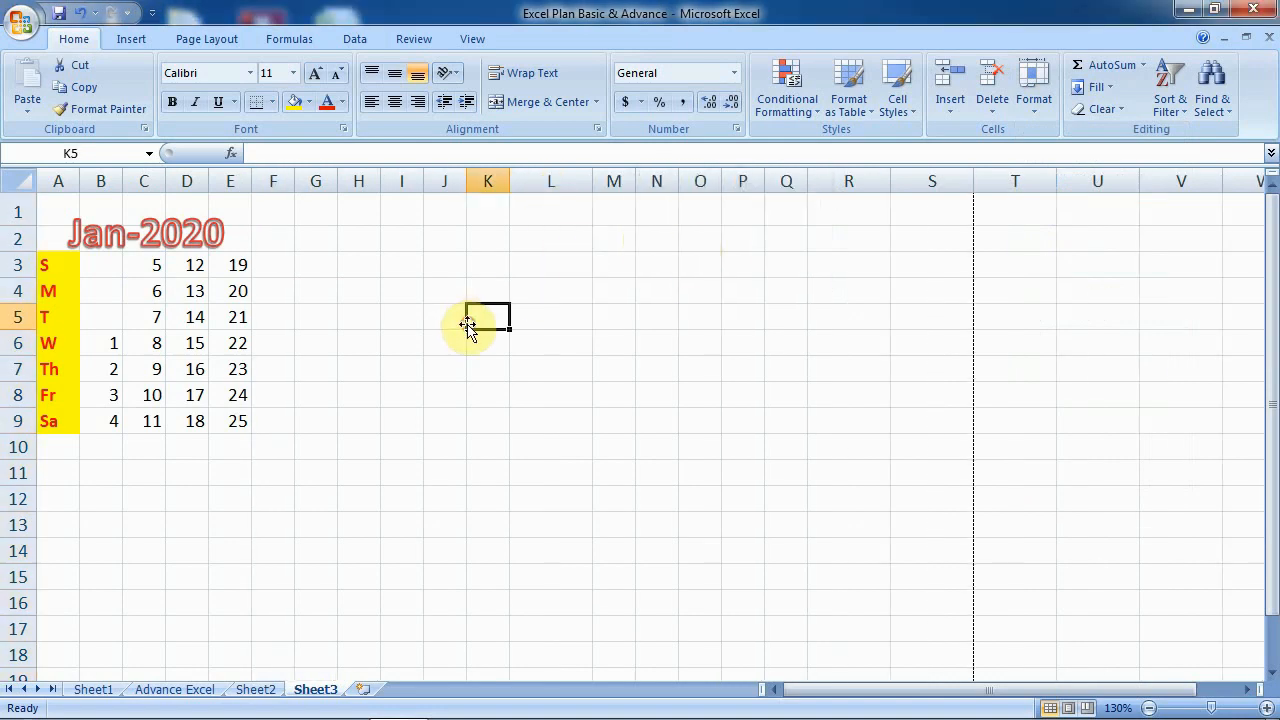
click(272, 265)
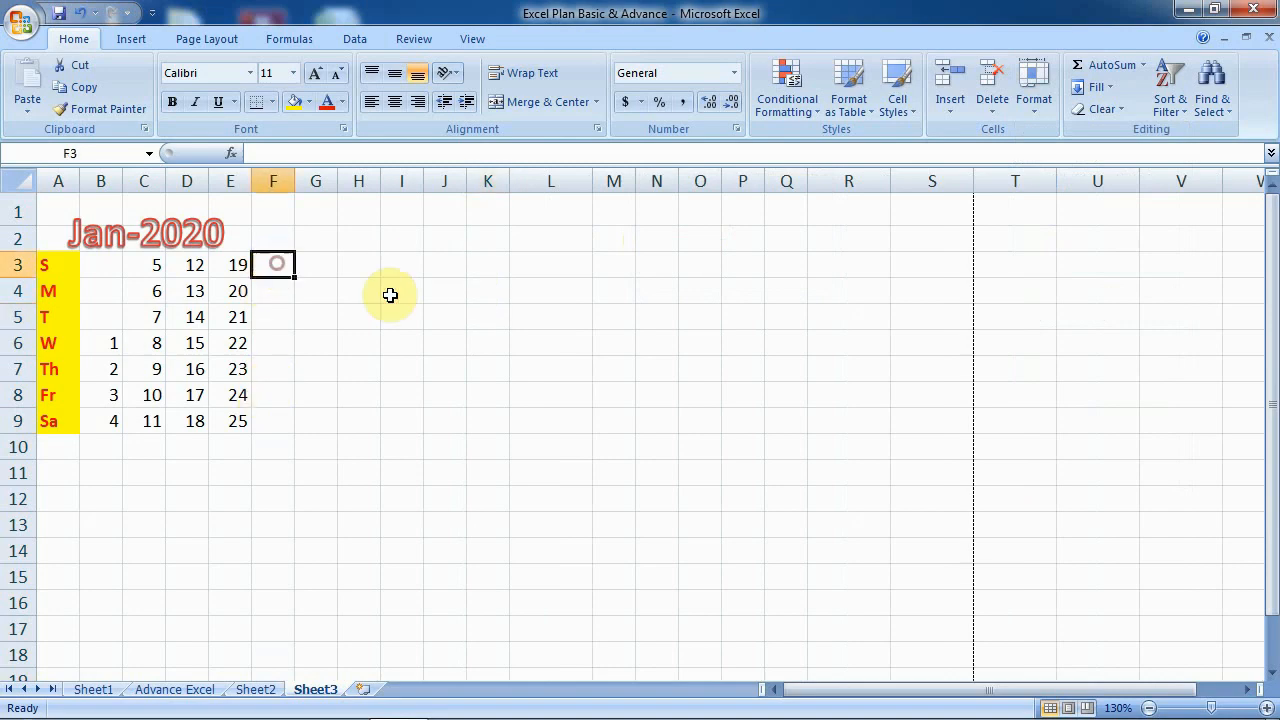
text(26)
key(Return)
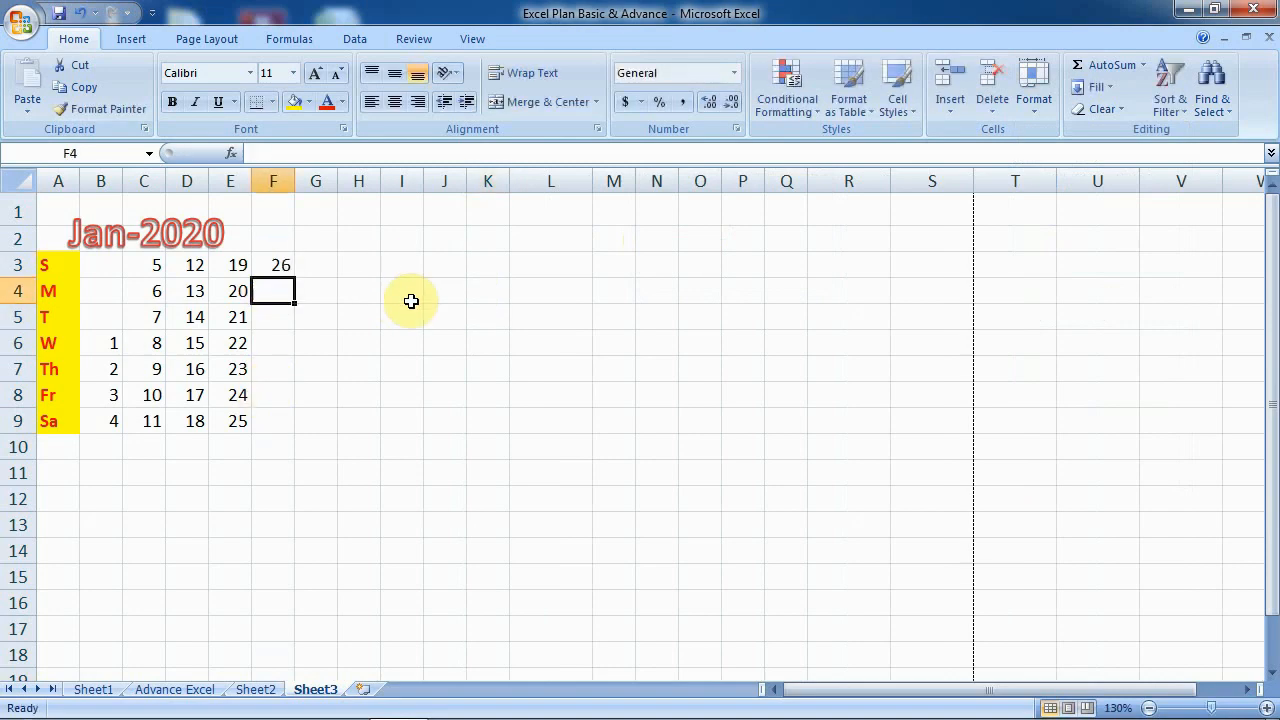
text(27)
key(Return)
text(28)
key(Return)
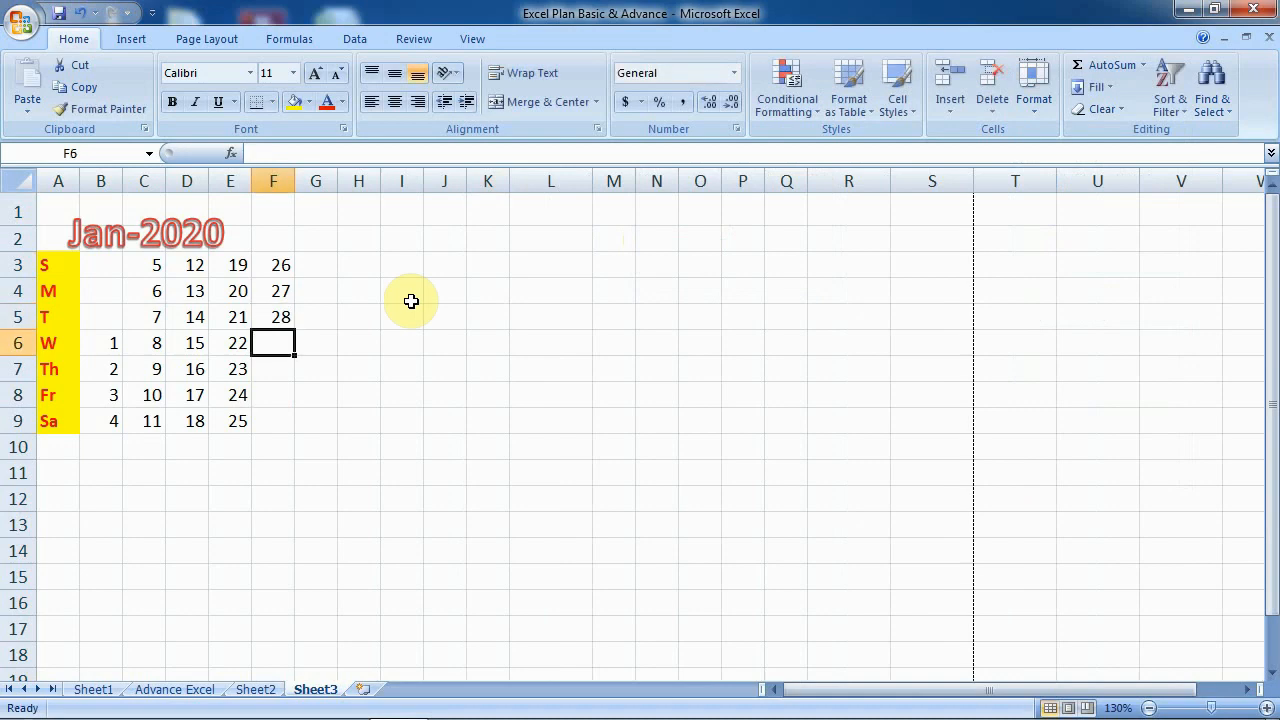
text(29)
key(Return)
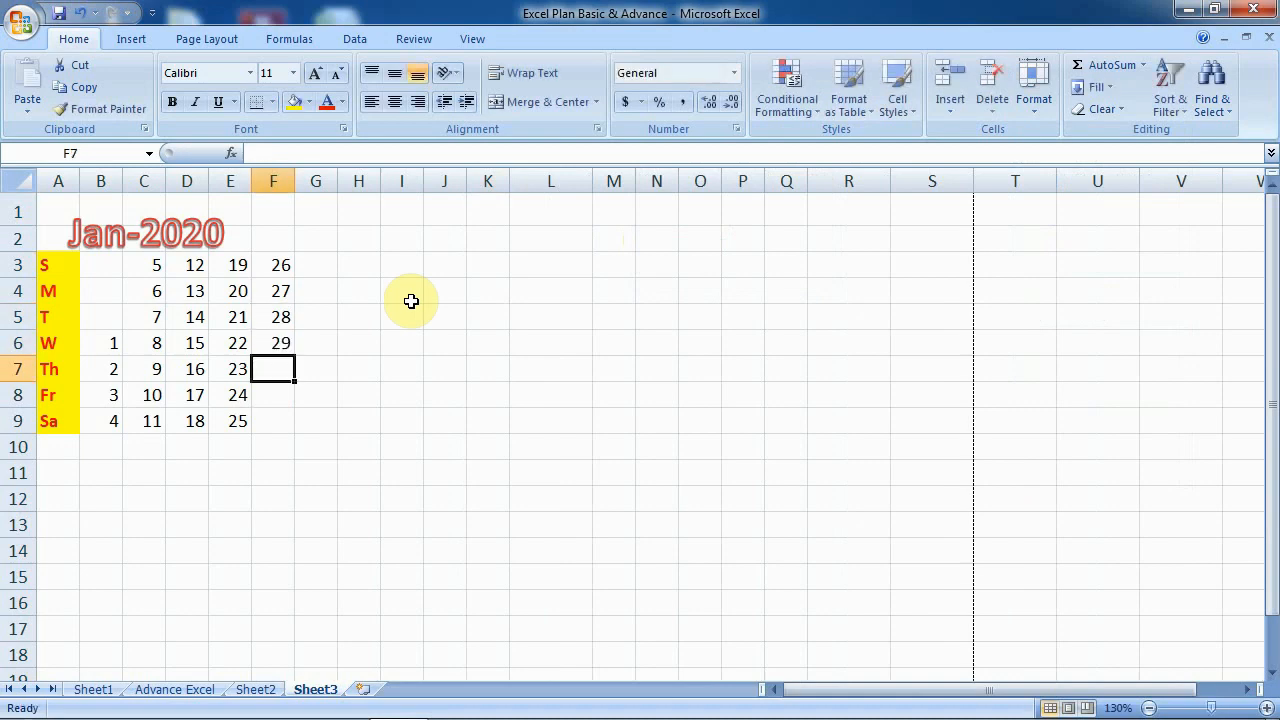
text(30)
key(Return)
text(31)
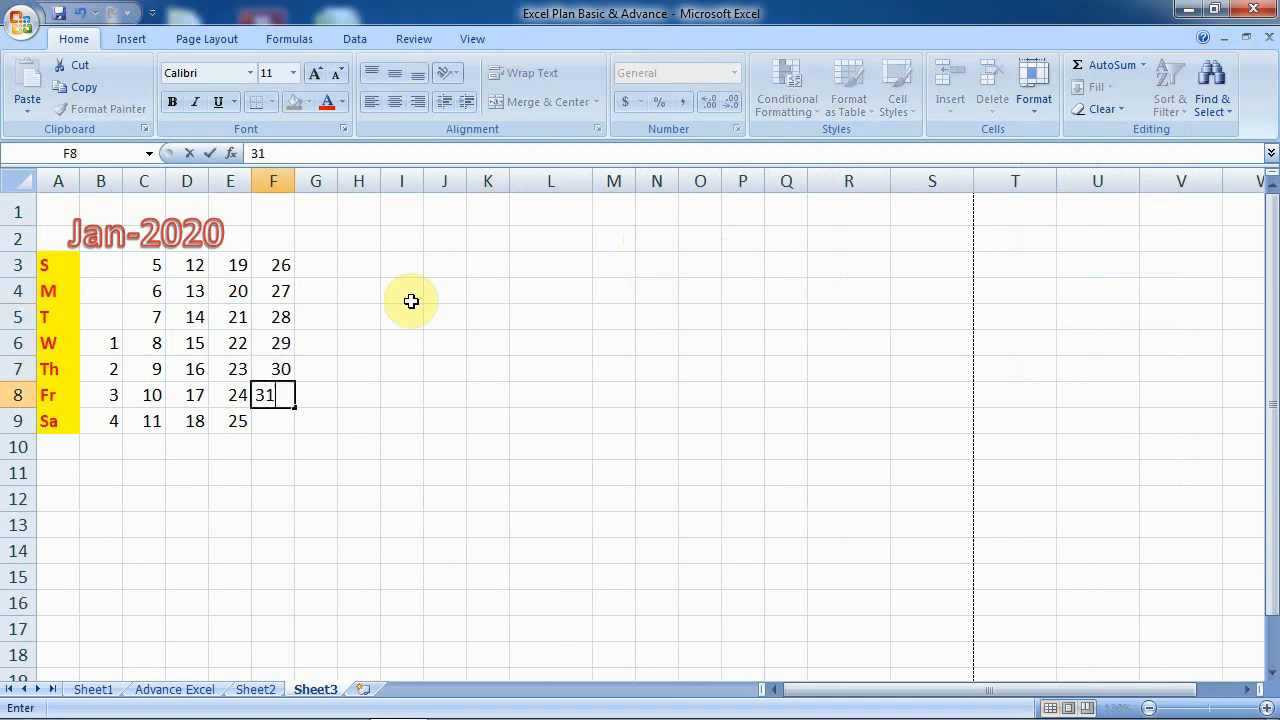
key(Return)
click(352, 475)
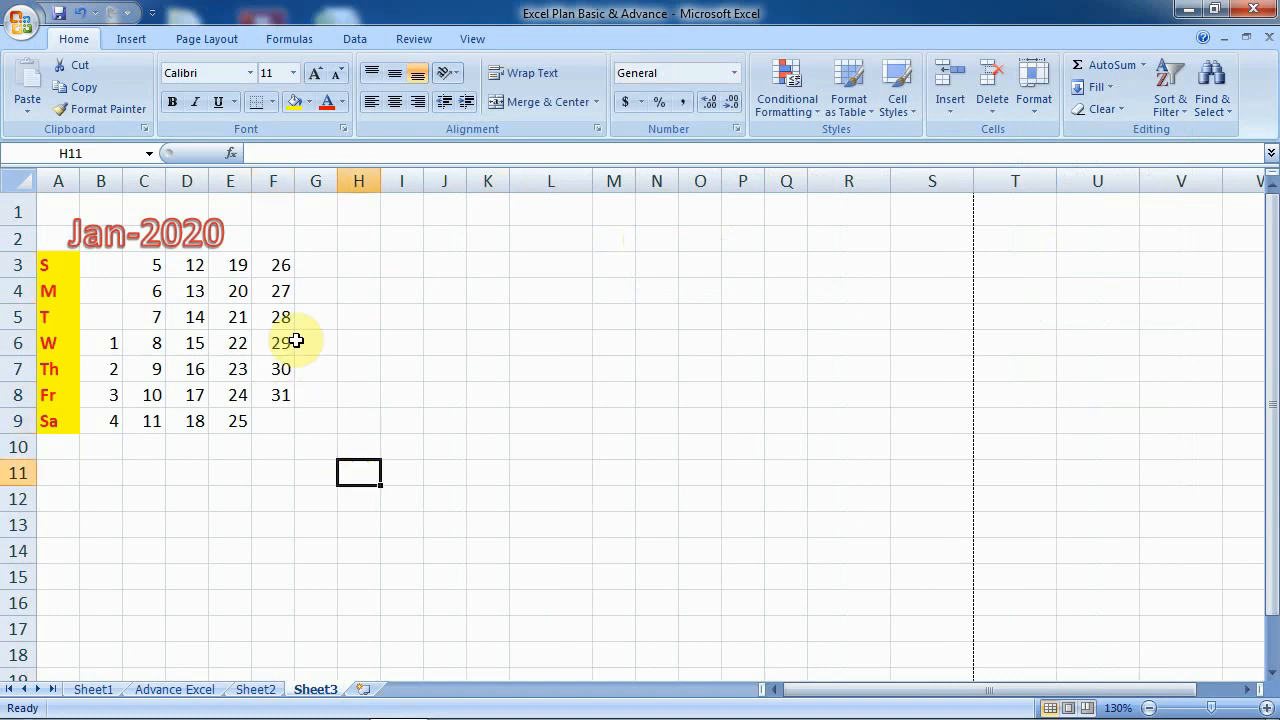
- Give the date block B3:F9 an orange fill and bold numbers
click(95, 263)
click(100, 290)
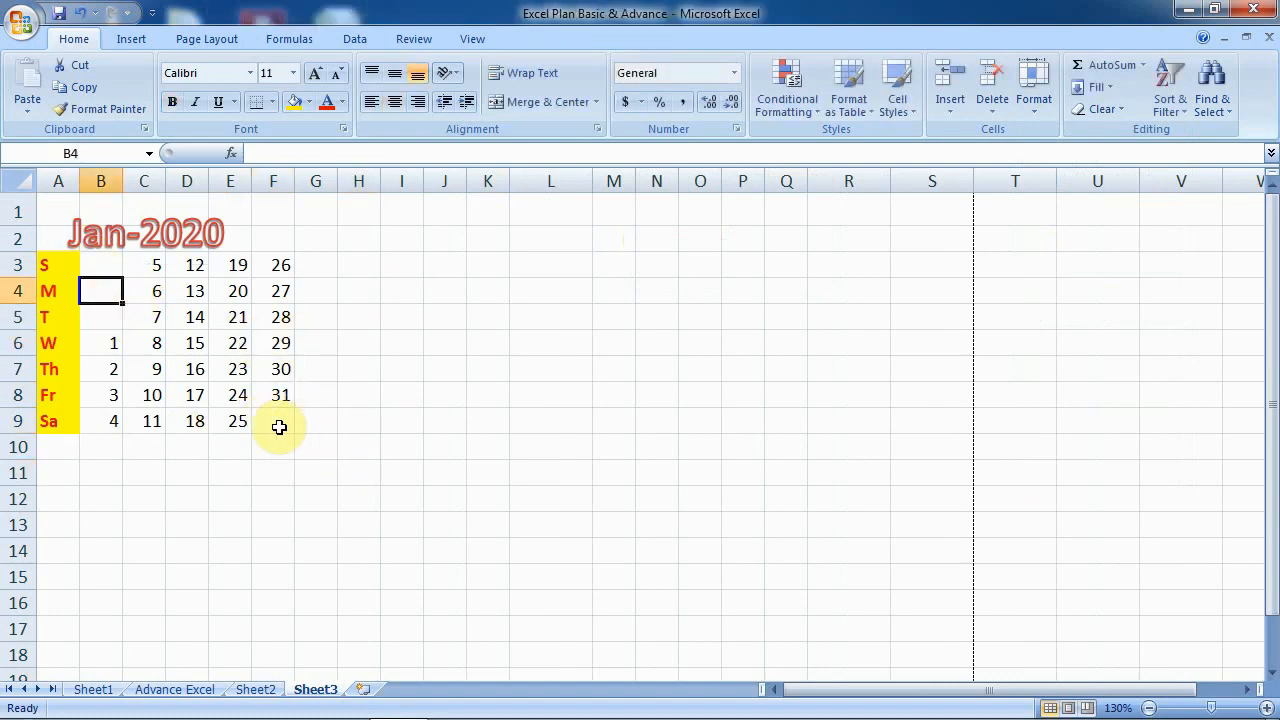
drag(279, 427, 108, 268)
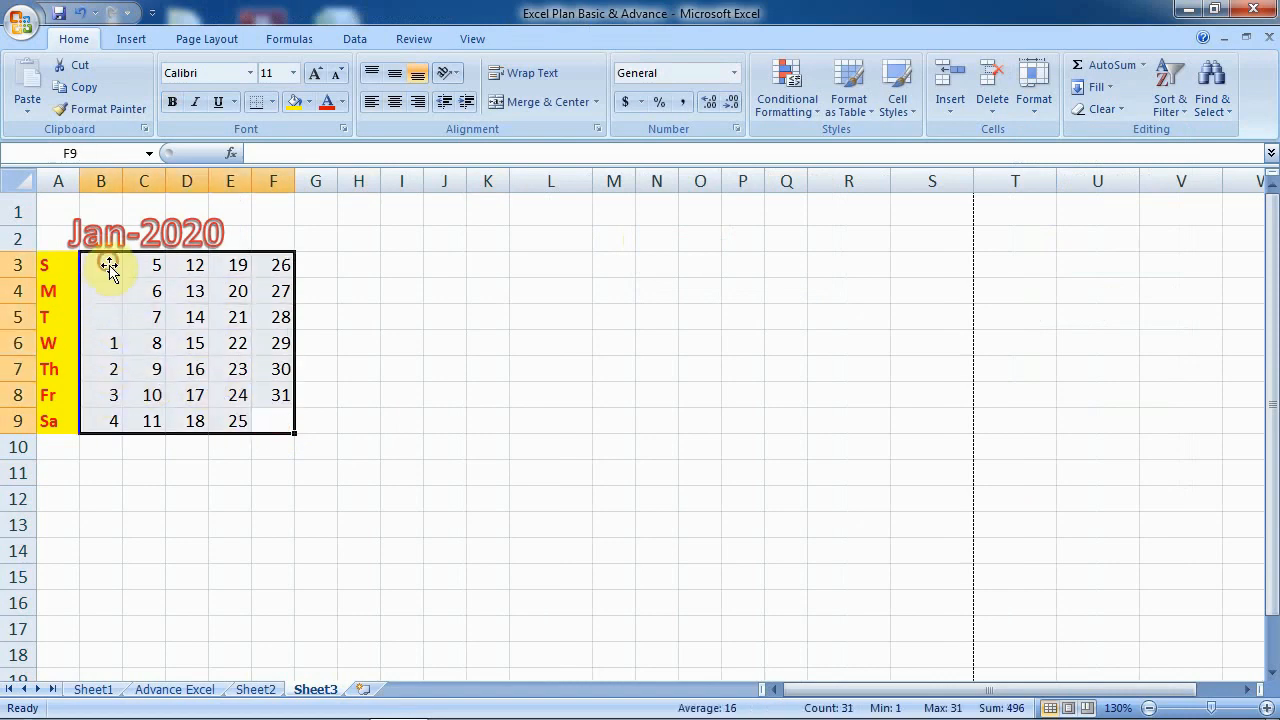
click(310, 102)
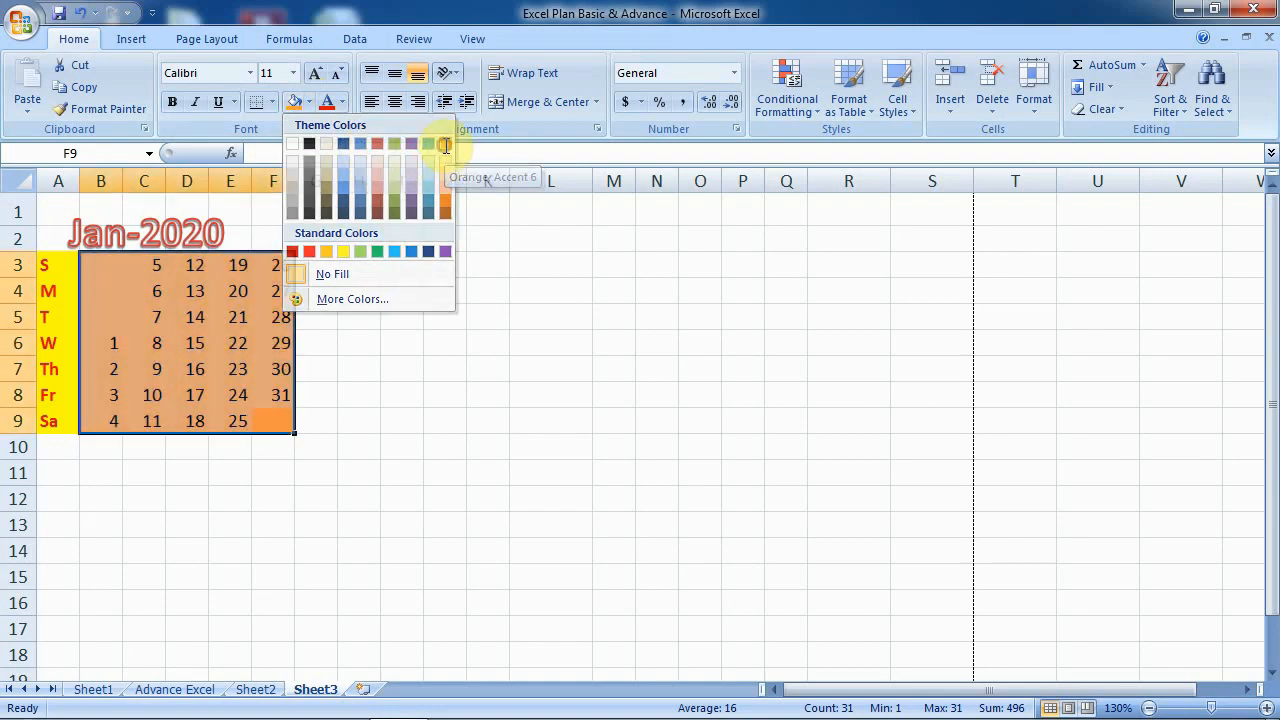
click(445, 178)
click(175, 104)
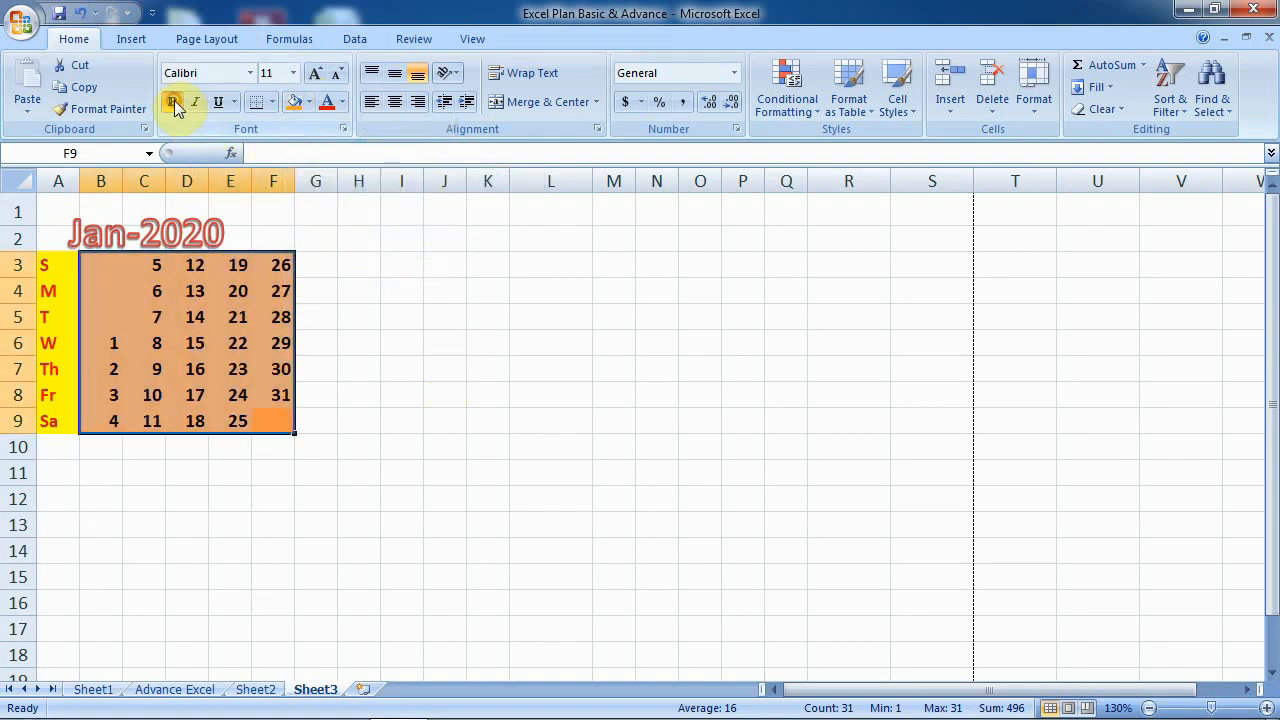
click(378, 492)
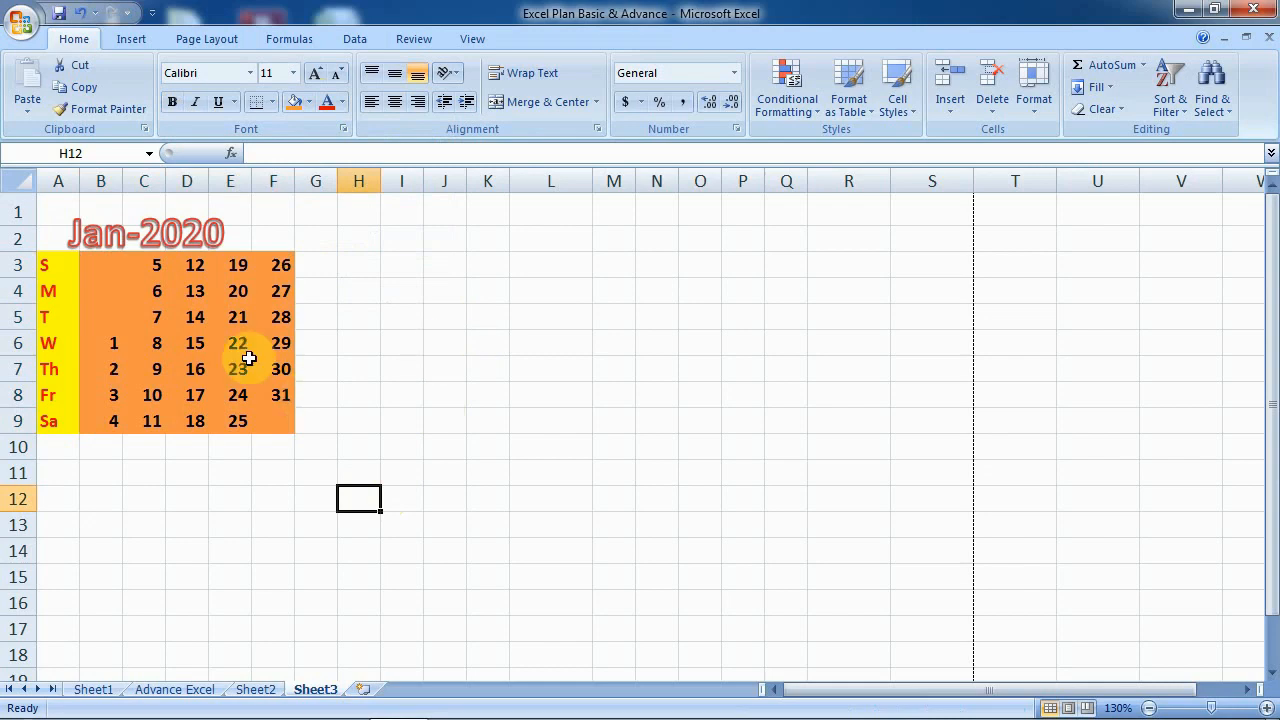
click(159, 423)
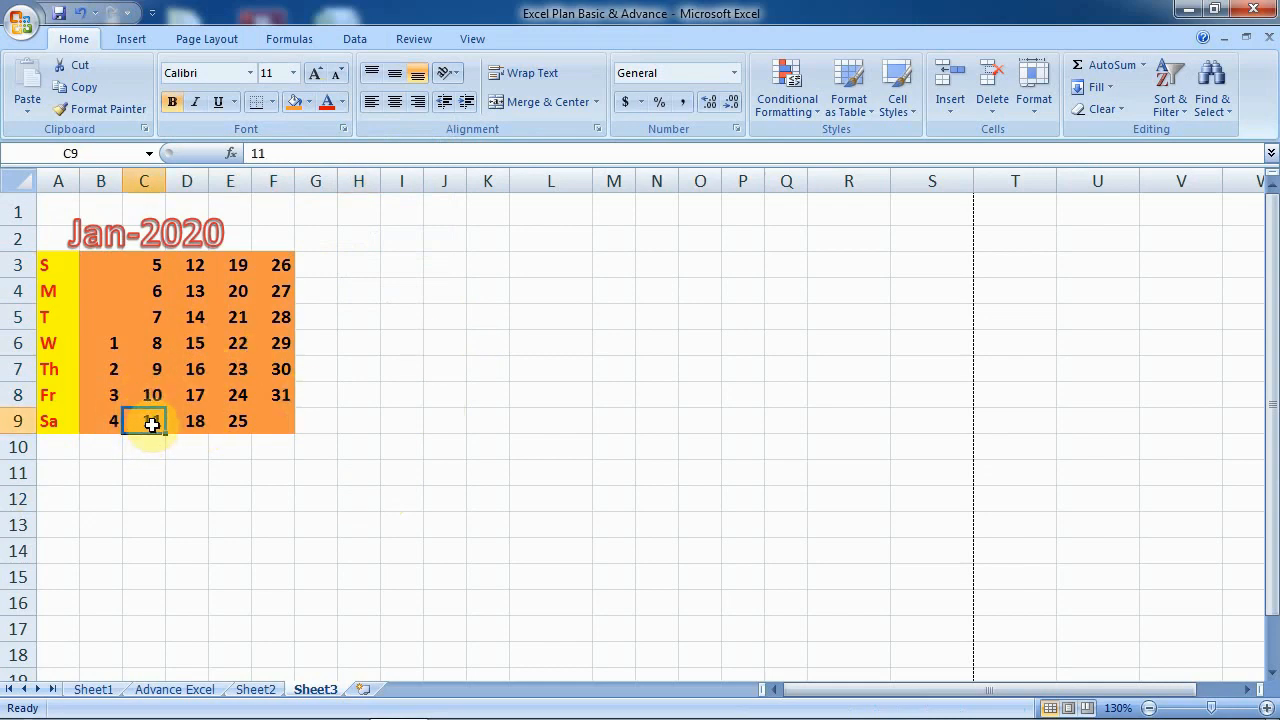
- Attach a comment reading Boss B'day to cell C9, the 11th
click(130, 44)
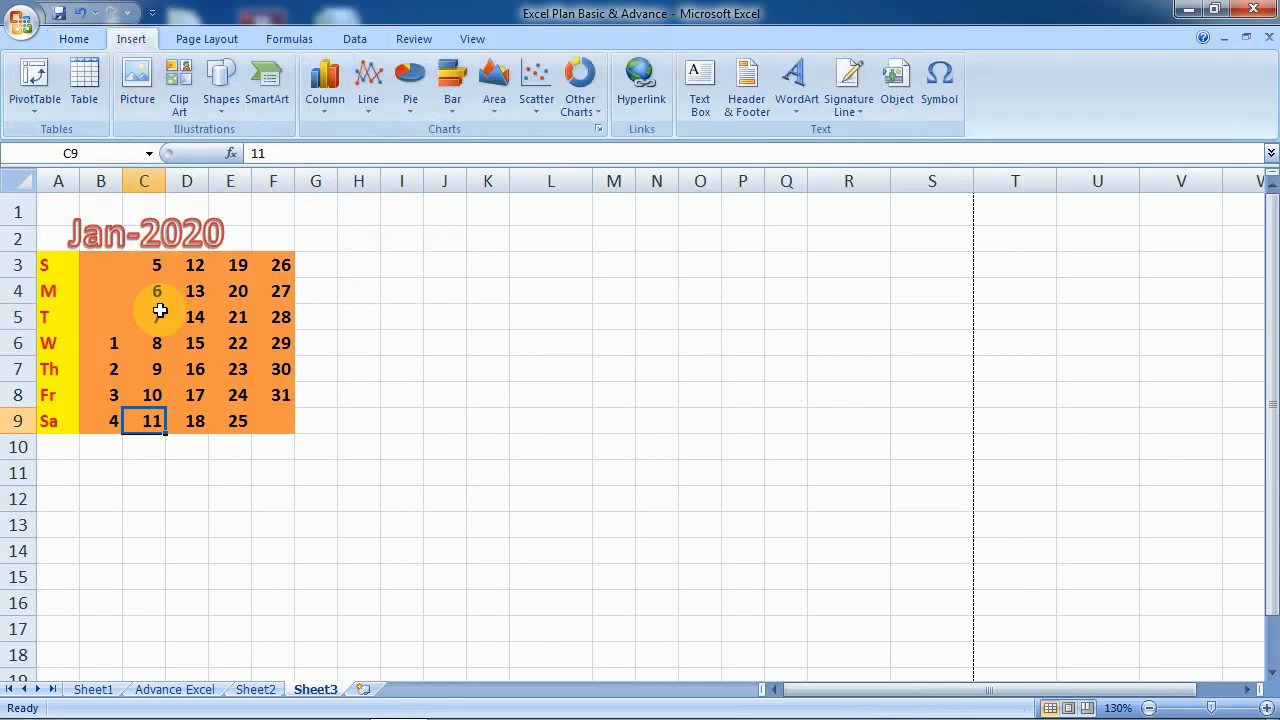
right_click(151, 421)
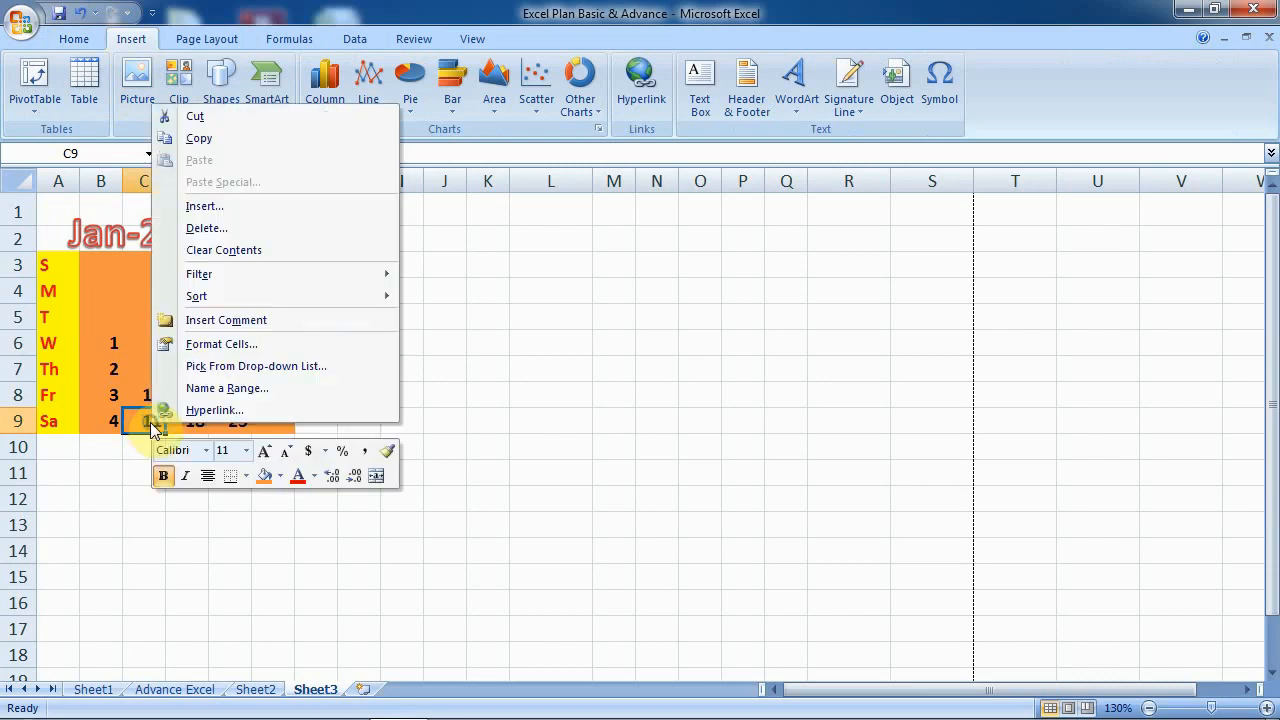
click(278, 322)
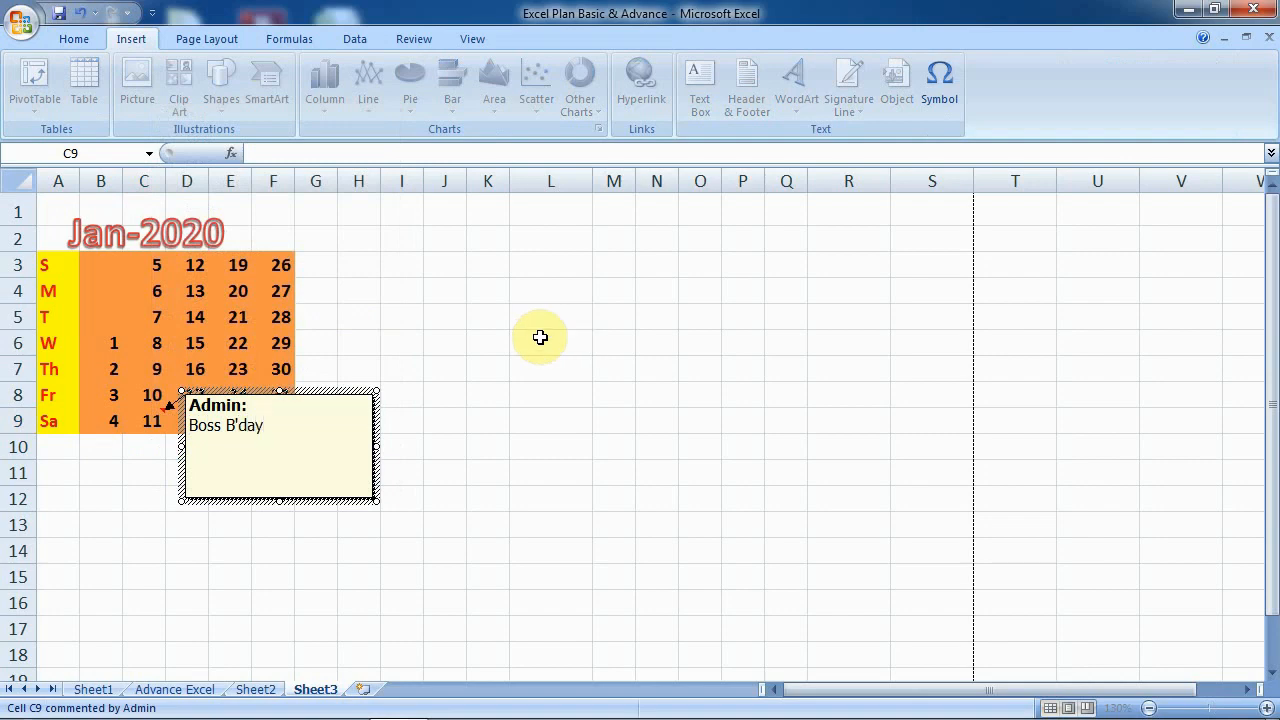
click(395, 522)
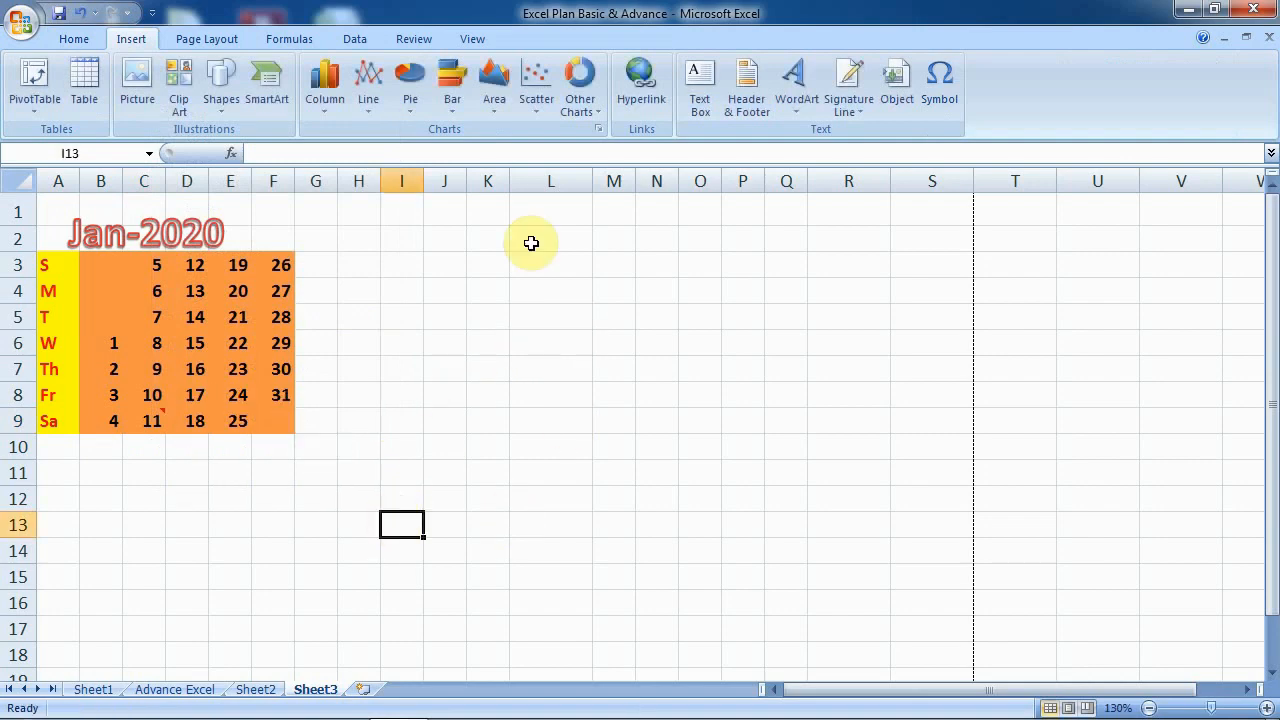
mouse_move(158, 414)
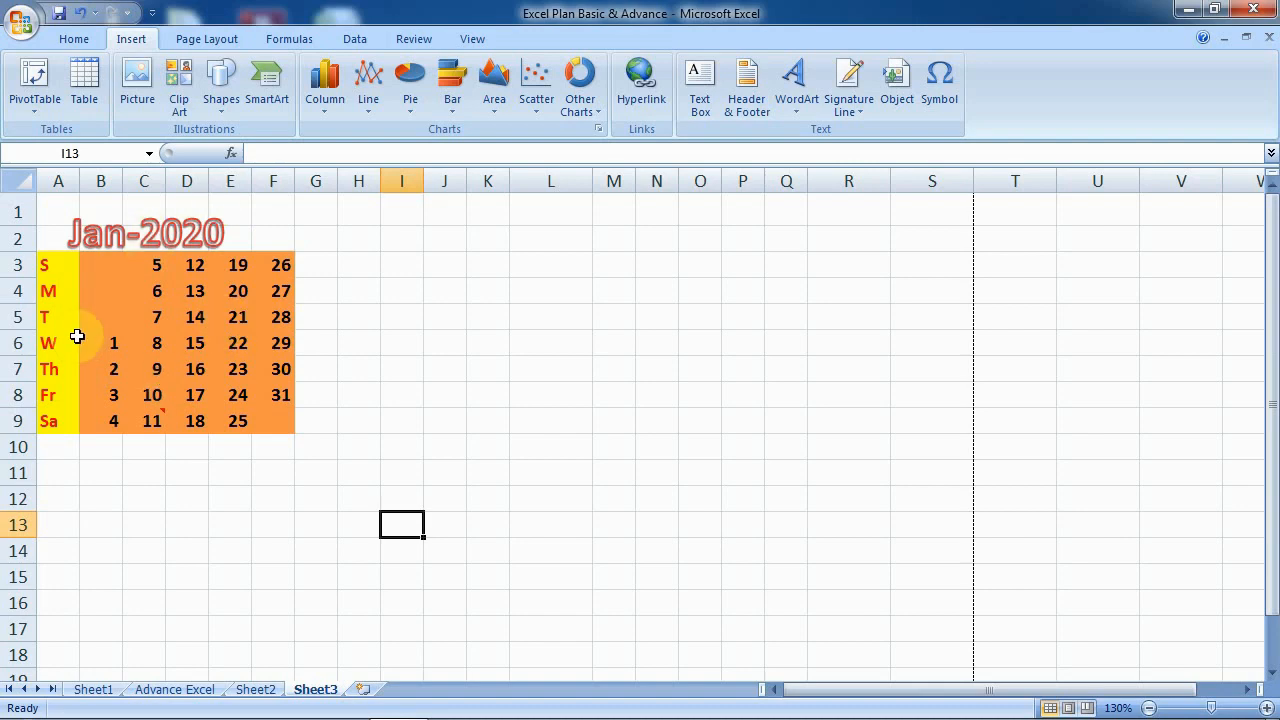
click(402, 289)
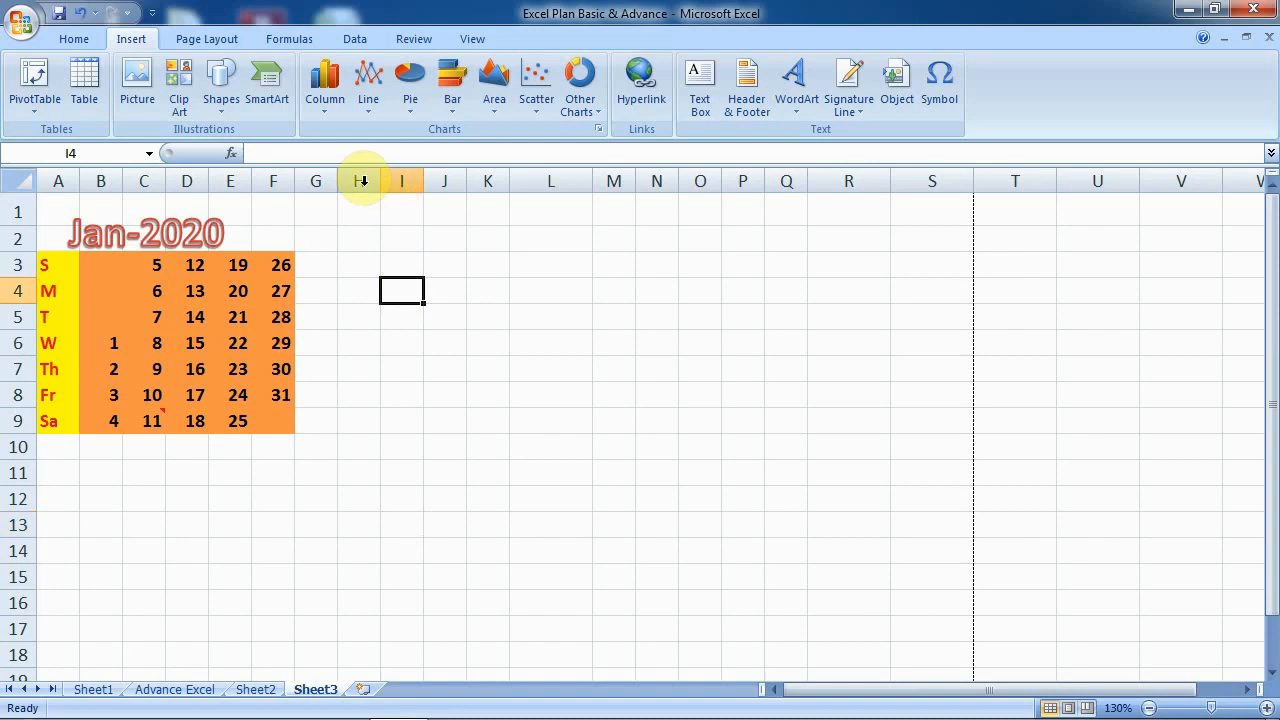
- Set the width of column L to 4
click(555, 181)
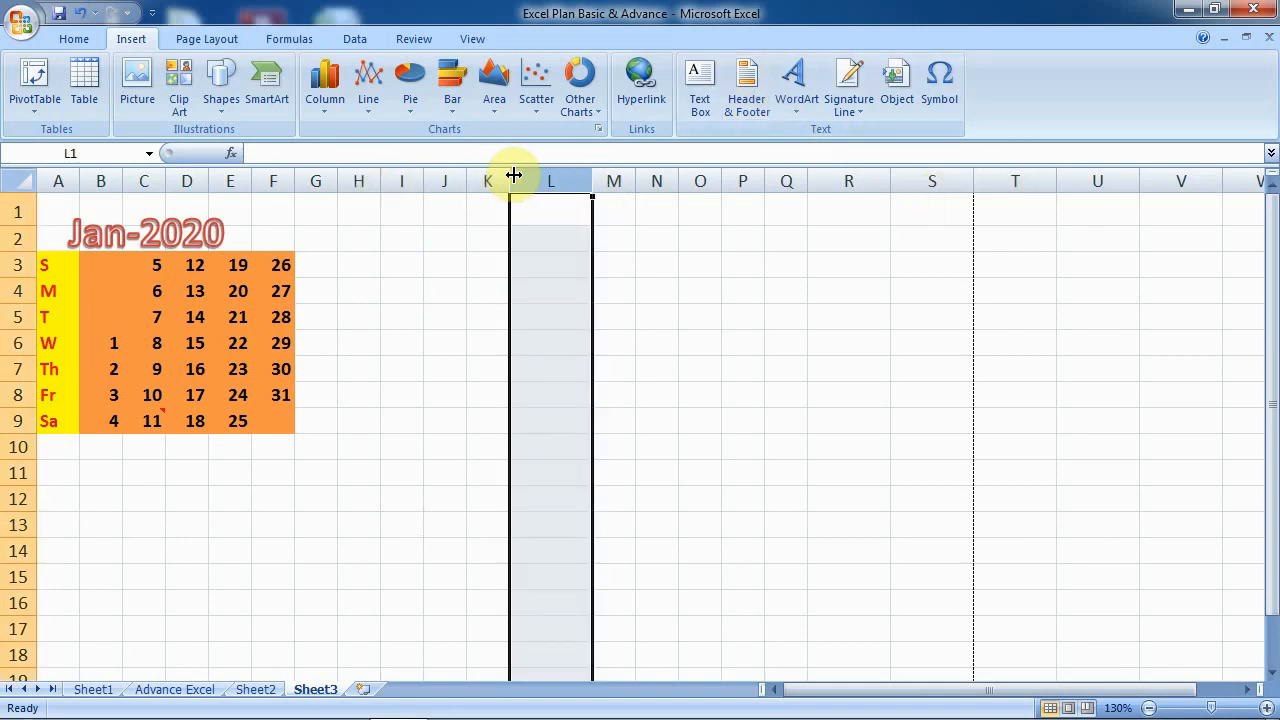
click(74, 39)
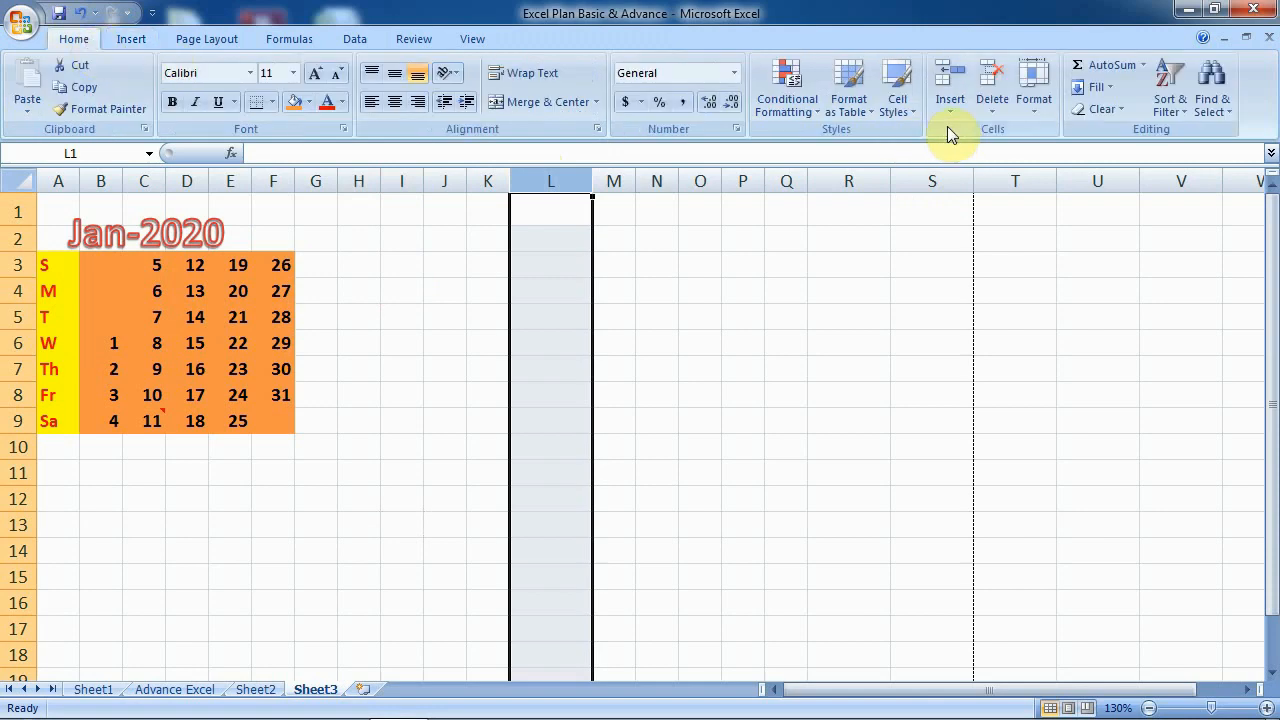
click(1042, 111)
click(1062, 201)
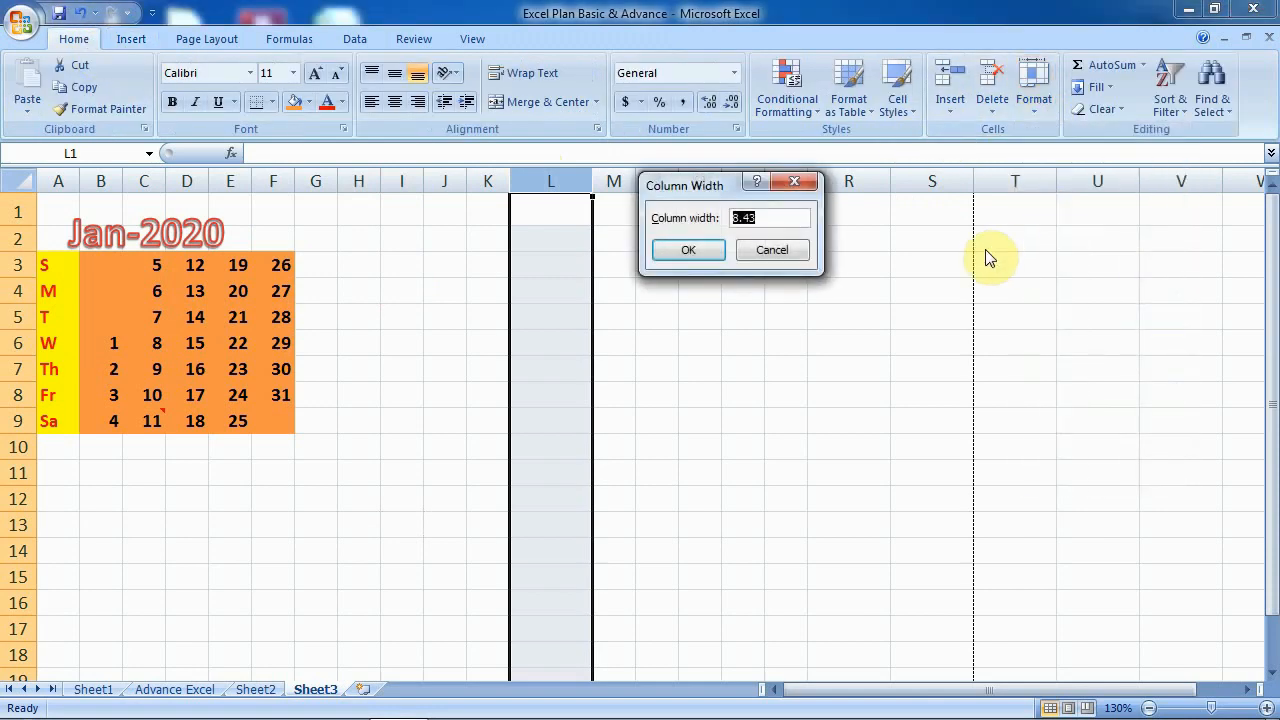
text(4)
click(690, 250)
click(659, 315)
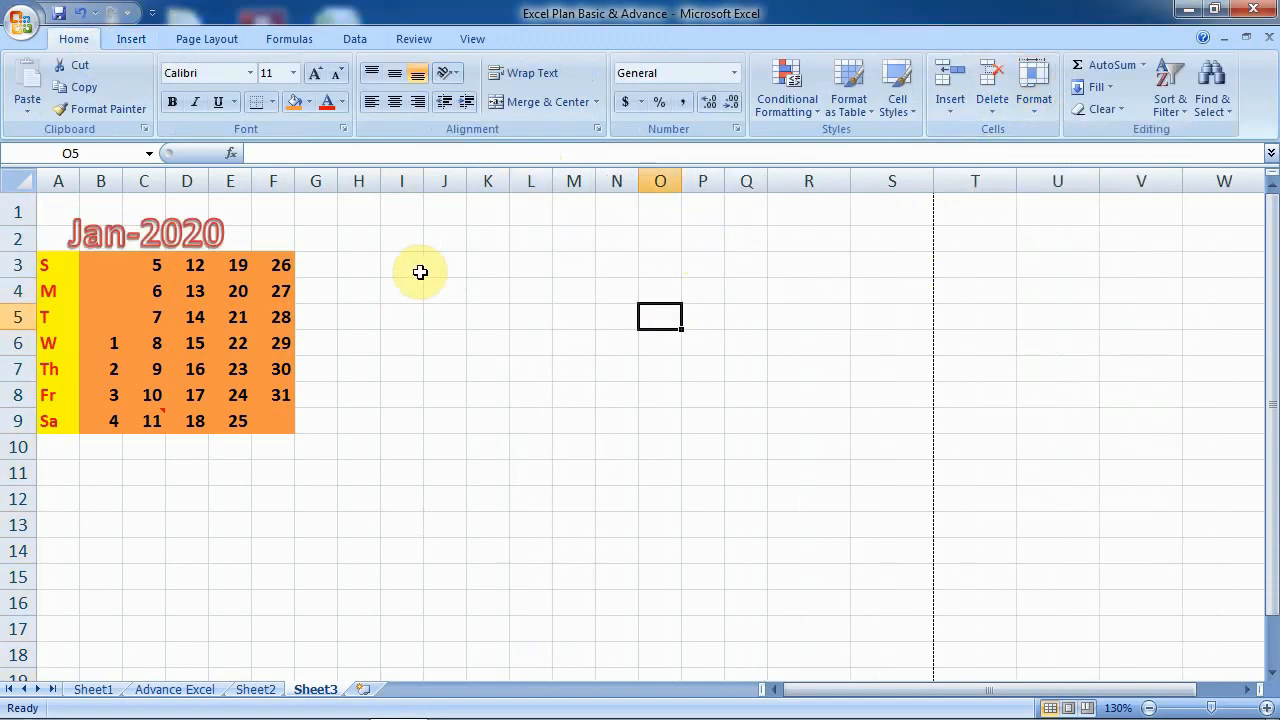
- Check the widths of the narrow columns across row 2 through column M
click(391, 237)
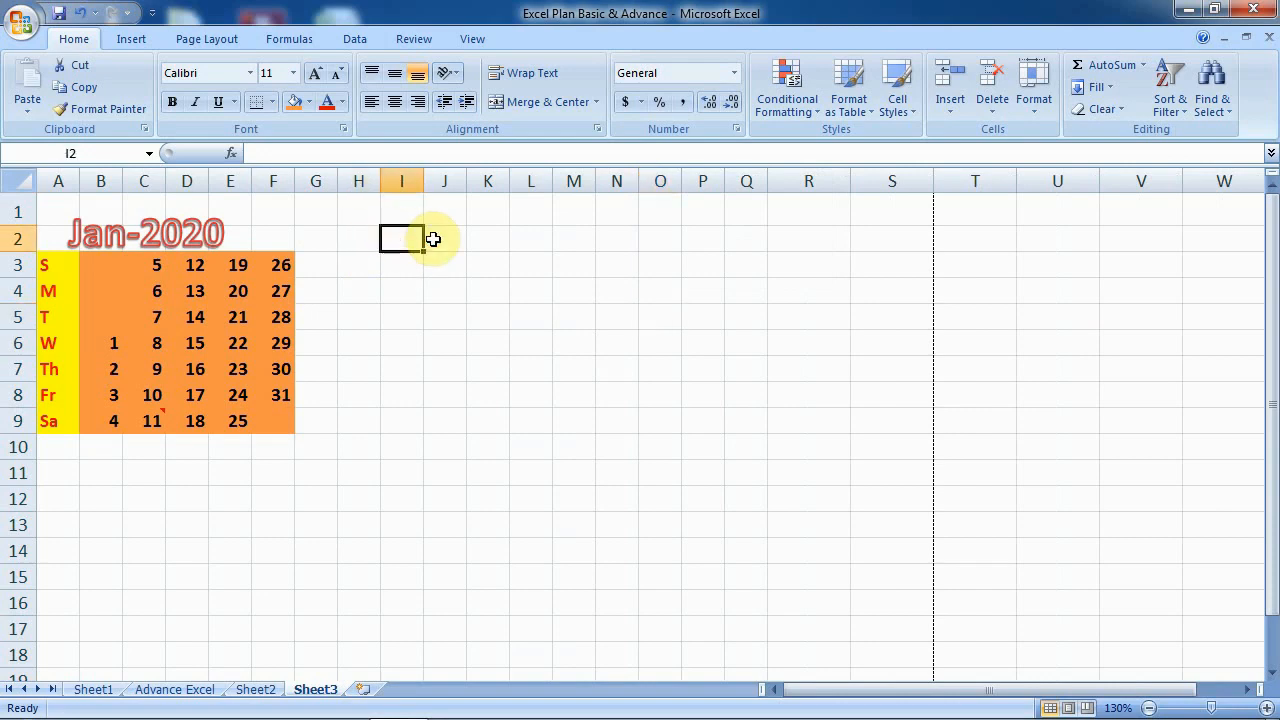
click(441, 239)
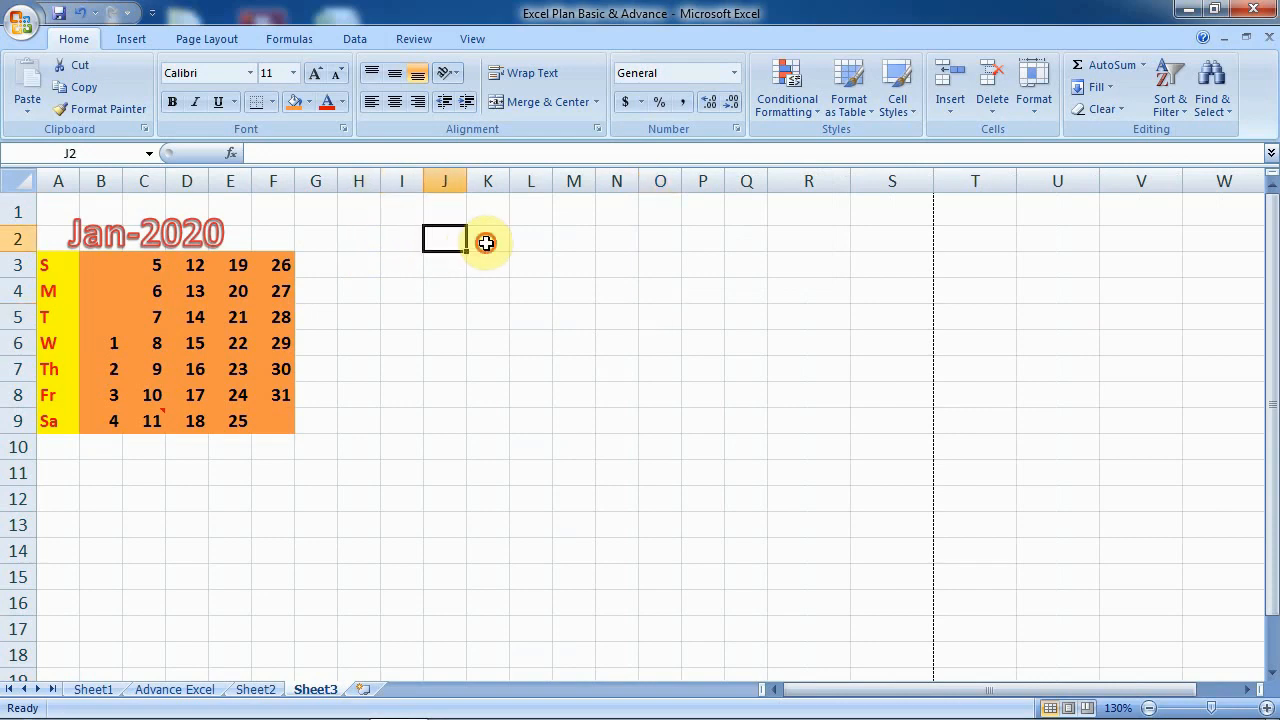
click(487, 240)
click(537, 241)
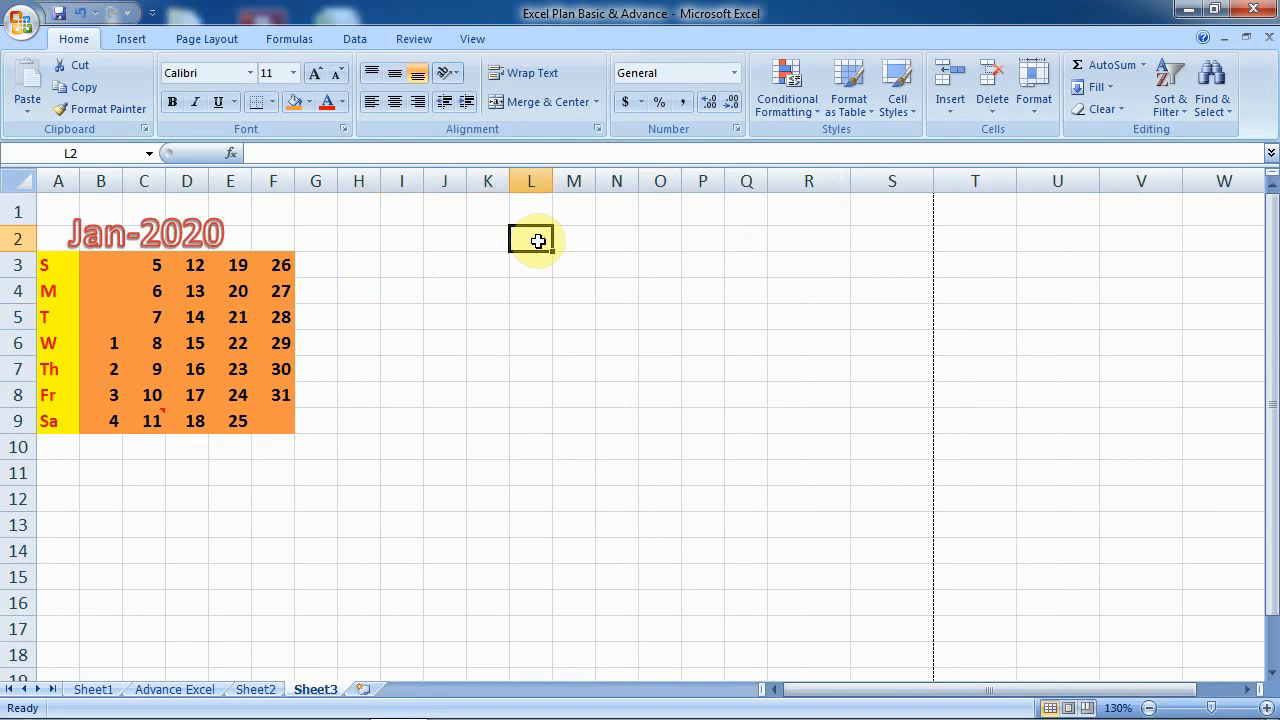
click(567, 240)
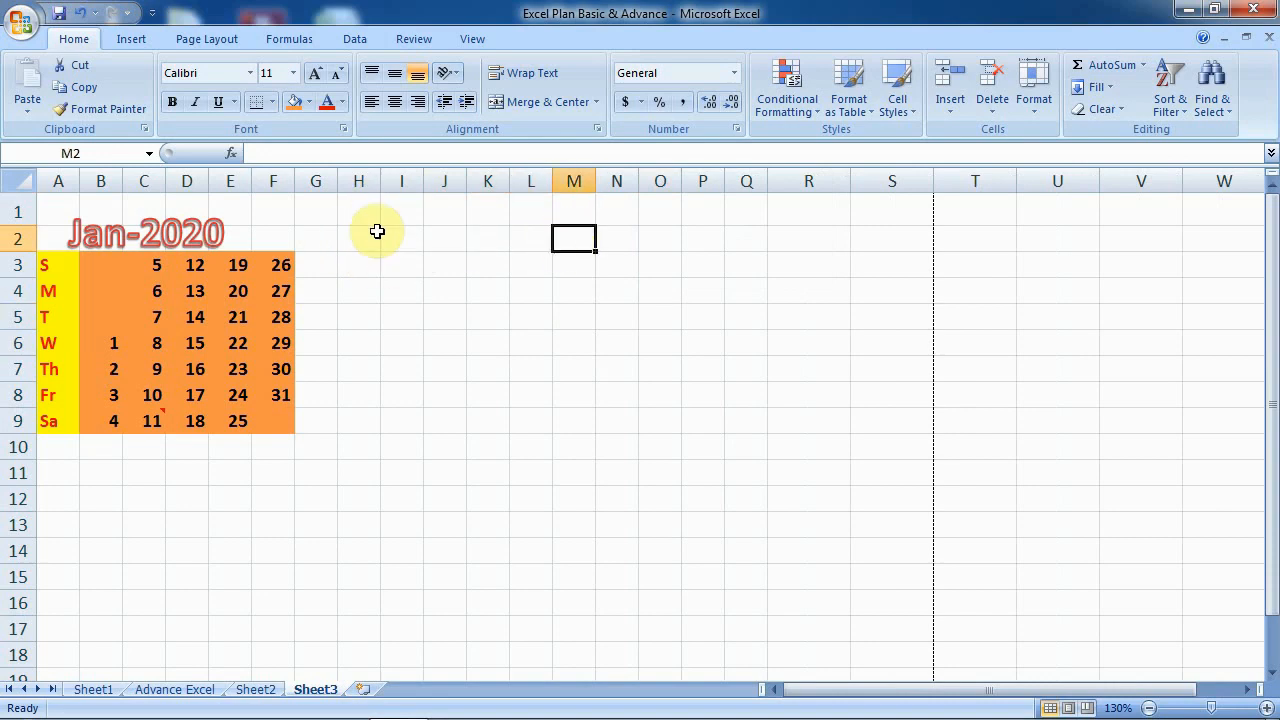
- Copy the January block A3:F9 and paste it into H3:M9
click(52, 265)
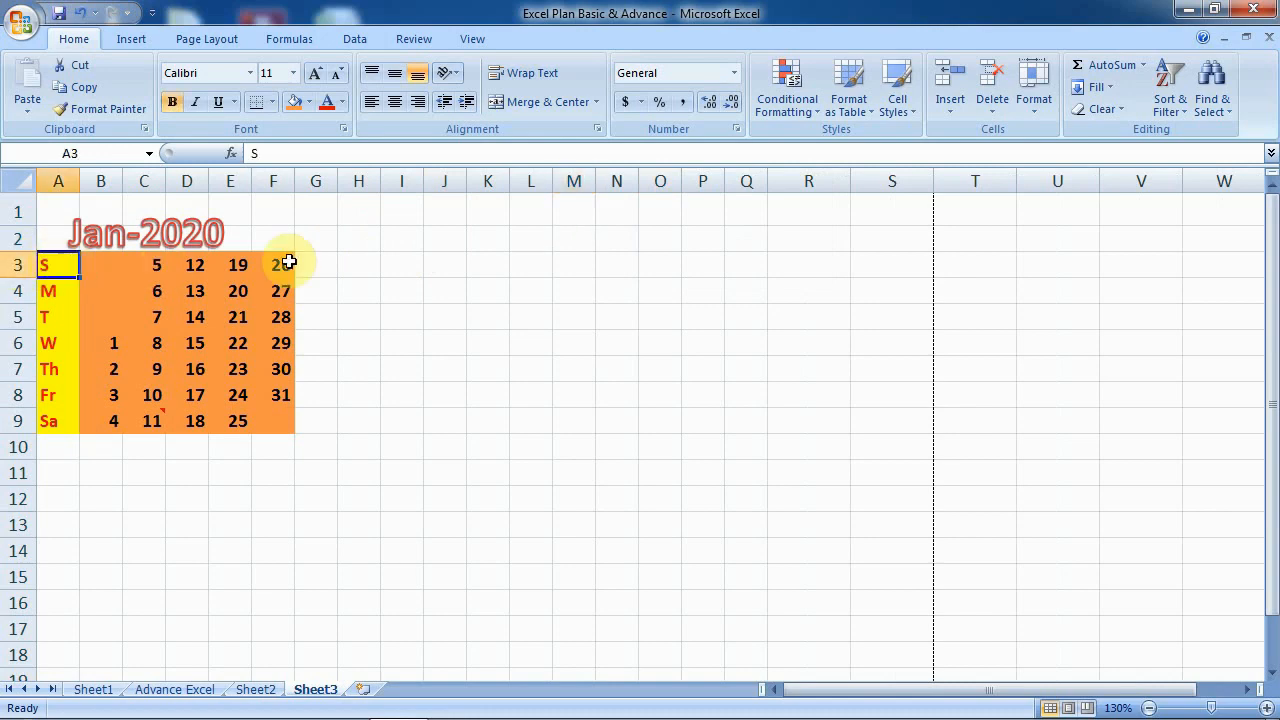
key(shift+Right)
key(shift+Right)
key(shift+Right)
key(shift+Right)
key(shift+Right)
key(shift+Down)
key(shift+Down)
key(shift+Down)
key(shift+Down)
key(shift+Down)
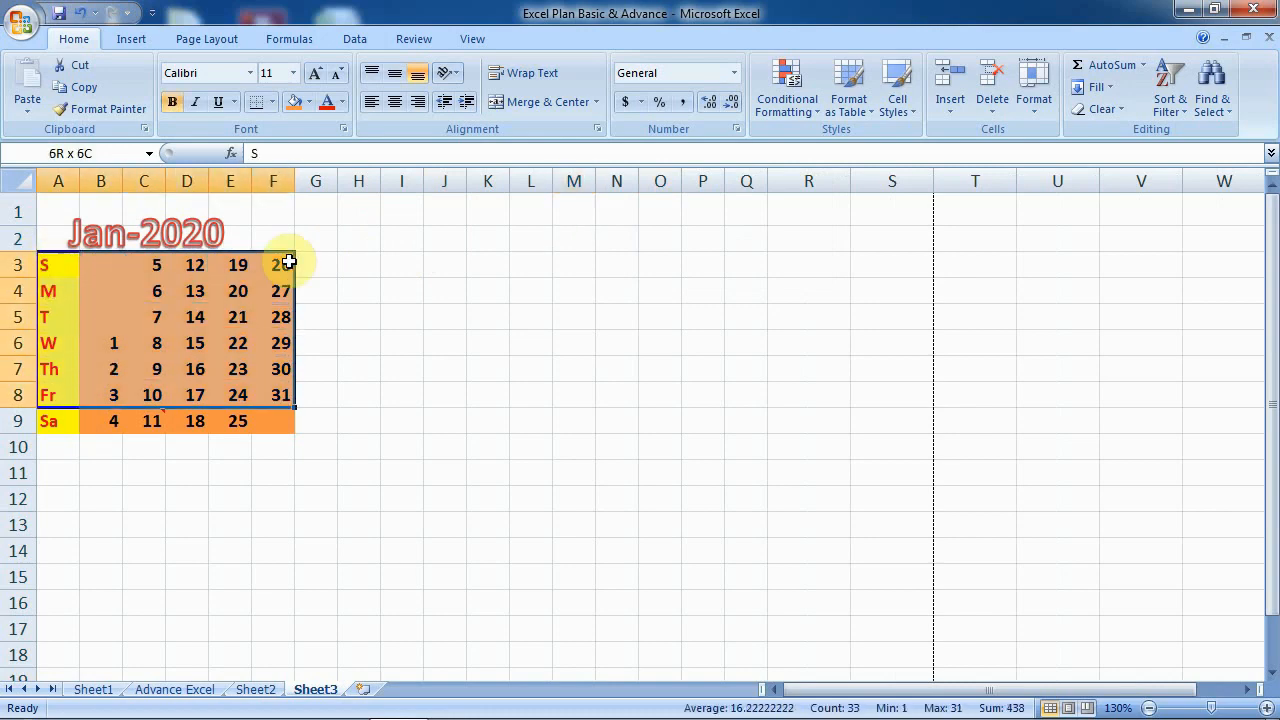
key(shift+Down)
key(shift+Down)
key(shift+Up)
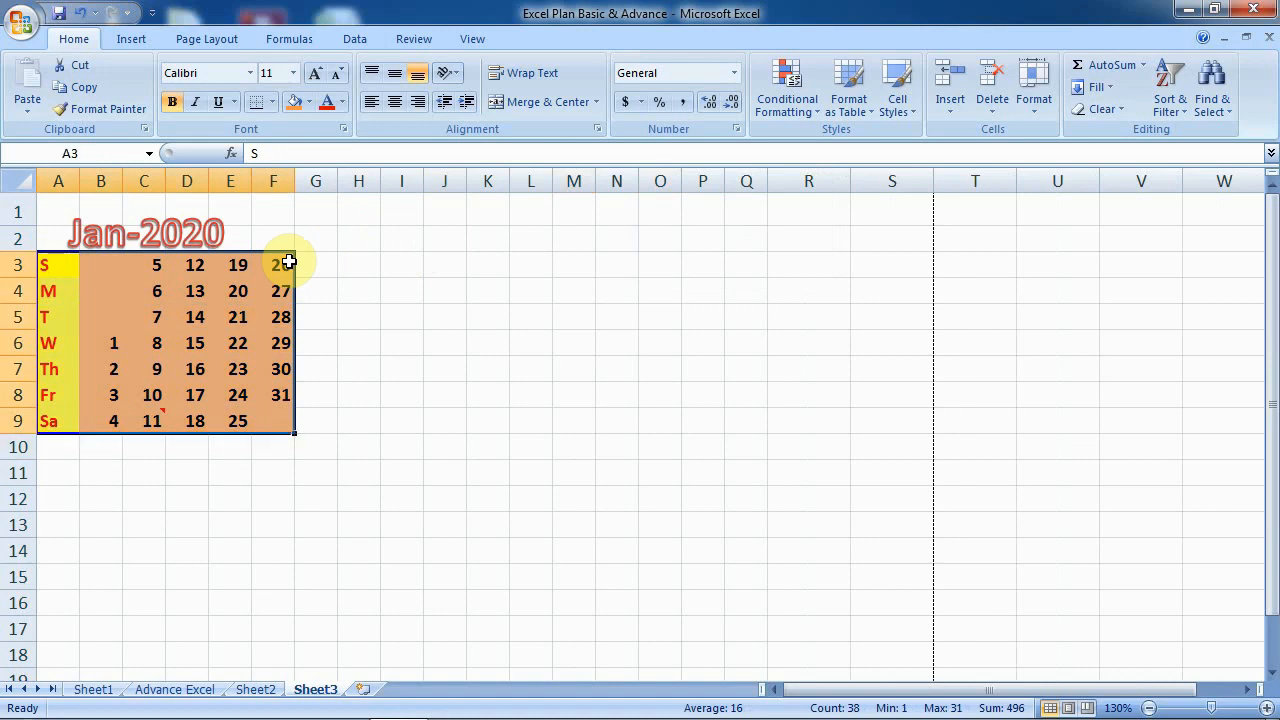
key(ctrl+c)
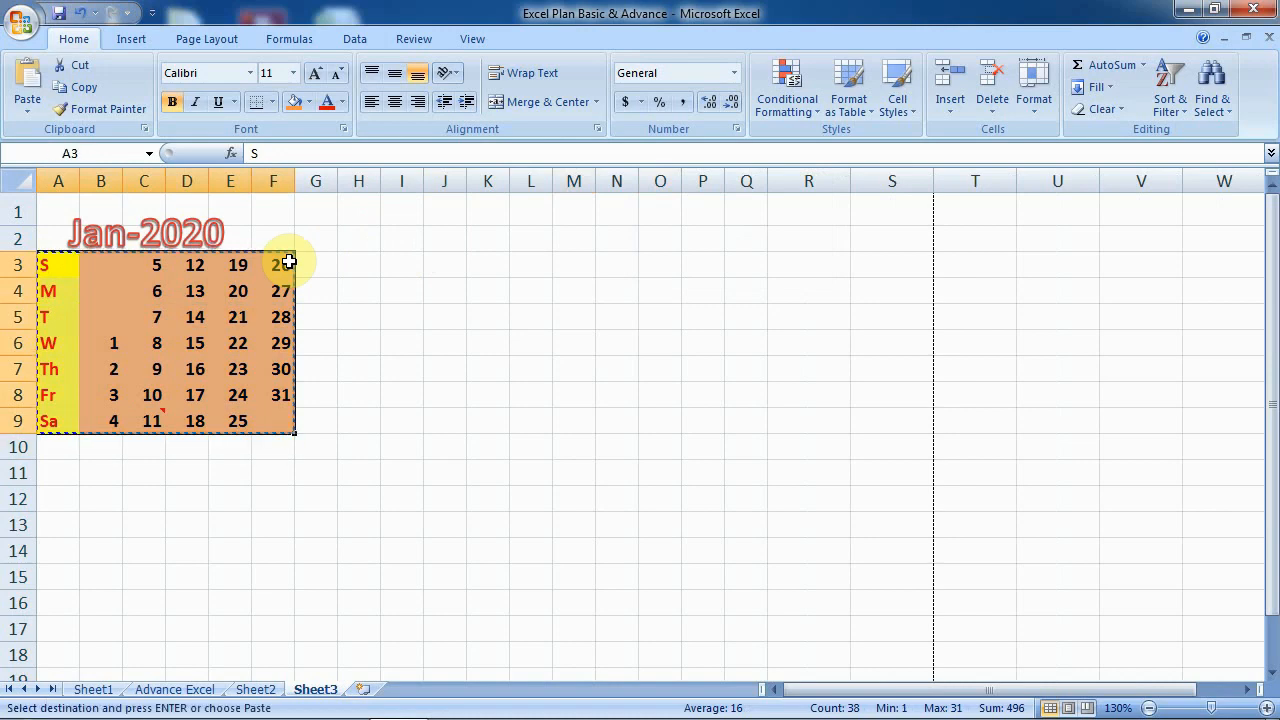
click(362, 264)
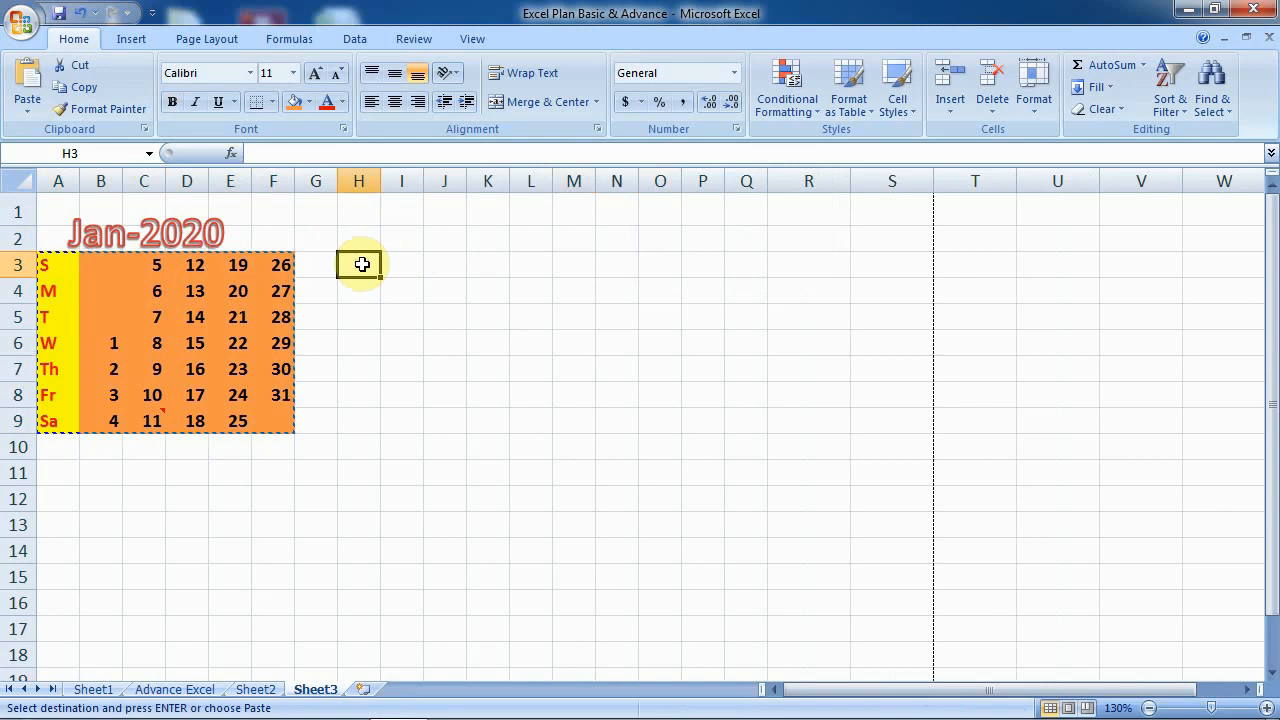
key(ctrl+v)
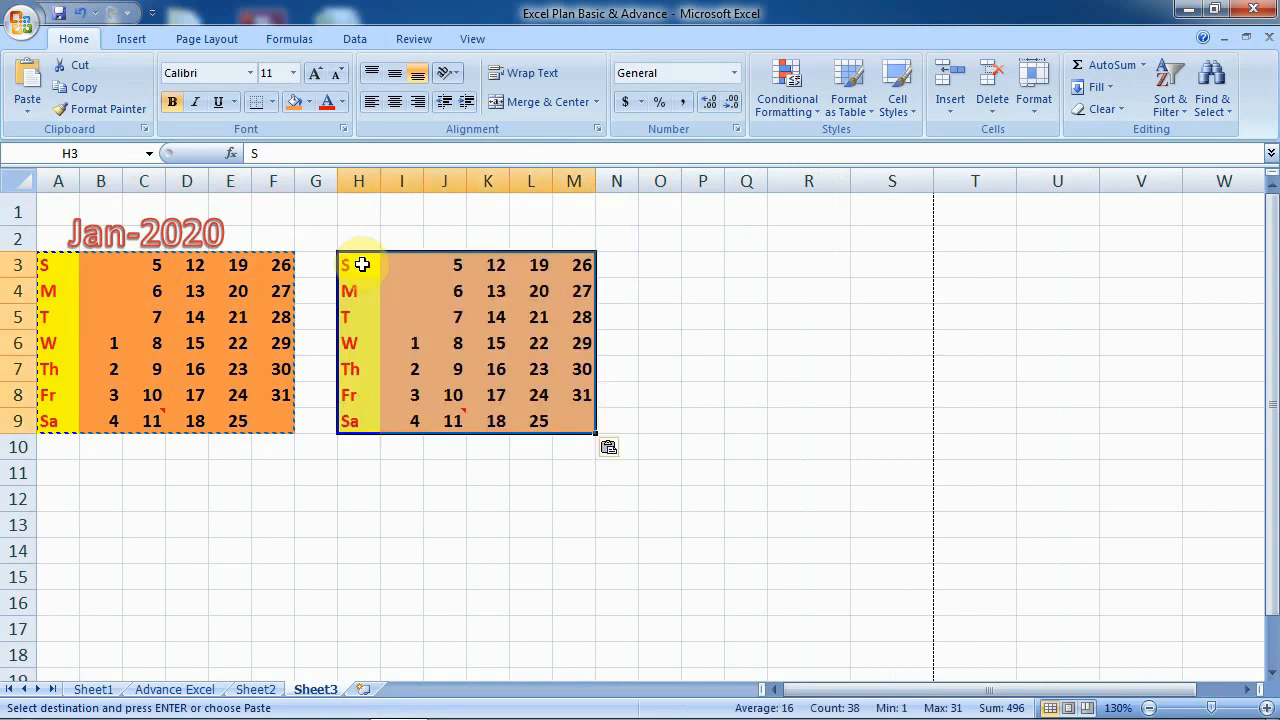
click(674, 324)
drag(812, 181, 886, 181)
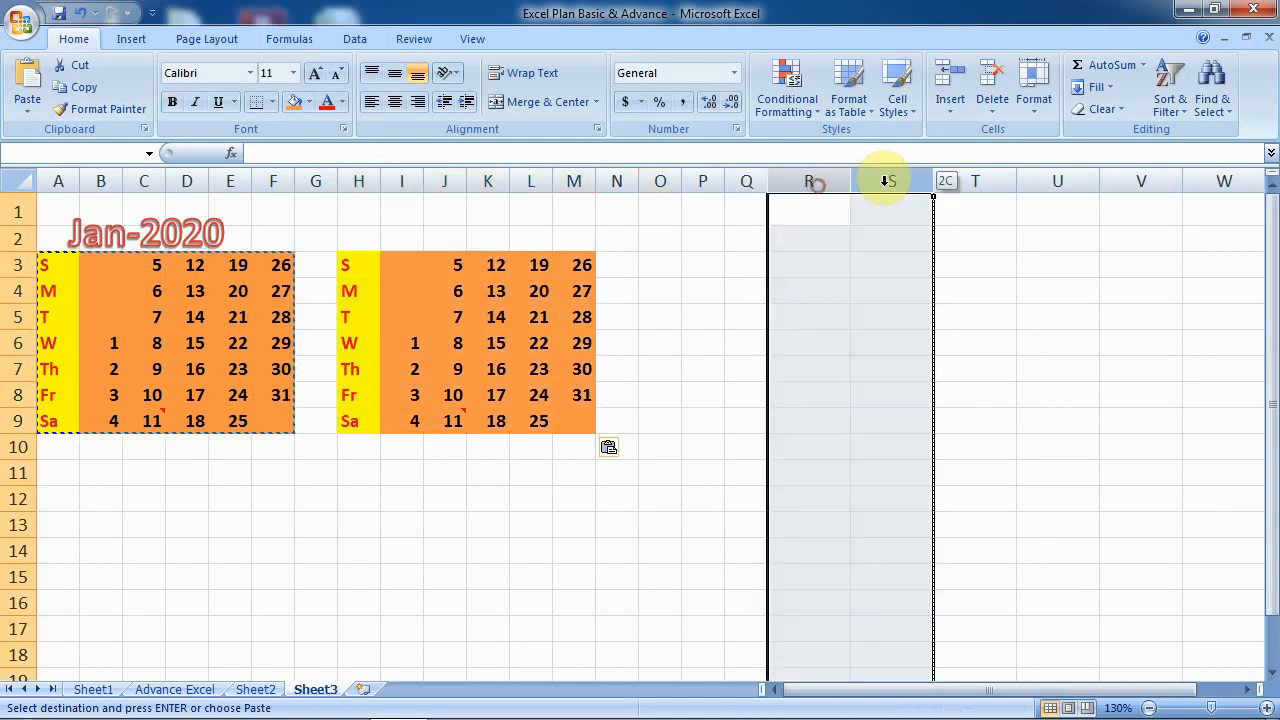
- Narrow columns R, S and T to width 4
click(1030, 100)
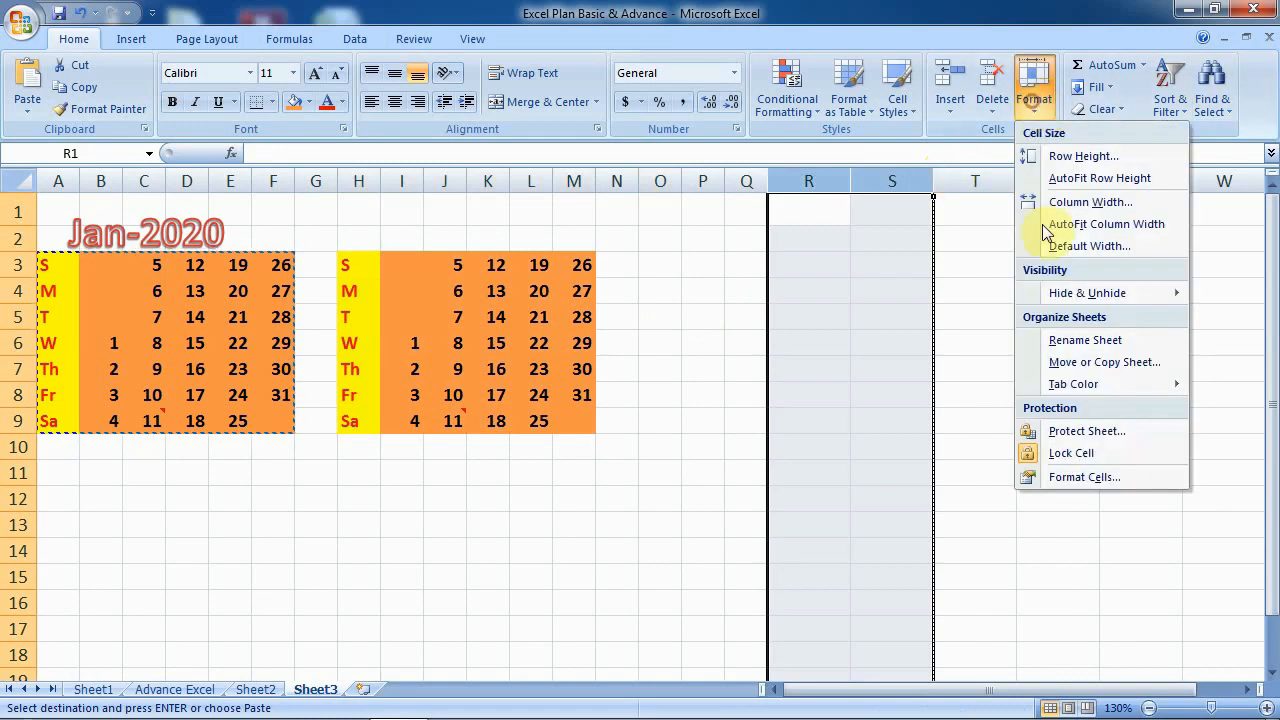
click(1060, 203)
text(4)
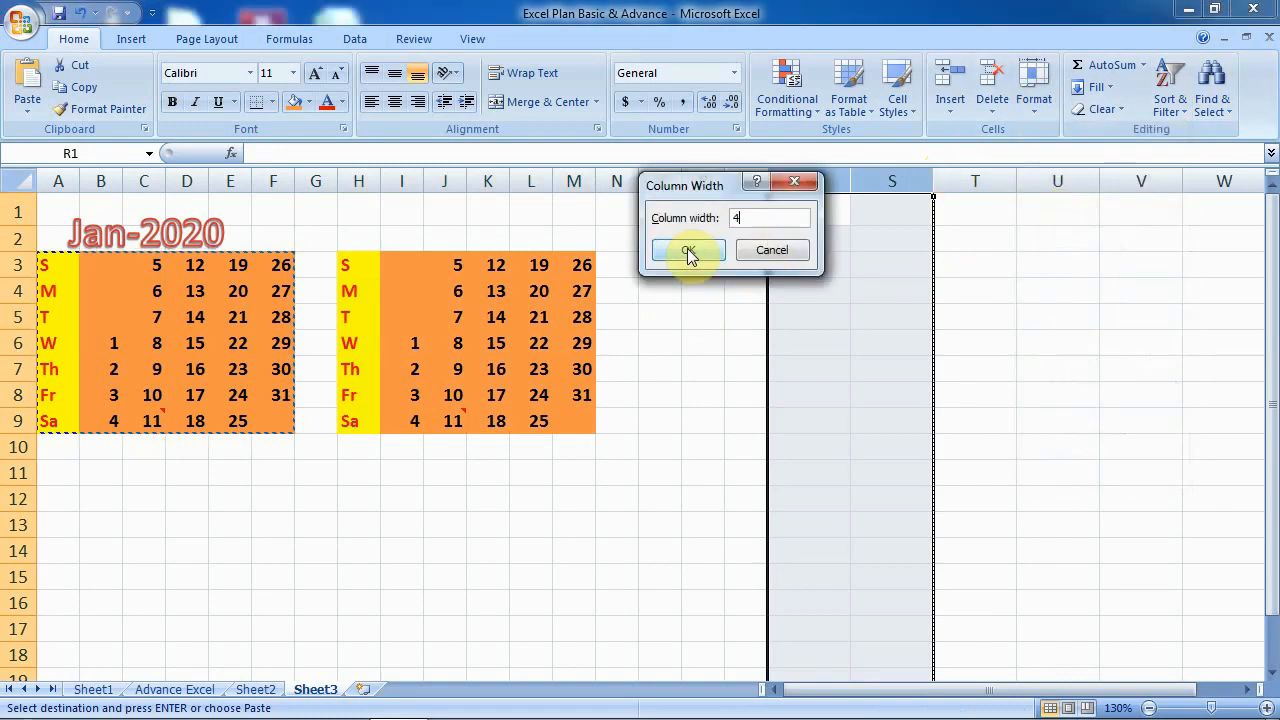
click(688, 250)
click(882, 360)
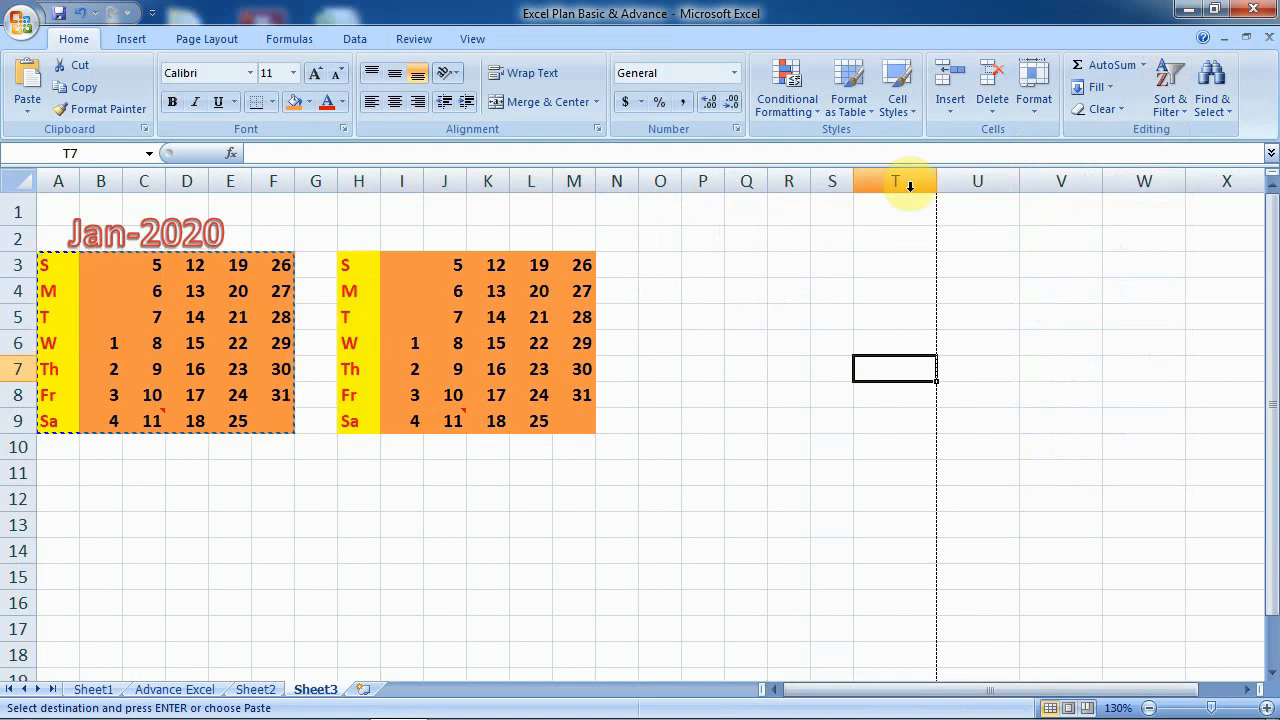
click(903, 180)
click(1033, 100)
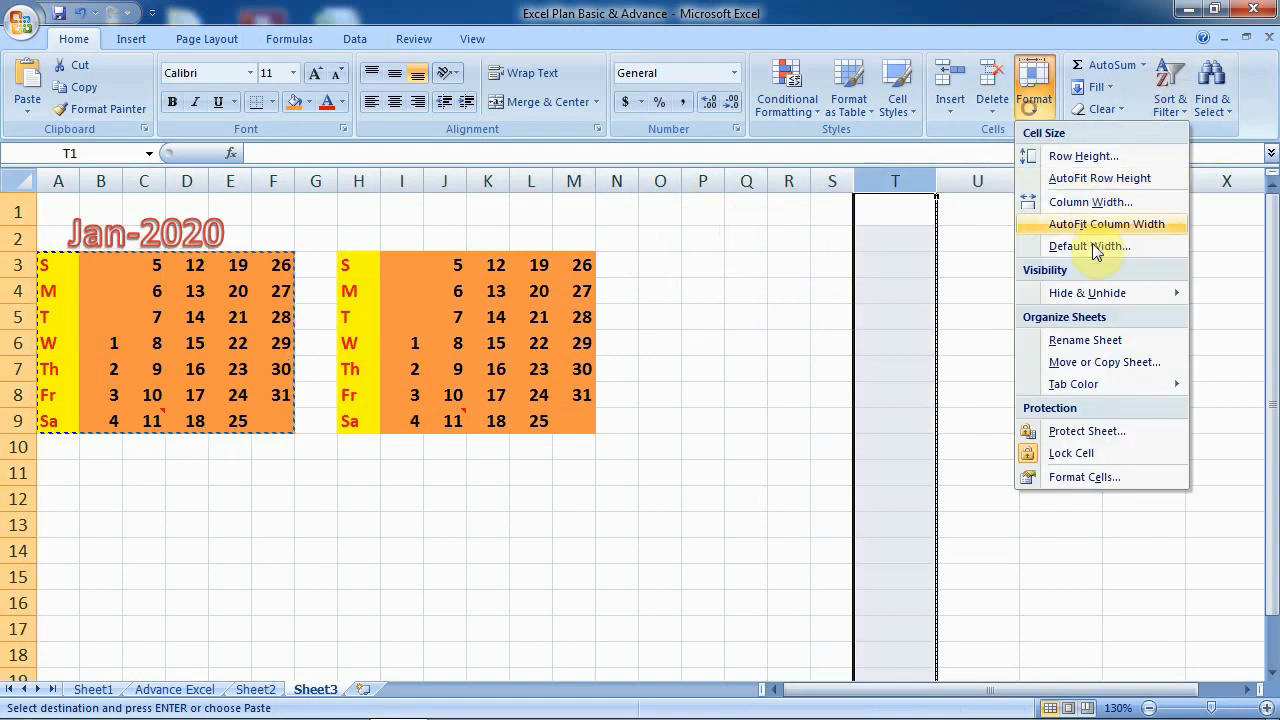
click(1075, 202)
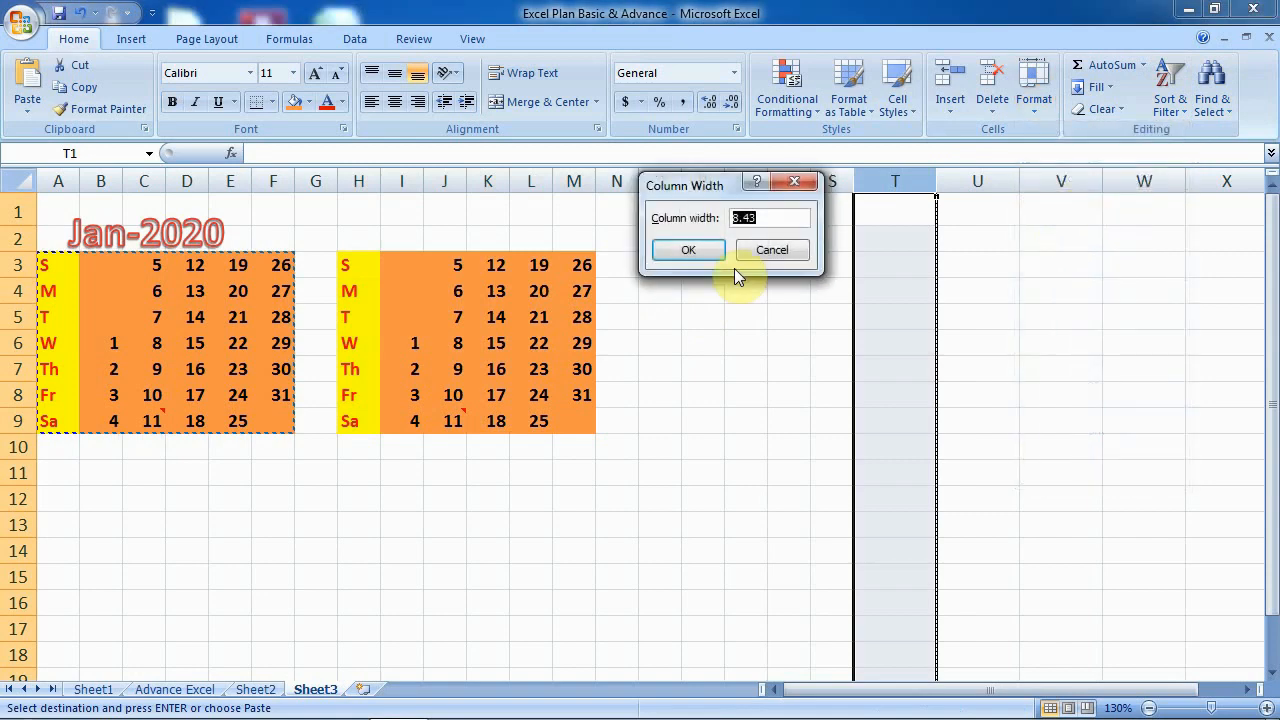
text(4)
click(689, 250)
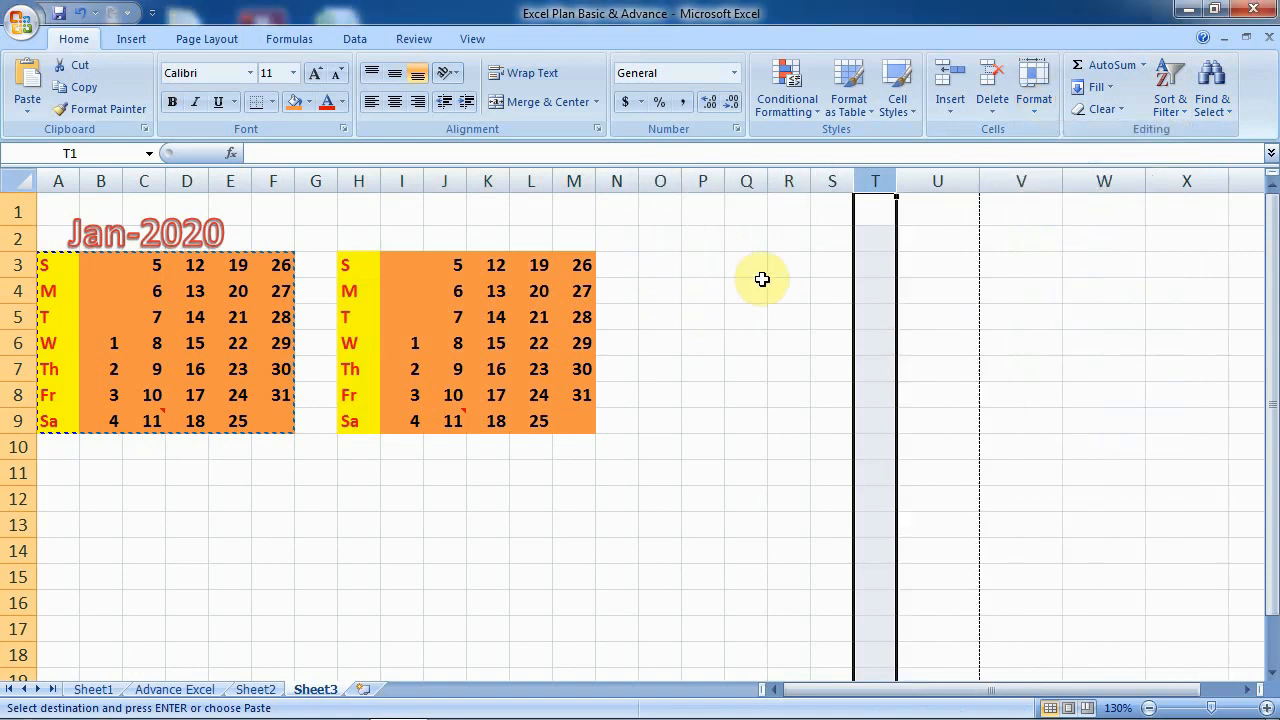
click(758, 292)
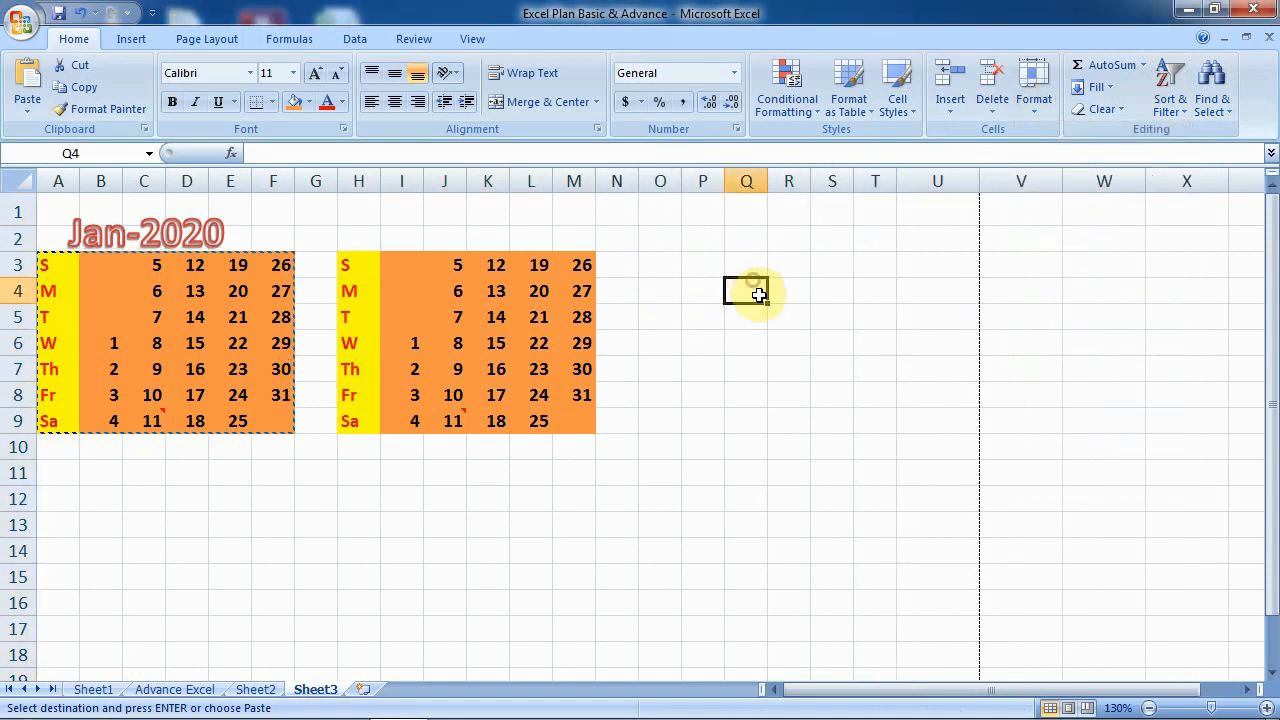
- Paste a third copy of the calendar block at O3:T9
click(668, 267)
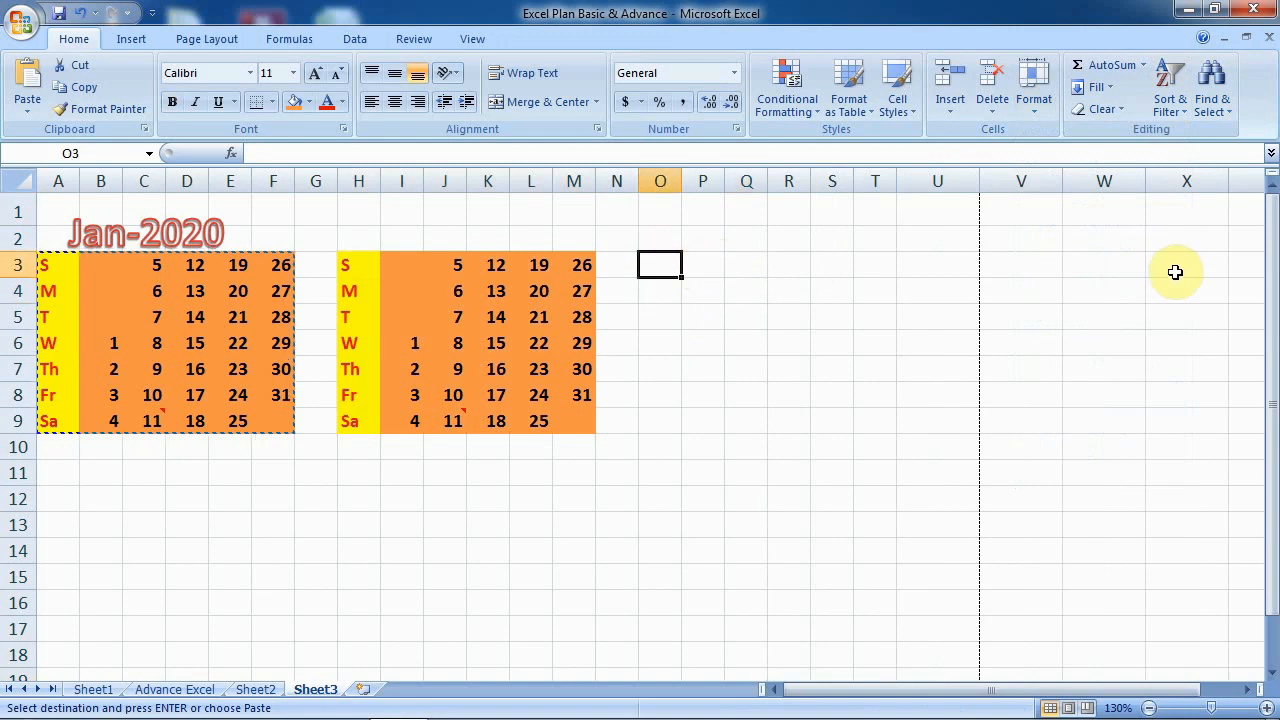
key(ctrl+v)
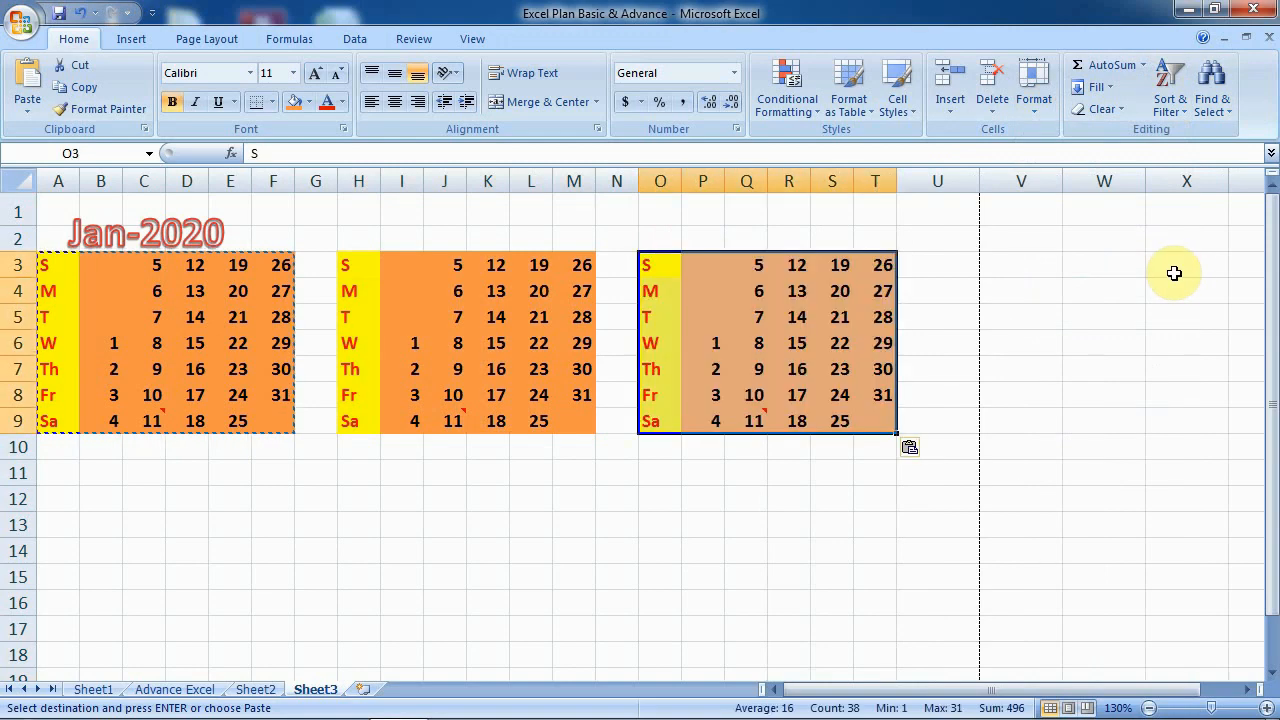
click(421, 508)
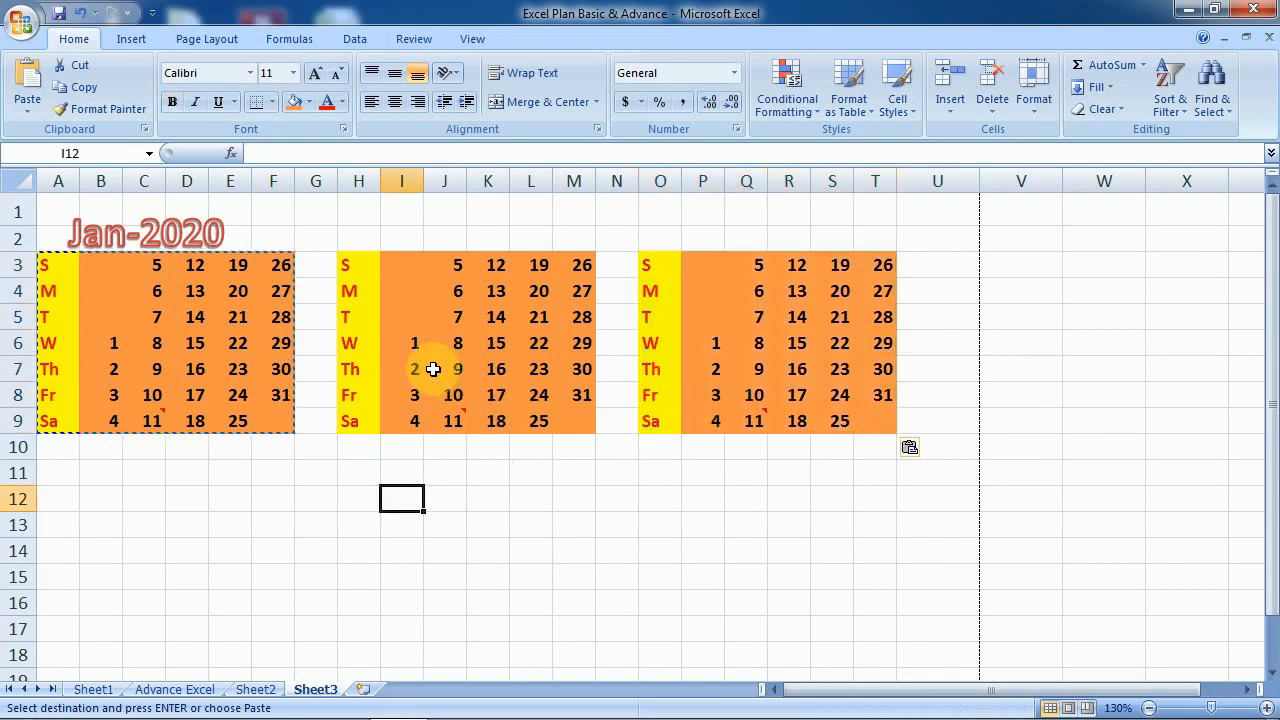
- Clear the dates from I3:M9 and P3:T9, keeping the weekday labels and orange fill
drag(406, 262, 557, 414)
key(Delete)
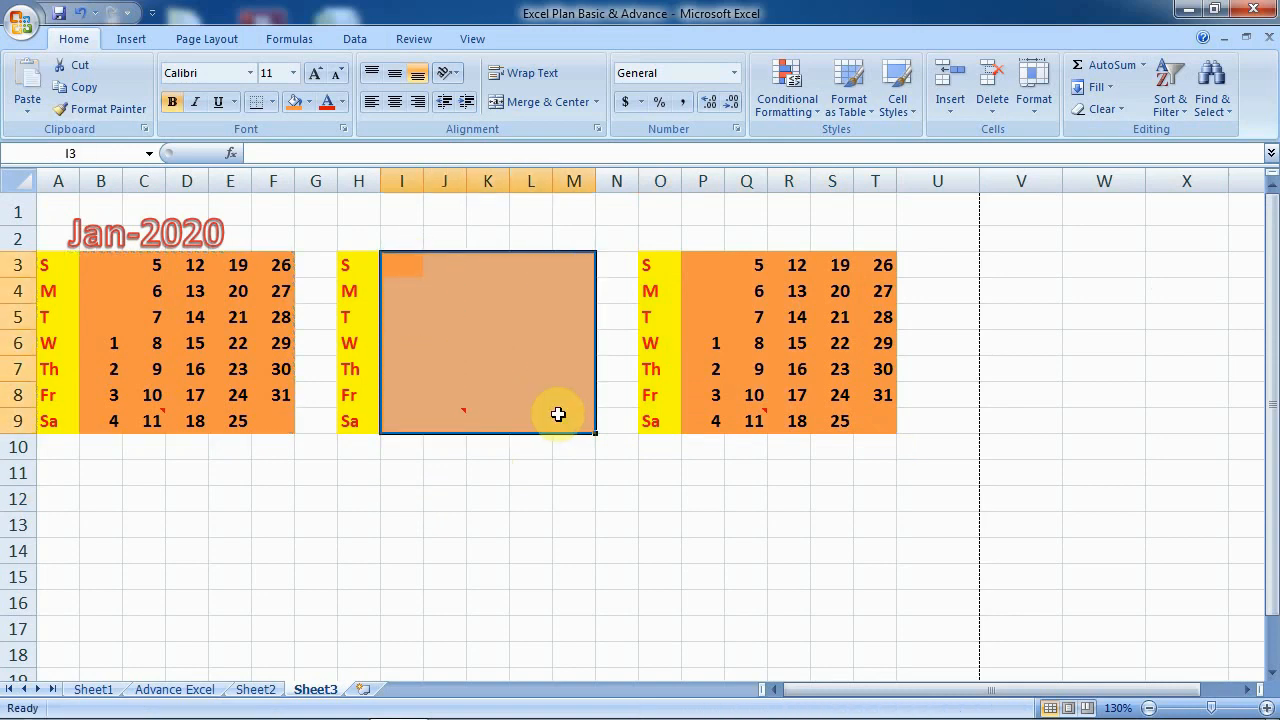
click(527, 470)
drag(724, 258, 855, 418)
drag(703, 262, 885, 421)
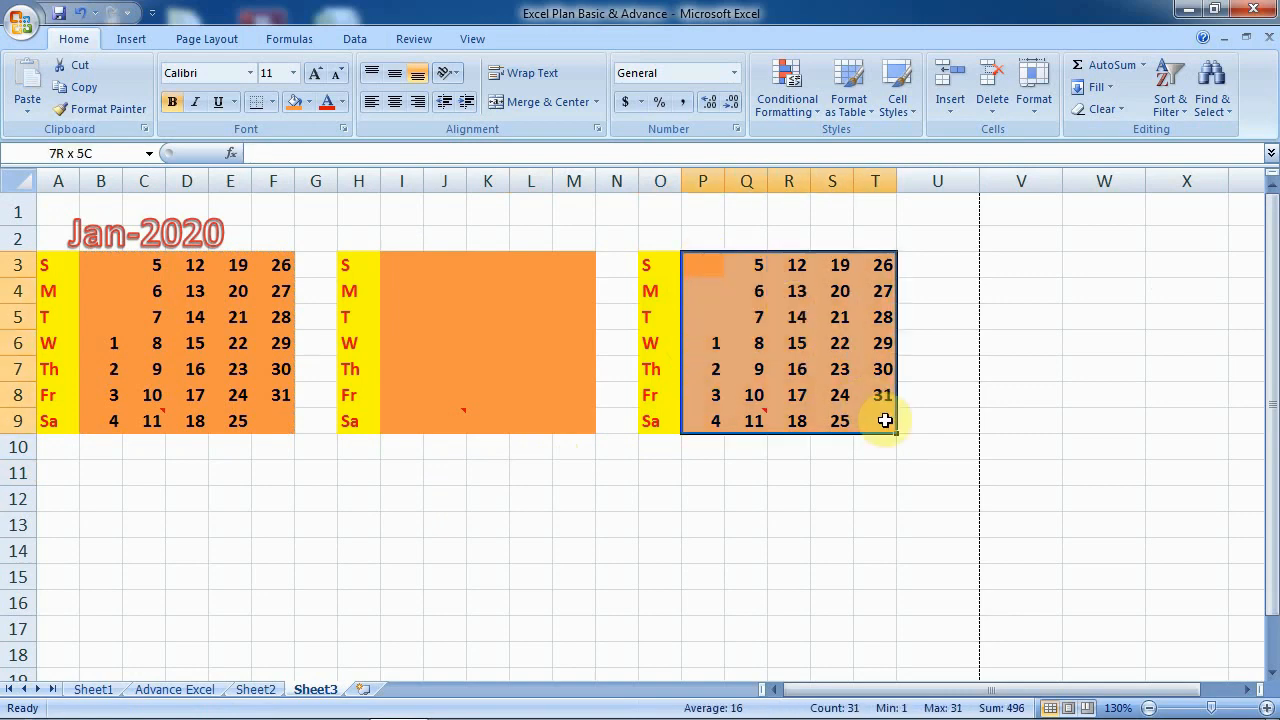
key(Delete)
click(575, 476)
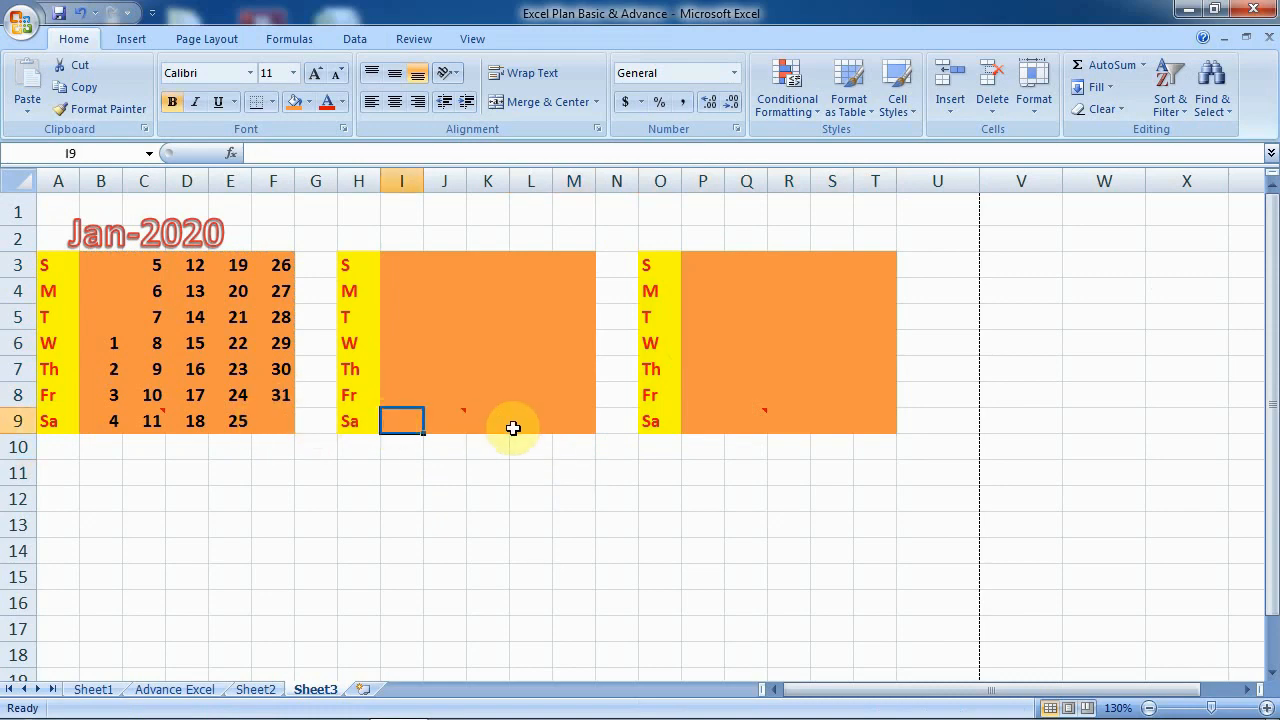
- Enter 1 in I9 and dates 2 through 8 down column J
text(1)
key(Tab)
key(Up)
key(Up)
key(Up)
key(Up)
key(Up)
key(Up)
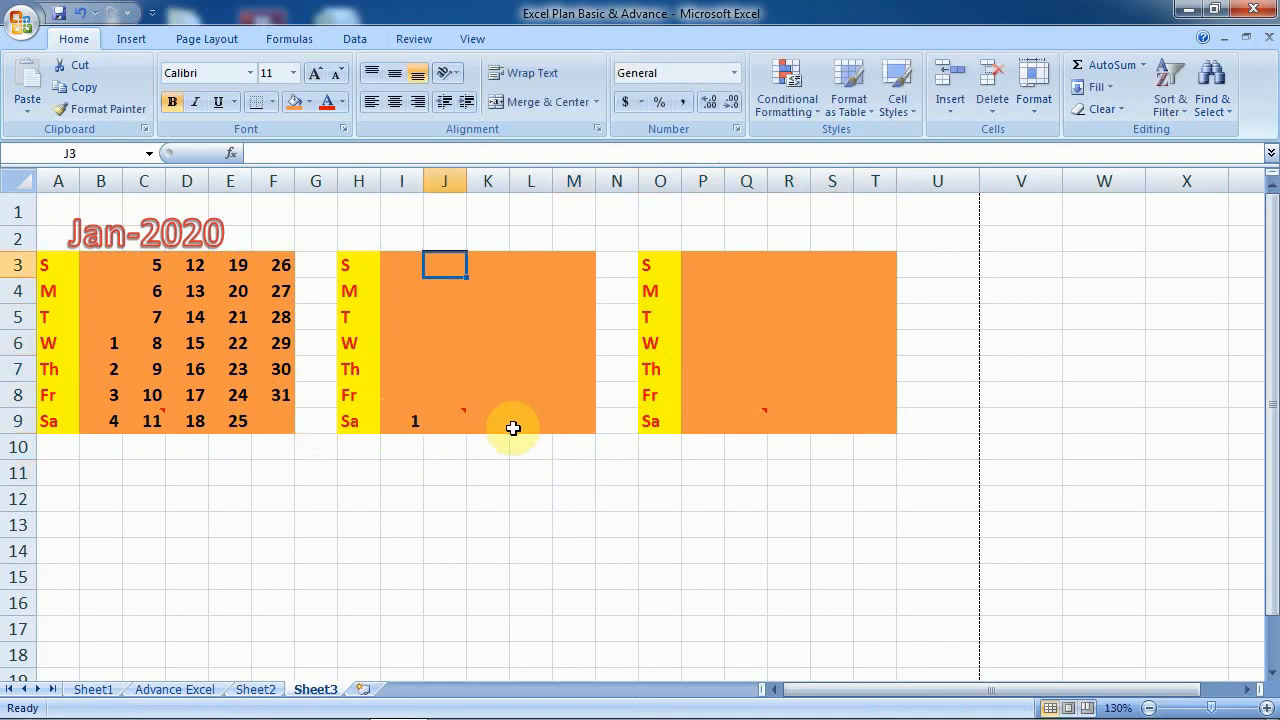
text(2)
key(Return)
text(3)
key(Return)
text(4)
key(Return)
text(5 6 7)
key(Return)
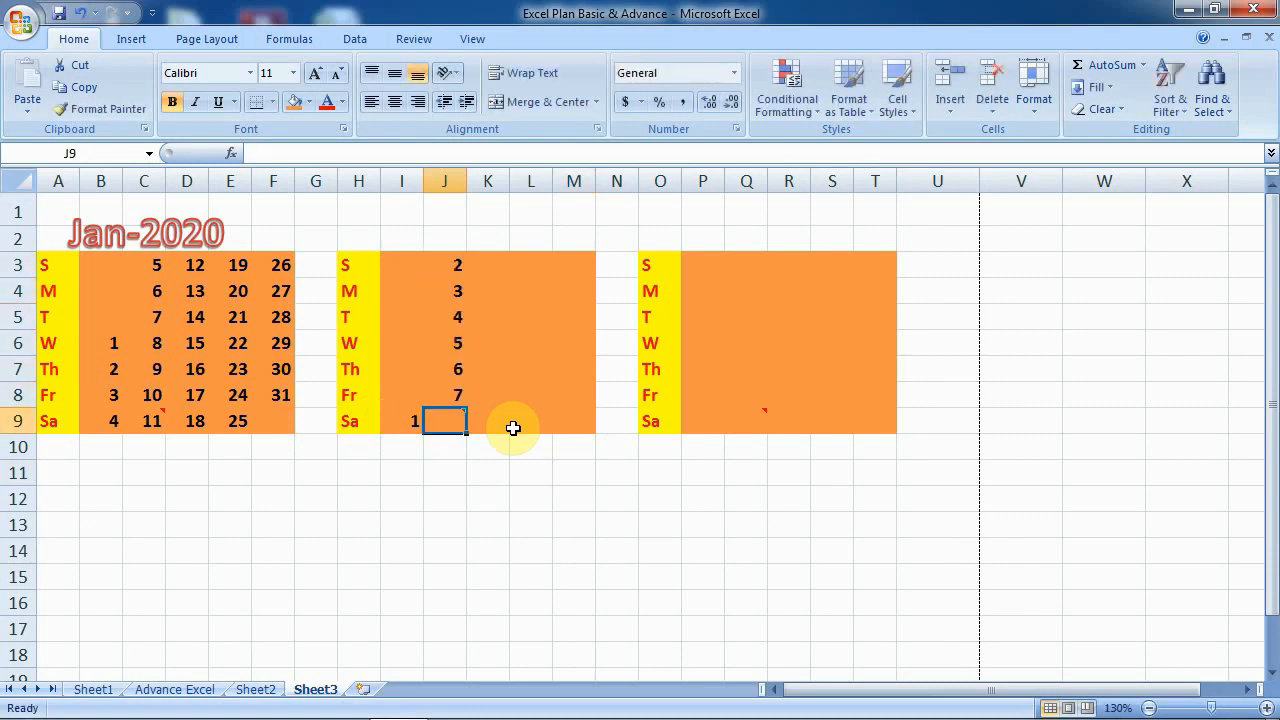
text(8)
key(Return)
key(Right)
key(Up)
key(Up)
key(Up)
key(Up)
key(Up)
key(Up)
key(Up)
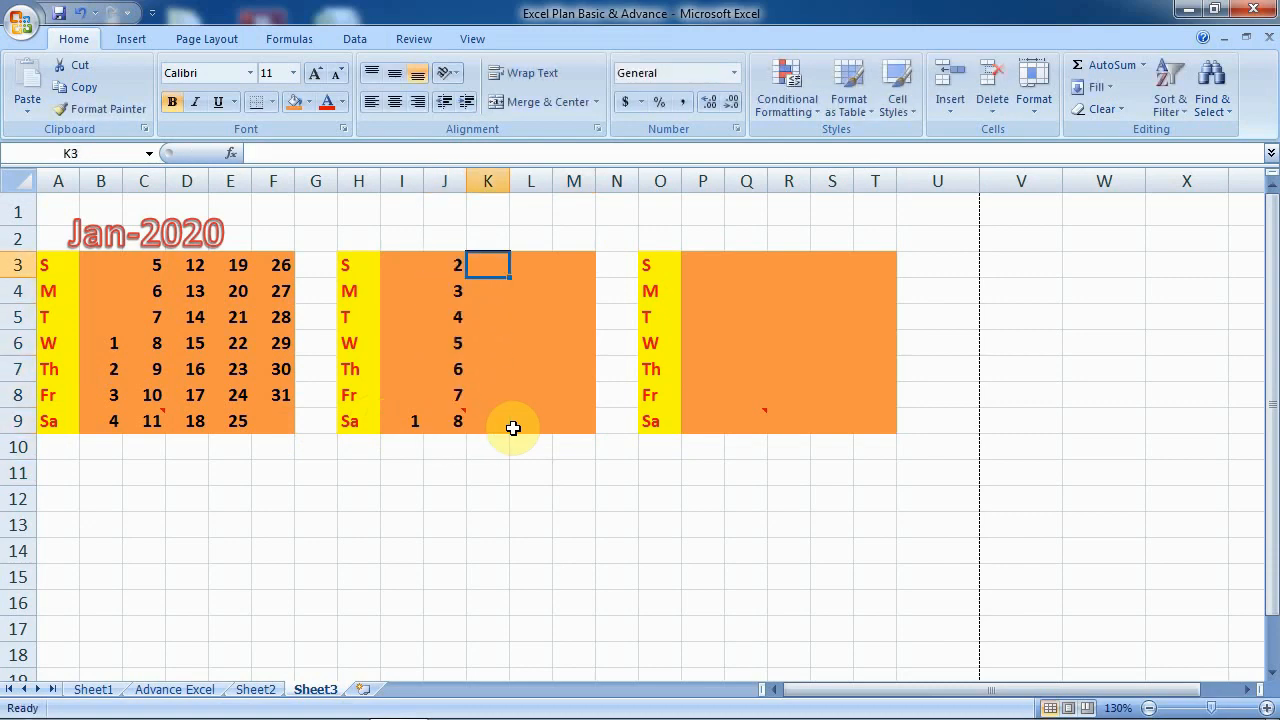
- Enter dates 9 through 15 down column K
text(9)
key(Return)
text(10)
key(Return)
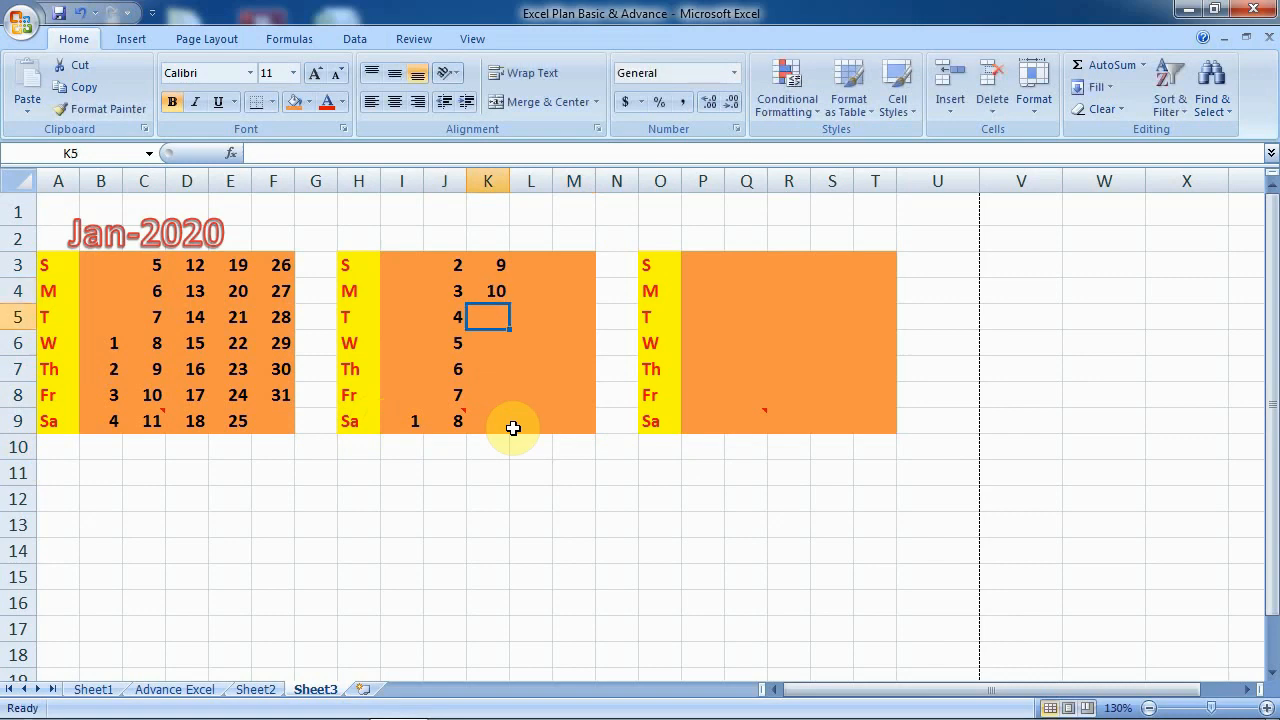
text(11)
key(Return)
text(12)
key(Return)
text(1)
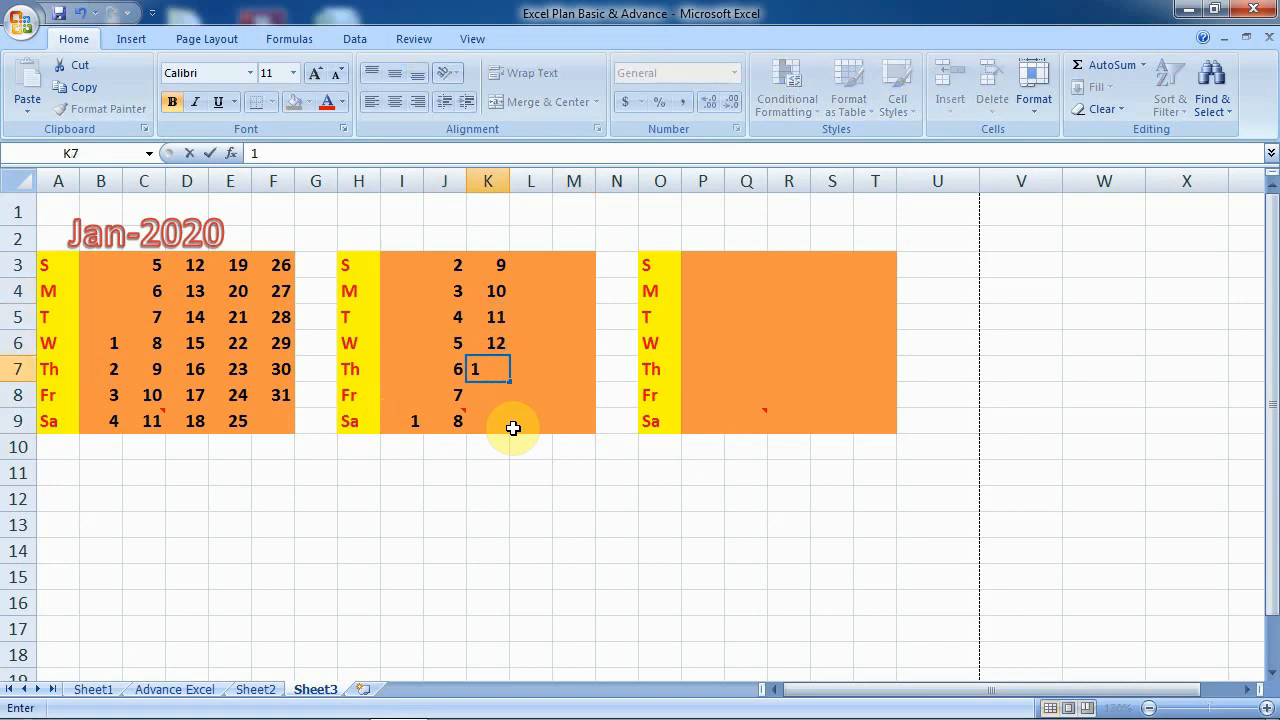
text(3)
key(Return)
text(14)
key(Return)
text(15)
key(Return)
key(Right)
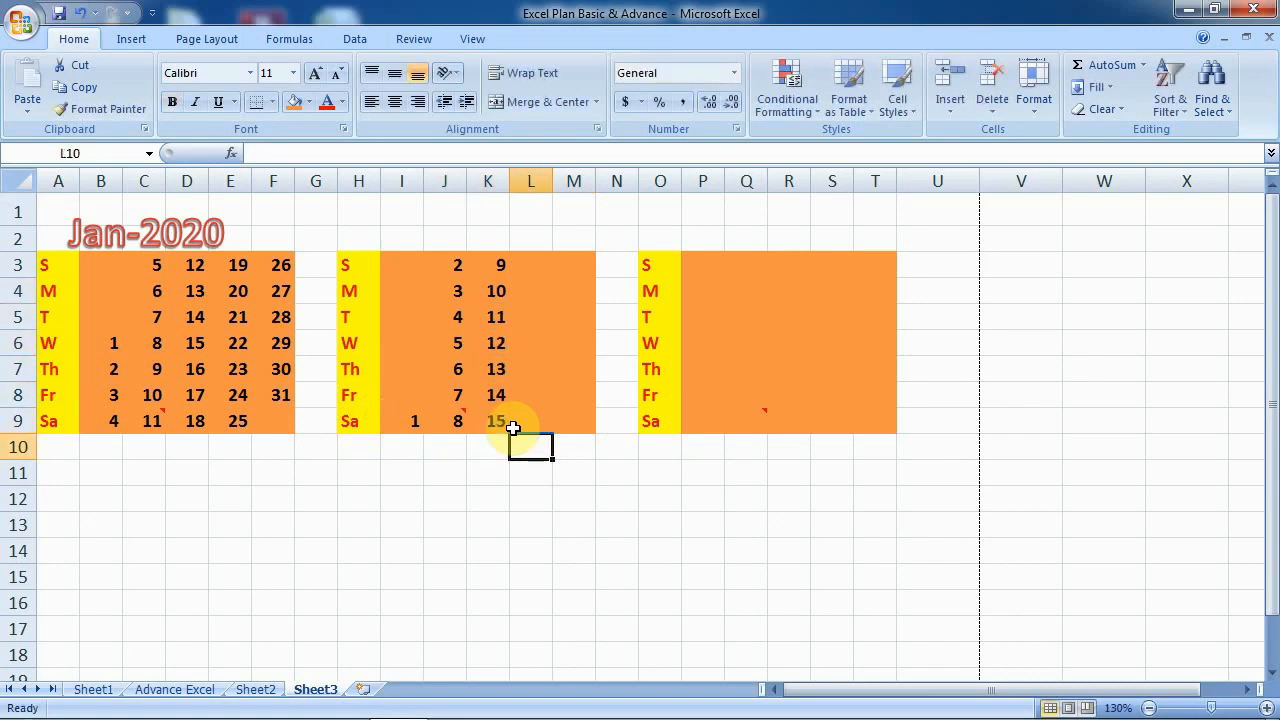
key(Up)
key(Up)
key(Up)
key(Up)
key(Up)
key(Up)
key(Up)
- Enter 16 and 17 at the top of column L and fill the series down to 22
text(16)
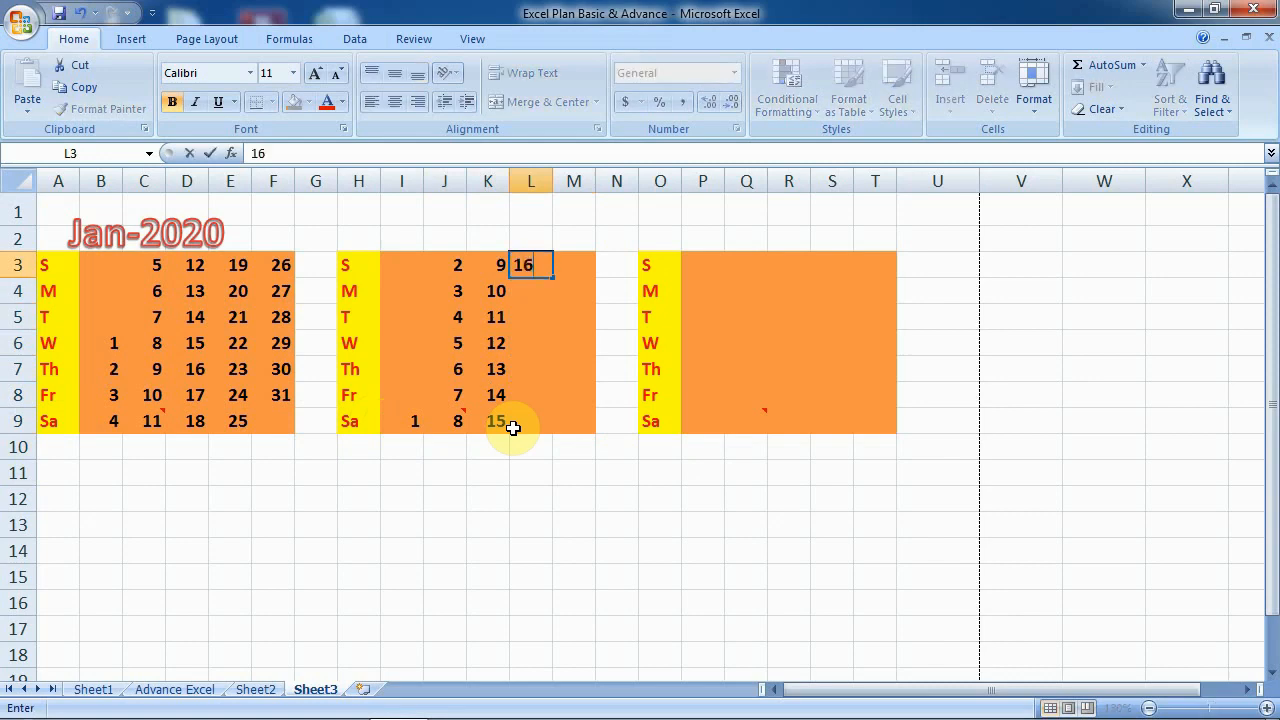
key(Return)
text(17)
key(Return)
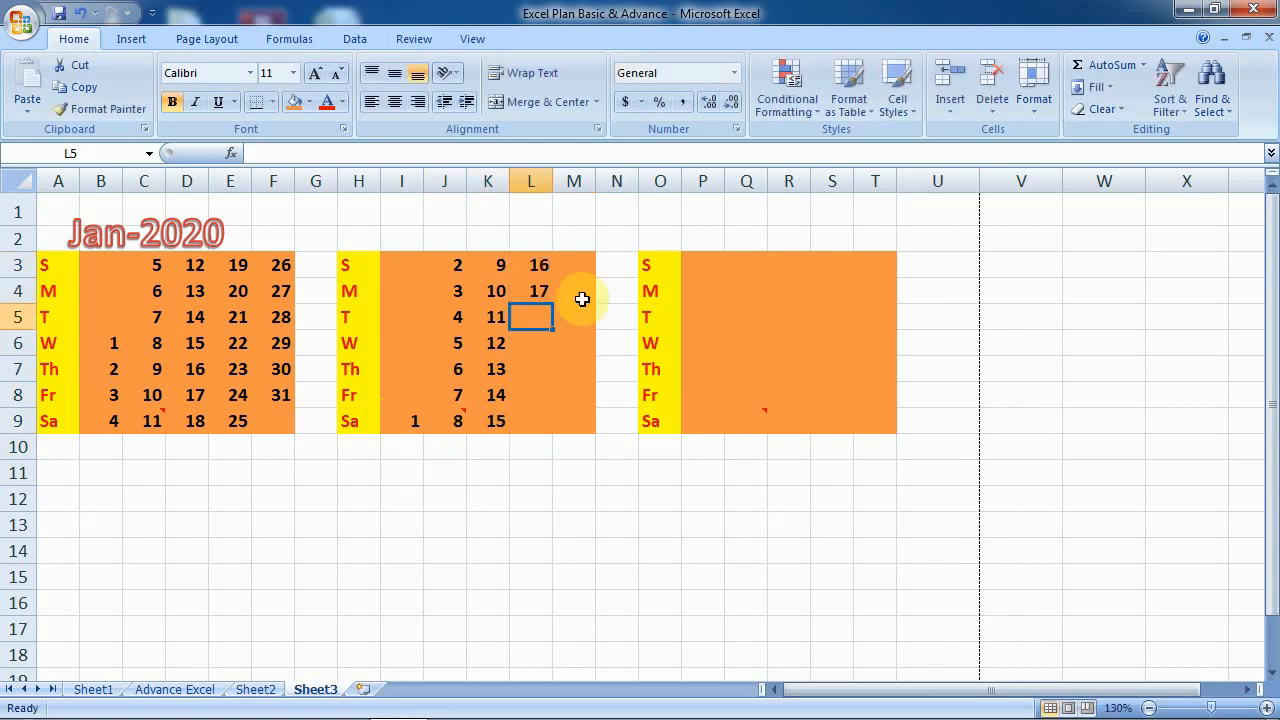
click(538, 288)
drag(551, 302, 549, 386)
key(ctrl+z)
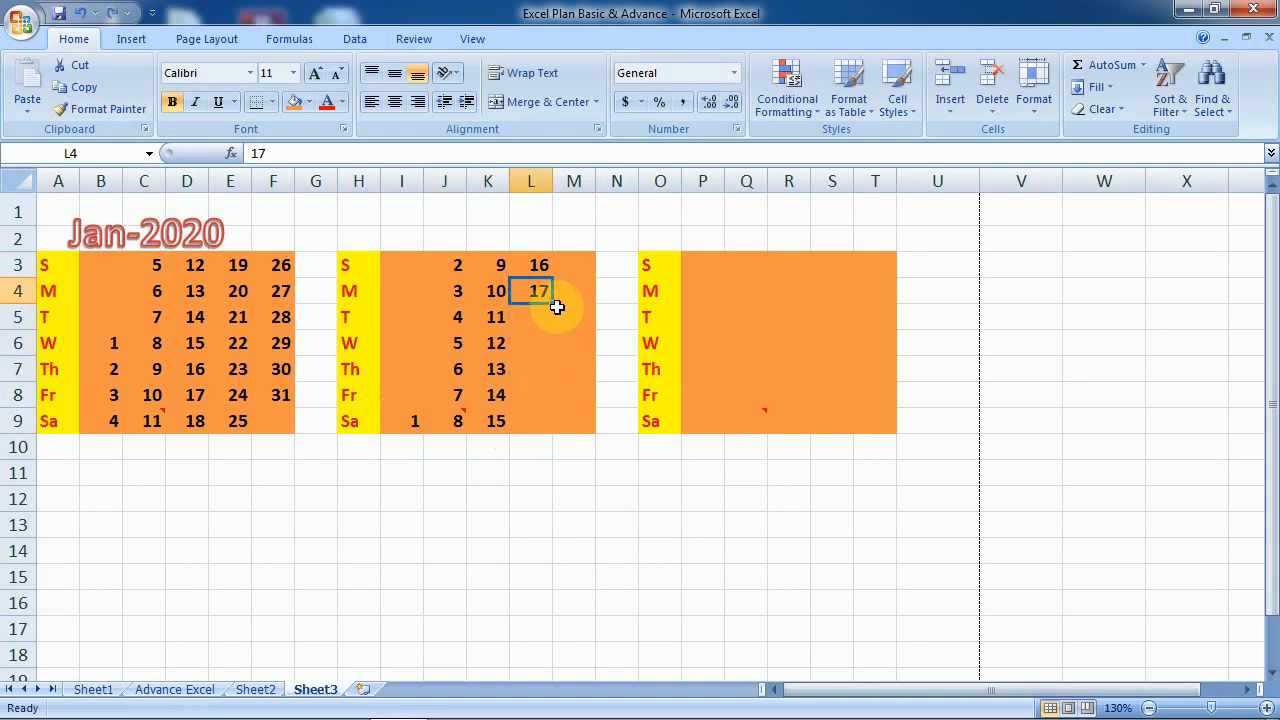
drag(553, 307, 540, 434)
- Enter 23 in M3 and fill column M down to 29
click(583, 266)
text(23)
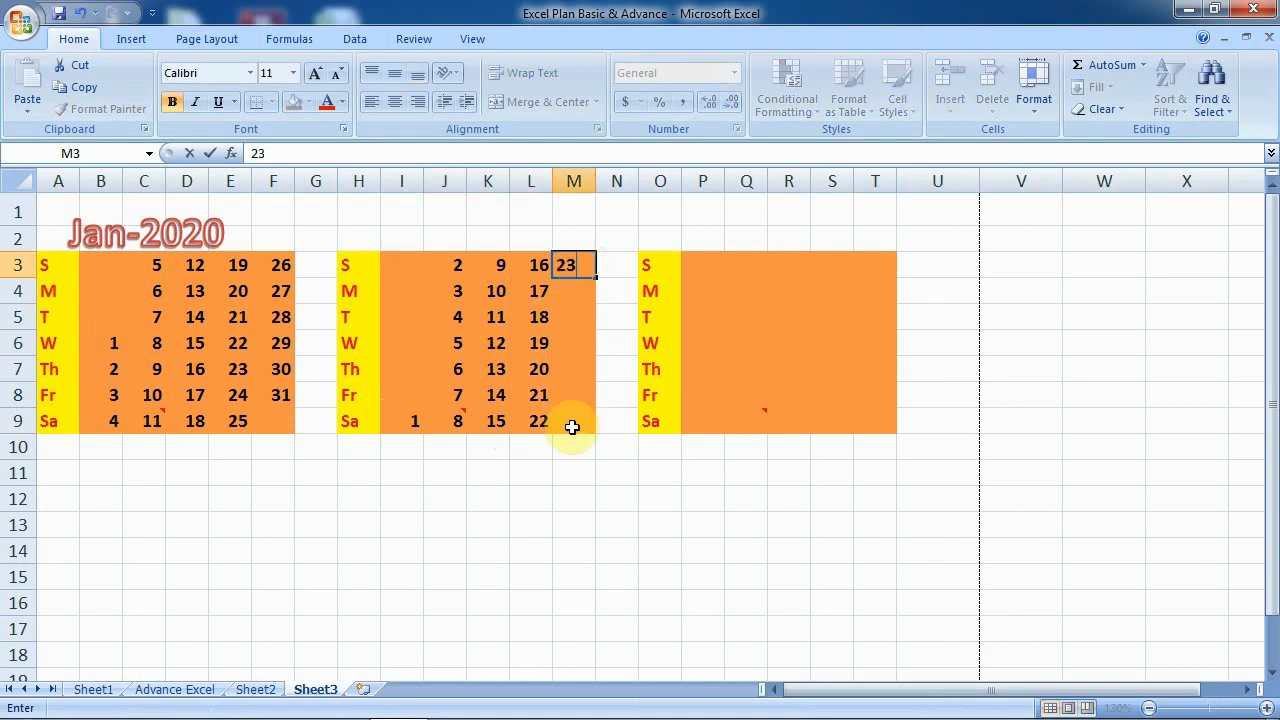
click(571, 437)
click(577, 264)
drag(598, 281, 597, 440)
click(731, 495)
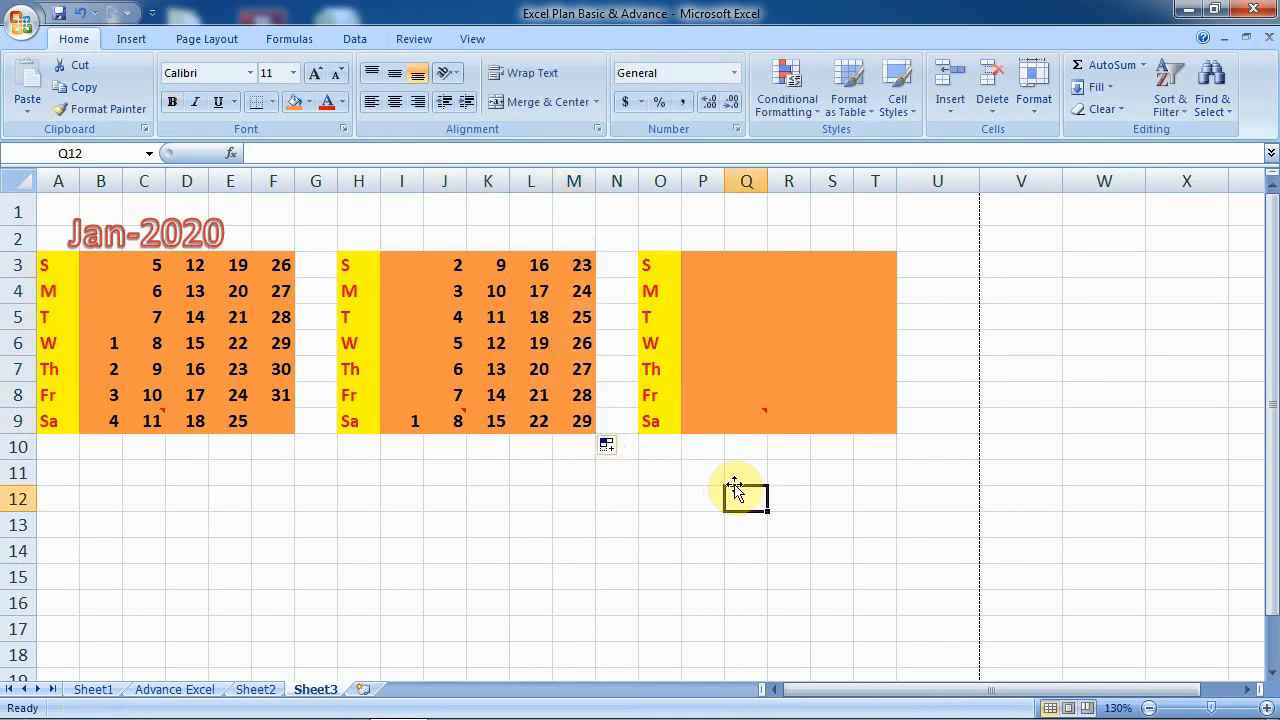
- Insert a blank column at N, shifting the third block one column right
click(449, 426)
click(410, 419)
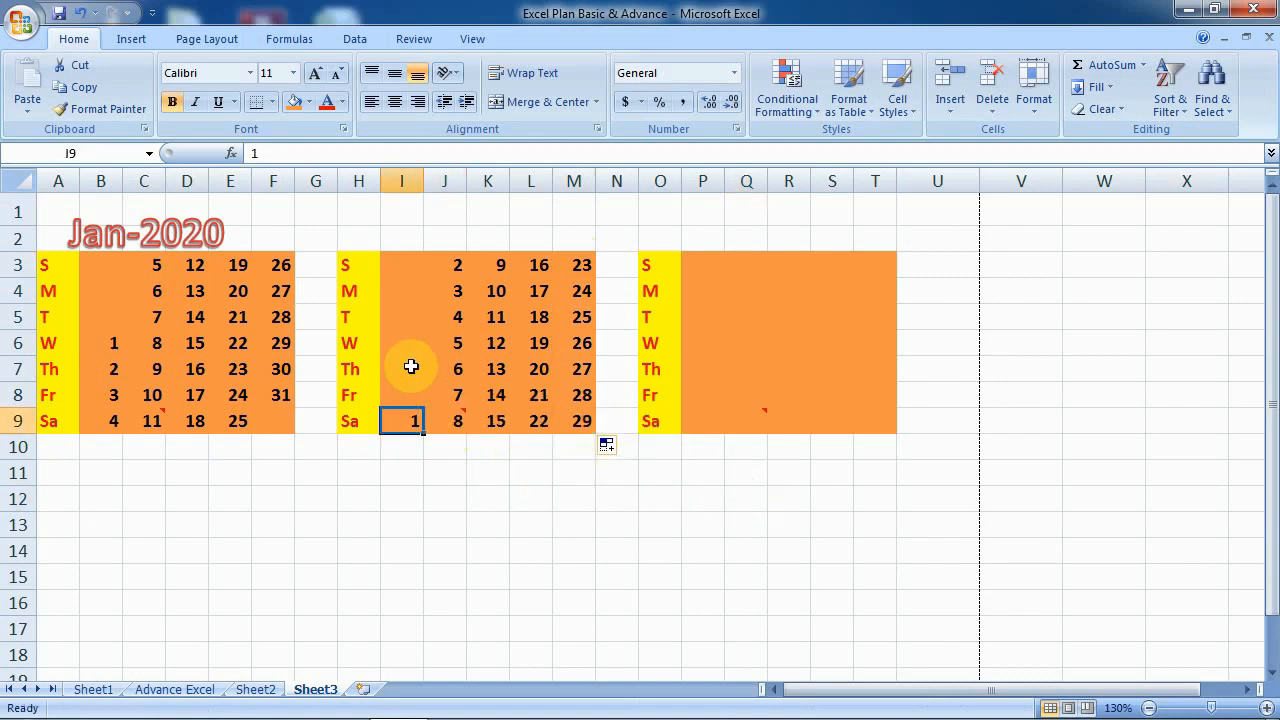
right_click(617, 182)
click(672, 288)
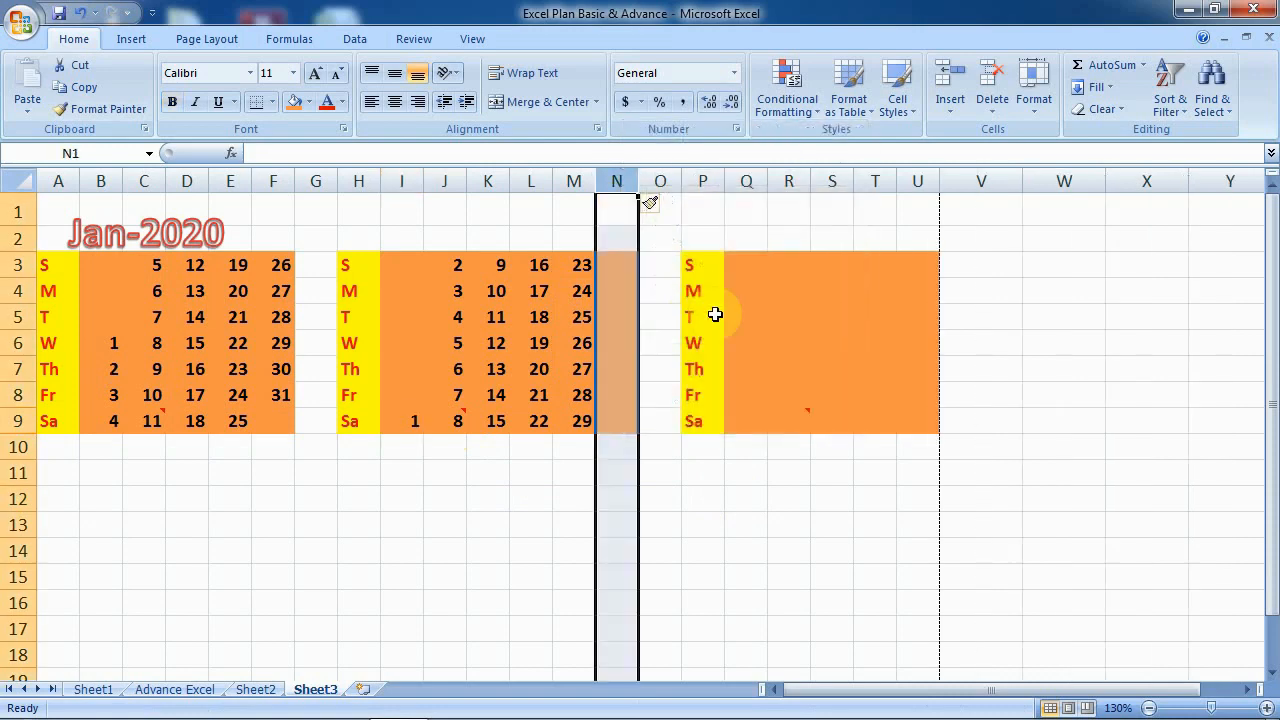
click(714, 314)
- Type 3 in cell N3, then select M9 holding 29
click(612, 265)
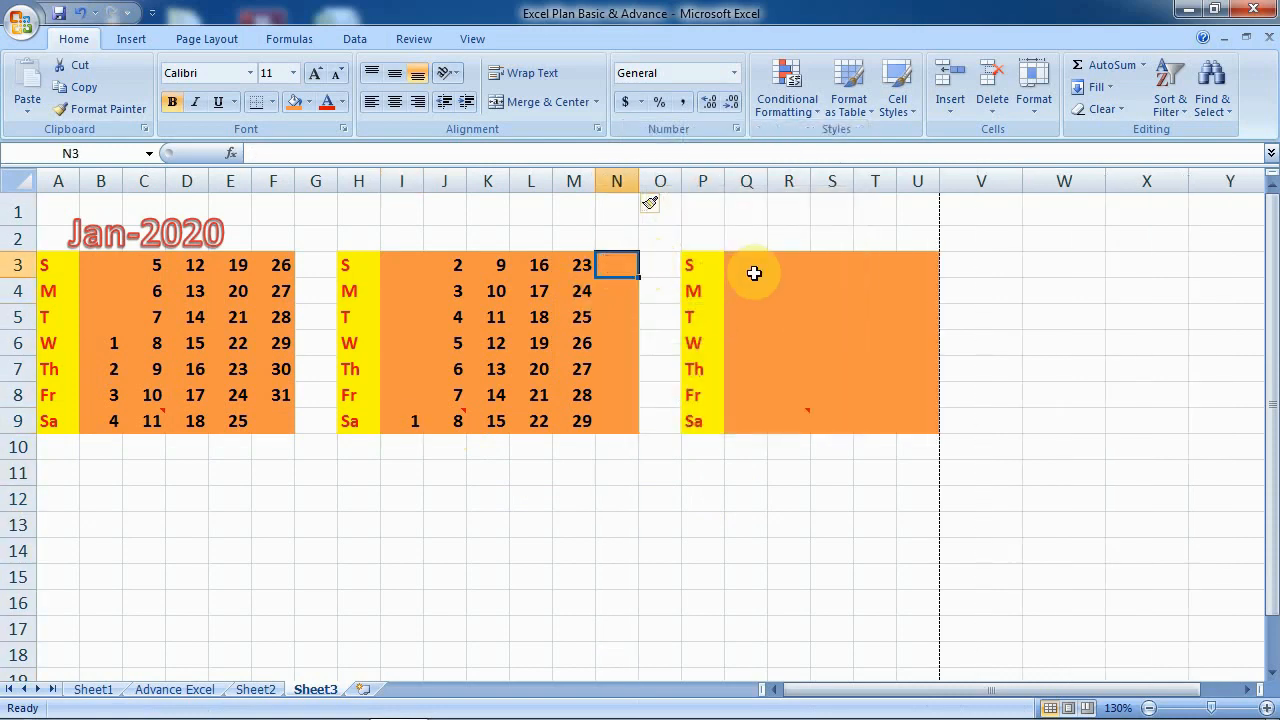
text(3)
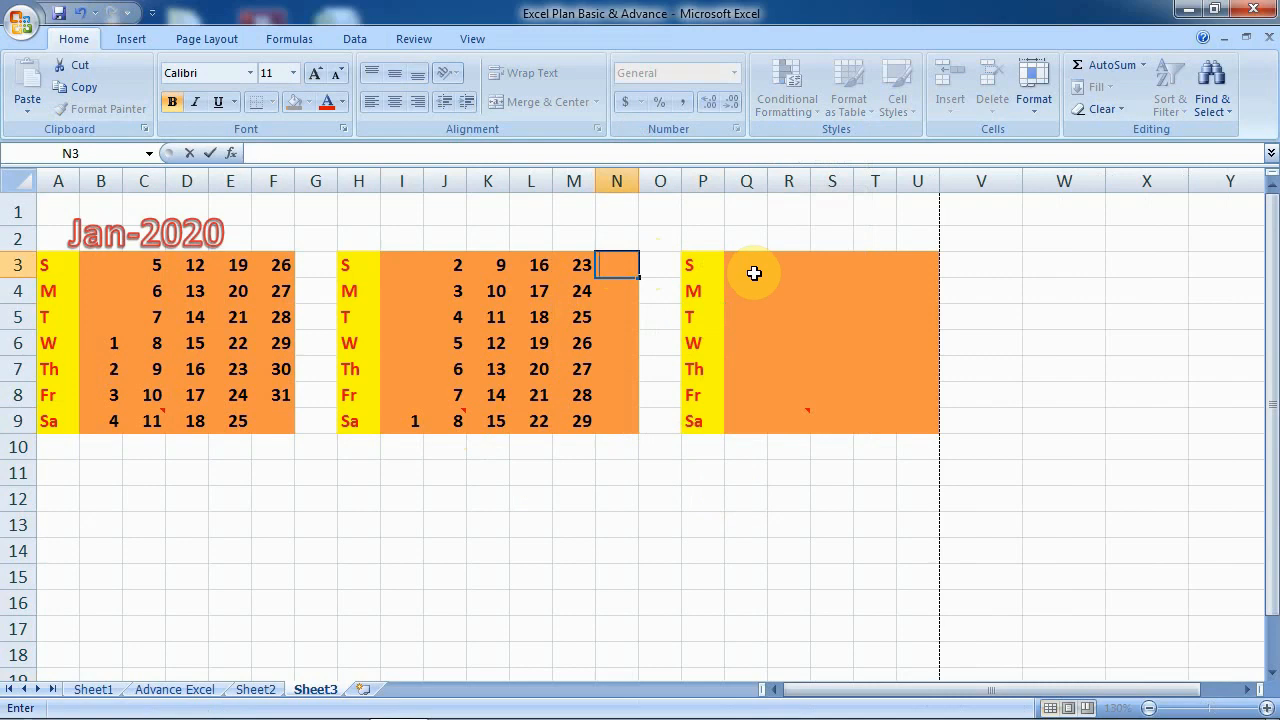
key(Return)
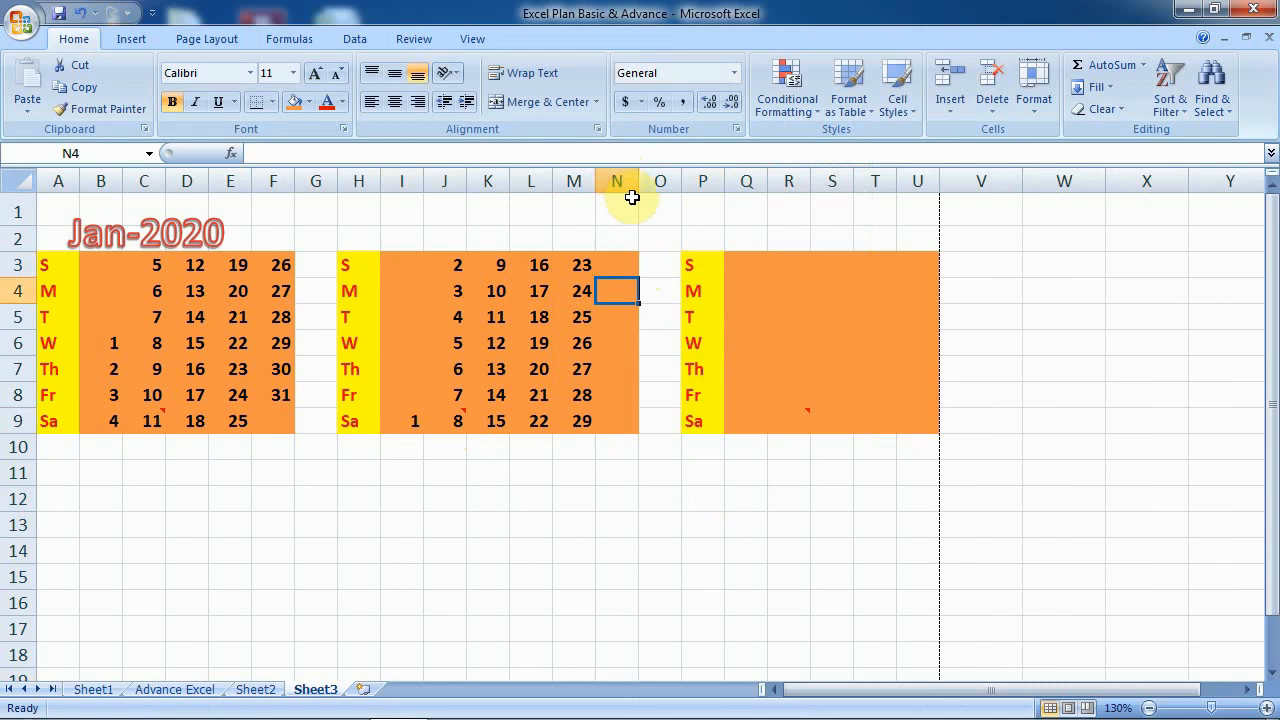
click(634, 498)
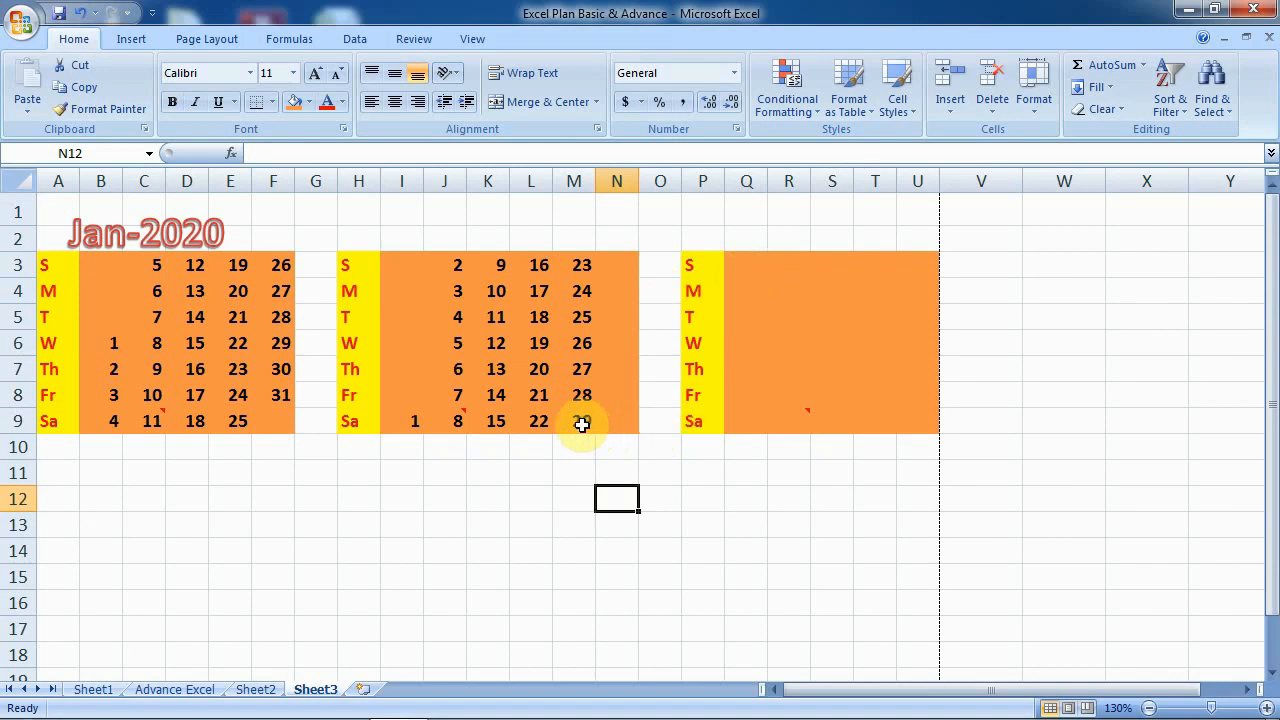
click(582, 425)
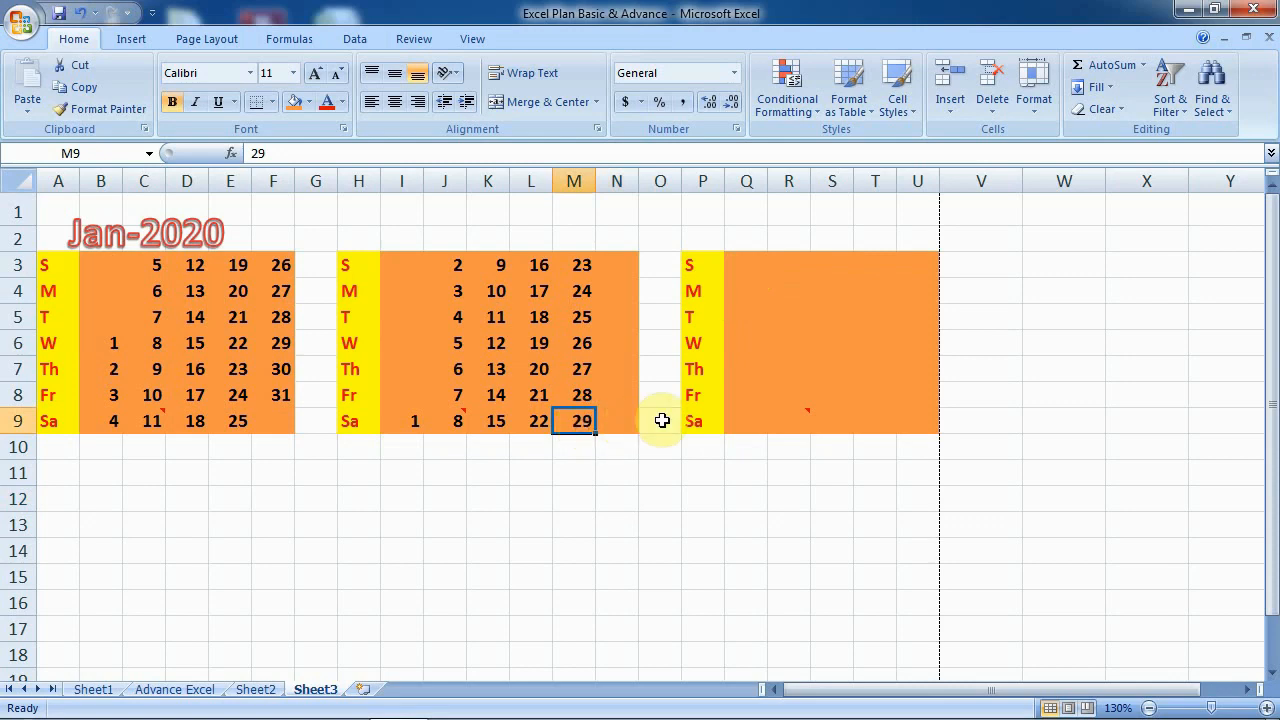
- Enter 1 in Q3 and 8 in R3, filling each column down to row 9
click(746, 264)
text(1)
key(Return)
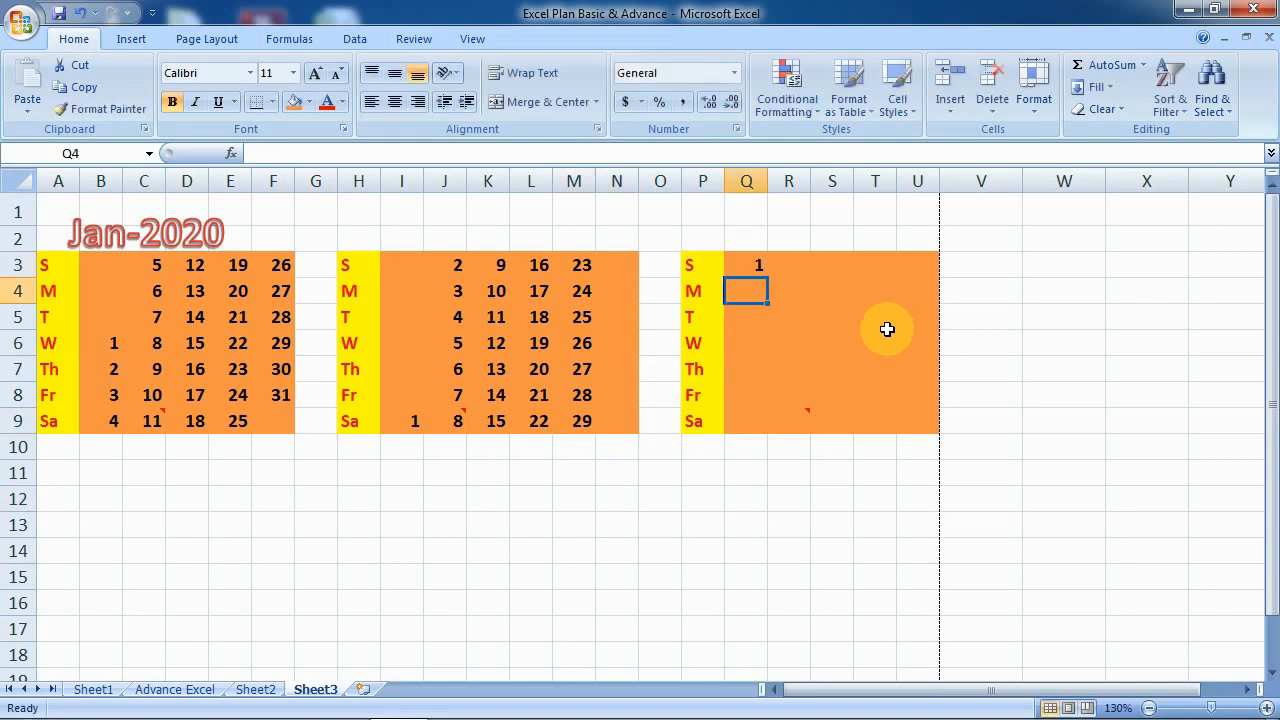
click(729, 268)
drag(770, 279, 760, 425)
click(805, 268)
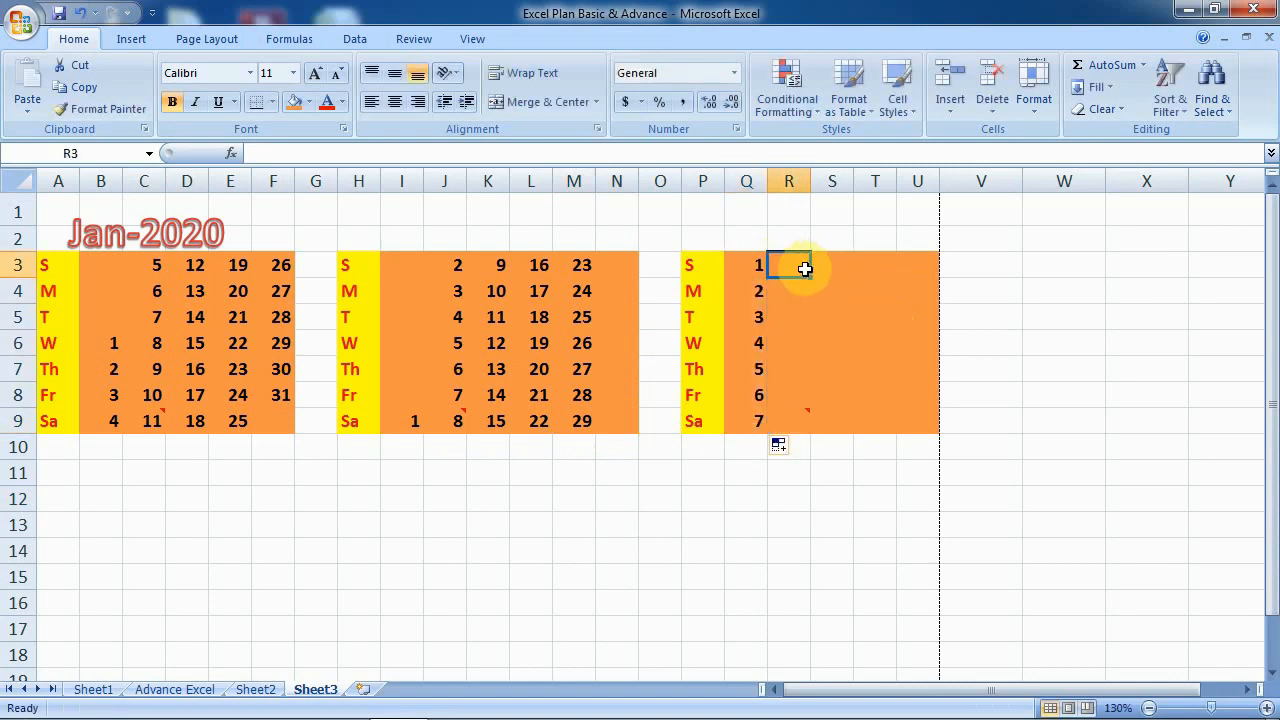
text(8)
key(Return)
click(806, 268)
drag(810, 276, 809, 432)
- Enter 15 in S3 and 22 in T3, filling each column down to row 9
click(846, 268)
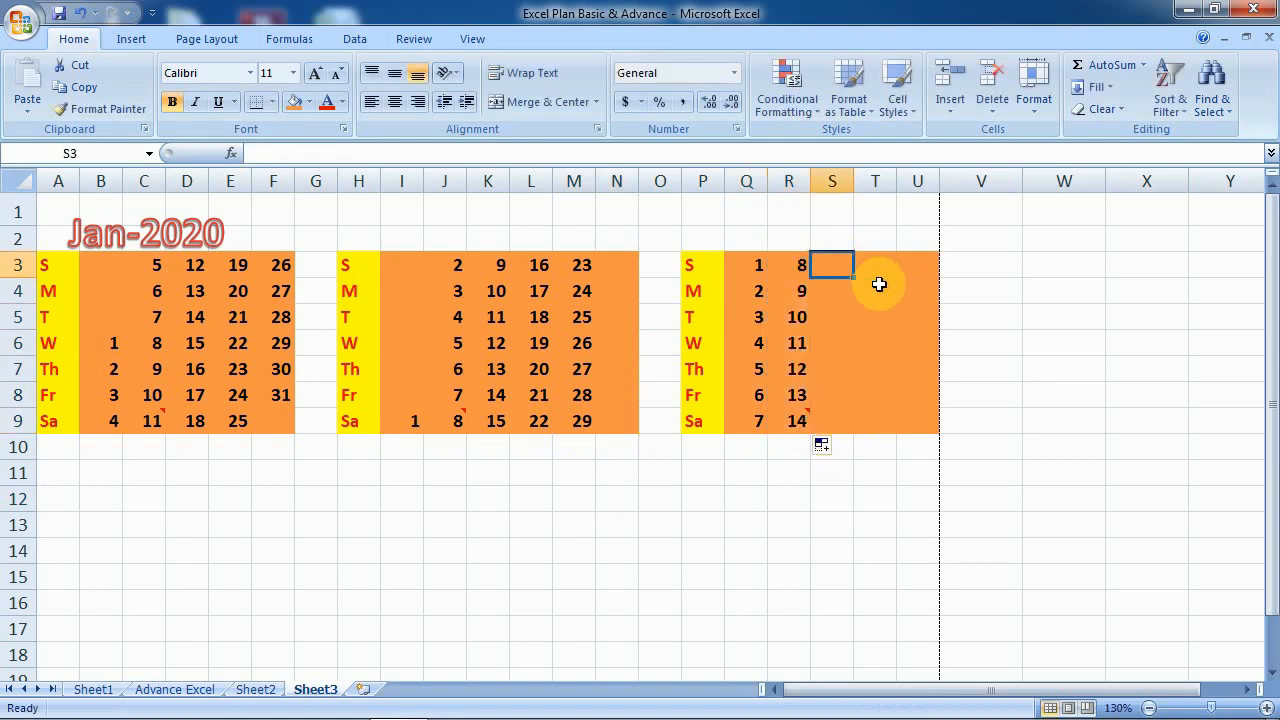
text(15)
key(Return)
click(834, 262)
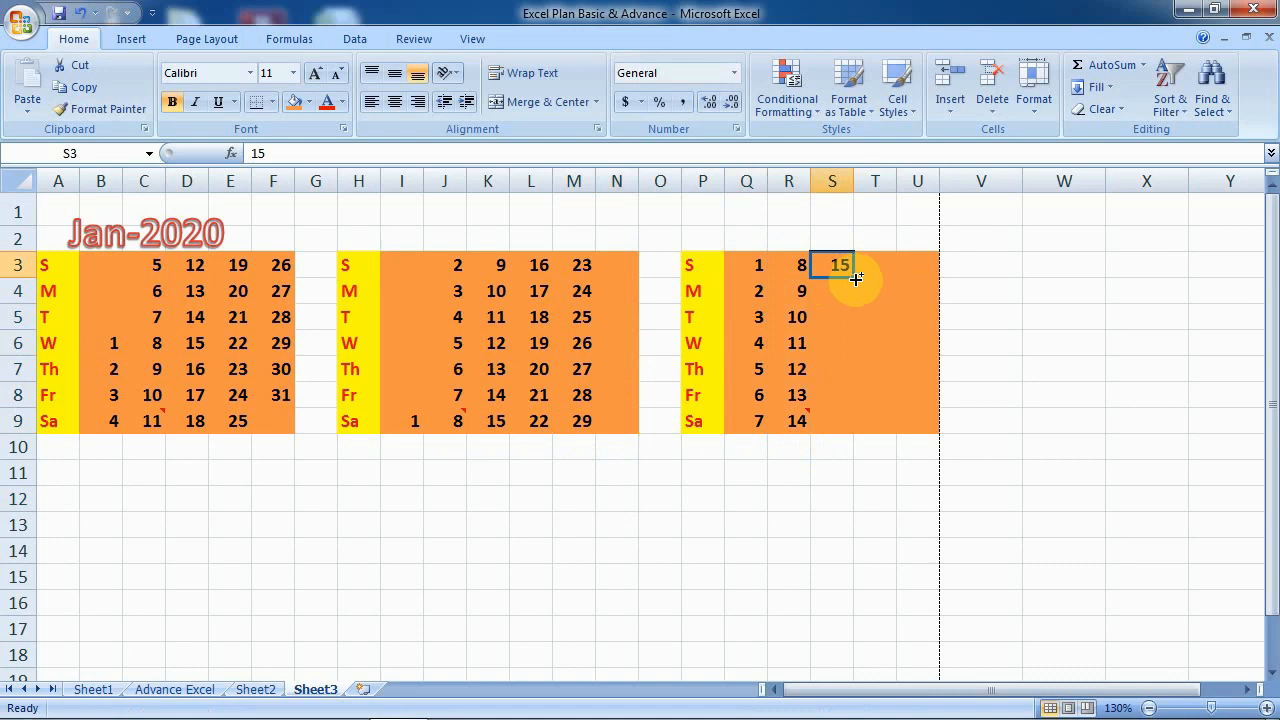
drag(856, 279, 849, 432)
click(879, 265)
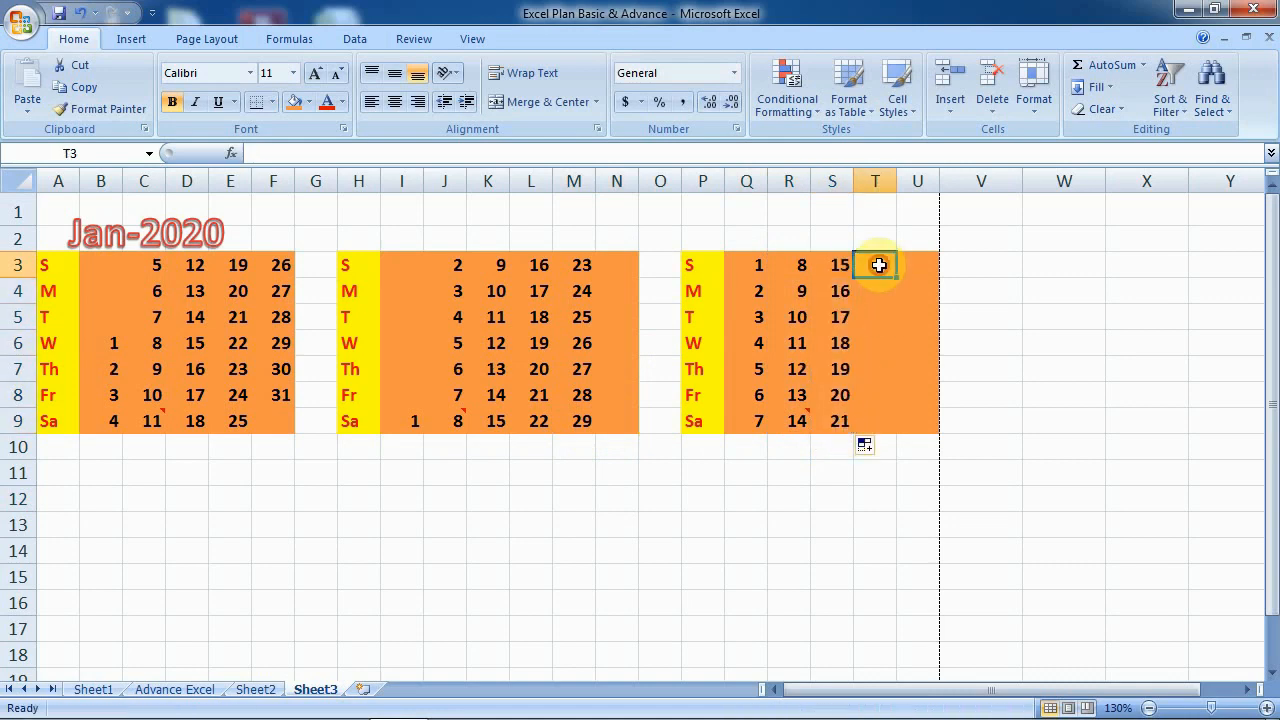
text(22)
key(Return)
click(880, 268)
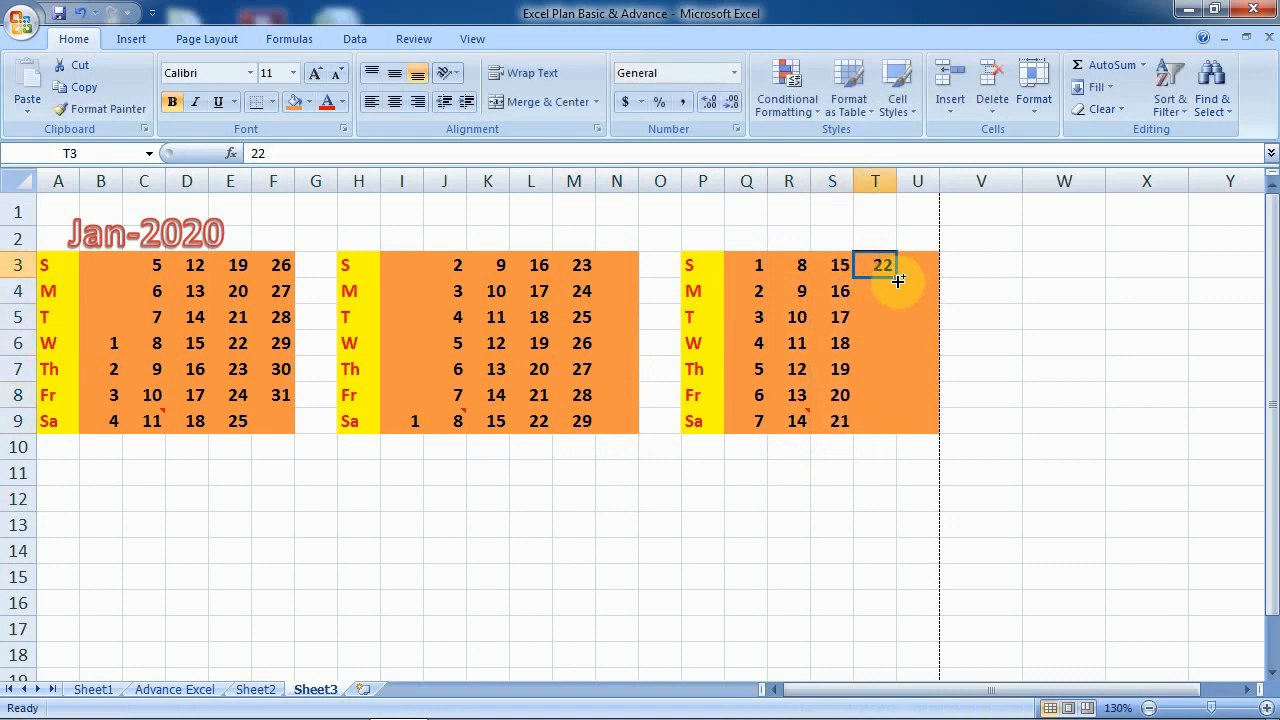
drag(897, 281, 893, 431)
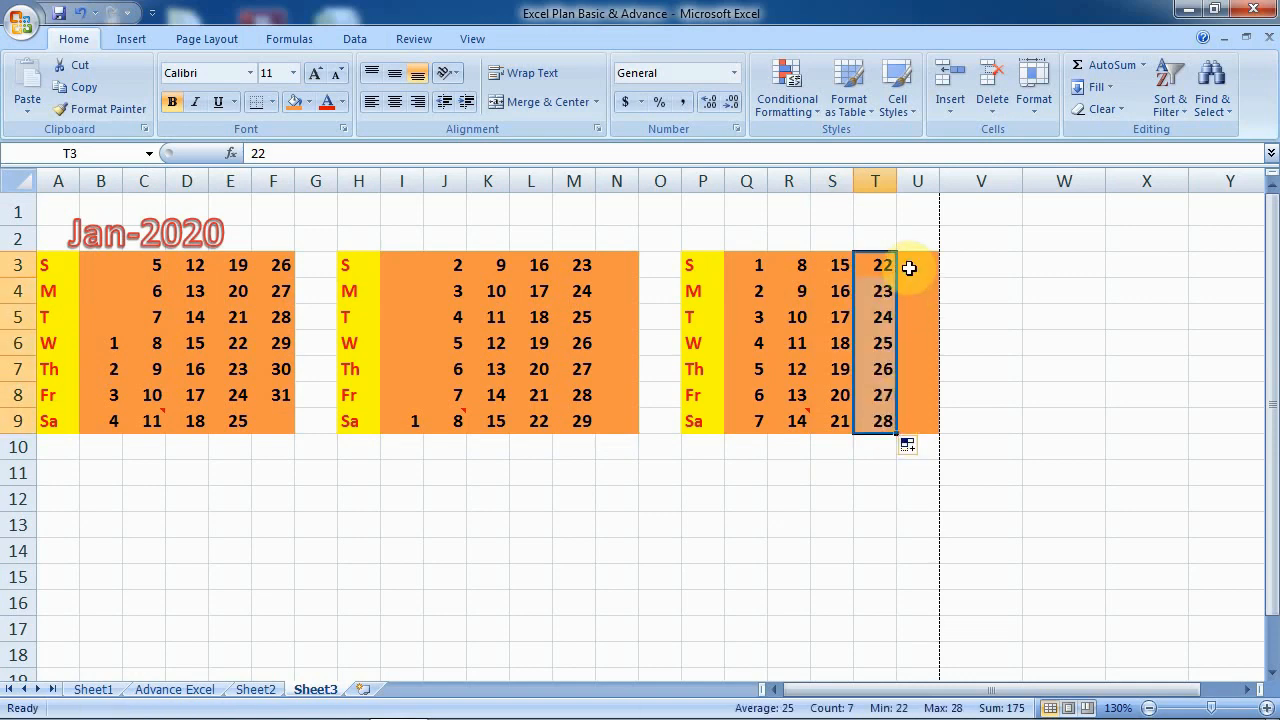
- Type the last dates 29, 30 and 31 into U3:U5
click(914, 266)
text(29)
key(Return)
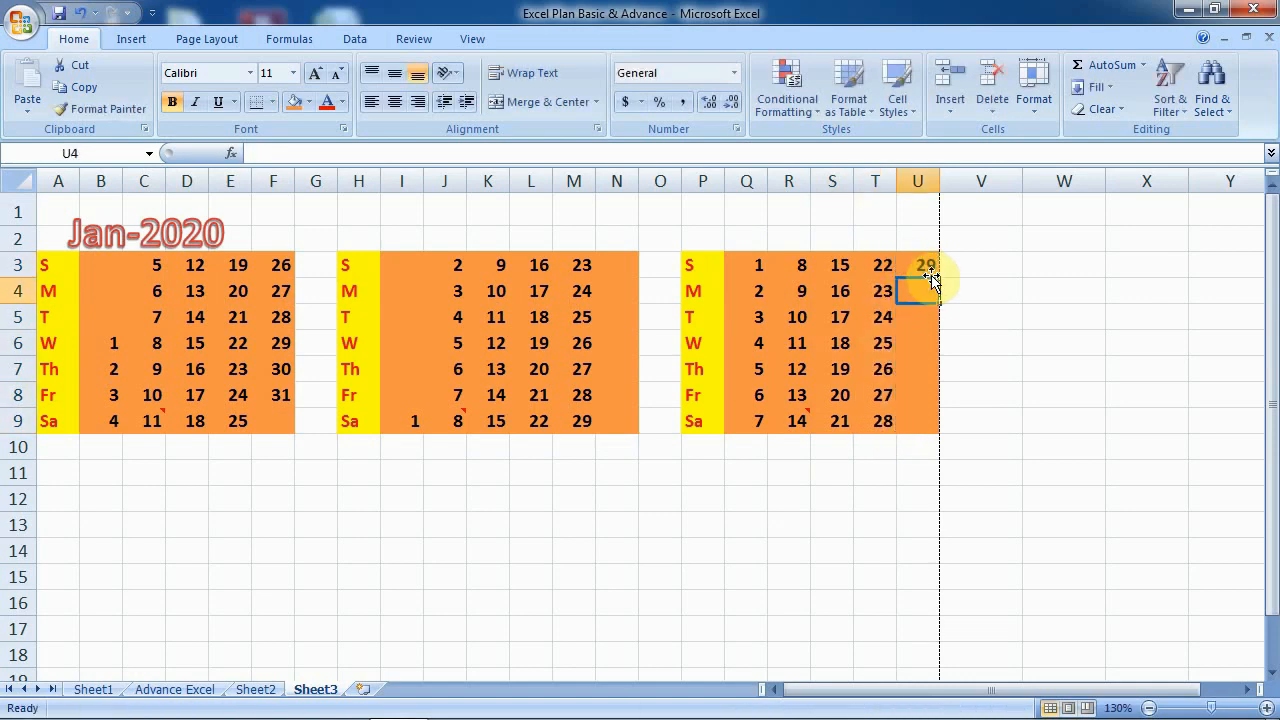
text(30)
key(Return)
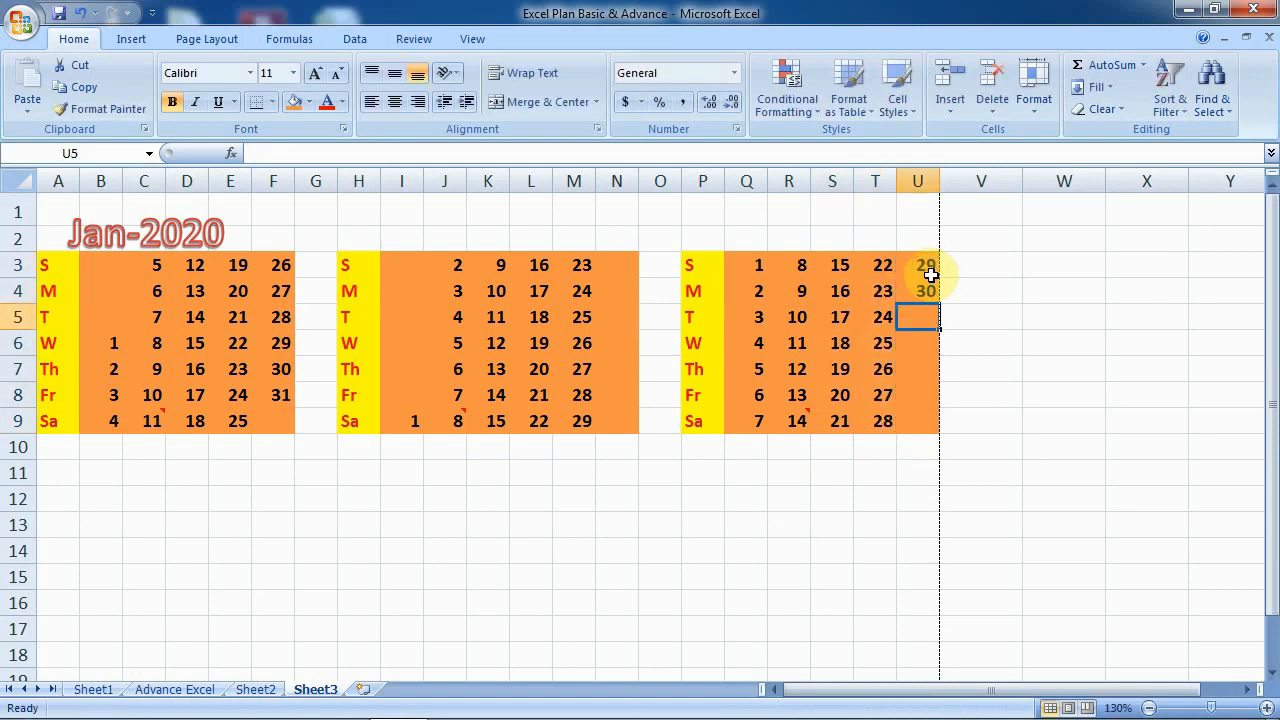
text(31)
key(Return)
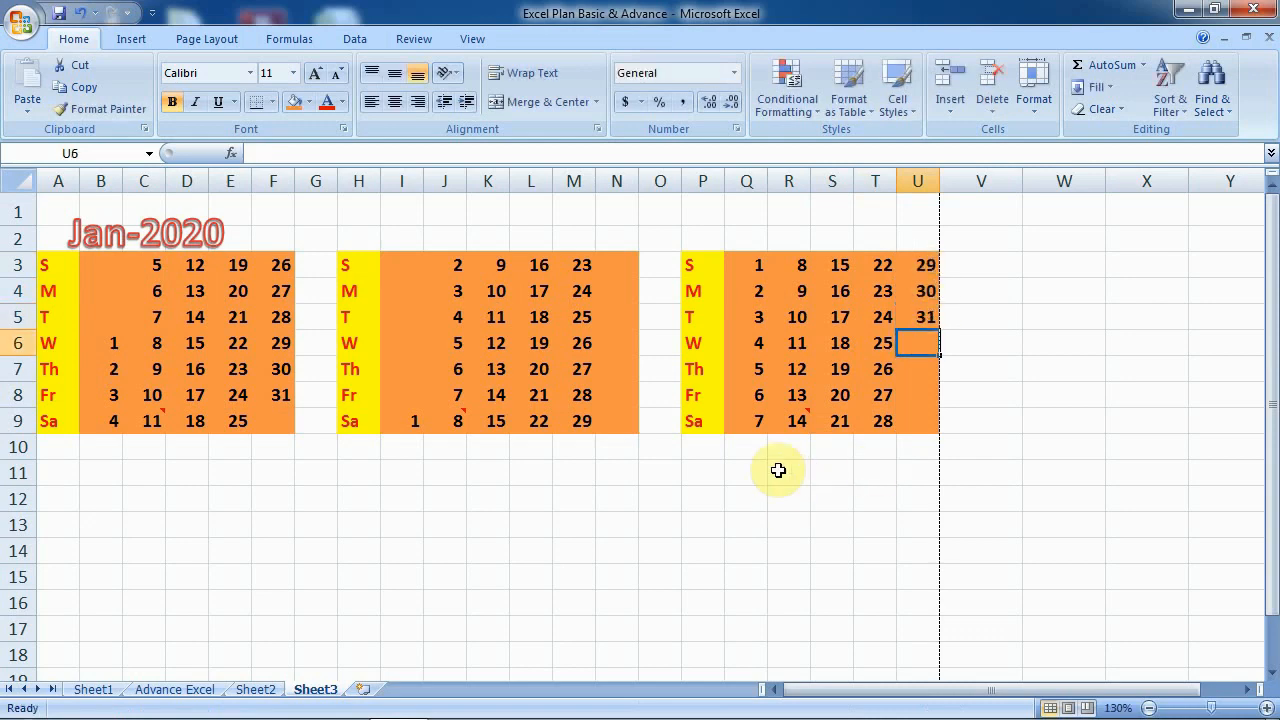
click(220, 232)
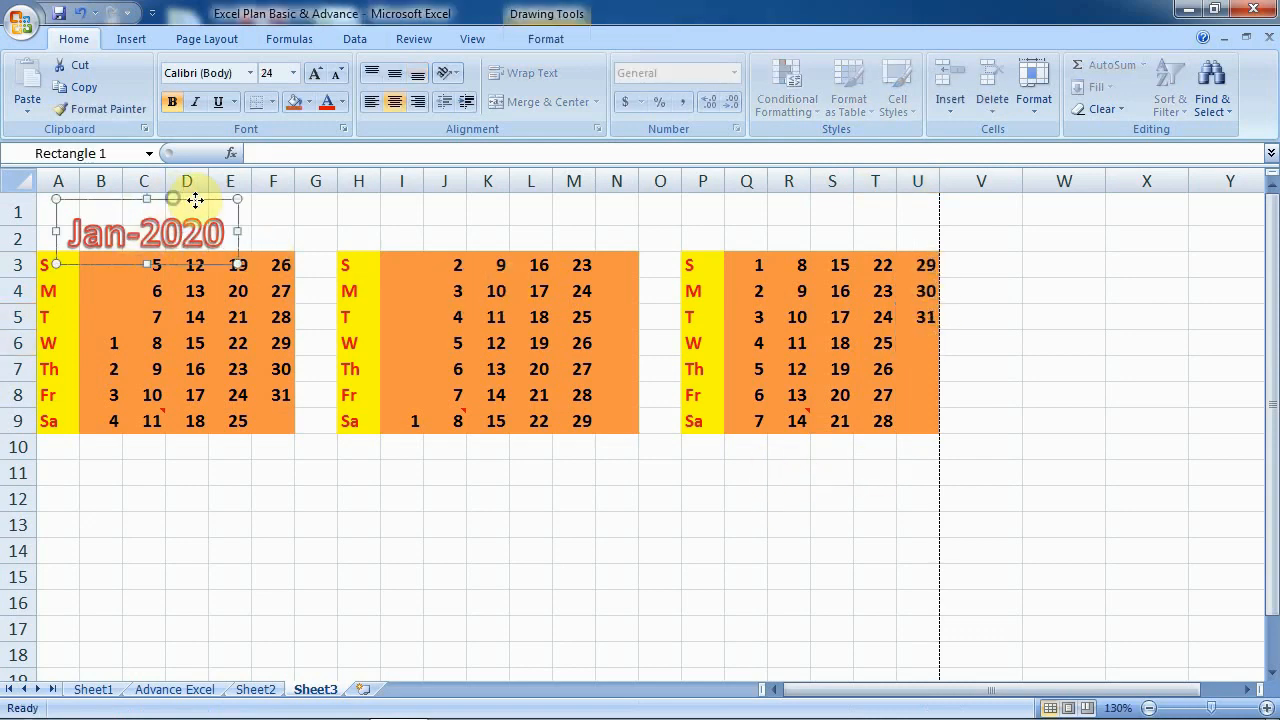
- Copy the Jan-2020 title shape above the second and third month blocks
drag(175, 199, 489, 187)
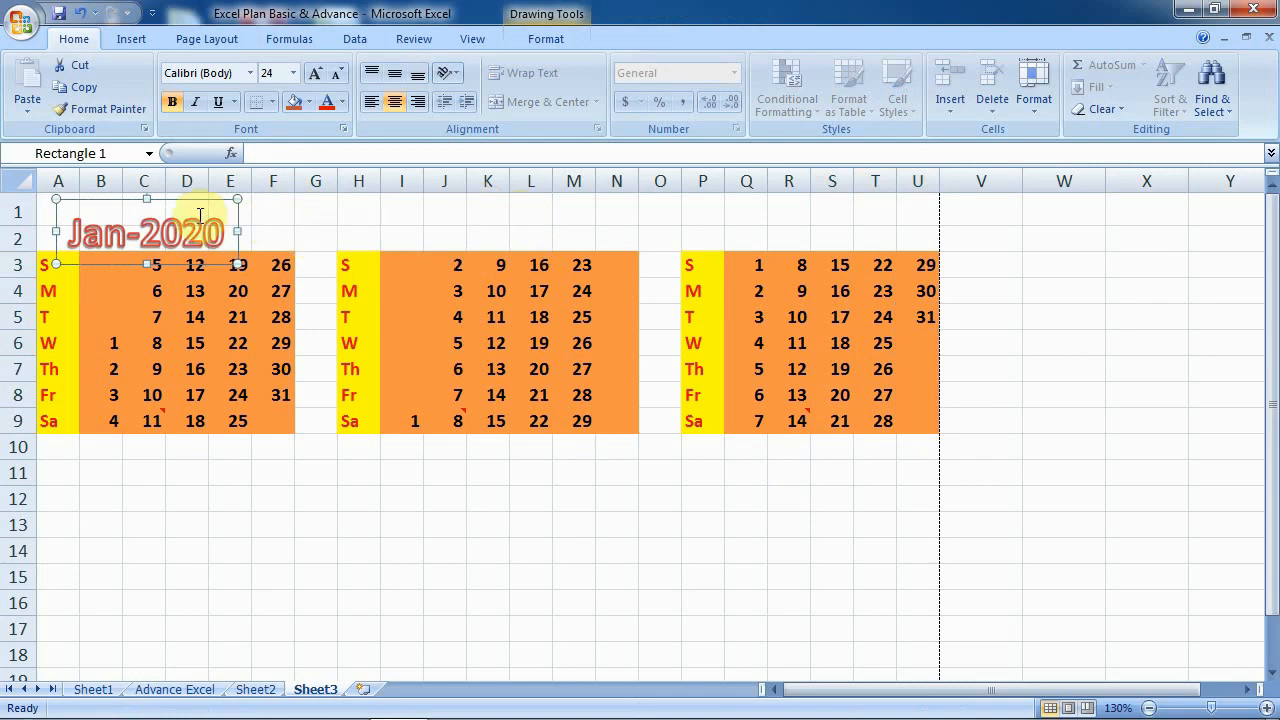
drag(197, 203, 862, 207)
click(590, 236)
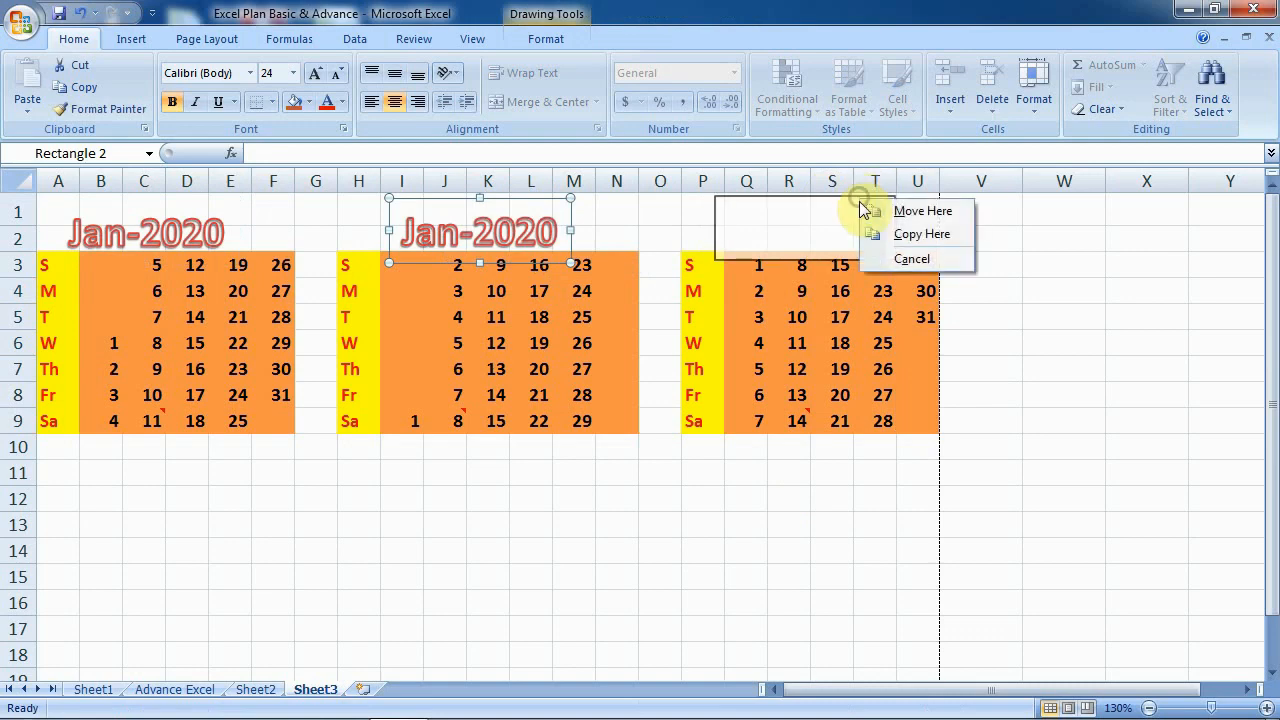
click(880, 233)
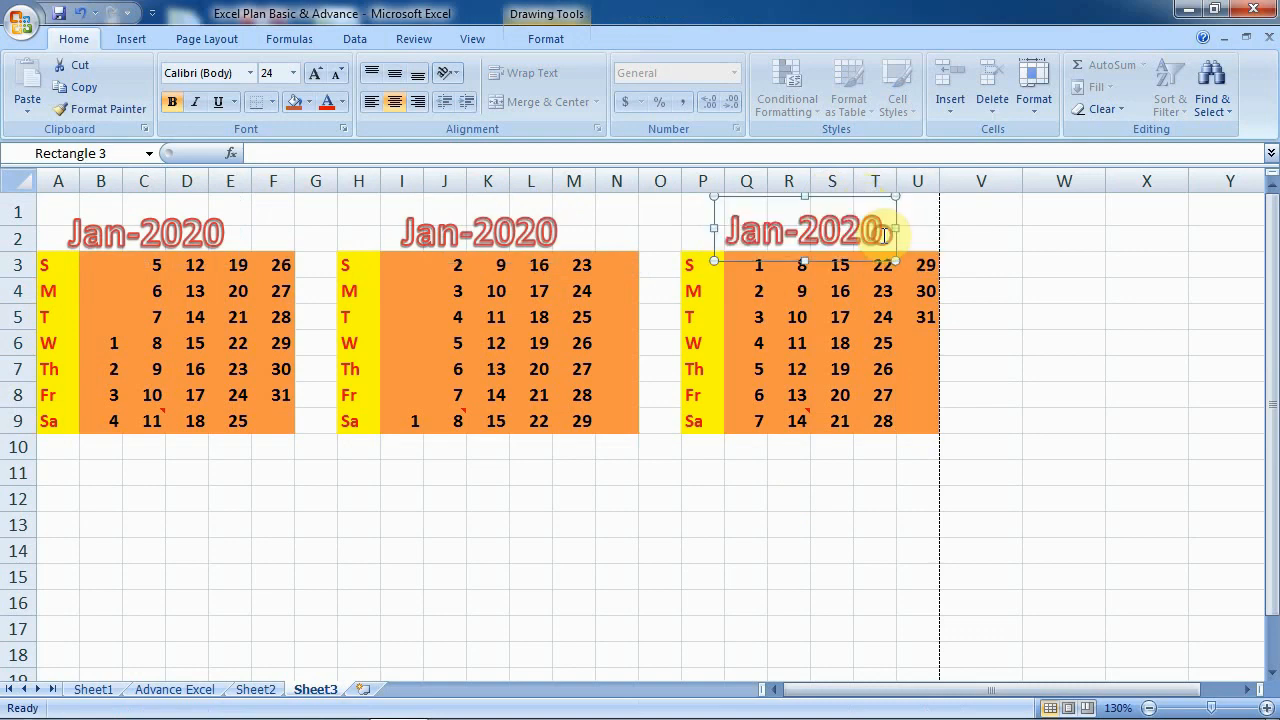
- Change the copied titles' text to Feb-2020 and Mar-2020
click(460, 233)
click(458, 233)
key(BackSpace)
key(BackSpace)
key(BackSpace)
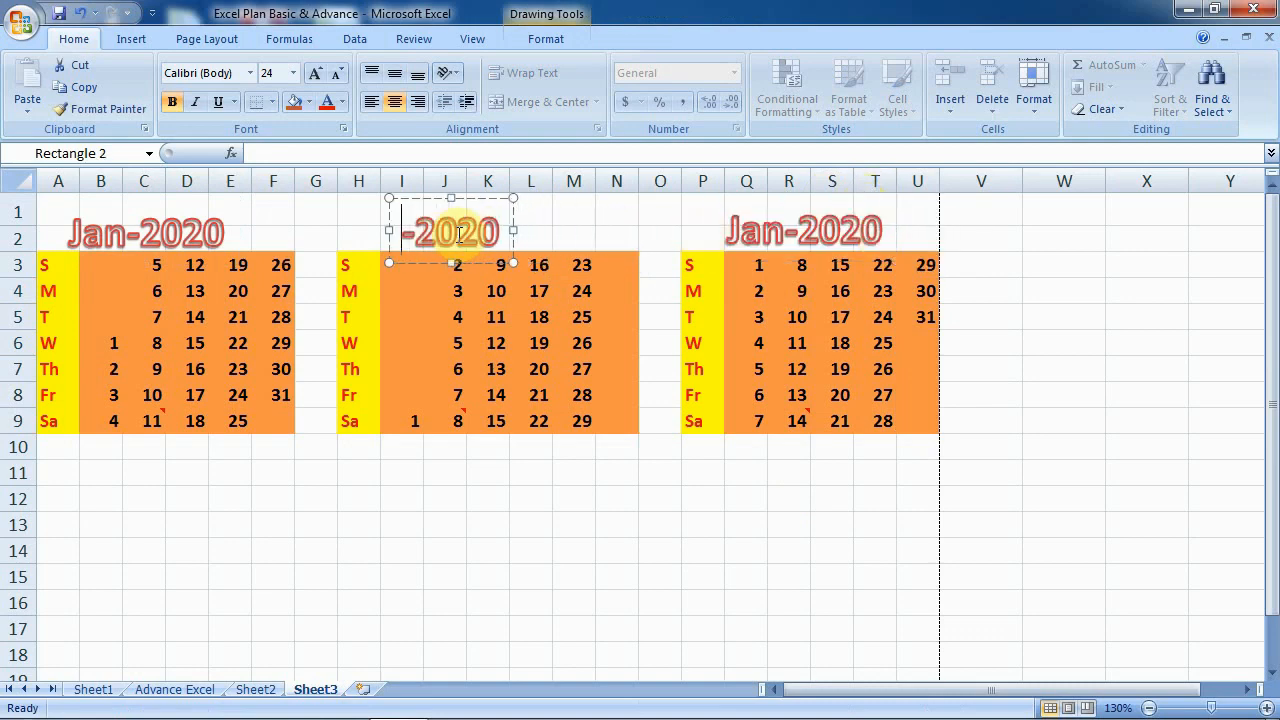
text(Feb)
click(829, 318)
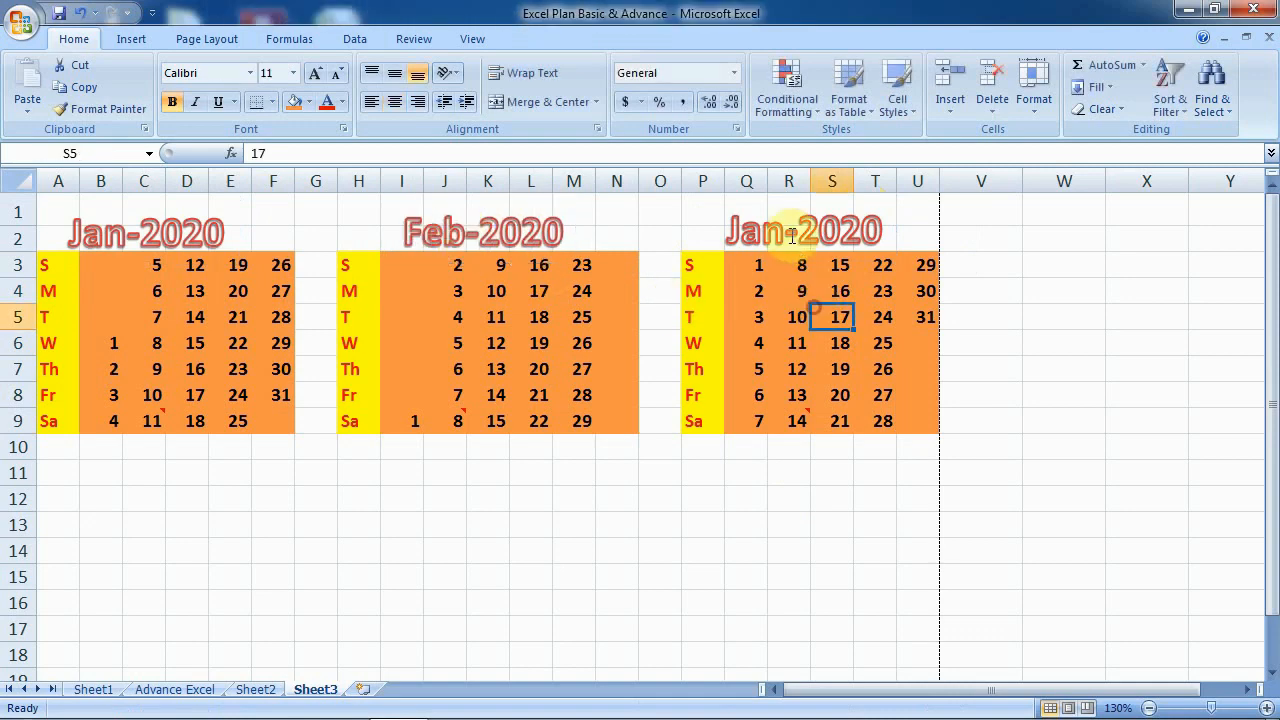
click(789, 233)
key(BackSpace)
key(BackSpace)
key(BackSpace)
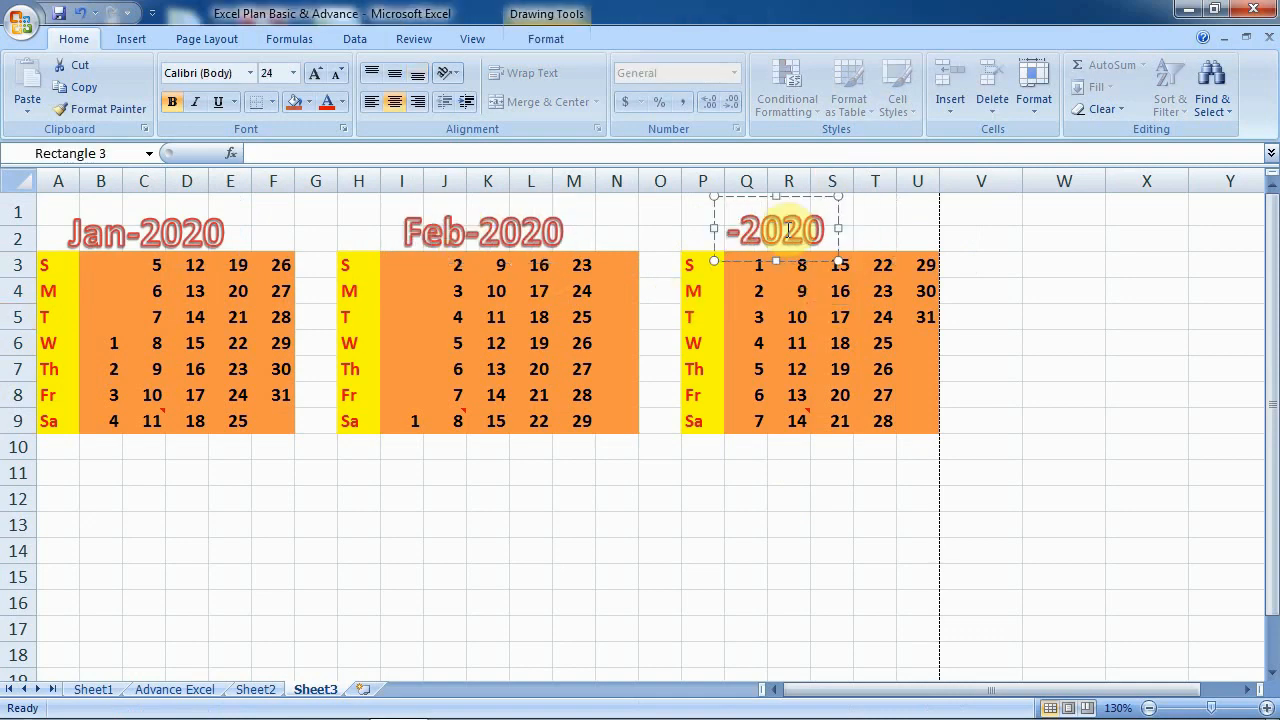
text(Mar)
click(518, 510)
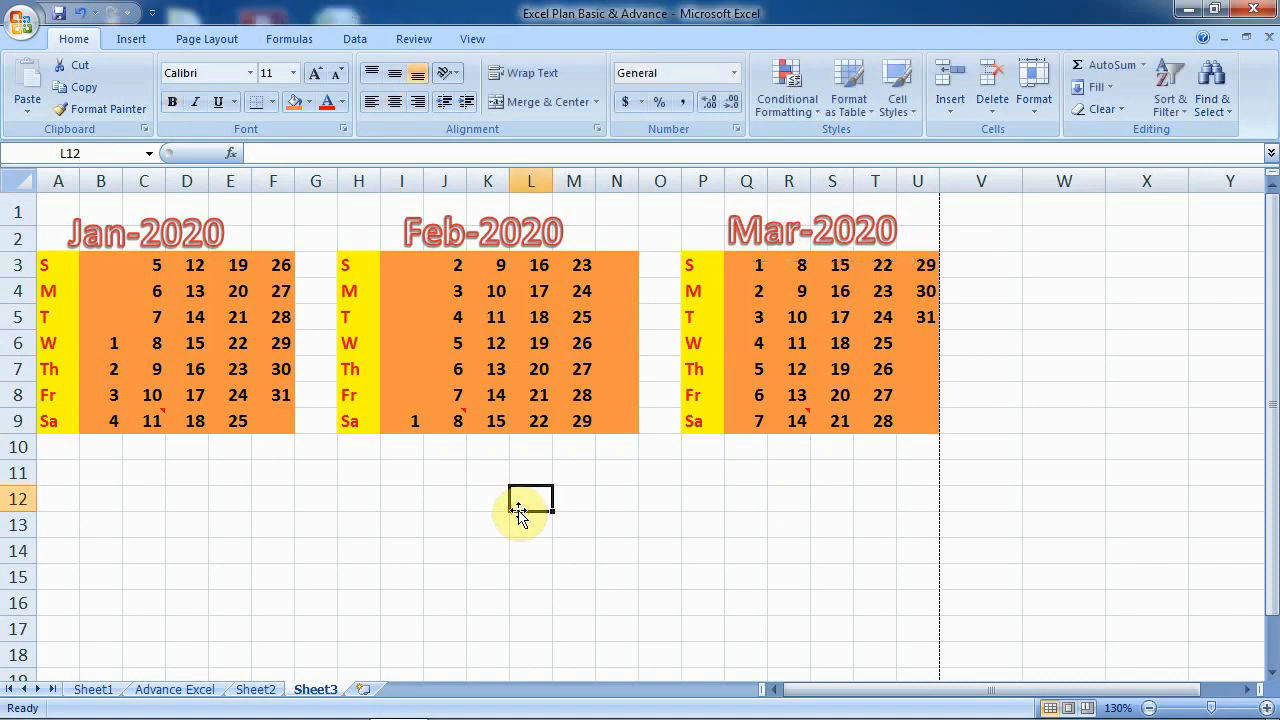